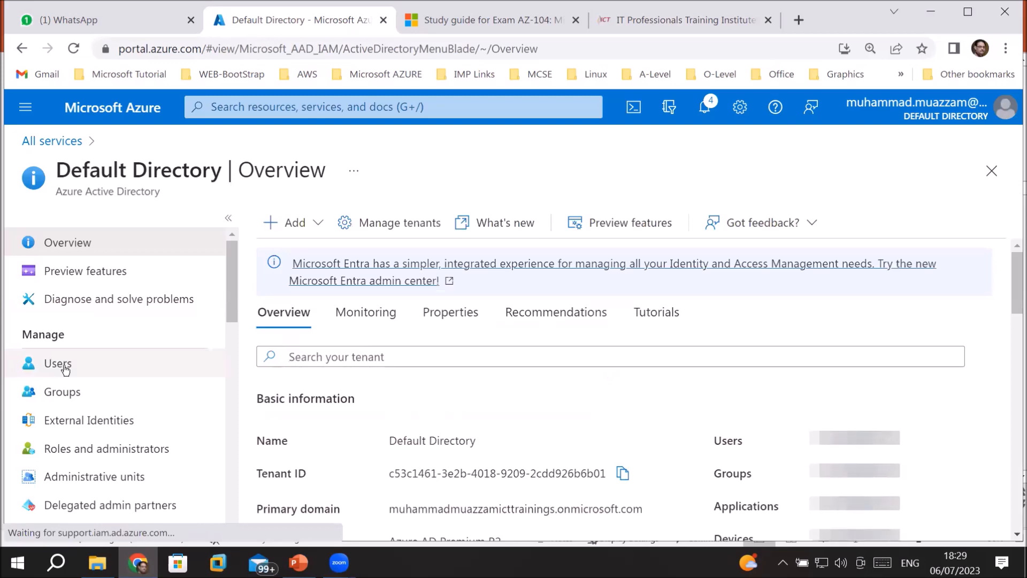
Open Users under Manage in Default Directory to see its 15 users
{"action": "left_click", "coordinate": [62, 368]}
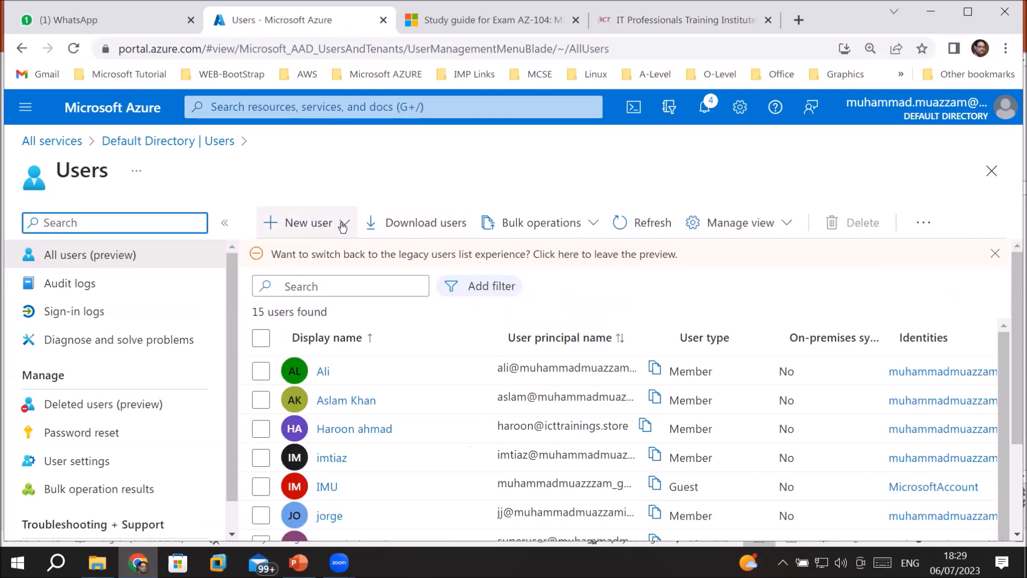
Check the New user options, then show the Bulk operations menu with bulk create, invite and delete
{"action": "left_click", "coordinate": [601, 229]}
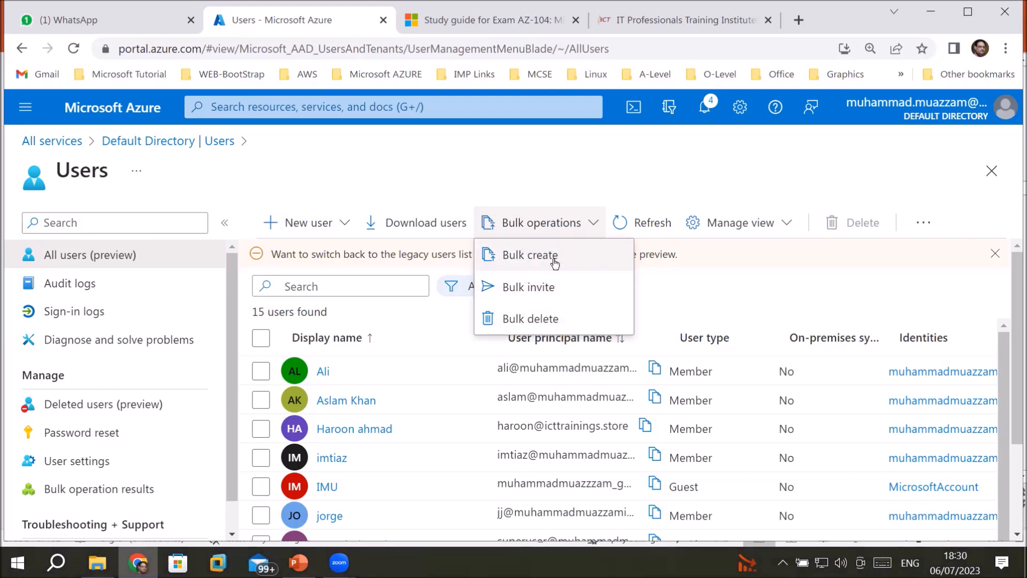
{"action": "left_click", "coordinate": [345, 223]}
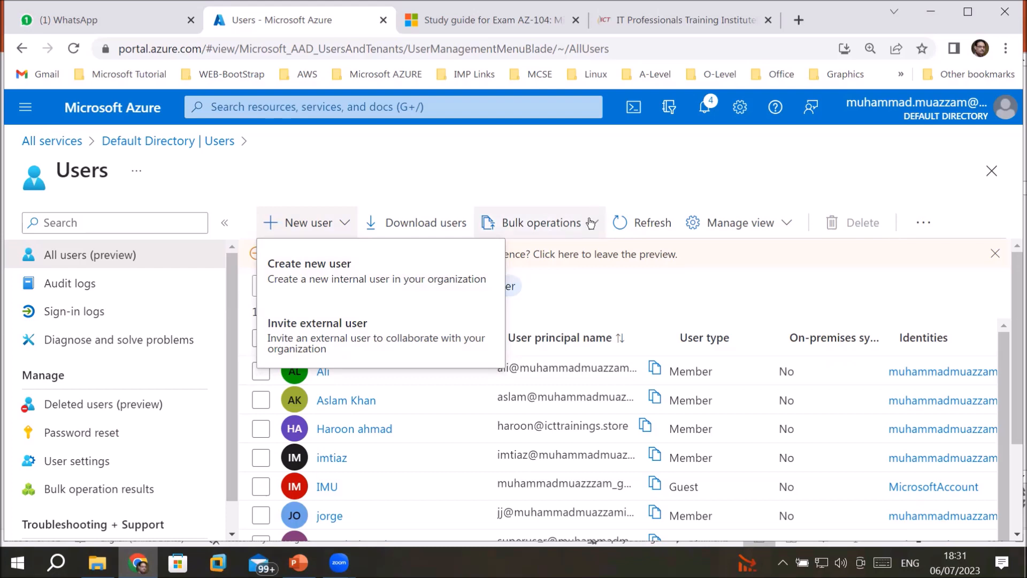
{"action": "left_click", "coordinate": [556, 223]}
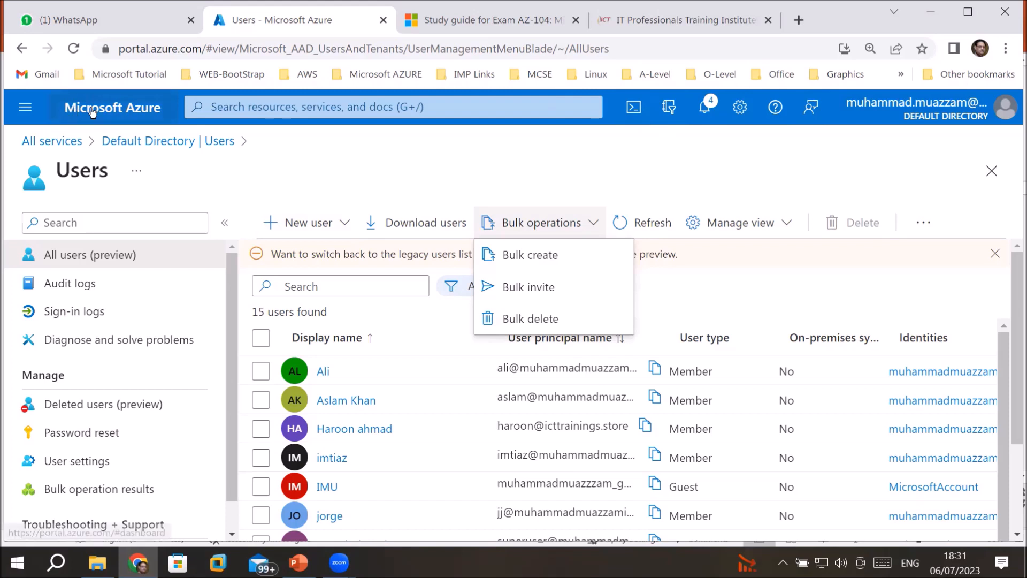
{"action": "left_click", "coordinate": [632, 110]}
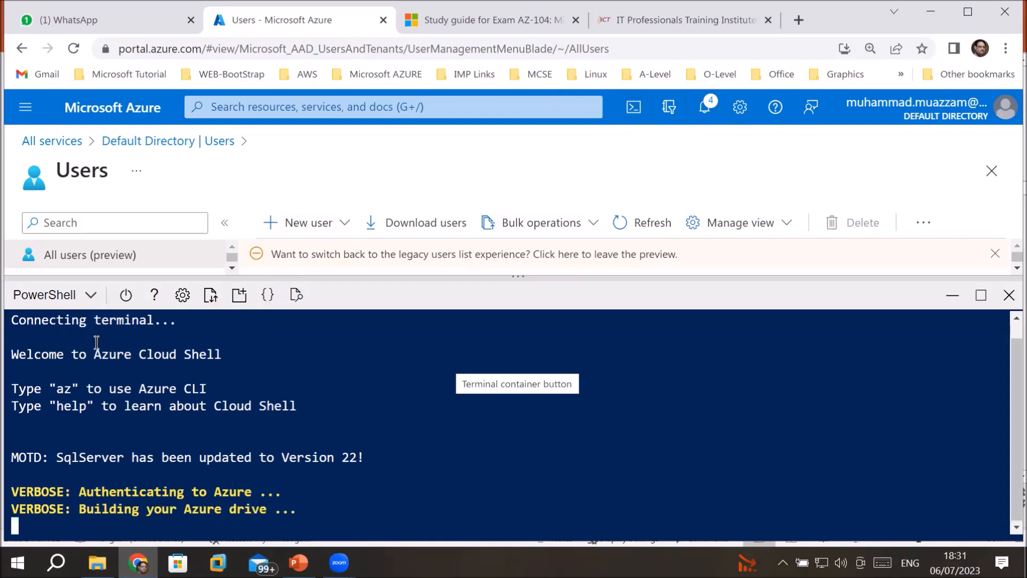
{"action": "left_click", "coordinate": [1008, 296]}
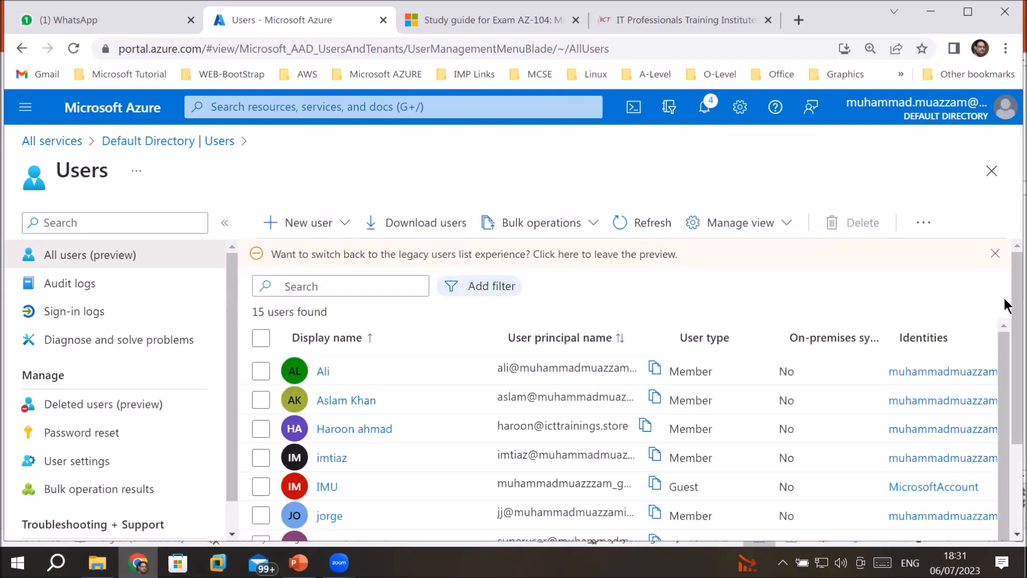
{"action": "left_click", "coordinate": [53, 147]}
Open storage account csb10032001e84a0b38 from the Storage accounts list
{"action": "left_click", "coordinate": [660, 269]}
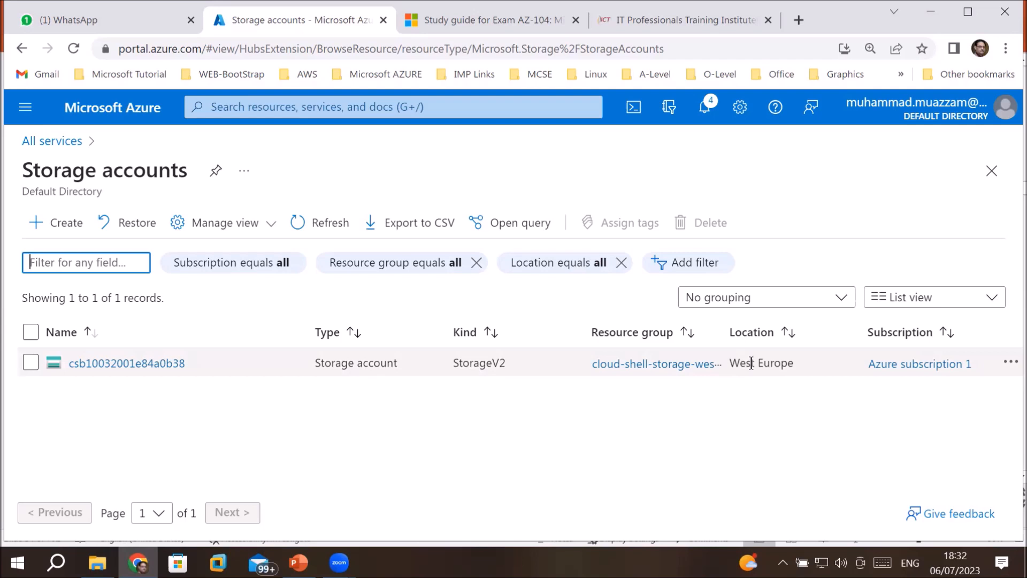
{"action": "left_click", "coordinate": [31, 362]}
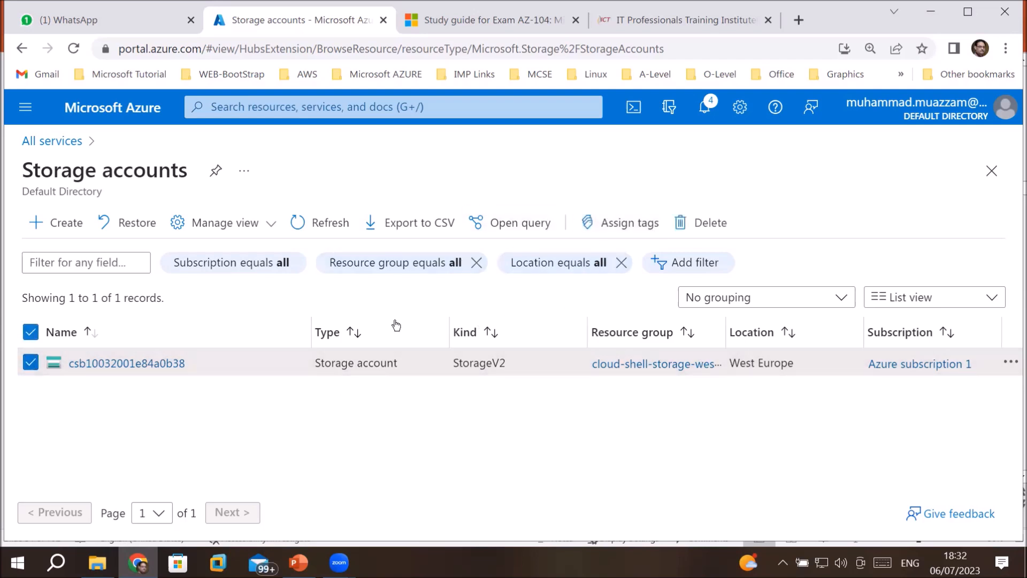
{"action": "left_click", "coordinate": [113, 362]}
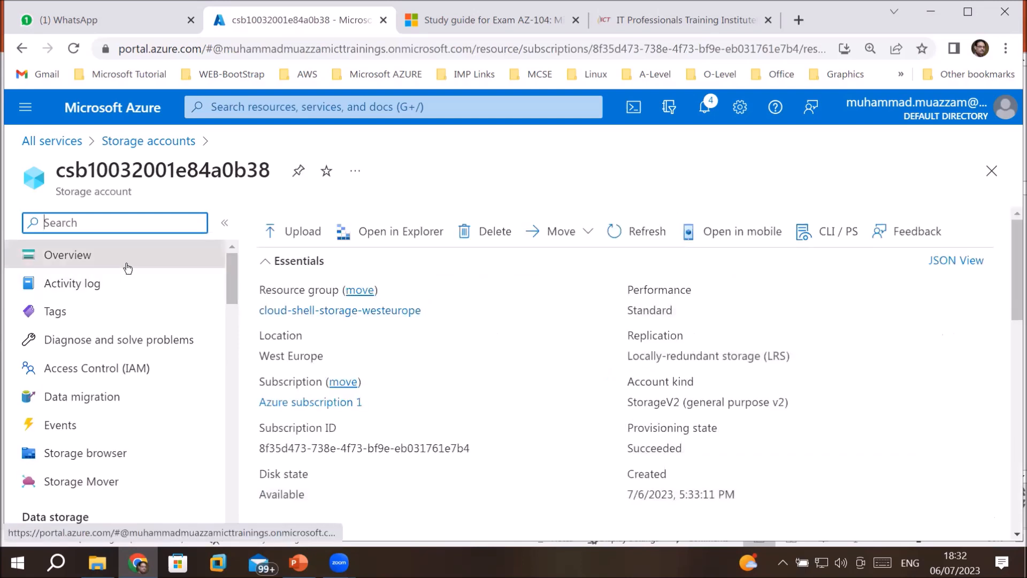
Begin deleting csb10032001e84a0b38, pasting its copied name into the confirmation box
{"action": "left_click", "coordinate": [498, 231]}
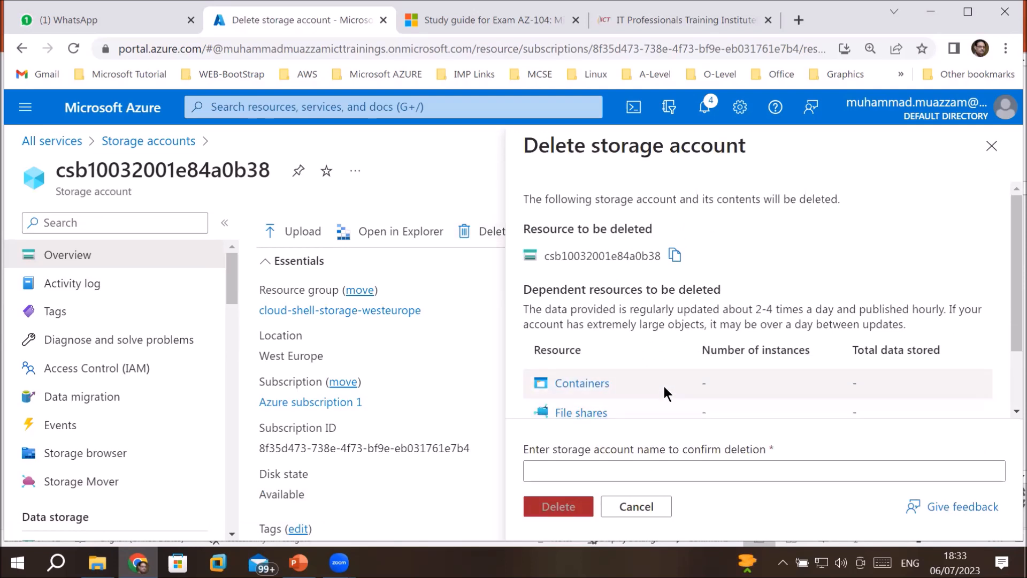
{"action": "scroll", "coordinate": [663, 381], "scroll_direction": "down", "scroll_amount": 2}
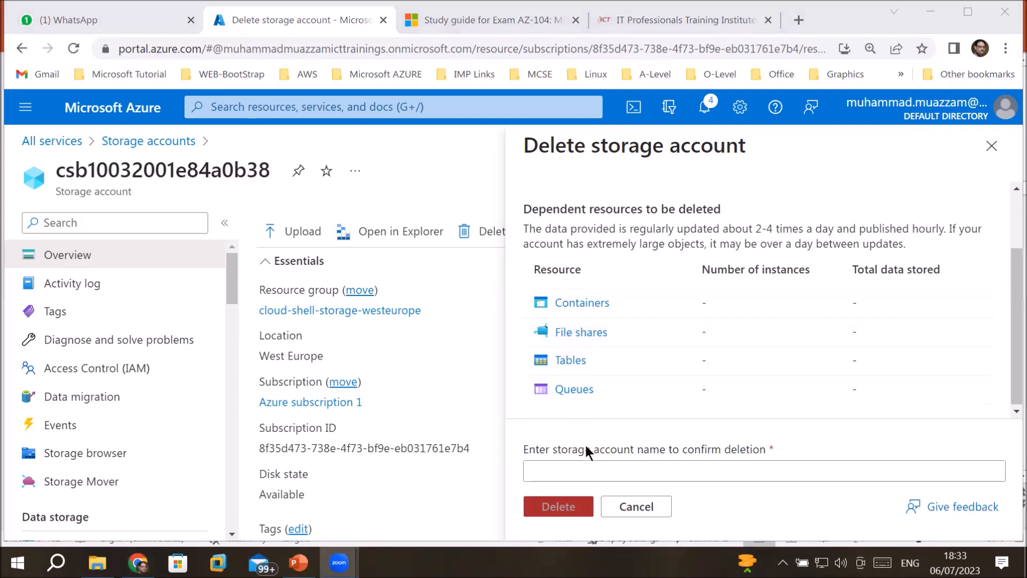
{"action": "scroll", "coordinate": [595, 309], "scroll_direction": "up", "scroll_amount": 2}
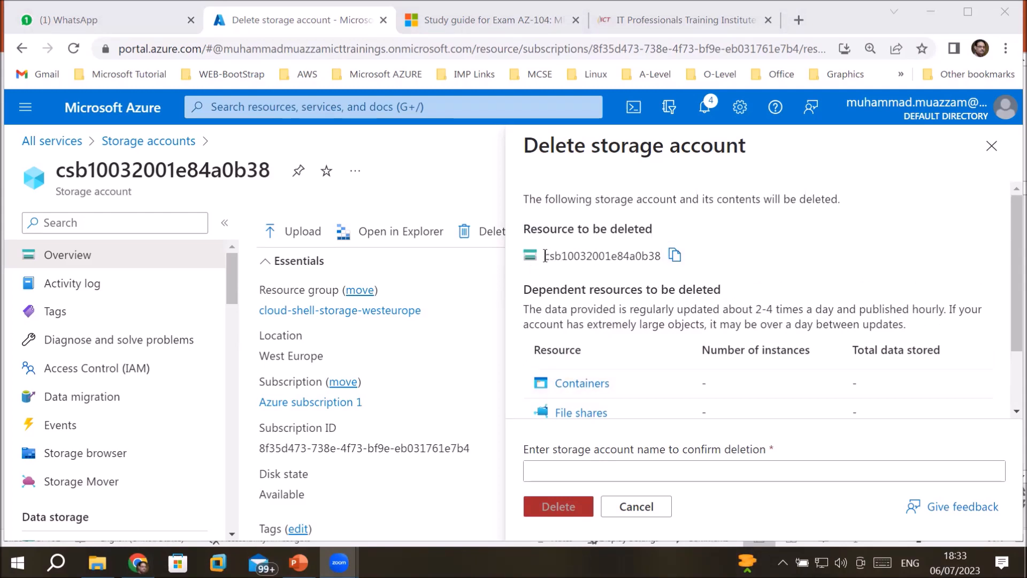
{"action": "left_click", "coordinate": [675, 256]}
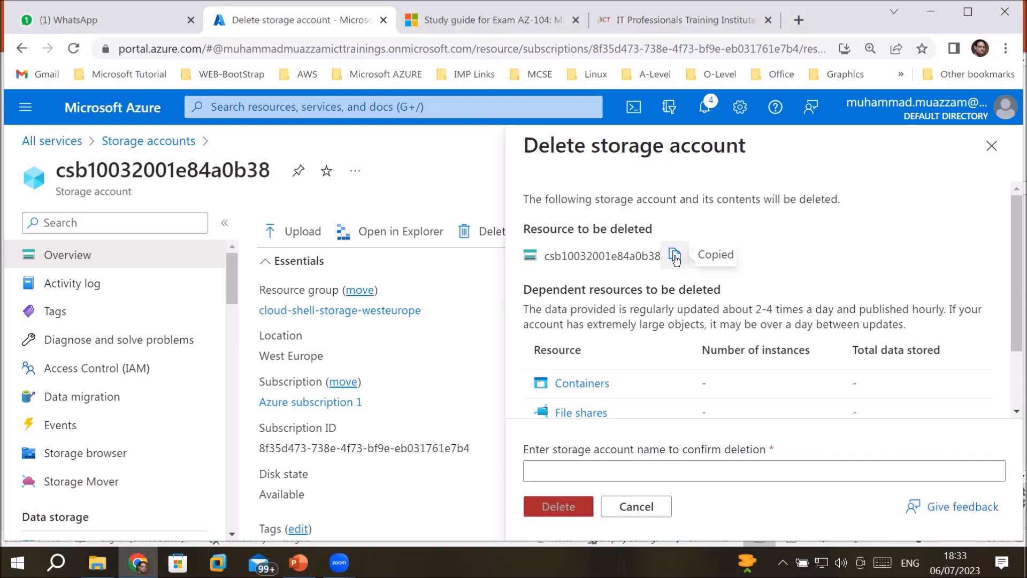
{"action": "scroll", "coordinate": [674, 257], "scroll_direction": "down", "scroll_amount": 2}
{"action": "left_click", "coordinate": [587, 472]}
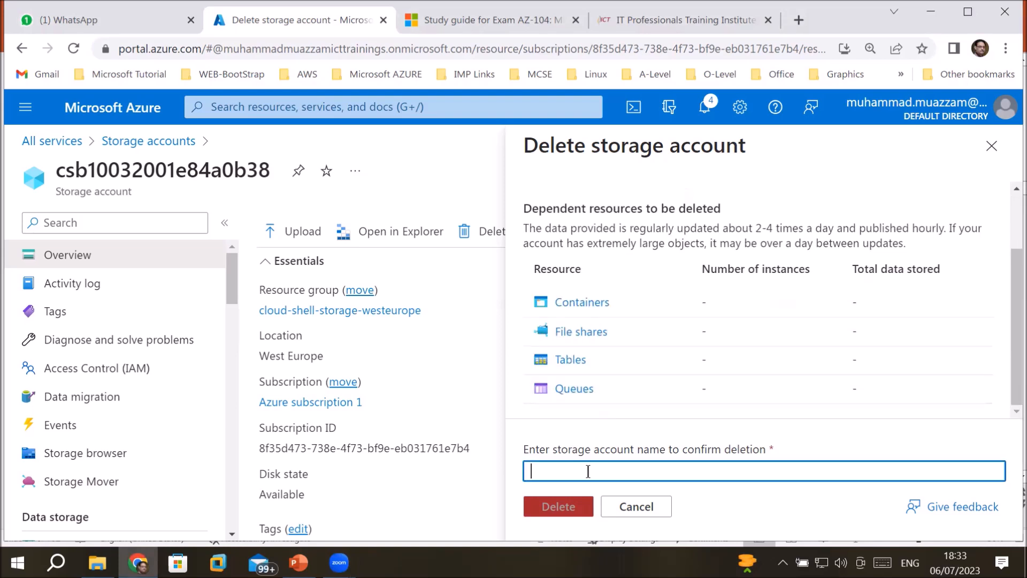
{"action": "right_click", "coordinate": [588, 471]}
{"action": "left_click", "coordinate": [624, 339]}
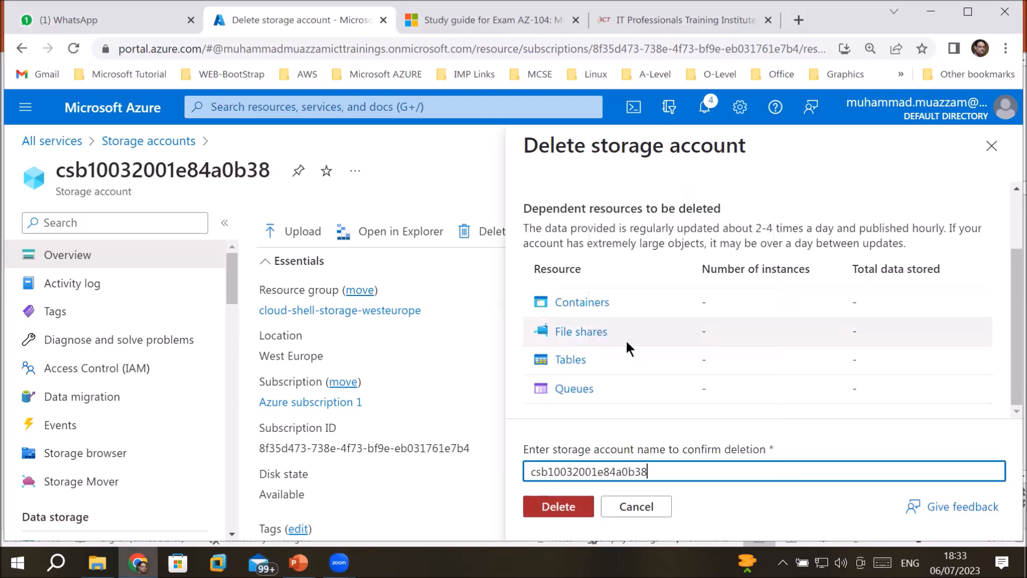
{"action": "left_click", "coordinate": [559, 508]}
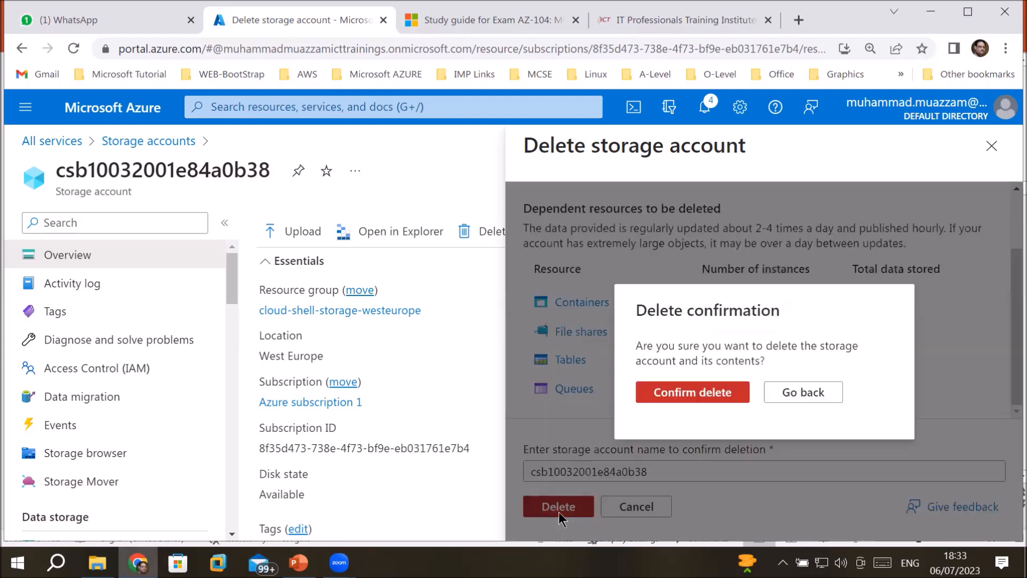
Confirm deletion of csb10032001e84a0b38 and verify its success in the notifications
{"action": "left_click", "coordinate": [678, 395]}
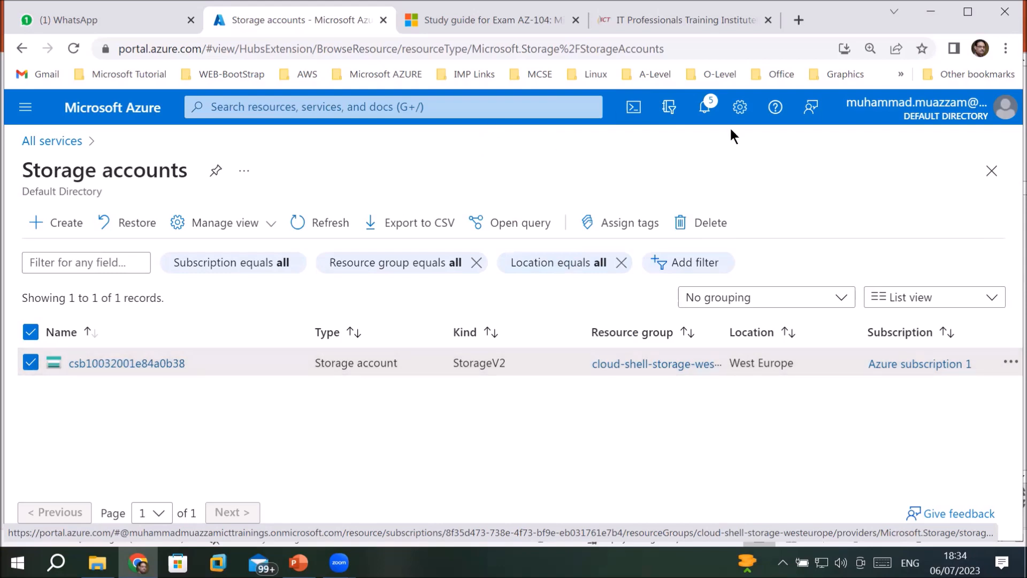
{"action": "left_click", "coordinate": [705, 109]}
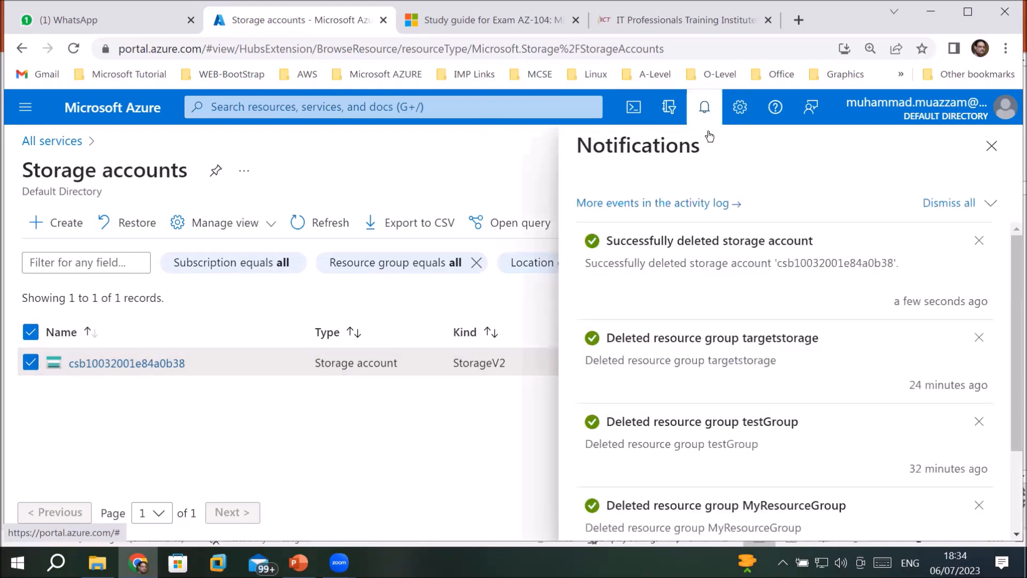
{"action": "left_click_drag", "start_coordinate": [782, 262], "coordinate": [908, 266]}
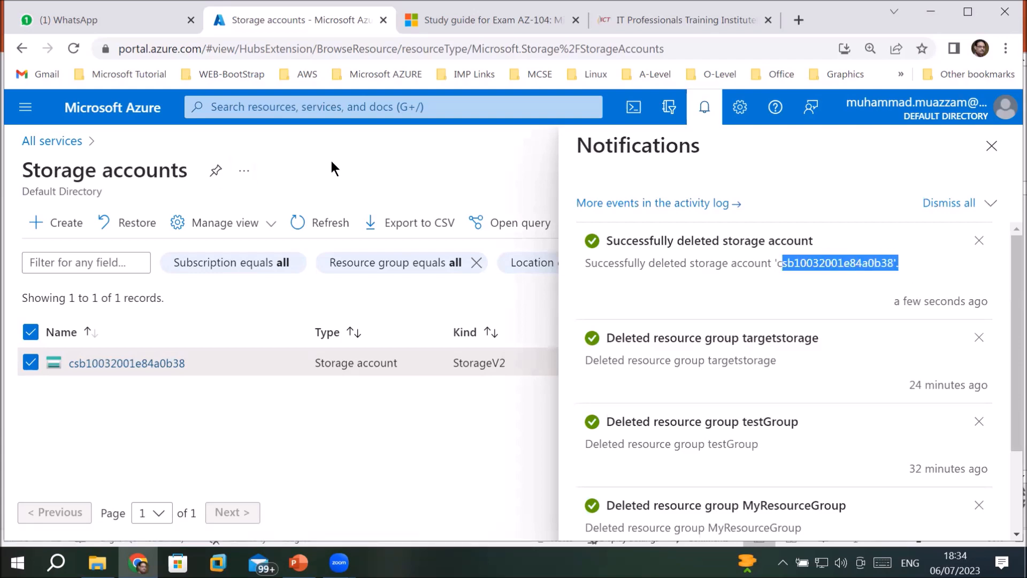
{"action": "left_click", "coordinate": [991, 146]}
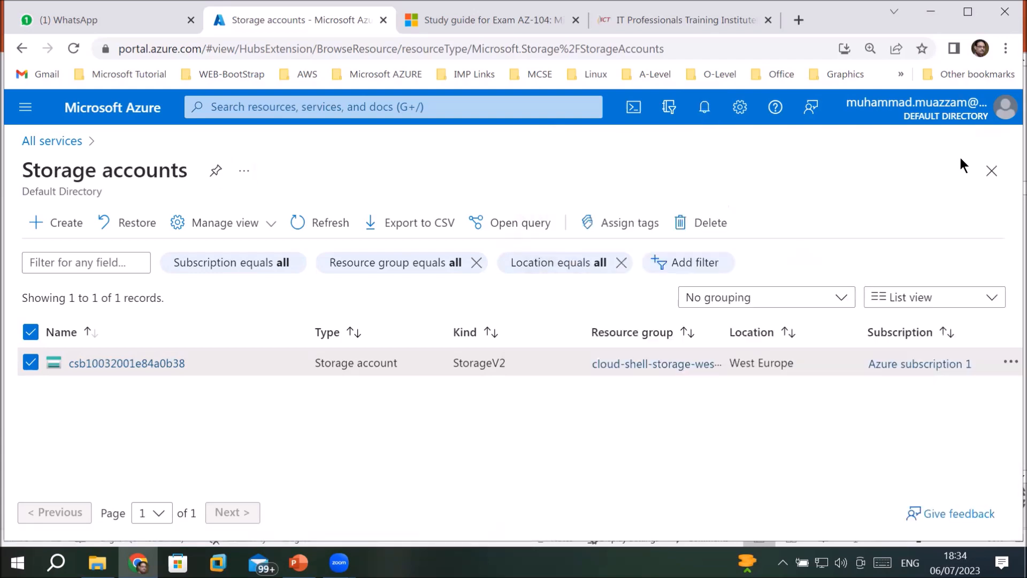
Reload the now-empty Storage accounts list and relaunch Cloud Shell
{"action": "left_click", "coordinate": [56, 141]}
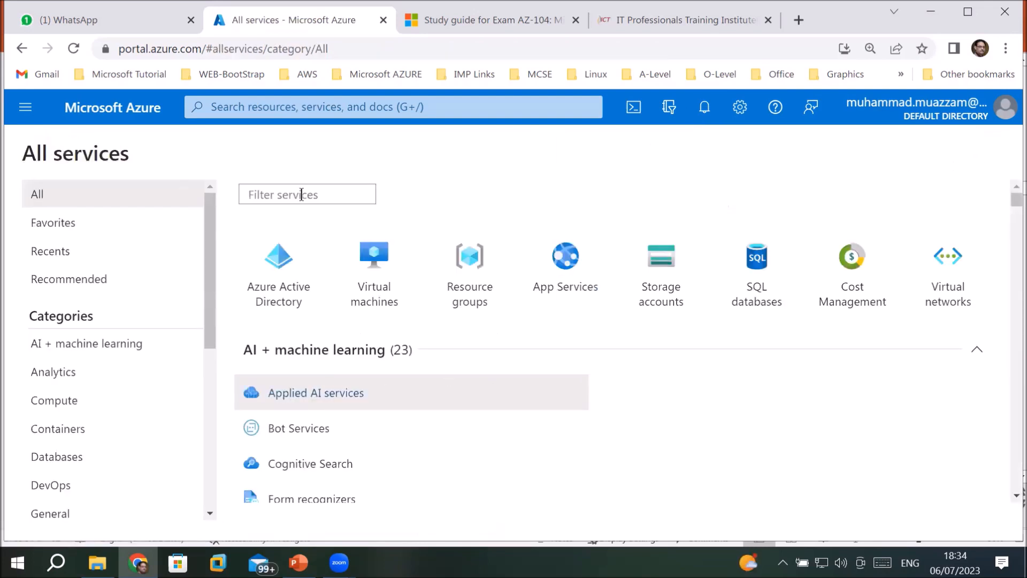
{"action": "left_click", "coordinate": [656, 270]}
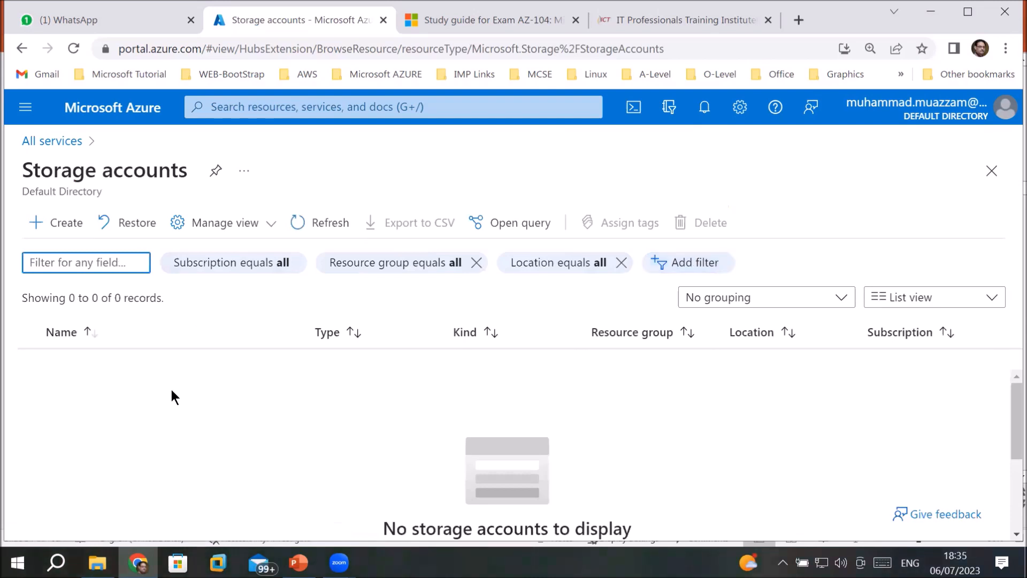
{"action": "left_click", "coordinate": [634, 114]}
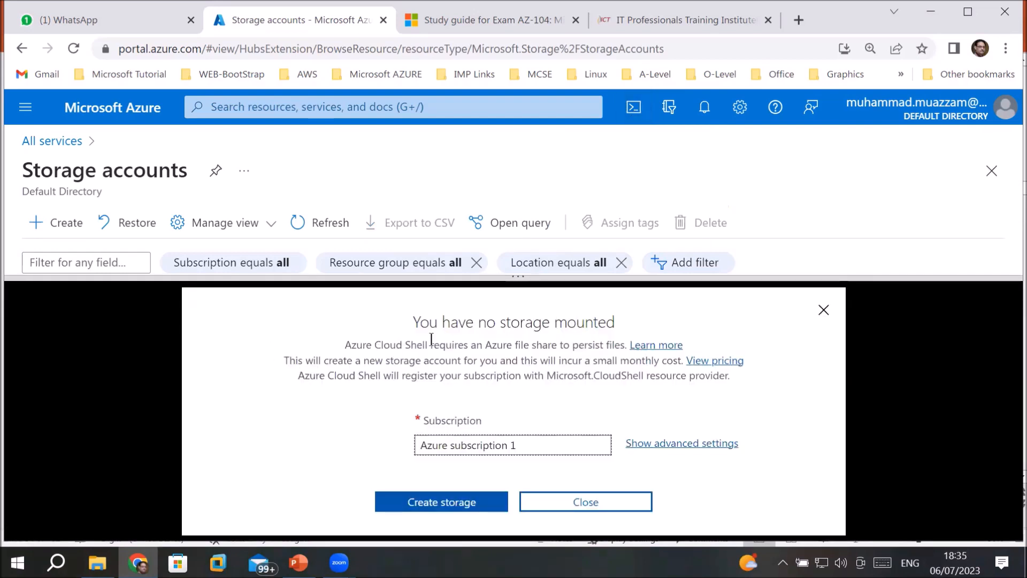
{"action": "left_click_drag", "start_coordinate": [417, 321], "coordinate": [624, 320]}
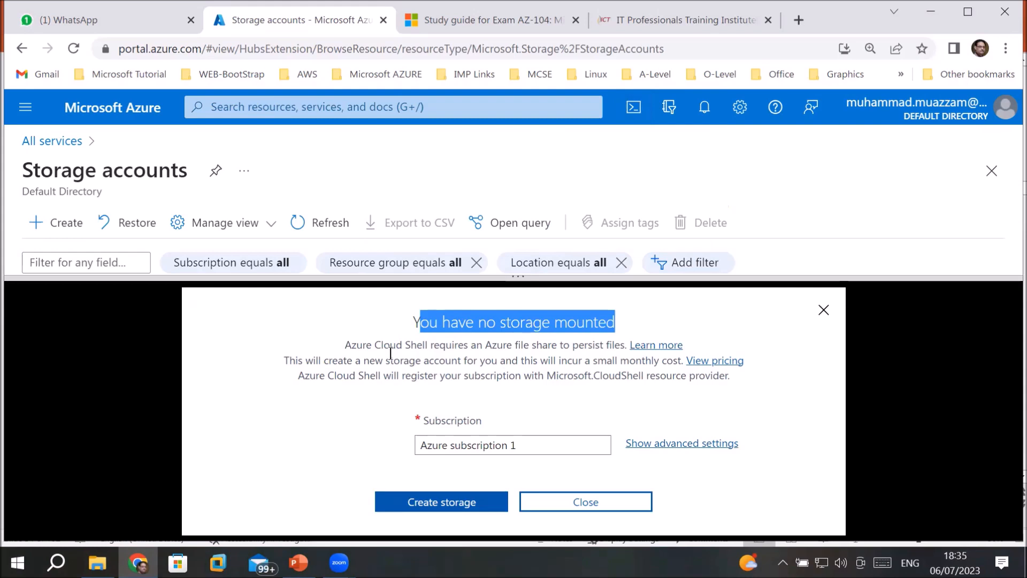
{"action": "left_click", "coordinate": [358, 343]}
{"action": "left_click_drag", "start_coordinate": [357, 343], "coordinate": [621, 339]}
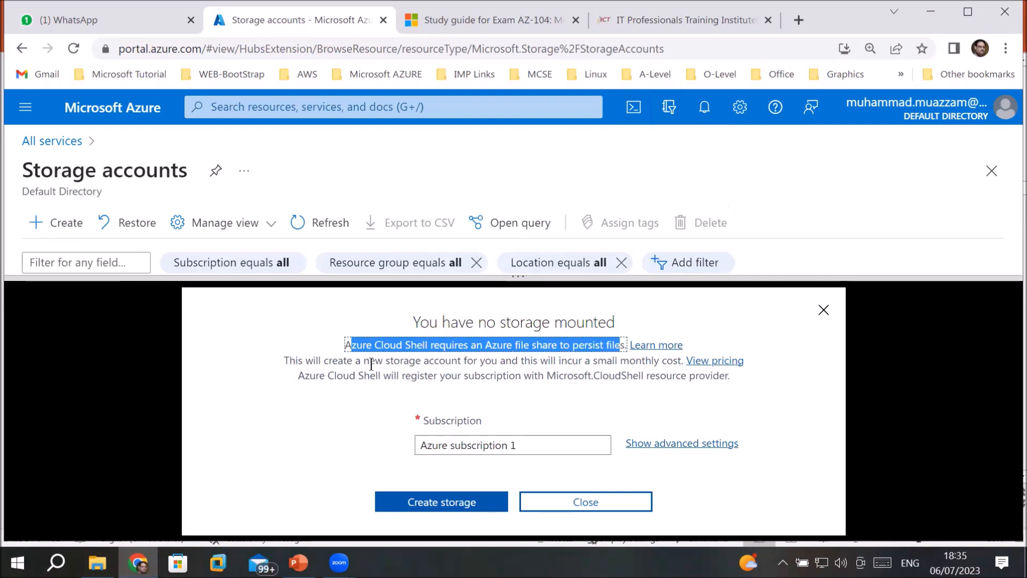
{"action": "left_click_drag", "start_coordinate": [306, 361], "coordinate": [685, 362]}
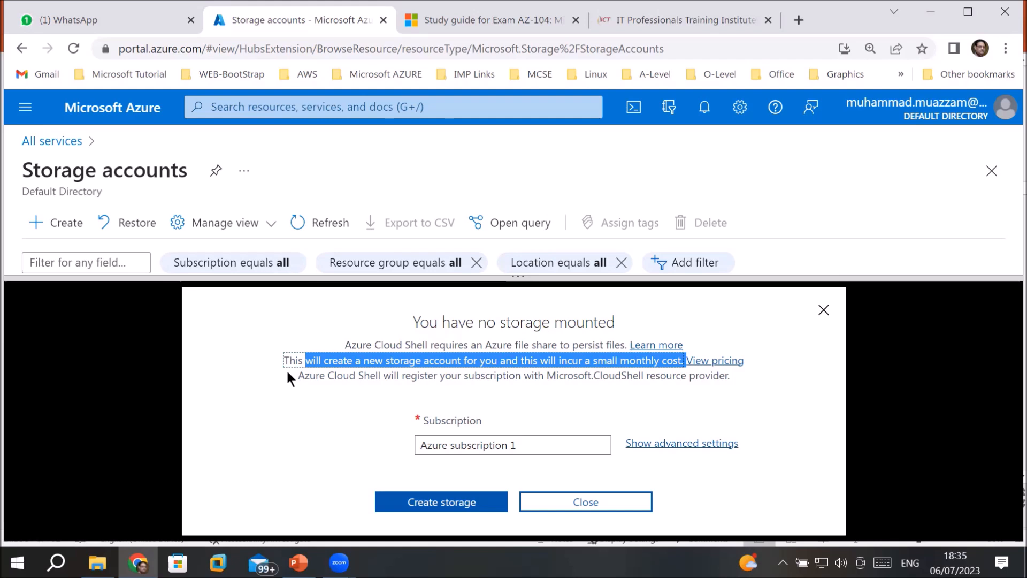
{"action": "left_click_drag", "start_coordinate": [296, 376], "coordinate": [714, 379]}
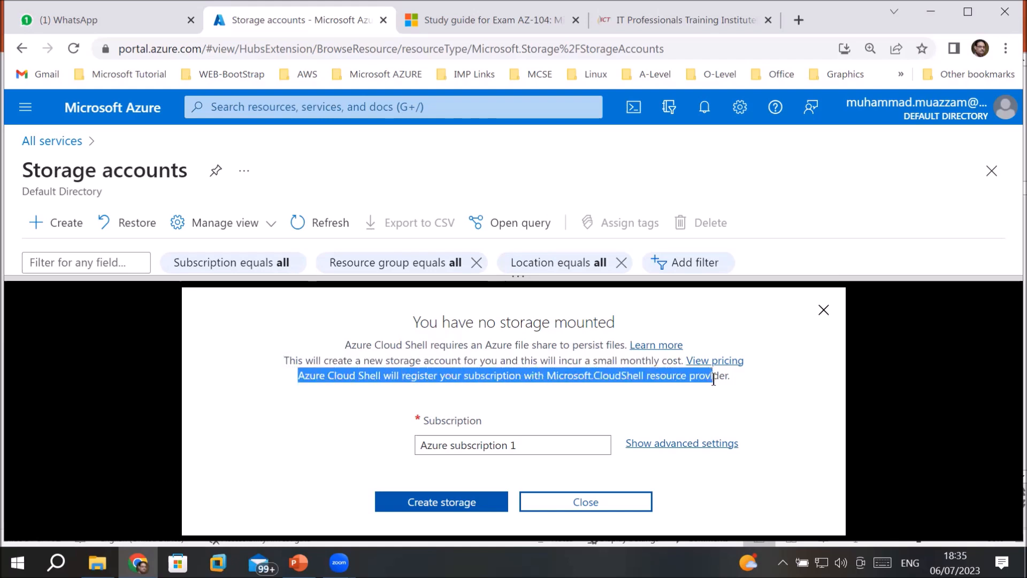
{"action": "left_click", "coordinate": [481, 444]}
Inspect Cloud Shell's advanced storage settings: region West Europe, resource group MetroStrorageRG, storage account name
{"action": "left_click", "coordinate": [500, 408]}
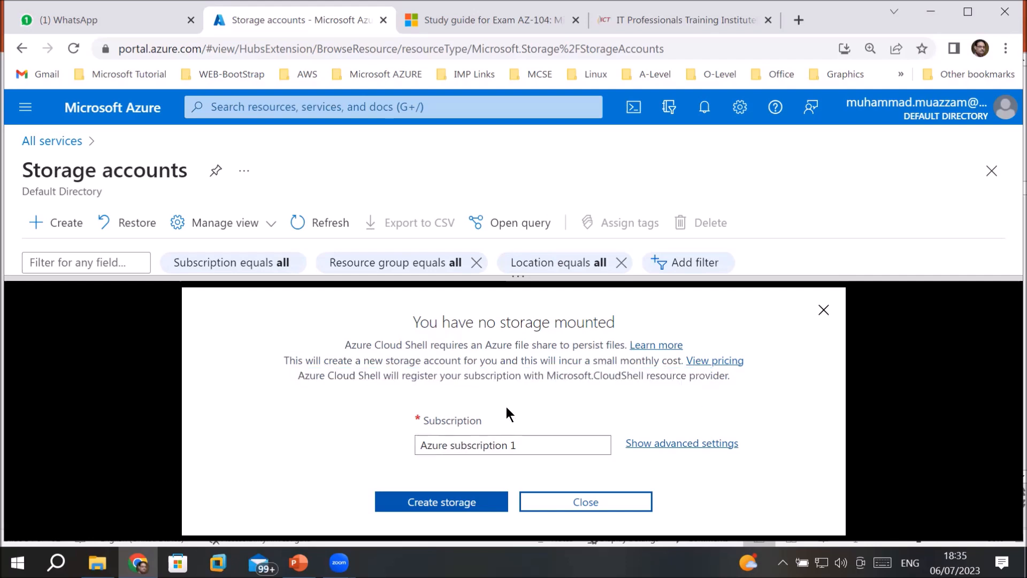
{"action": "left_click", "coordinate": [670, 444]}
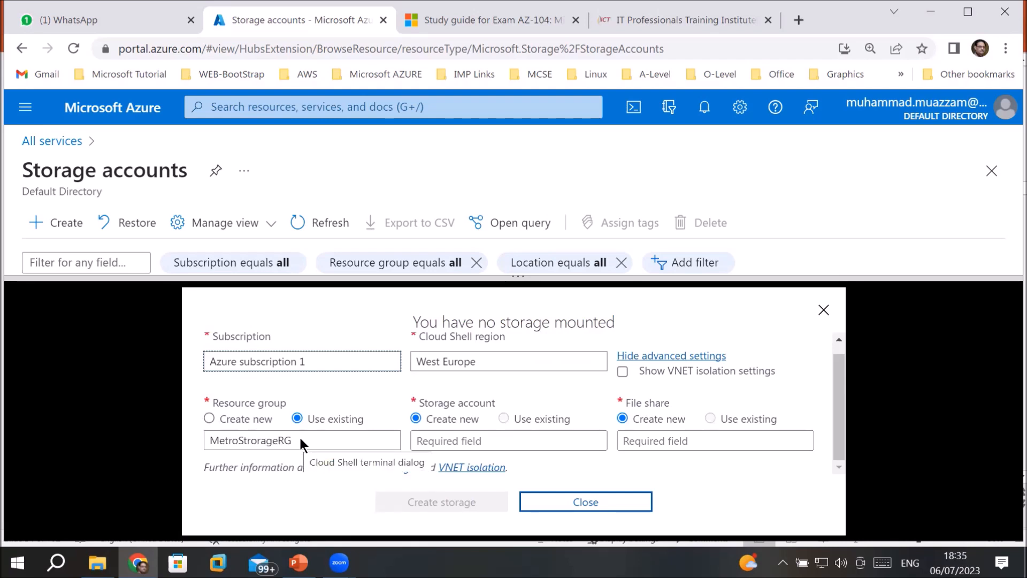
{"action": "left_click", "coordinate": [476, 442]}
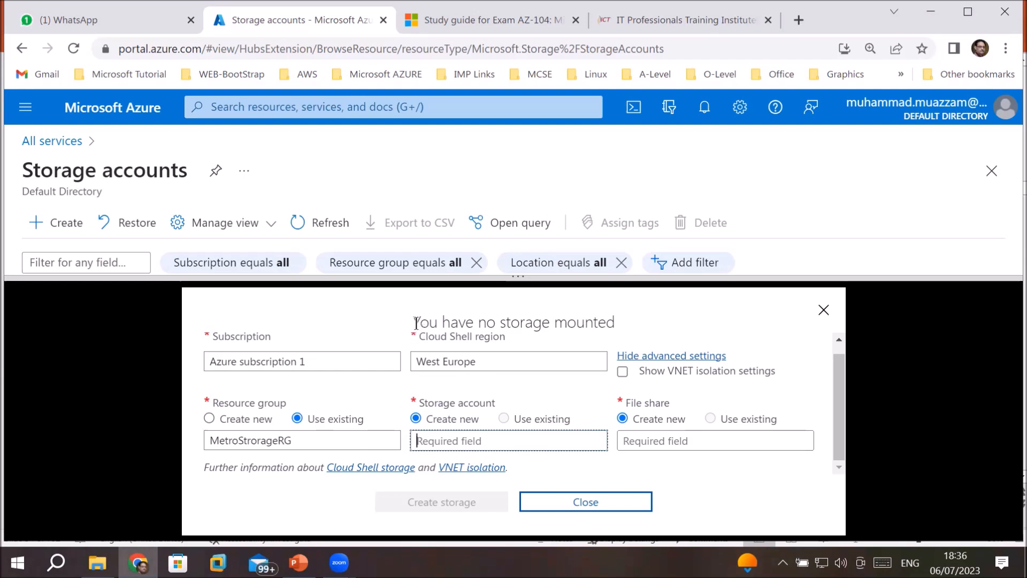
{"action": "left_click_drag", "start_coordinate": [415, 323], "coordinate": [615, 332]}
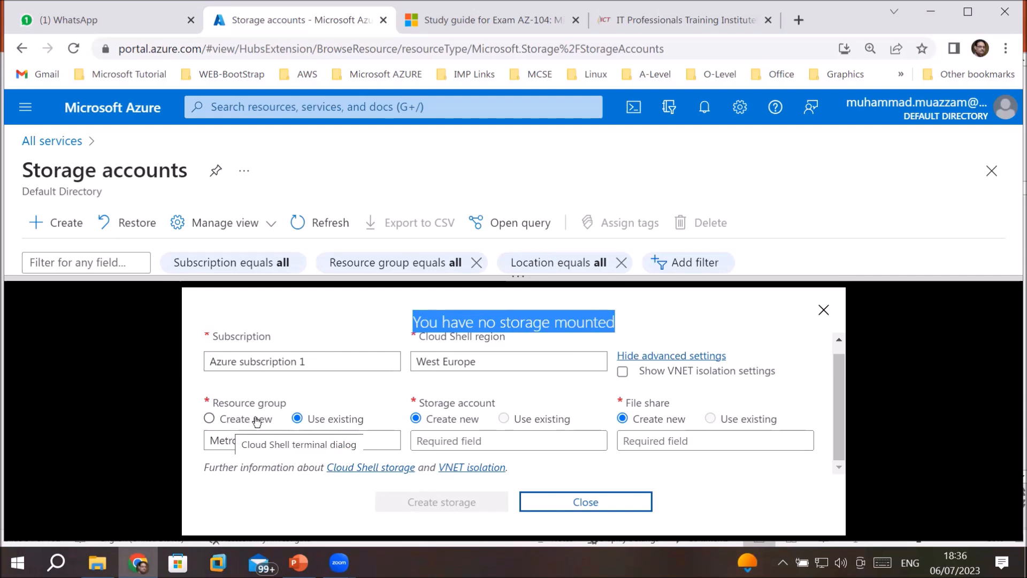
{"action": "left_click", "coordinate": [424, 440]}
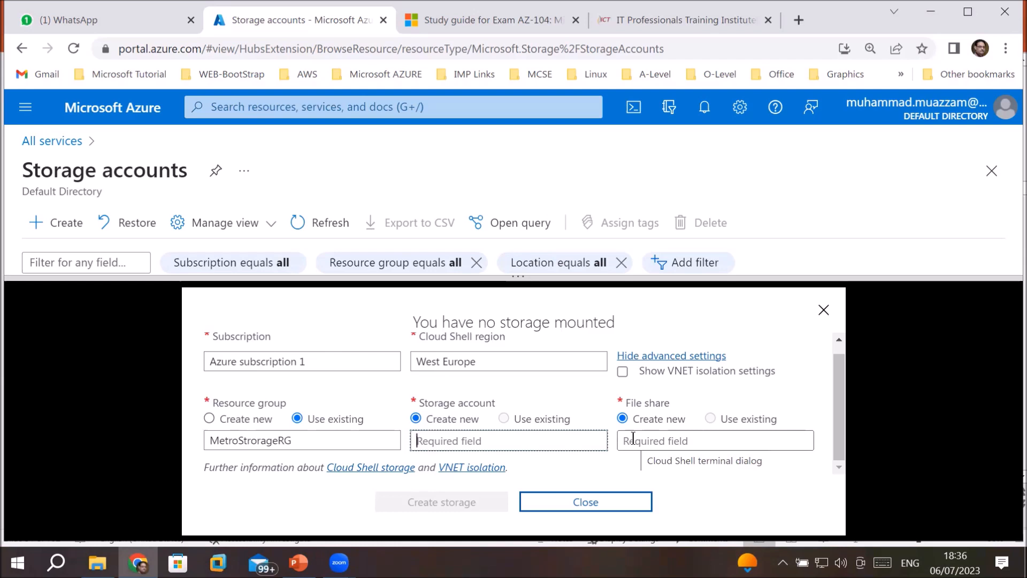
Close the storage setup and reopen Cloud Shell at its no-storage prompt for Azure subscription 1
{"action": "left_click", "coordinate": [585, 501]}
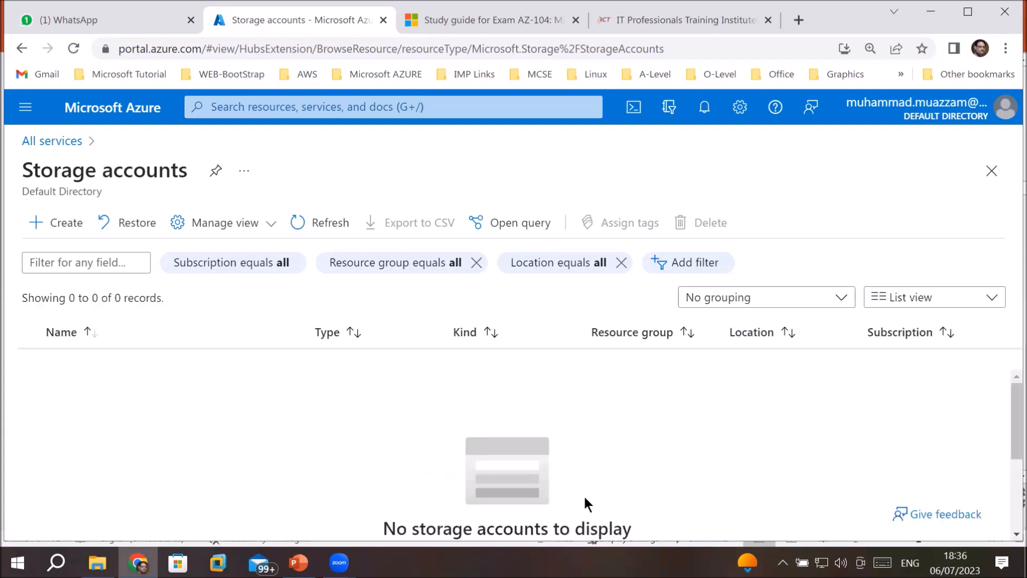
{"action": "left_click", "coordinate": [634, 108]}
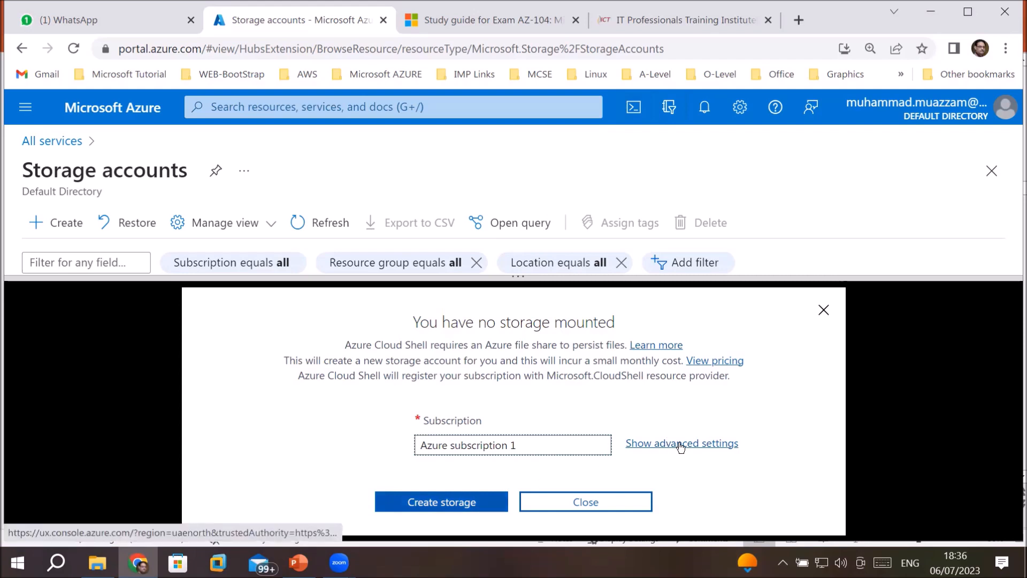
Start creating Cloud Shell storage for Azure subscription 1, then close the prompt while it runs
{"action": "left_click", "coordinate": [430, 503]}
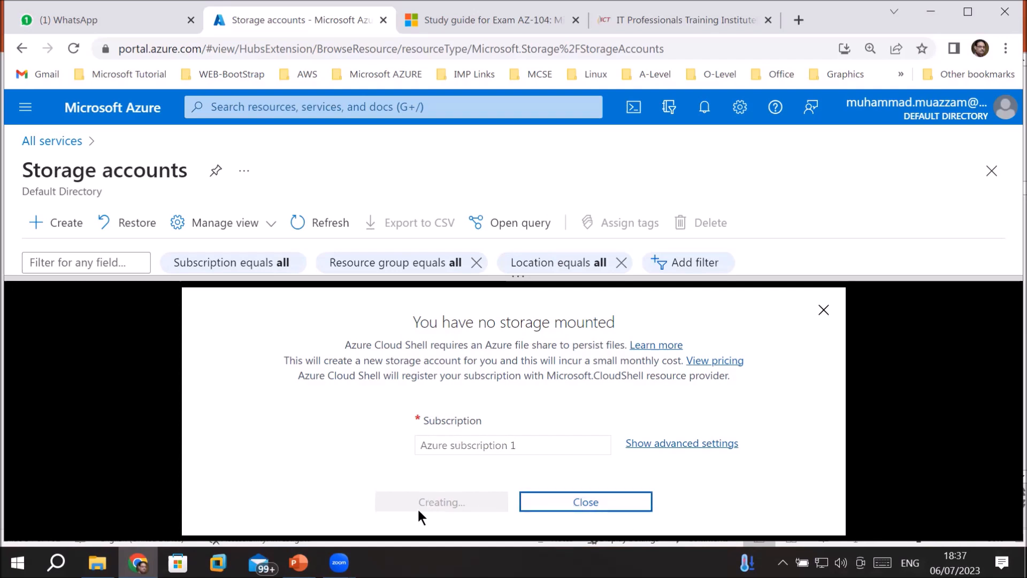
{"action": "left_click", "coordinate": [576, 498]}
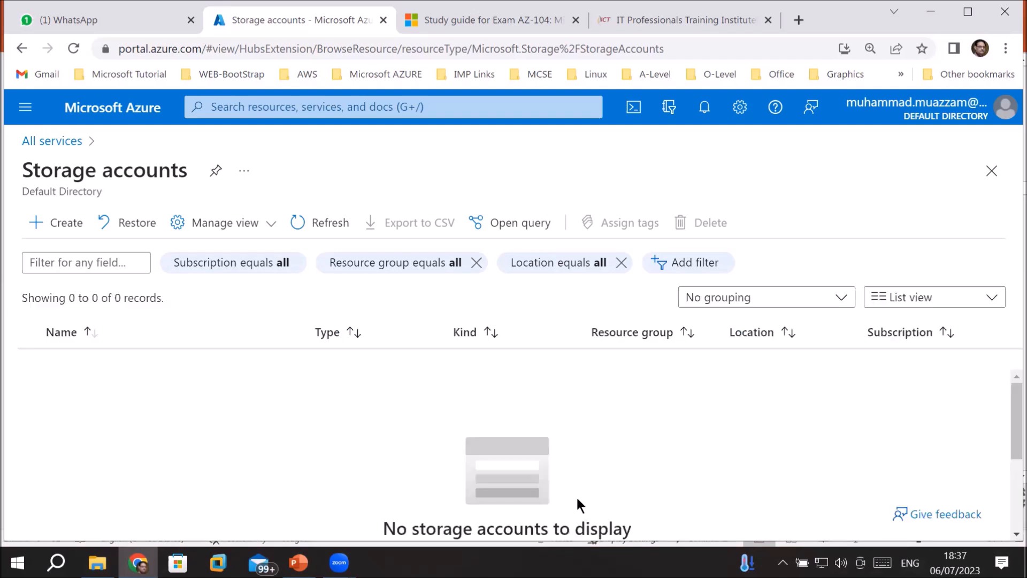
Reopen Cloud Shell, keep PowerShell as the shell type, and focus its terminal
{"action": "left_click", "coordinate": [633, 107]}
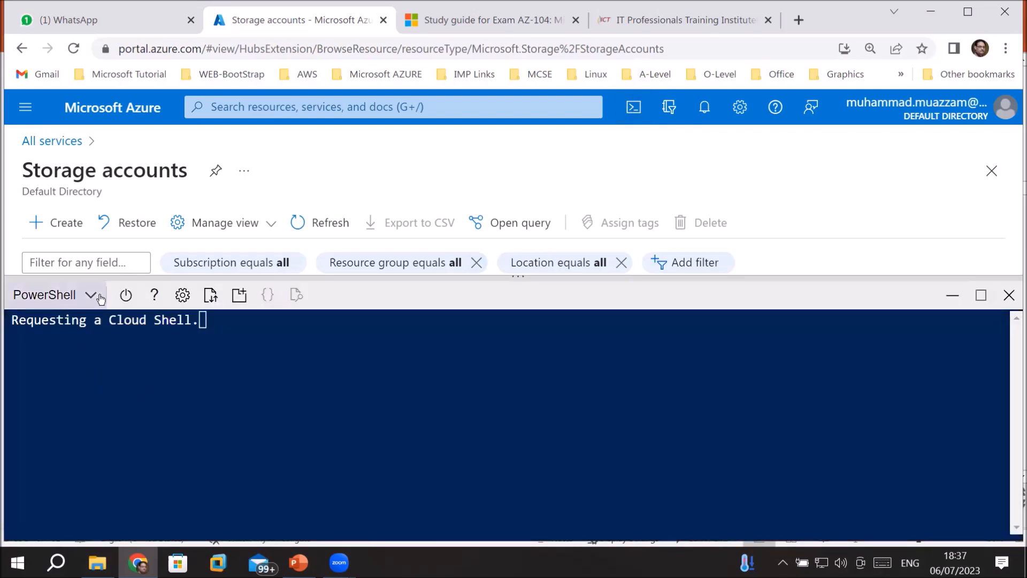
{"action": "left_click", "coordinate": [91, 299]}
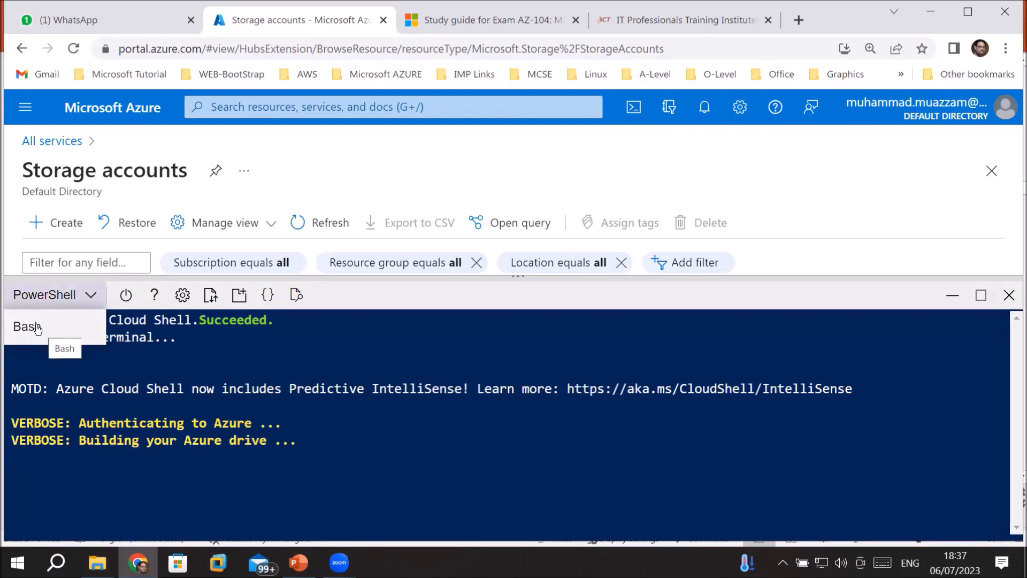
{"action": "left_click", "coordinate": [52, 298]}
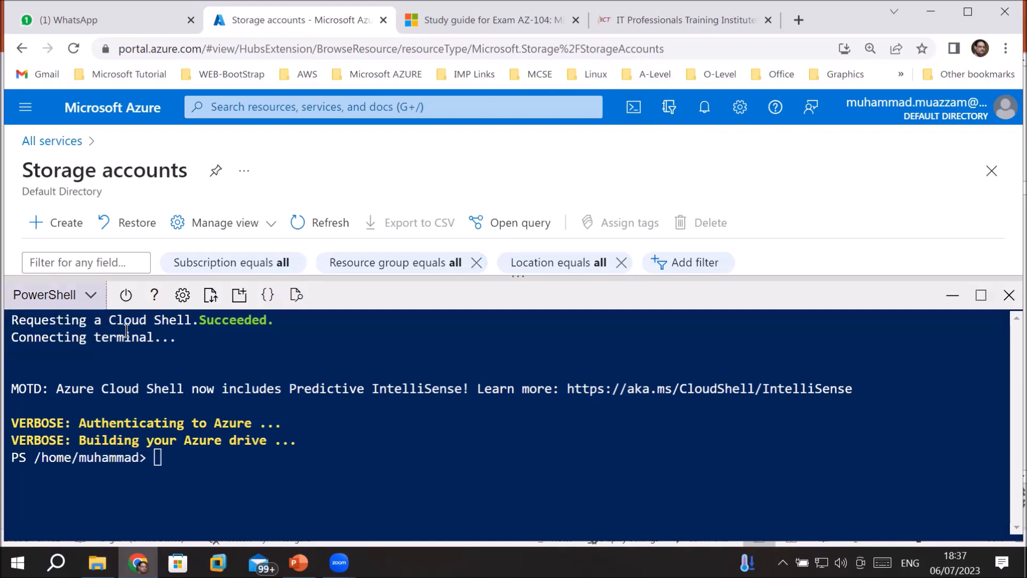
{"action": "left_click", "coordinate": [160, 459]}
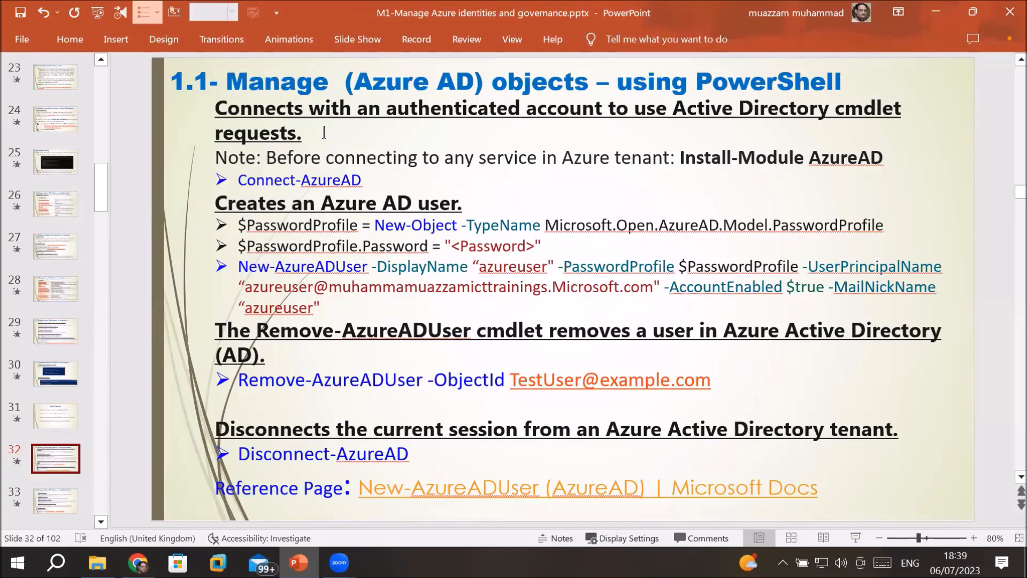
Copy the 'Install-Module AzureAD' command text from the note on slide 32
{"action": "left_click_drag", "start_coordinate": [238, 179], "coordinate": [365, 182]}
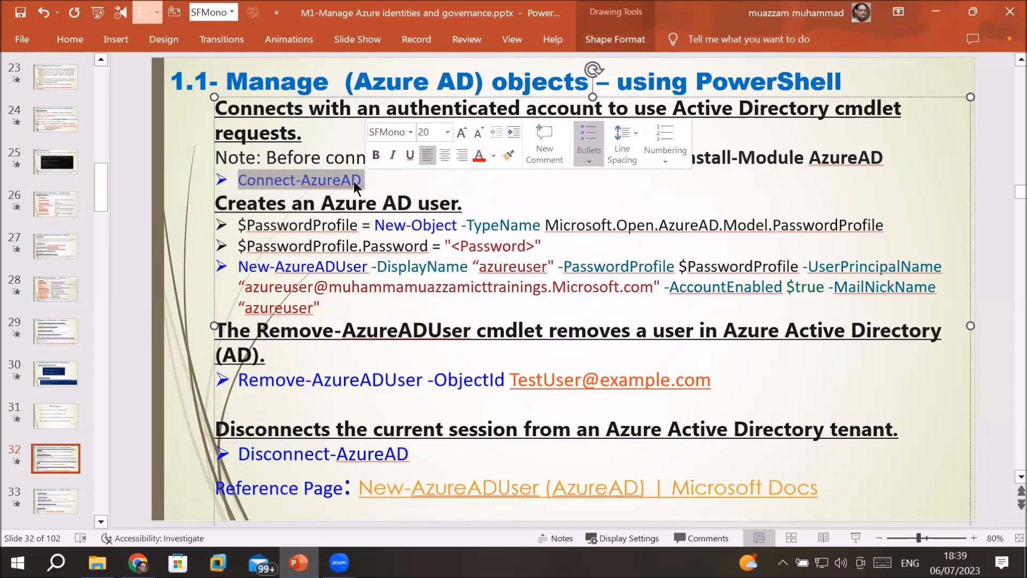
{"action": "left_click", "coordinate": [363, 183]}
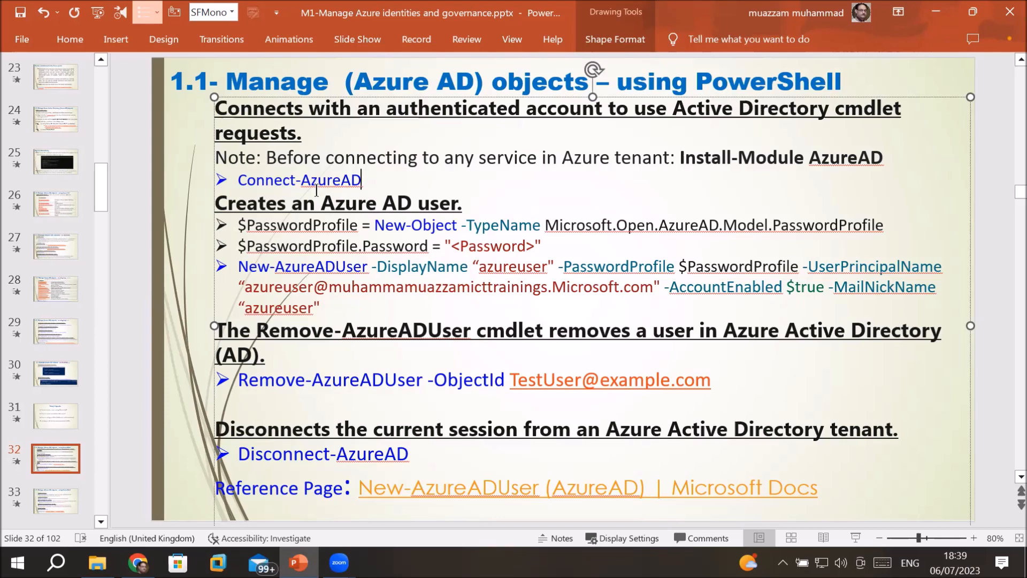
{"action": "left_click_drag", "start_coordinate": [678, 158], "coordinate": [867, 161]}
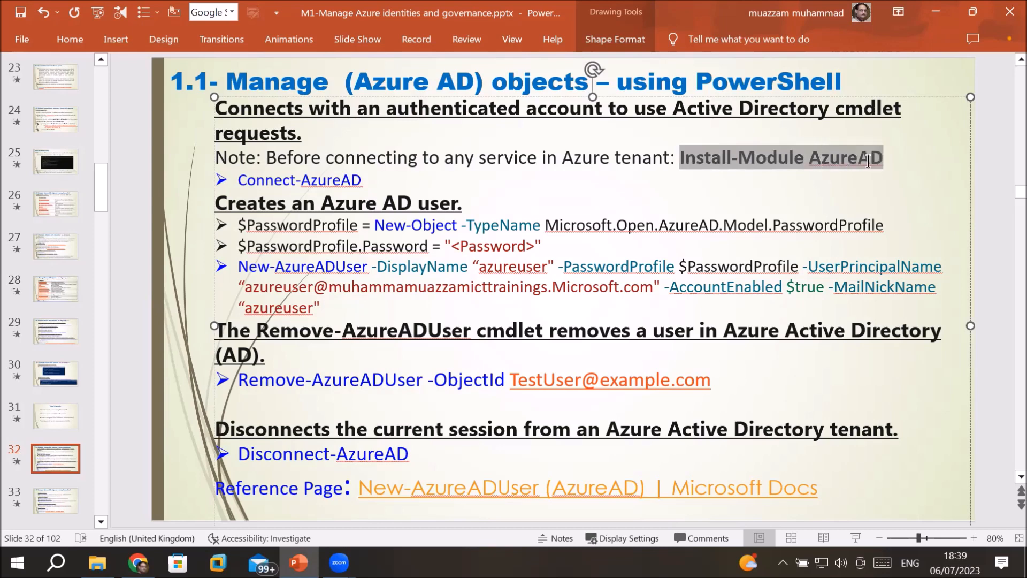
{"action": "right_click", "coordinate": [817, 166]}
{"action": "left_click", "coordinate": [855, 218]}
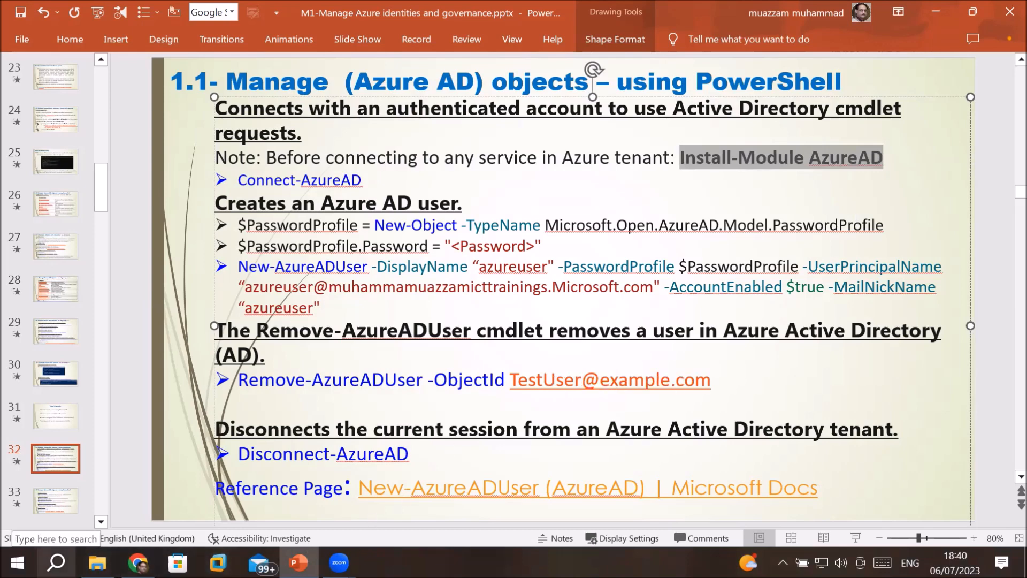
Run install-module azuread in Windows PowerShell launched as administrator, then minimize it
{"action": "left_click", "coordinate": [56, 562]}
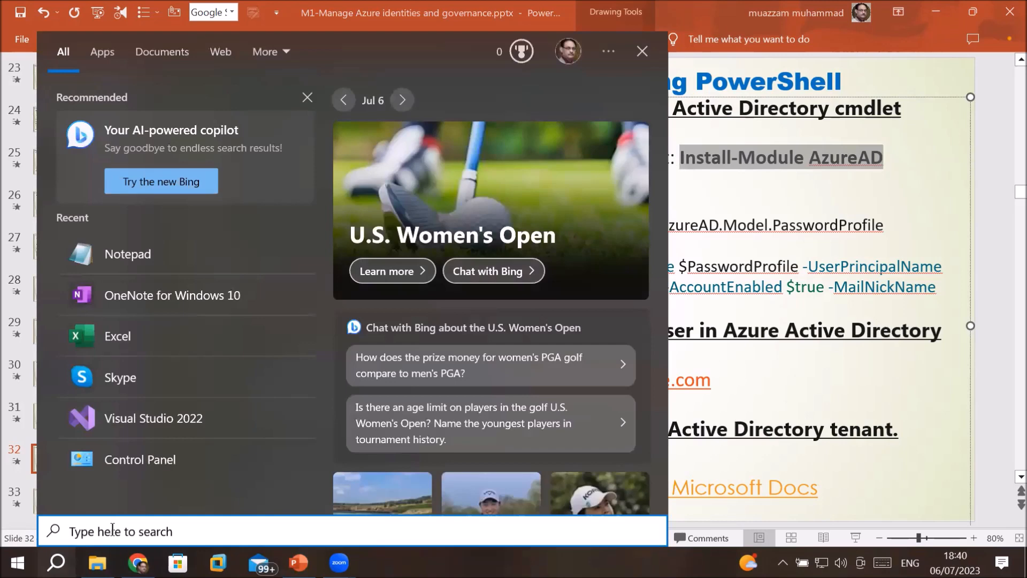
{"action": "type", "text": "powe"}
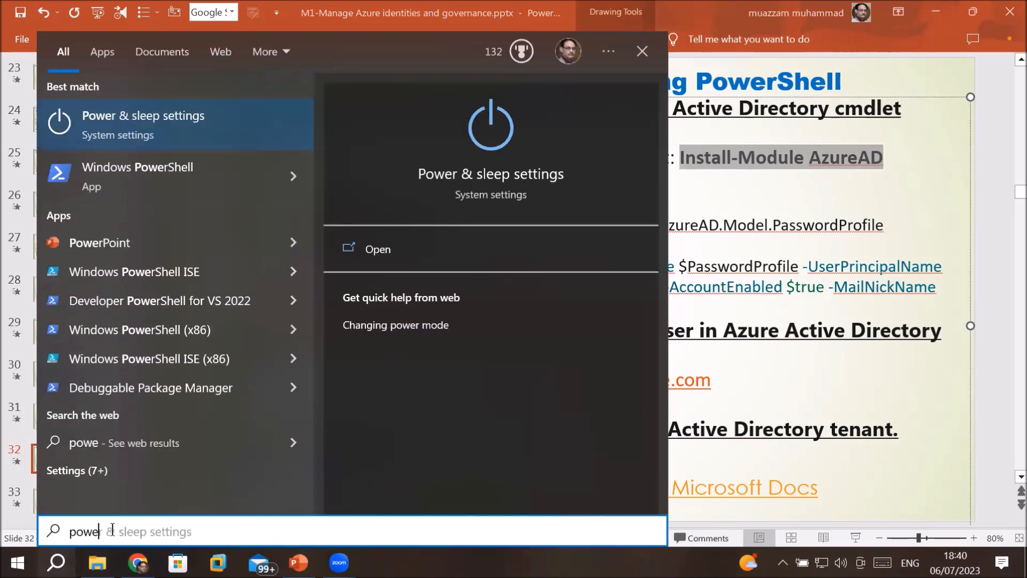
{"action": "right_click", "coordinate": [191, 168]}
{"action": "left_click", "coordinate": [236, 186]}
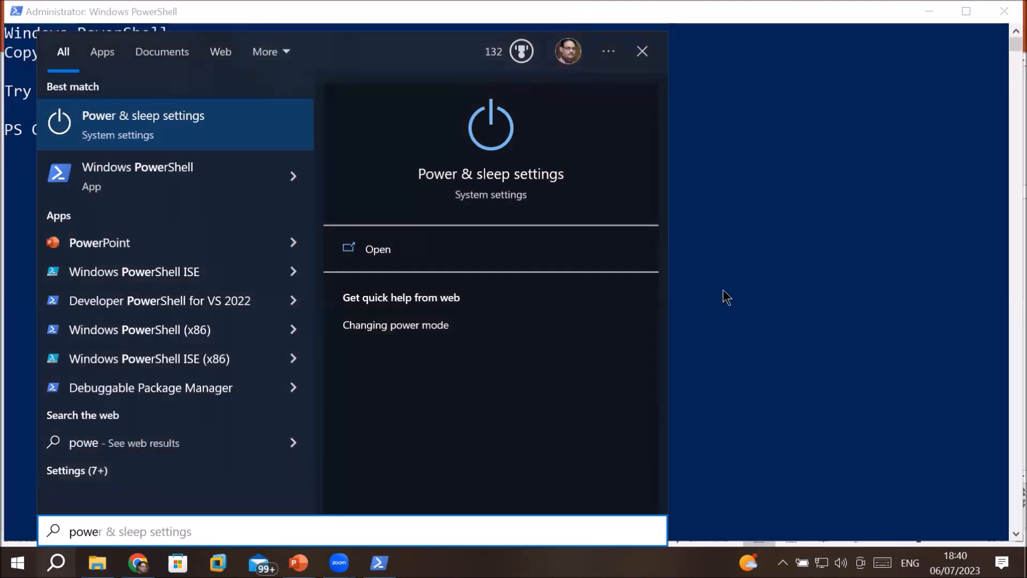
{"action": "left_click", "coordinate": [730, 285]}
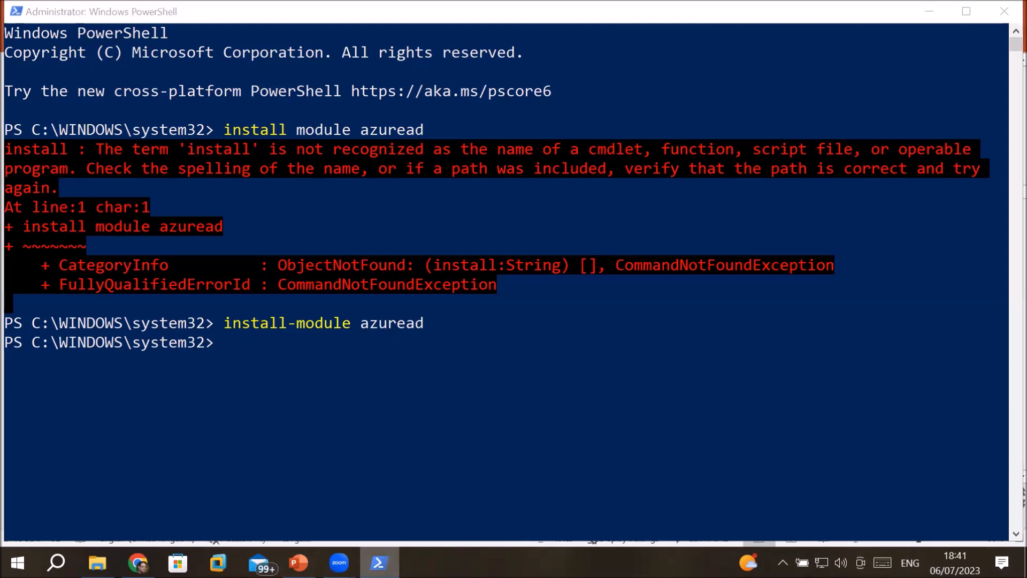
{"action": "left_click", "coordinate": [378, 562]}
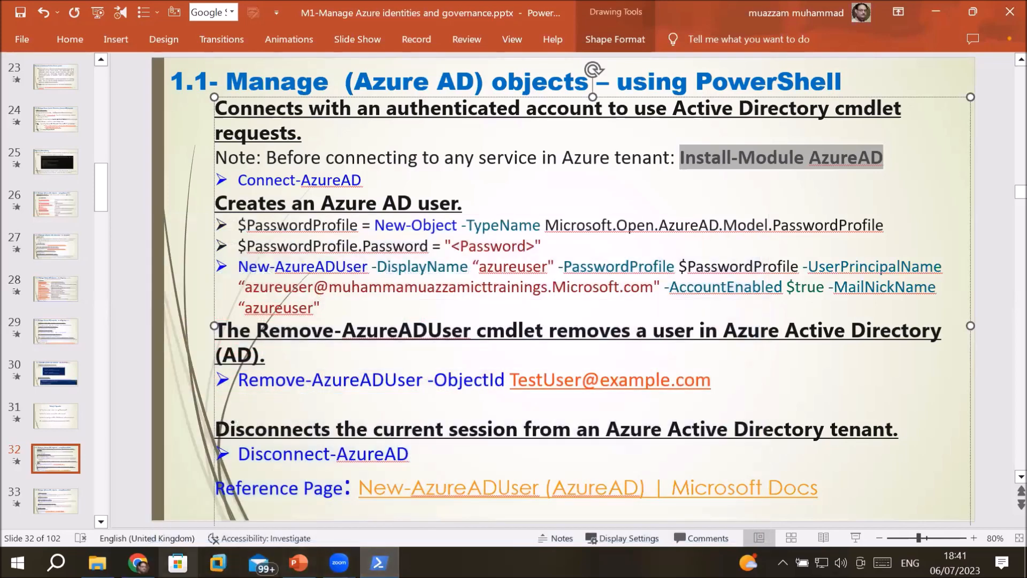
Run connect-azuread in the Azure Portal Cloud Shell, then return to slide 32
{"action": "left_click", "coordinate": [153, 562]}
{"action": "type", "text": "azuread"}
{"action": "key", "text": "Return"}
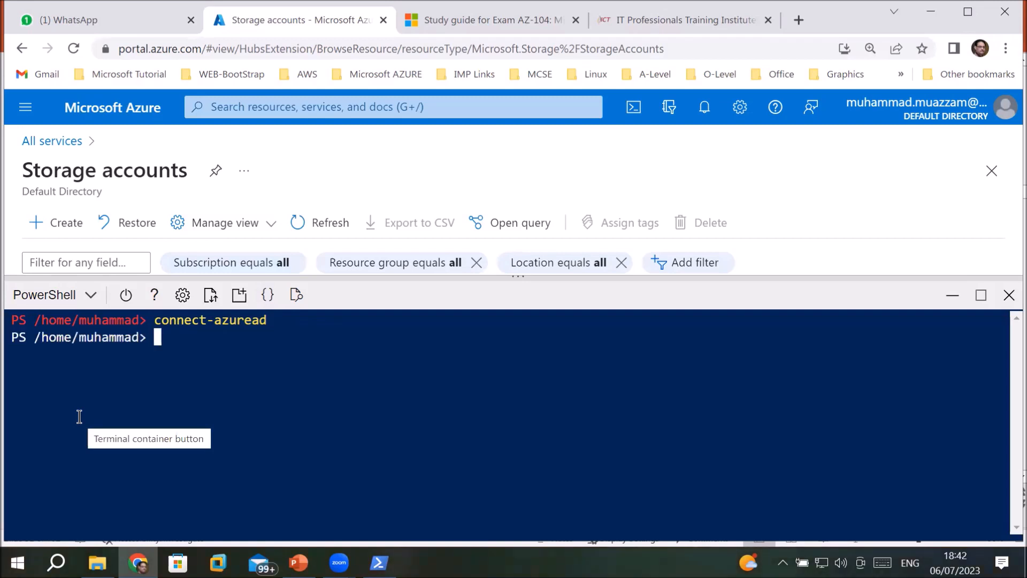
{"action": "left_click", "coordinate": [298, 562]}
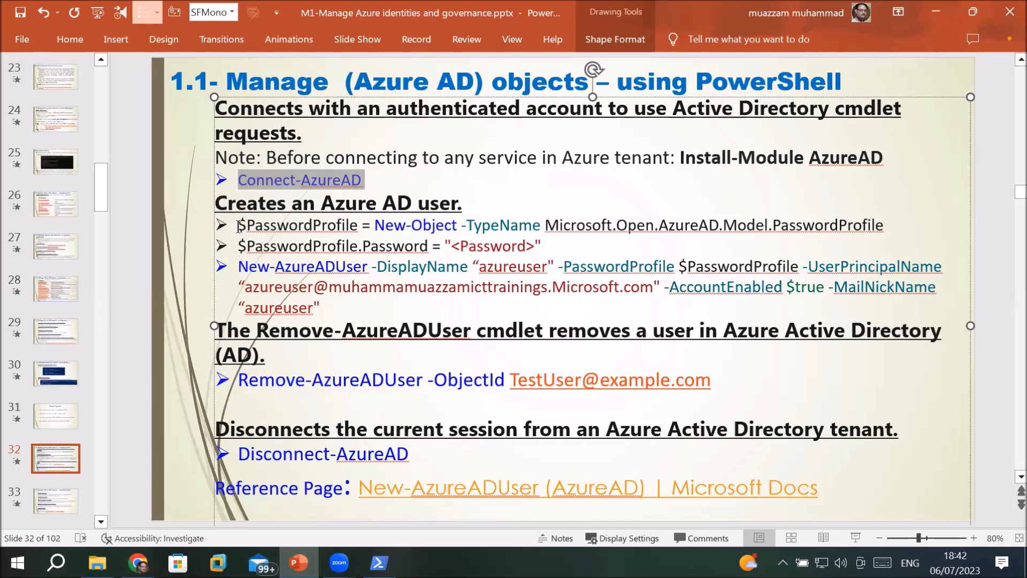
Walk through the $PasswordProfile, <Password> and New-AzureADUser lines, then open the New-AzureADUser Reference Page link
{"action": "left_click_drag", "start_coordinate": [238, 225], "coordinate": [837, 224]}
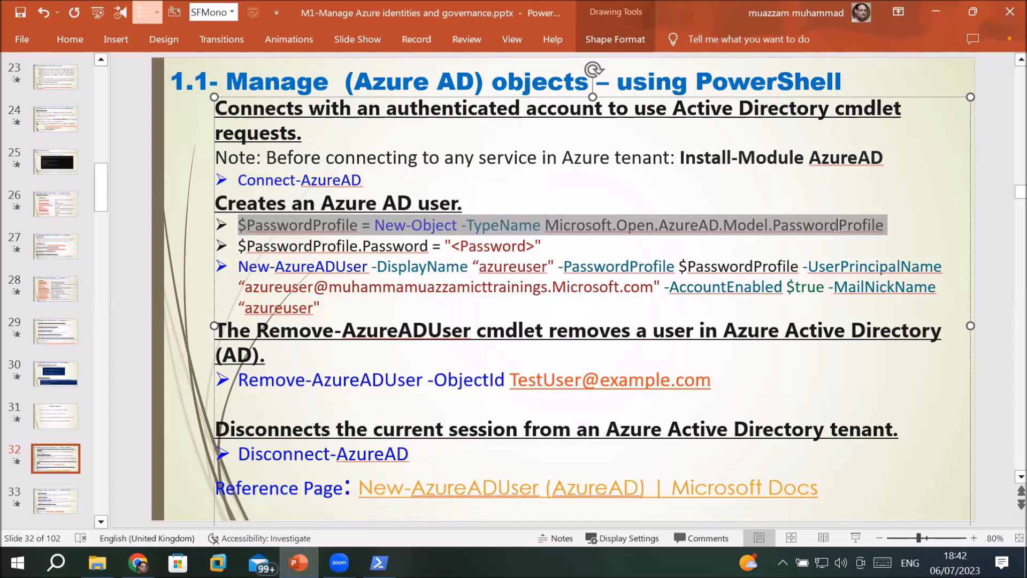
{"action": "left_click", "coordinate": [535, 246]}
{"action": "left_click_drag", "start_coordinate": [535, 246], "coordinate": [454, 248]}
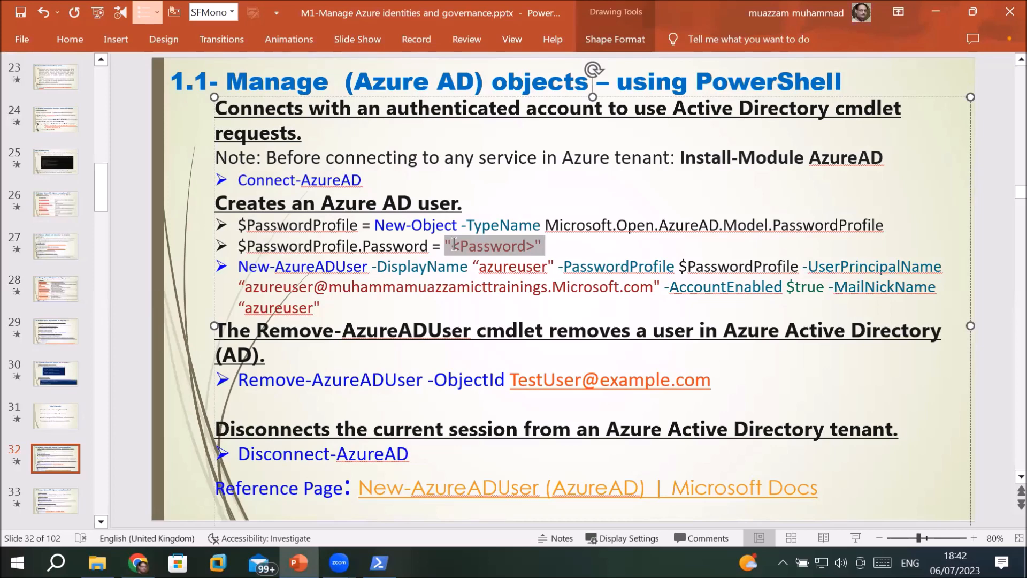
{"action": "mouse_move", "coordinate": [455, 248]}
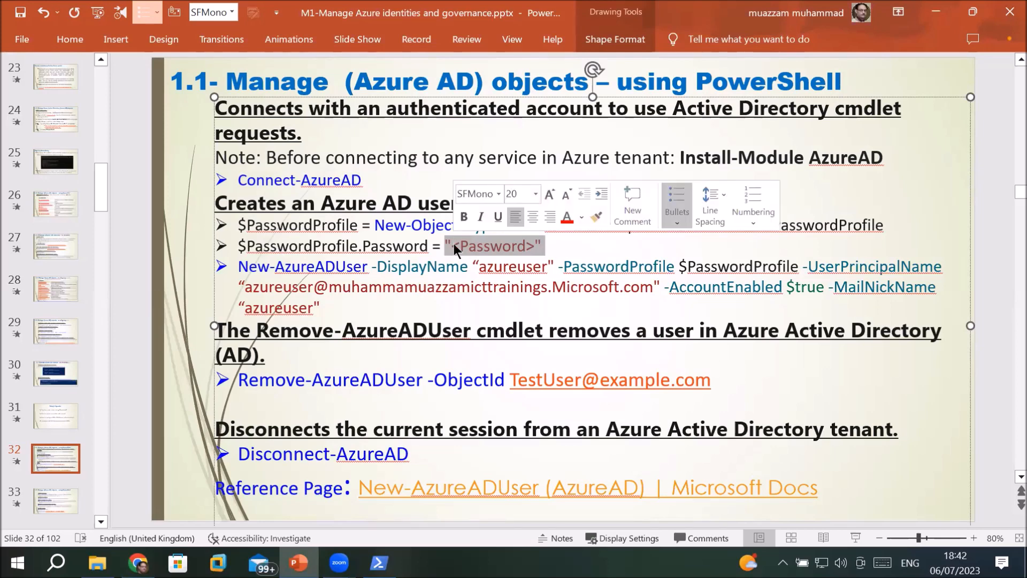
{"action": "left_click_drag", "start_coordinate": [239, 266], "coordinate": [330, 301]}
{"action": "mouse_move", "coordinate": [331, 302]}
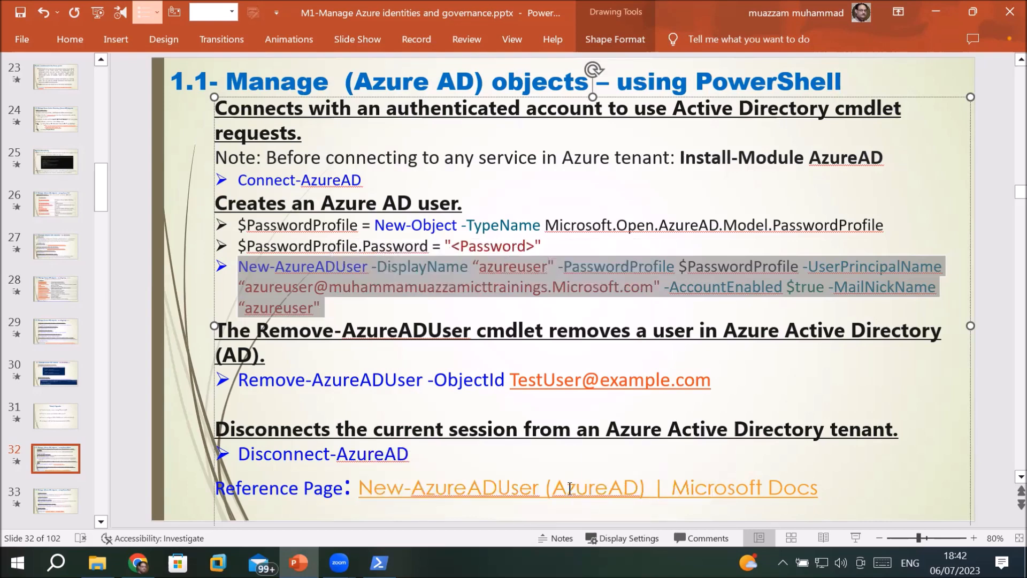
{"action": "left_click", "coordinate": [571, 491], "text": "ctrl"}
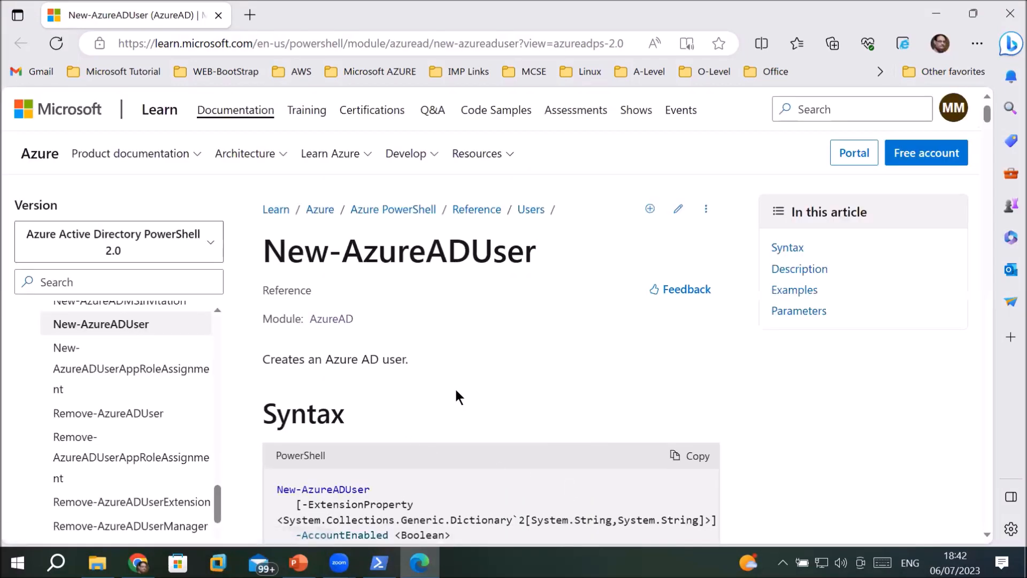
Review the New-AzureADUser syntax parameters, from the start through -State to -UserPrincipalName
{"action": "scroll", "coordinate": [516, 377], "scroll_direction": "down", "scroll_amount": 5}
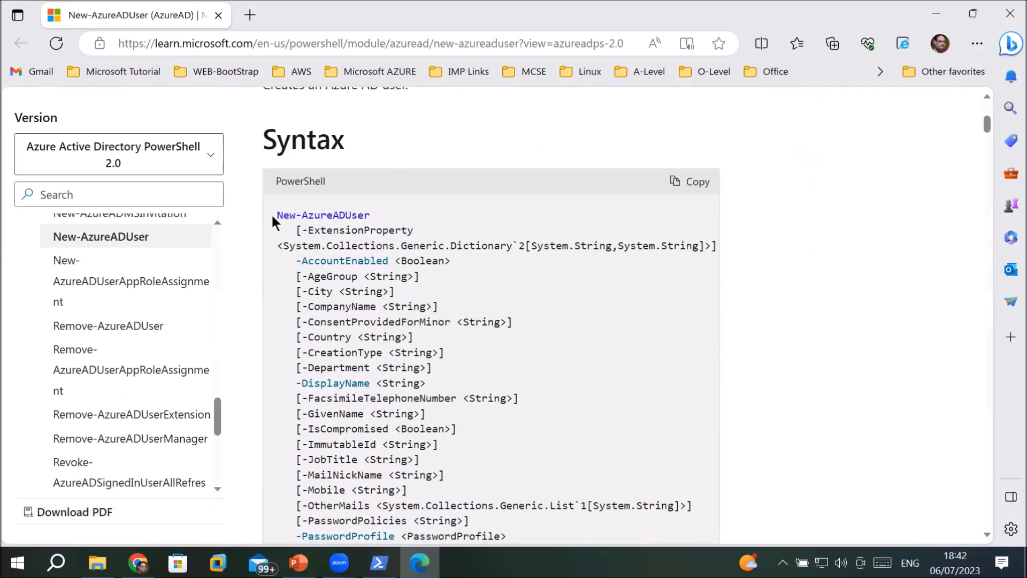
{"action": "left_click_drag", "start_coordinate": [275, 213], "coordinate": [459, 374]}
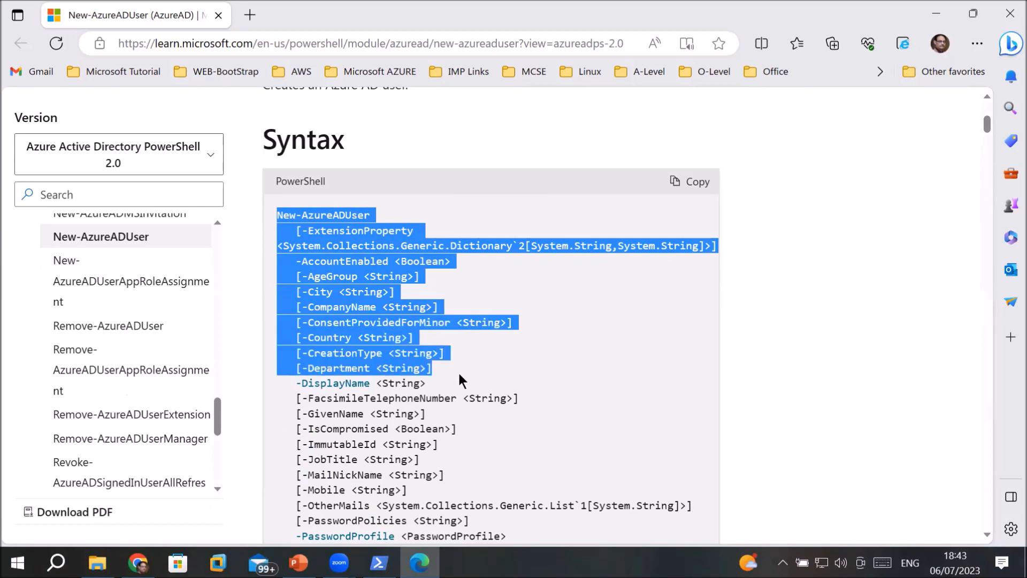
{"action": "left_click_drag", "start_coordinate": [459, 374], "coordinate": [503, 522]}
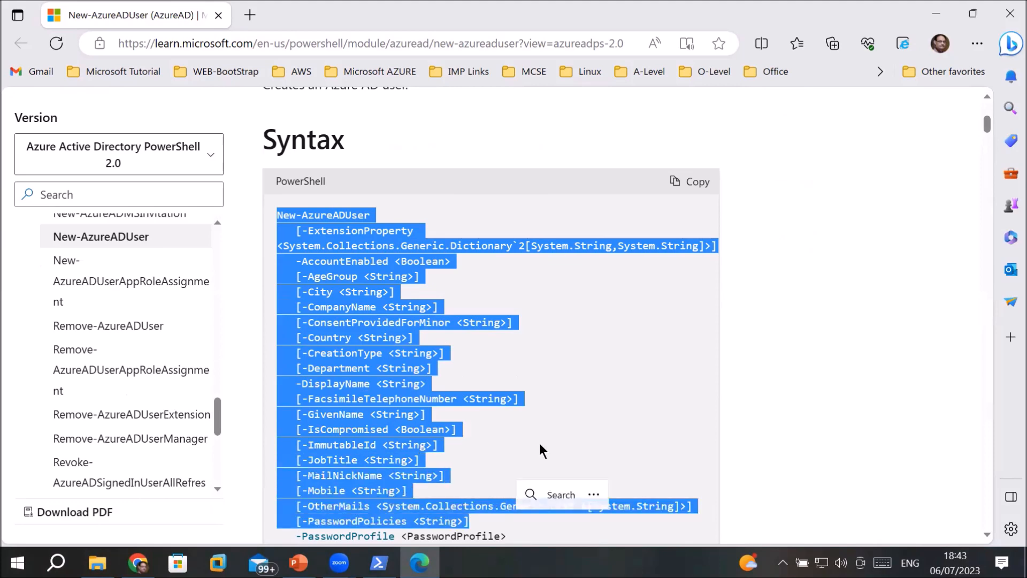
{"action": "scroll", "coordinate": [539, 443], "scroll_direction": "down", "scroll_amount": 5}
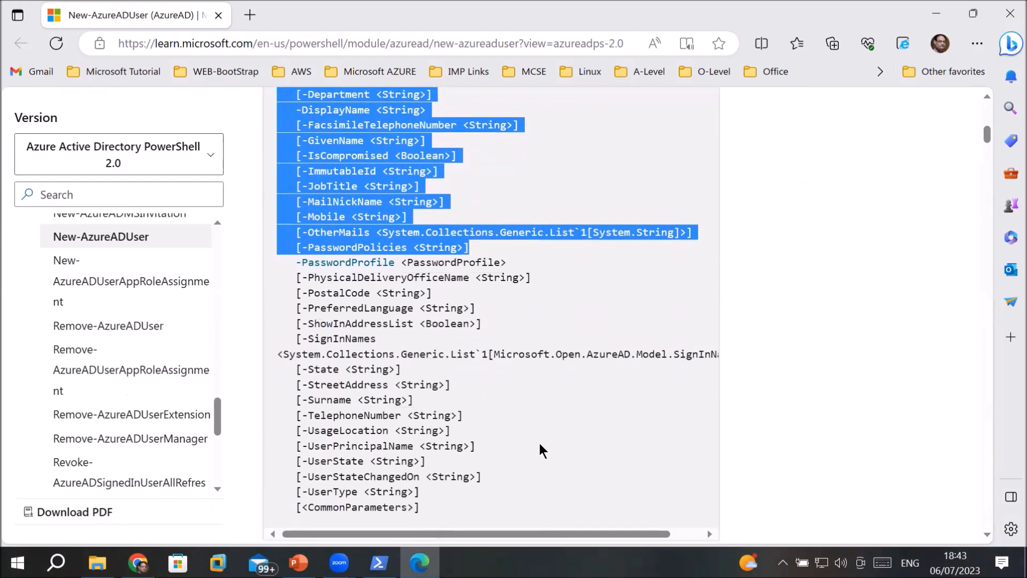
{"action": "left_click_drag", "start_coordinate": [303, 369], "coordinate": [453, 436]}
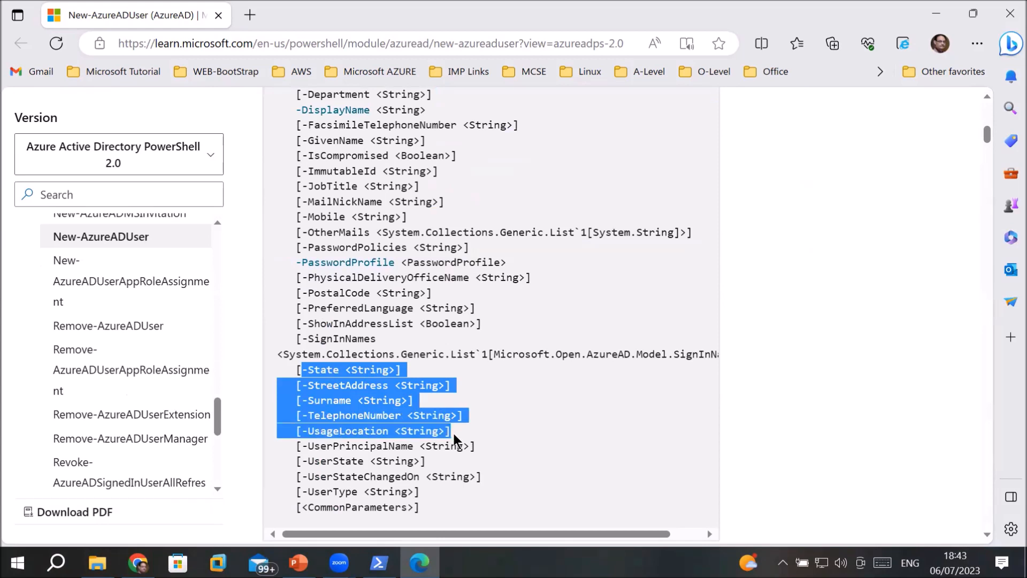
{"action": "left_click_drag", "start_coordinate": [453, 440], "coordinate": [488, 491]}
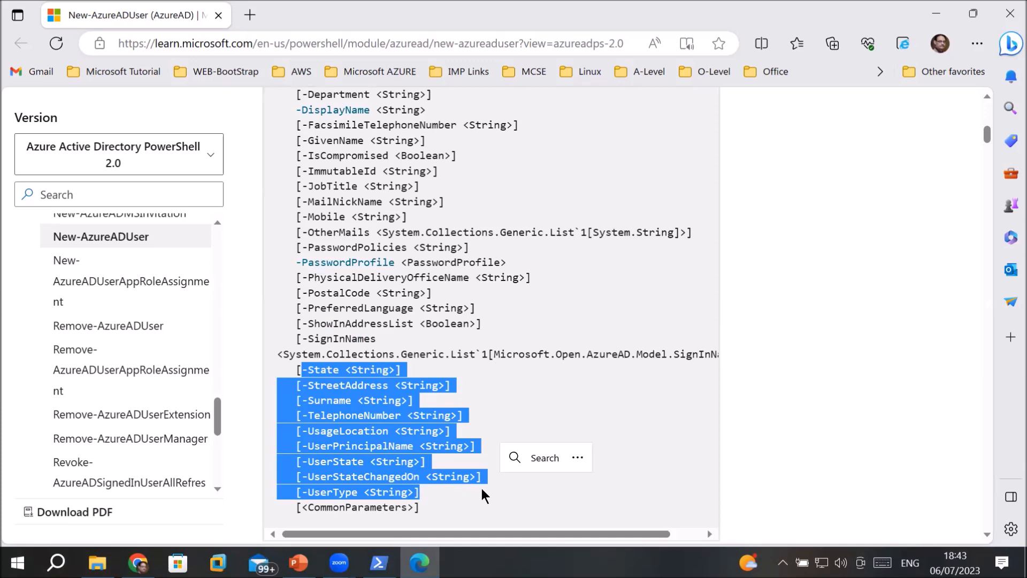
Copy the 'Example 1: Create a user' PowerShell code block
{"action": "scroll", "coordinate": [475, 479], "scroll_direction": "down", "scroll_amount": 3}
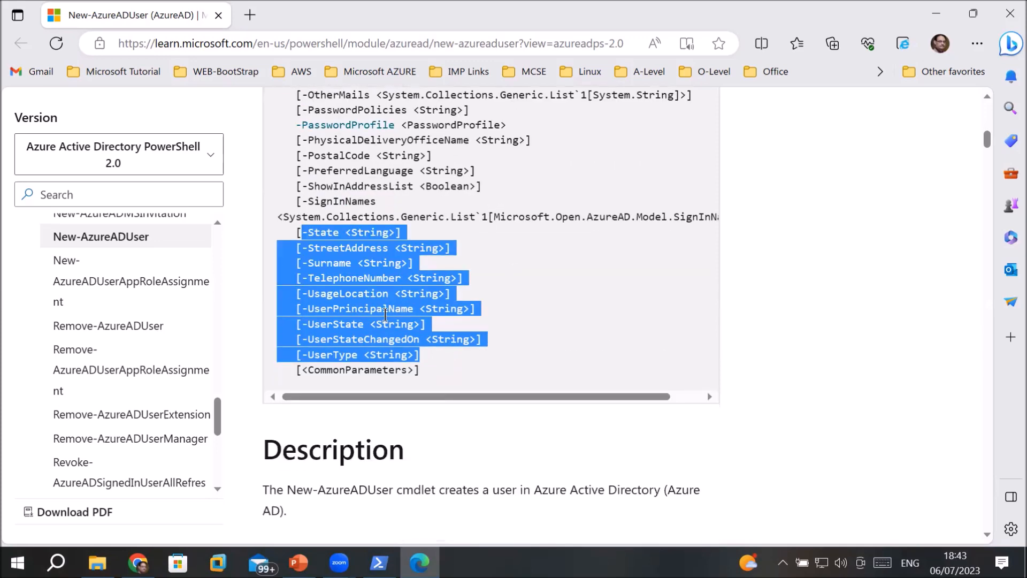
{"action": "scroll", "coordinate": [385, 313], "scroll_direction": "up", "scroll_amount": 3}
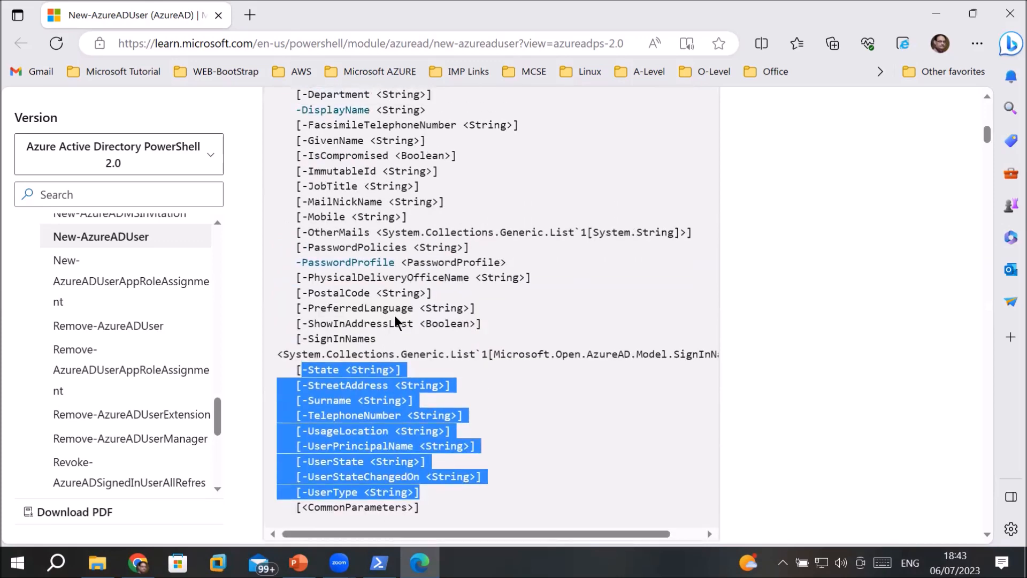
{"action": "scroll", "coordinate": [399, 321], "scroll_direction": "down", "scroll_amount": 5}
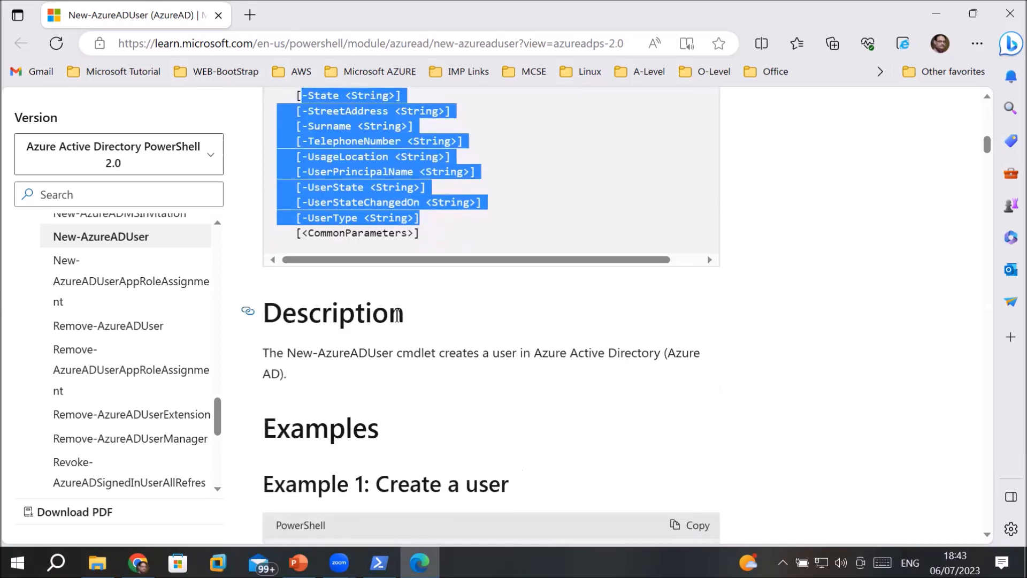
{"action": "scroll", "coordinate": [399, 321], "scroll_direction": "down", "scroll_amount": 4}
{"action": "scroll", "coordinate": [399, 321], "scroll_direction": "down", "scroll_amount": 1}
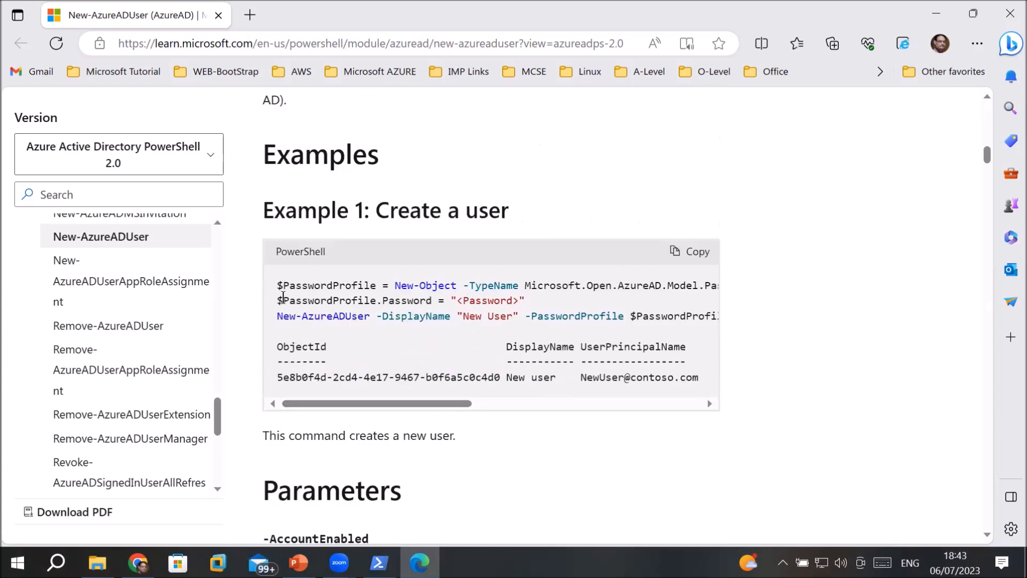
{"action": "left_click", "coordinate": [688, 252]}
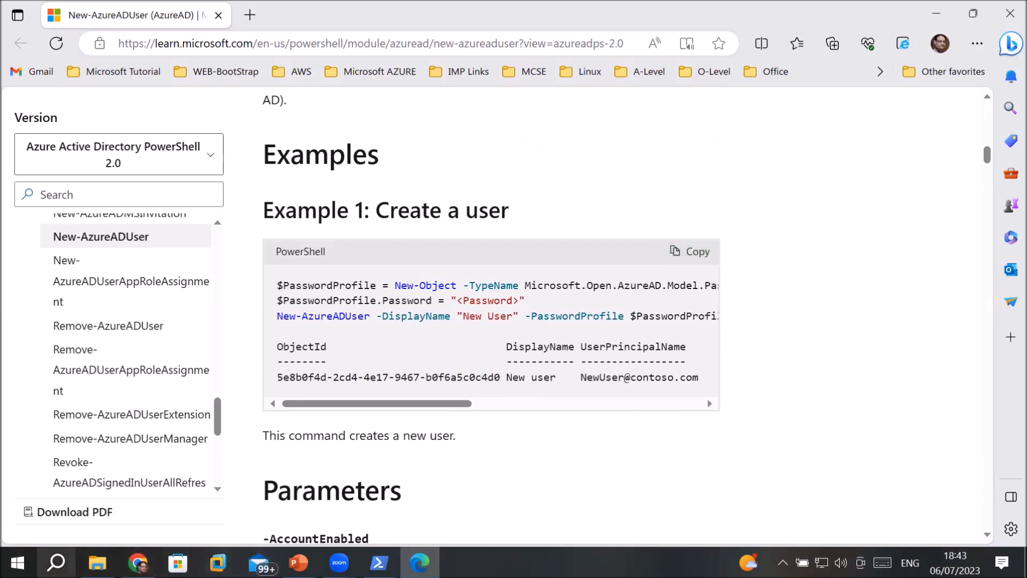
Paste the example code into a new Notepad note and delete the sample output table
{"action": "left_click", "coordinate": [56, 561]}
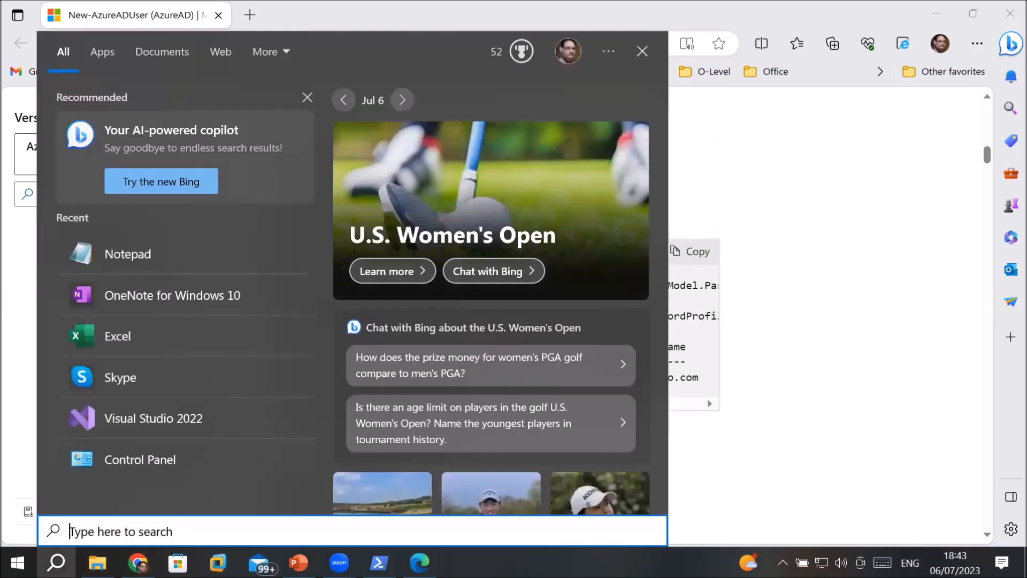
{"action": "type", "text": "note"}
{"action": "key", "text": "Return"}
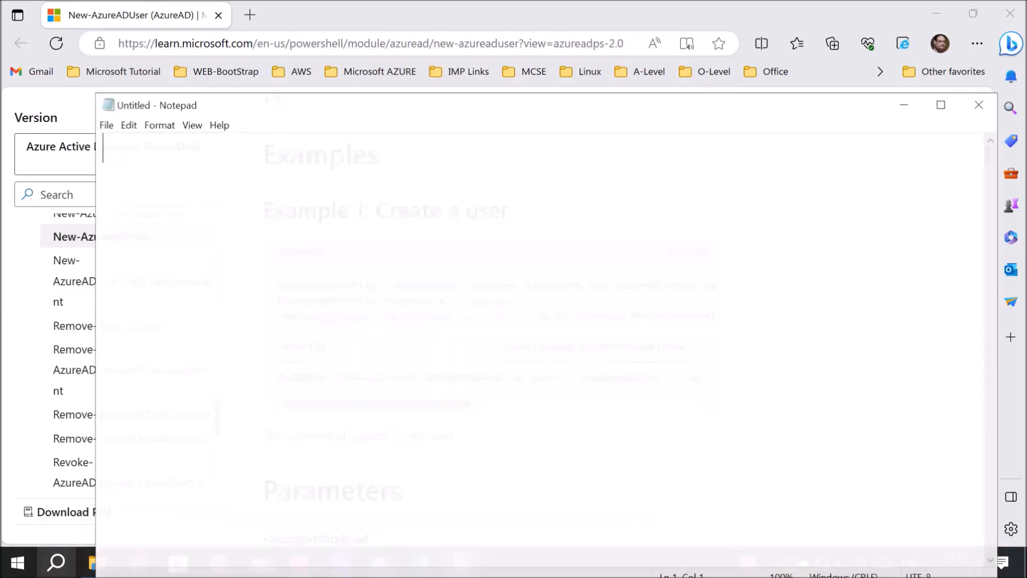
{"action": "right_click", "coordinate": [196, 187]}
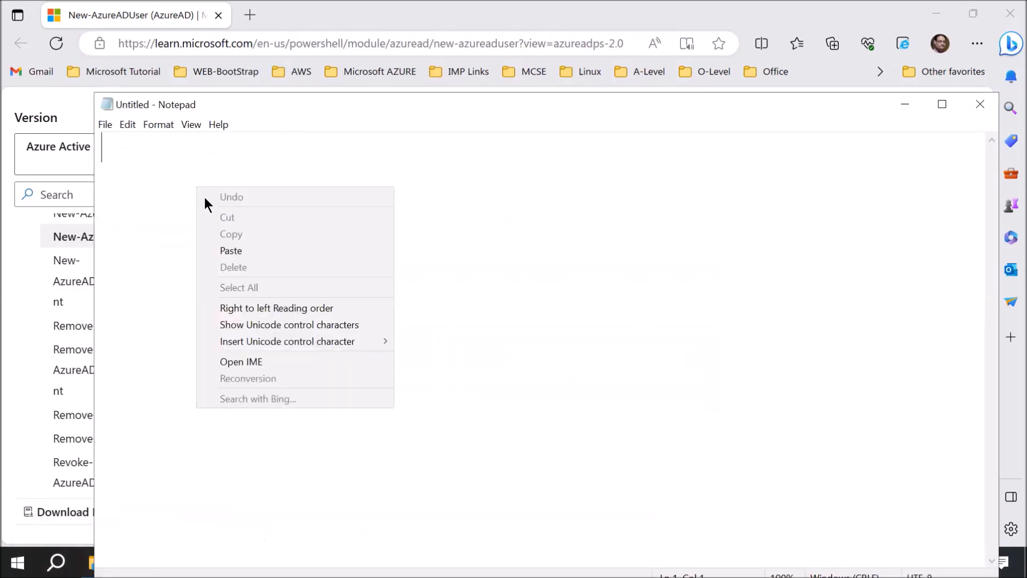
{"action": "left_click", "coordinate": [235, 251]}
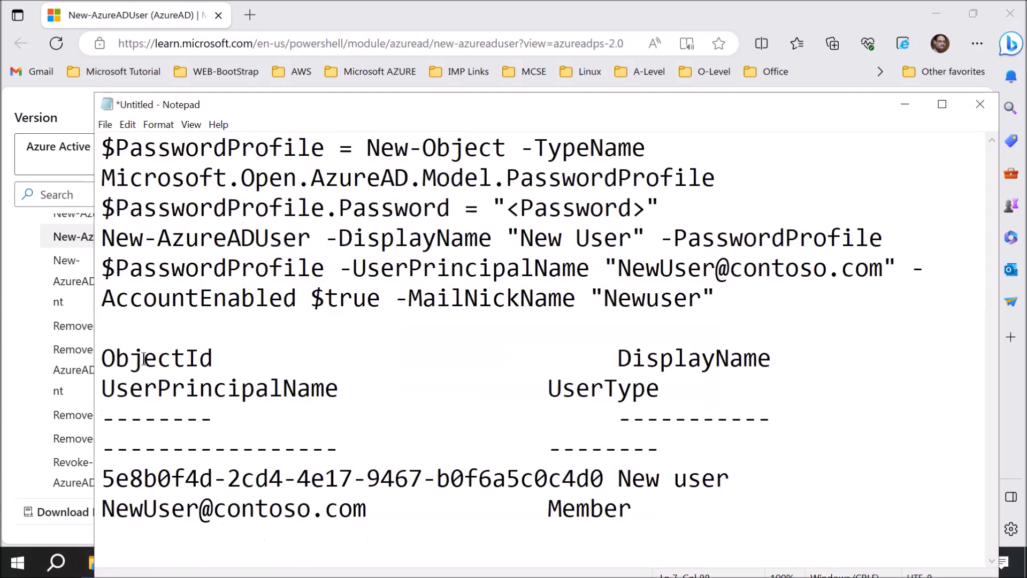
{"action": "left_click_drag", "start_coordinate": [96, 356], "coordinate": [763, 519]}
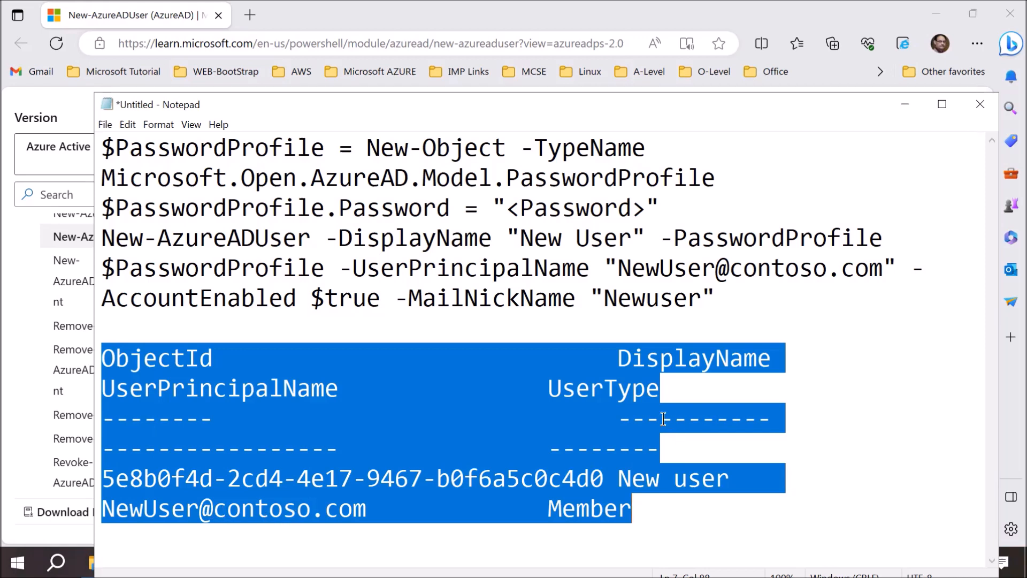
{"action": "key", "text": "Delete"}
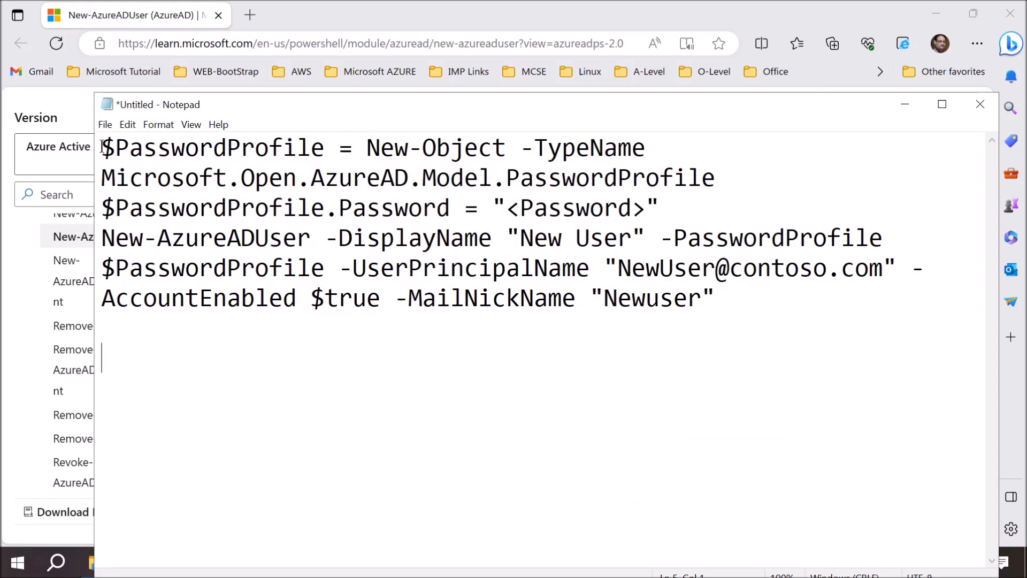
Replace the $PasswordProfile password placeholder with the new user's password
{"action": "left_click_drag", "start_coordinate": [102, 146], "coordinate": [662, 158]}
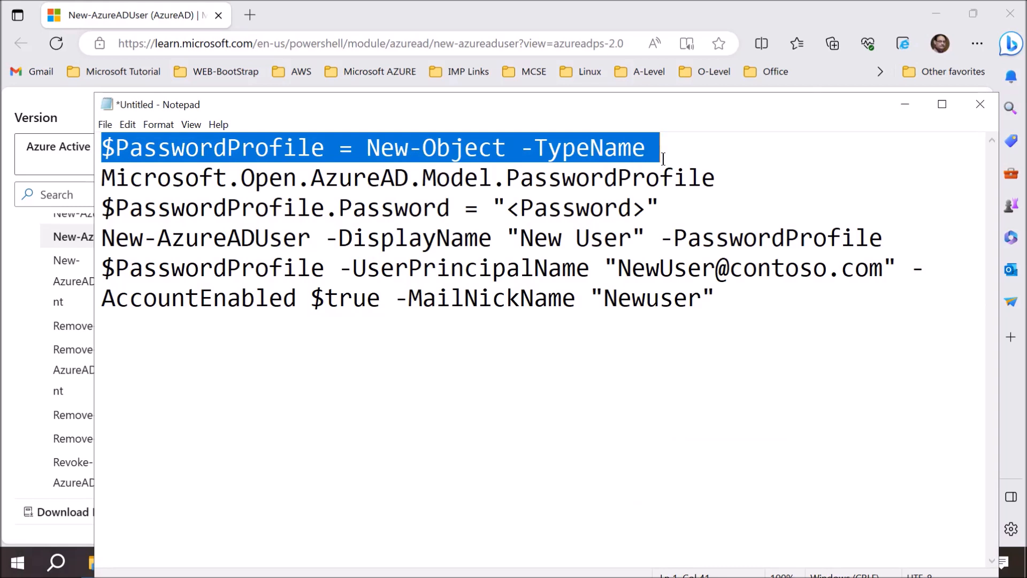
{"action": "left_click", "coordinate": [644, 209]}
{"action": "key", "text": "BackSpace"}
{"action": "key", "text": "BackSpace"}
{"action": "key", "text": "BackSpace"}
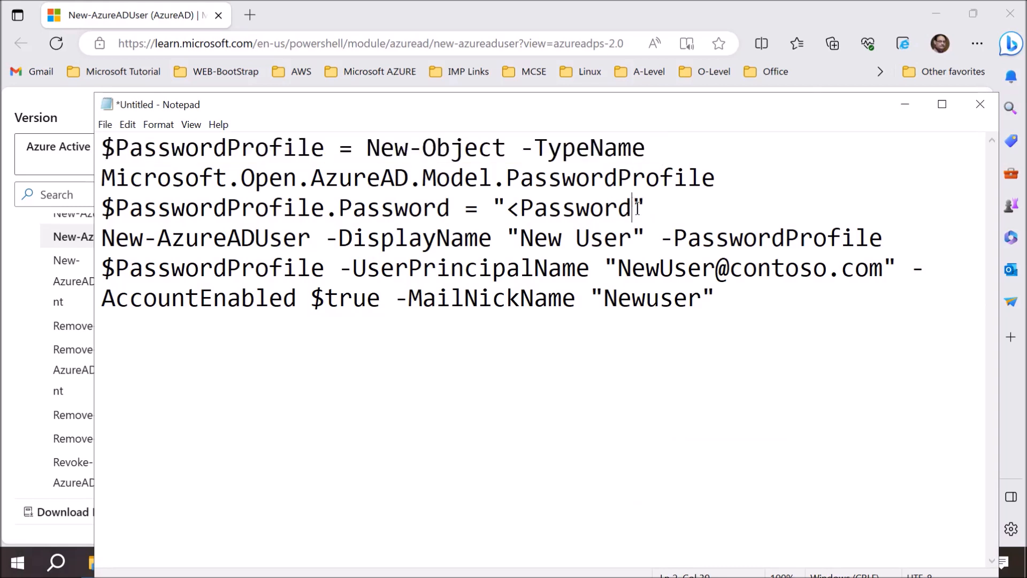
{"action": "key", "text": "BackSpace"}
{"action": "key", "text": "BackSpace"}
{"action": "key", "text": "BackSpace"}
{"action": "key", "text": "BackSpace"}
{"action": "key", "text": "BackSpace"}
{"action": "key", "text": "BackSpace"}
{"action": "key", "text": "BackSpace"}
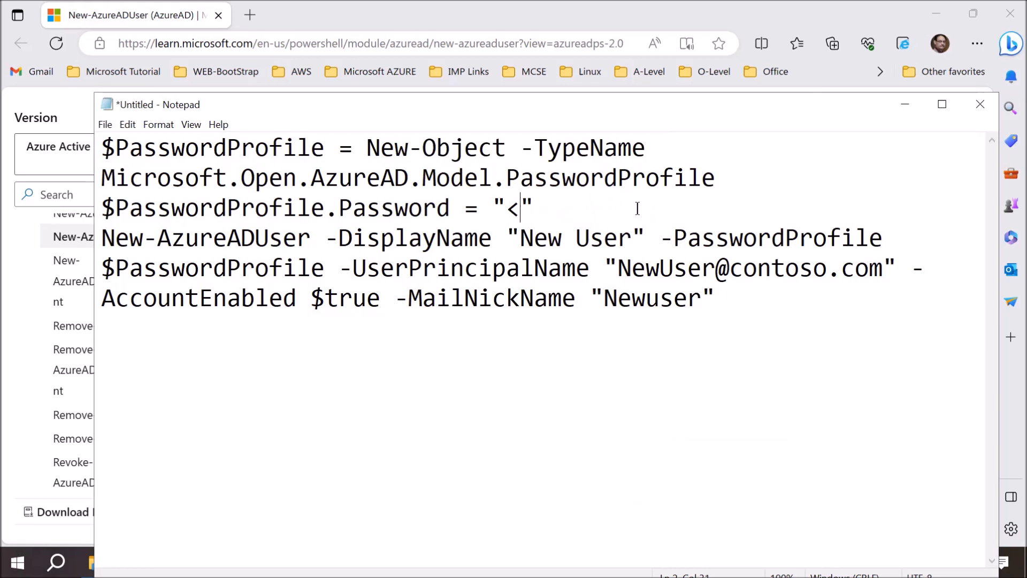
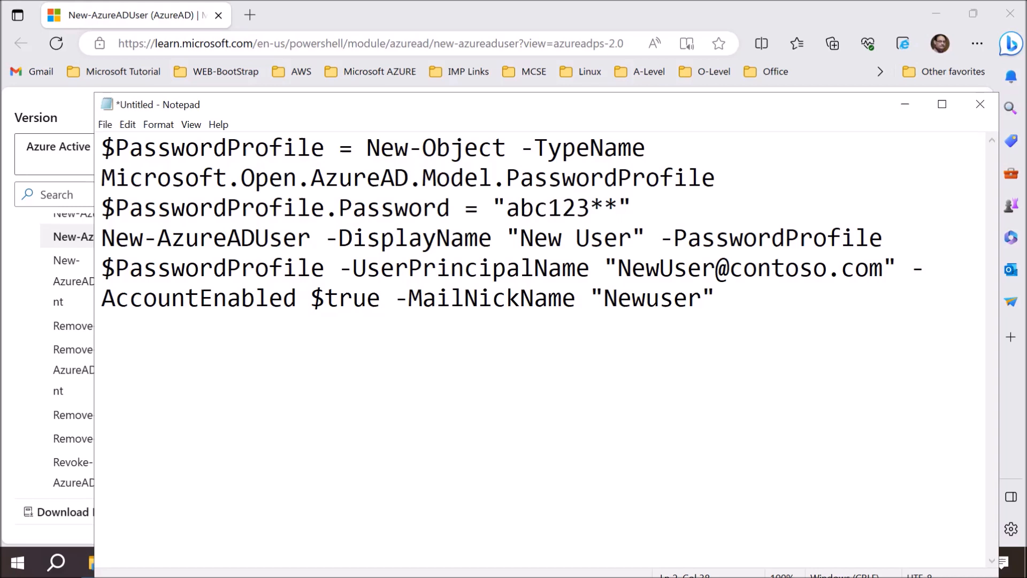
Replace the sample -DisplayName 'New User' with the new user's full name
{"action": "key", "text": "Down"}
{"action": "key", "text": "Left"}
{"action": "key", "text": "Left"}
{"action": "key", "text": "Left"}
{"action": "key", "text": "Left"}
{"action": "key", "text": "Left"}
{"action": "key", "text": "Left"}
{"action": "key", "text": "Left"}
{"action": "key", "text": "Left"}
{"action": "key", "text": "Left"}
{"action": "key", "text": "Left"}
{"action": "key", "text": "Left"}
{"action": "key", "text": "Left"}
{"action": "key", "text": "Left"}
{"action": "key", "text": "Left"}
{"action": "key", "text": "Left"}
{"action": "key", "text": "Left"}
{"action": "key", "text": "Left"}
{"action": "key", "text": "Left"}
{"action": "key", "text": "Left"}
{"action": "key", "text": "Left"}
{"action": "left_click_drag", "start_coordinate": [100, 244], "coordinate": [309, 244]}
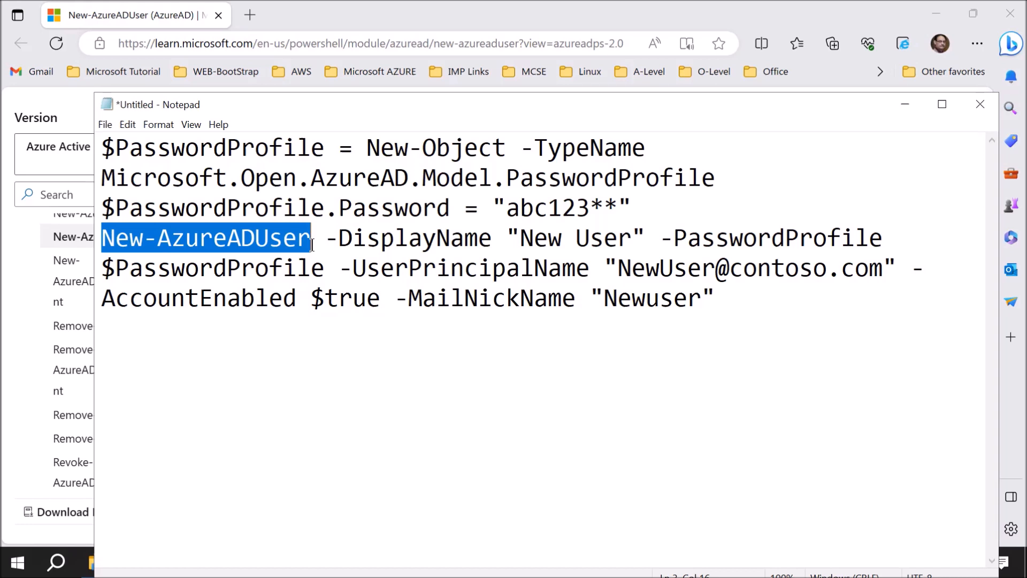
{"action": "left_click_drag", "start_coordinate": [311, 245], "coordinate": [479, 247]}
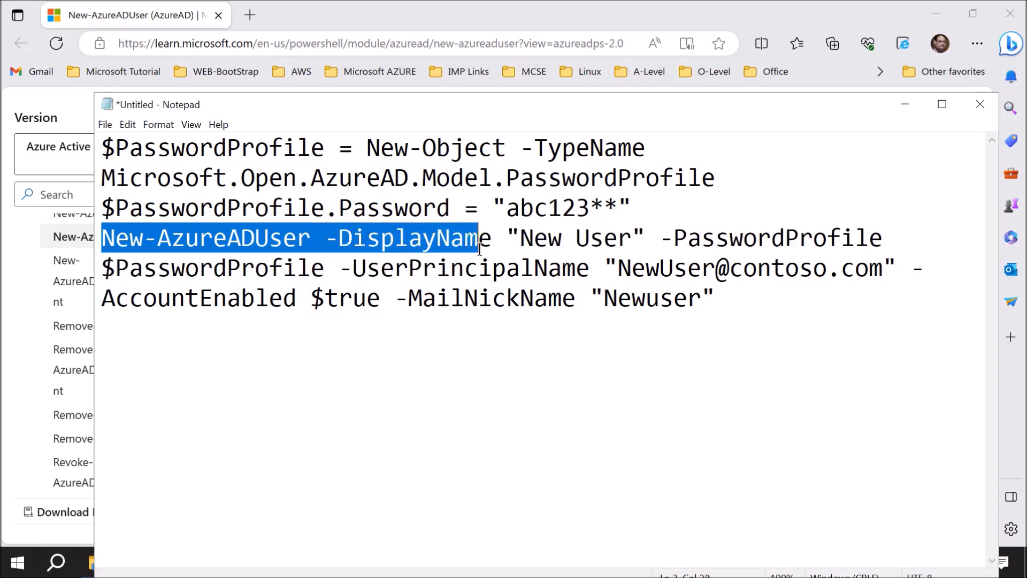
{"action": "left_click", "coordinate": [631, 238]}
{"action": "key", "text": "BackSpace"}
{"action": "key", "text": "BackSpace"}
{"action": "key", "text": "BackSpace"}
{"action": "key", "text": "BackSpace"}
{"action": "key", "text": "BackSpace"}
{"action": "key", "text": "BackSpace"}
{"action": "key", "text": "BackSpace"}
{"action": "key", "text": "BackSpace"}
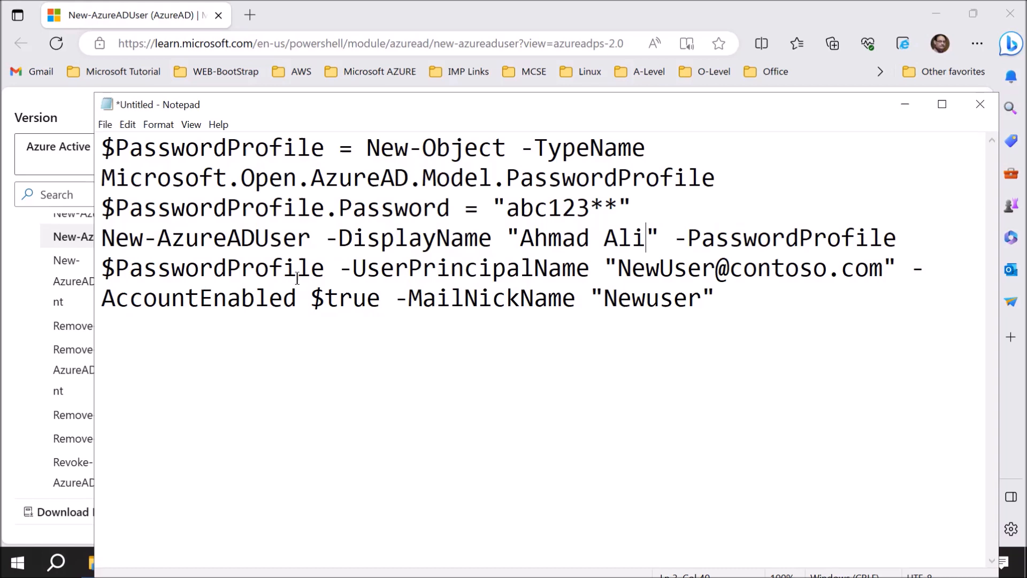
Delete the sample user principal name and copy an existing user's principal name from Azure
{"action": "left_click_drag", "start_coordinate": [322, 269], "coordinate": [105, 276]}
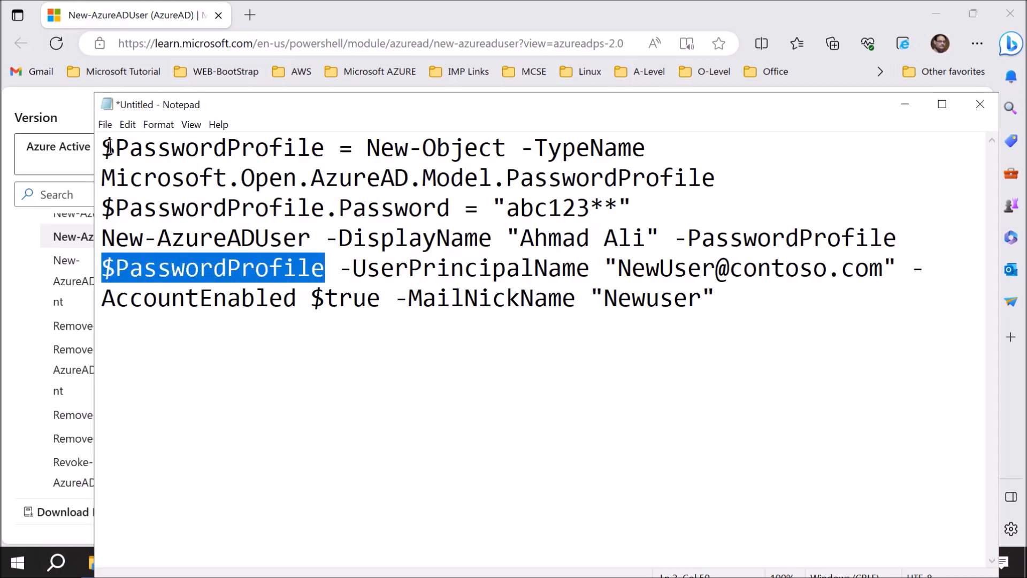
{"action": "left_click_drag", "start_coordinate": [107, 149], "coordinate": [590, 143]}
{"action": "left_click", "coordinate": [590, 143]}
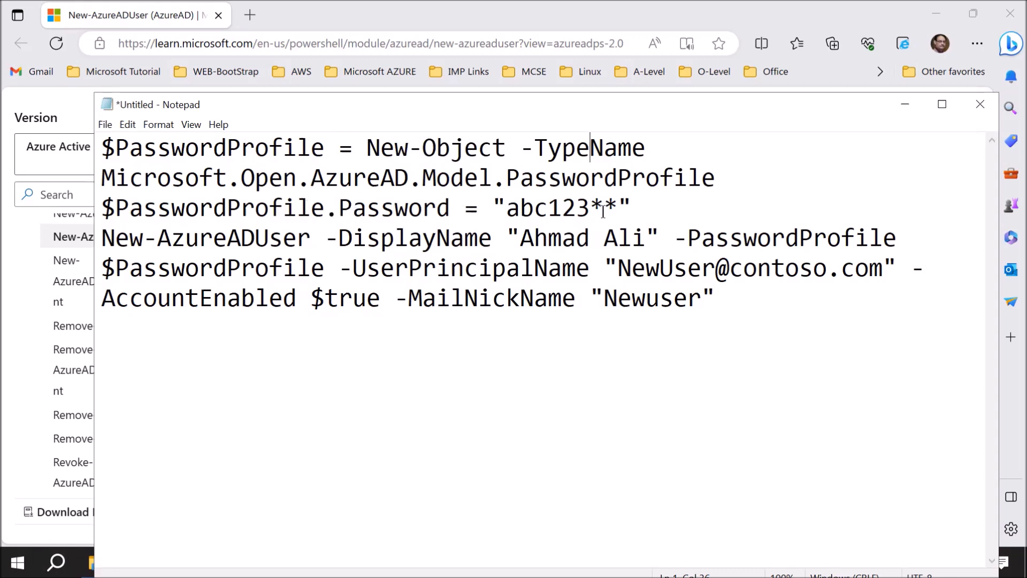
{"action": "left_click_drag", "start_coordinate": [102, 238], "coordinate": [563, 266]}
{"action": "left_click", "coordinate": [619, 267]}
{"action": "key", "text": "Delete"}
{"action": "key", "text": "Delete"}
{"action": "key", "text": "Delete"}
{"action": "key", "text": "Delete"}
{"action": "key", "text": "Delete"}
{"action": "key", "text": "Delete"}
{"action": "key", "text": "Delete"}
{"action": "key", "text": "Delete"}
{"action": "key", "text": "Delete"}
{"action": "key", "text": "Delete"}
{"action": "key", "text": "Delete"}
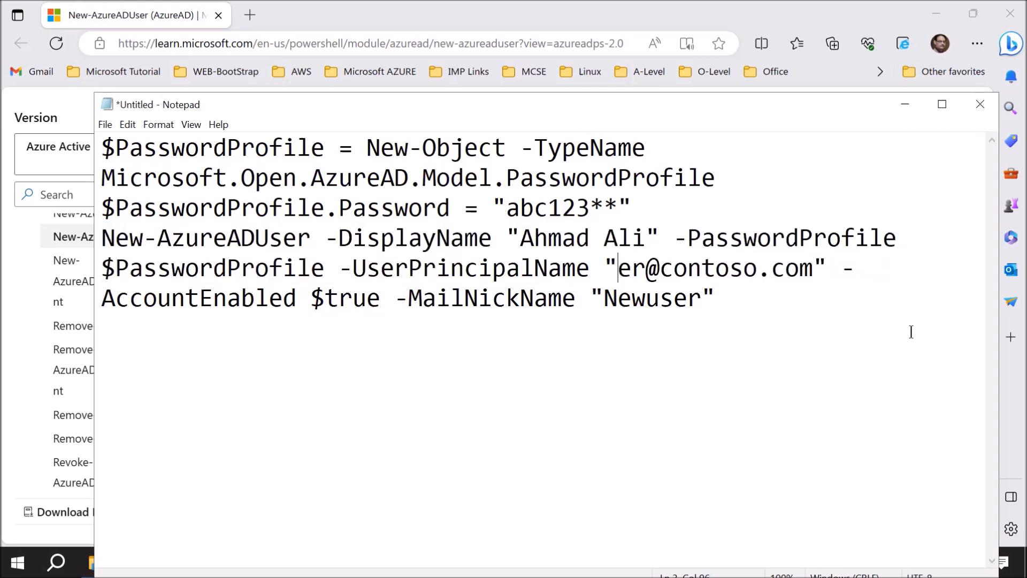
{"action": "key", "text": "Delete"}
{"action": "key", "text": "Delete"}
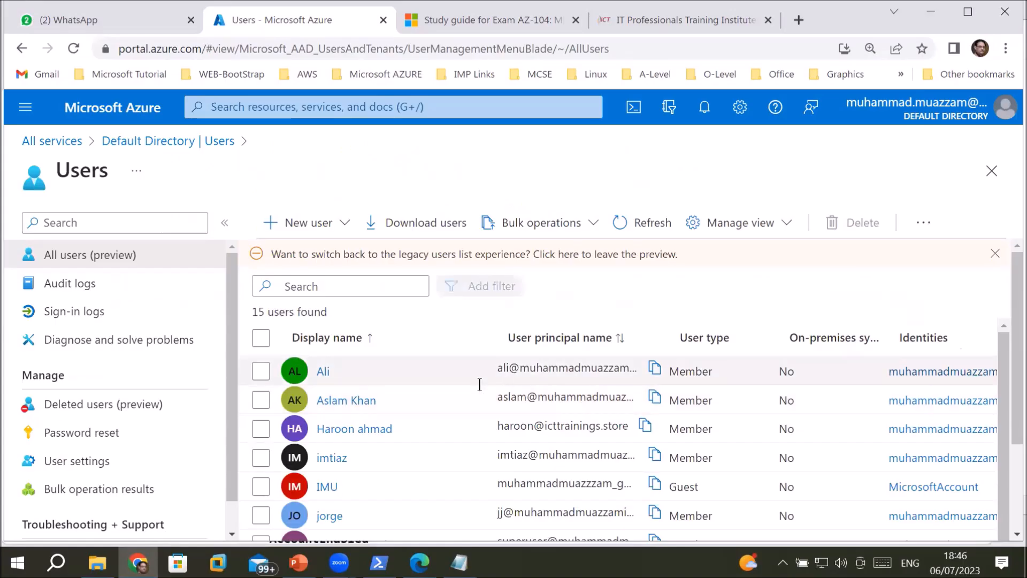
{"action": "left_click", "coordinate": [655, 369]}
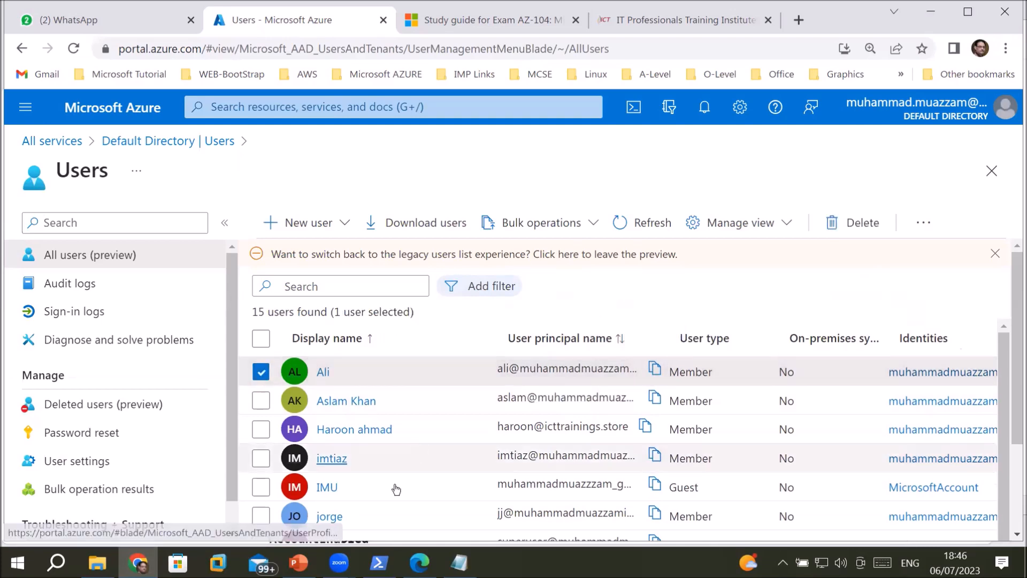
{"action": "left_click", "coordinate": [459, 562]}
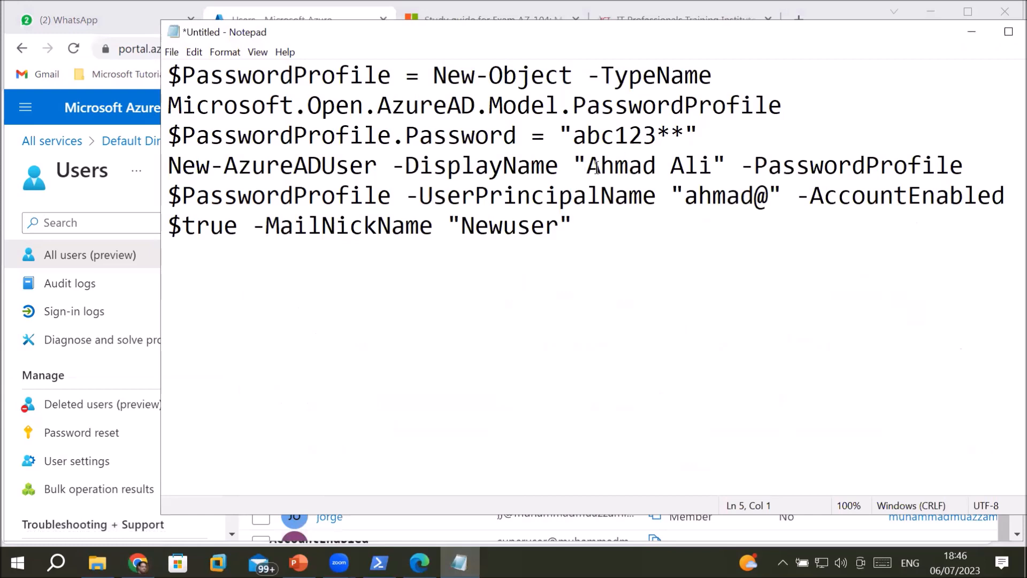
Paste the copied principal name and replace the part before @ with the new username
{"action": "left_click_drag", "start_coordinate": [685, 198], "coordinate": [771, 204]}
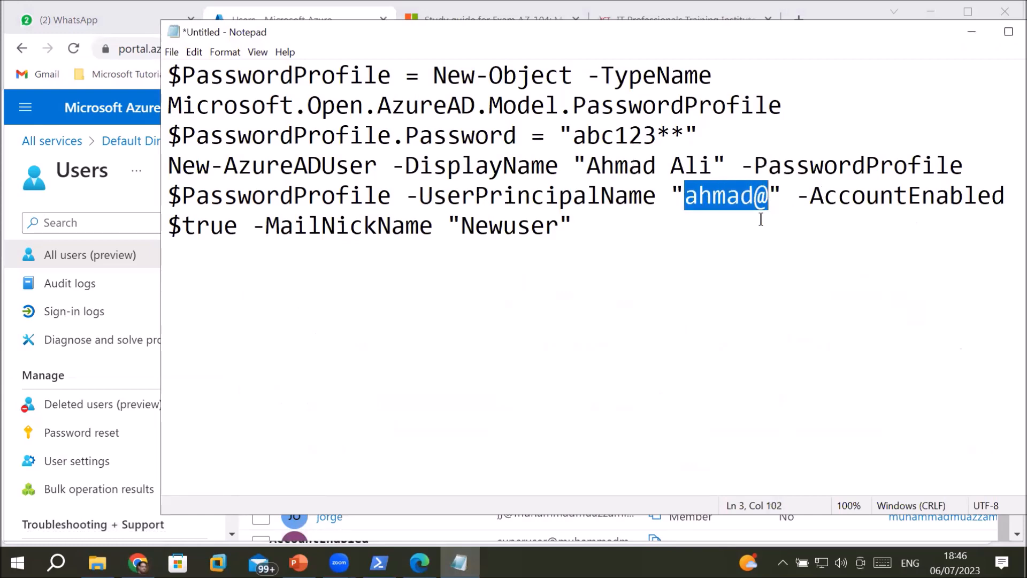
{"action": "key", "text": "ctrl+v"}
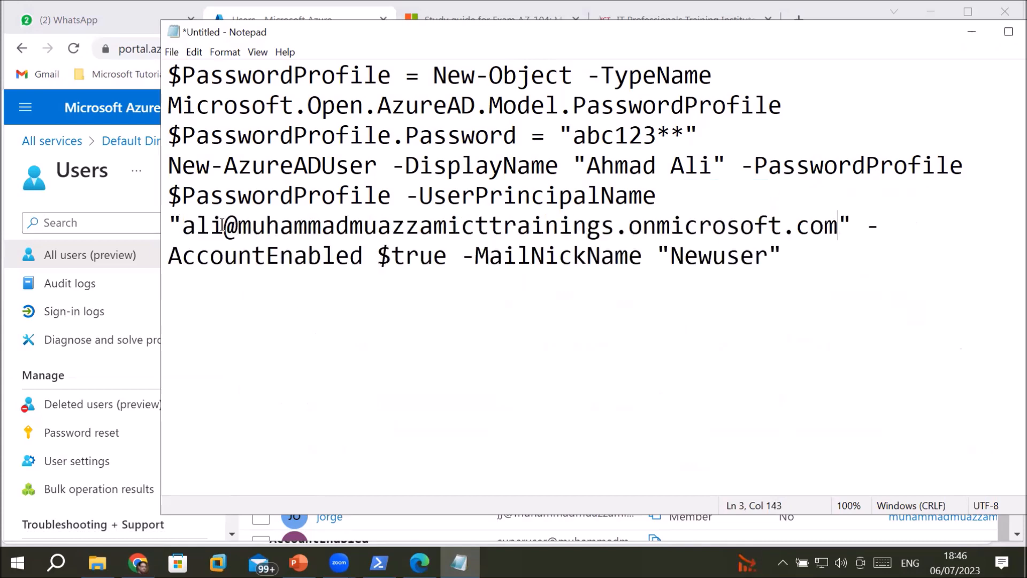
{"action": "left_click_drag", "start_coordinate": [224, 225], "coordinate": [835, 226]}
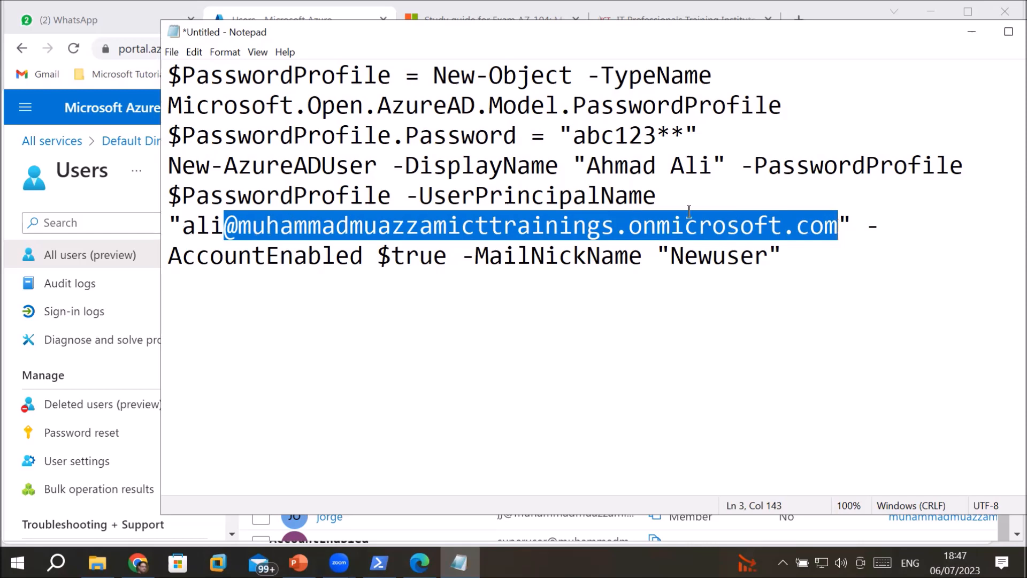
{"action": "left_click", "coordinate": [220, 229]}
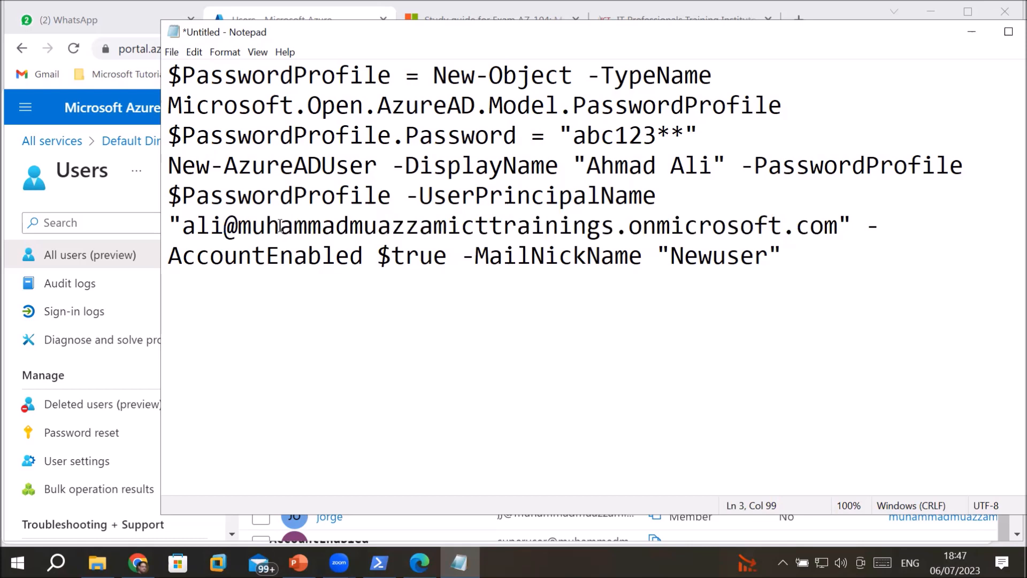
{"action": "key", "text": "BackSpace"}
{"action": "key", "text": "BackSpace"}
{"action": "key", "text": "BackSpace"}
{"action": "type", "text": "a"}
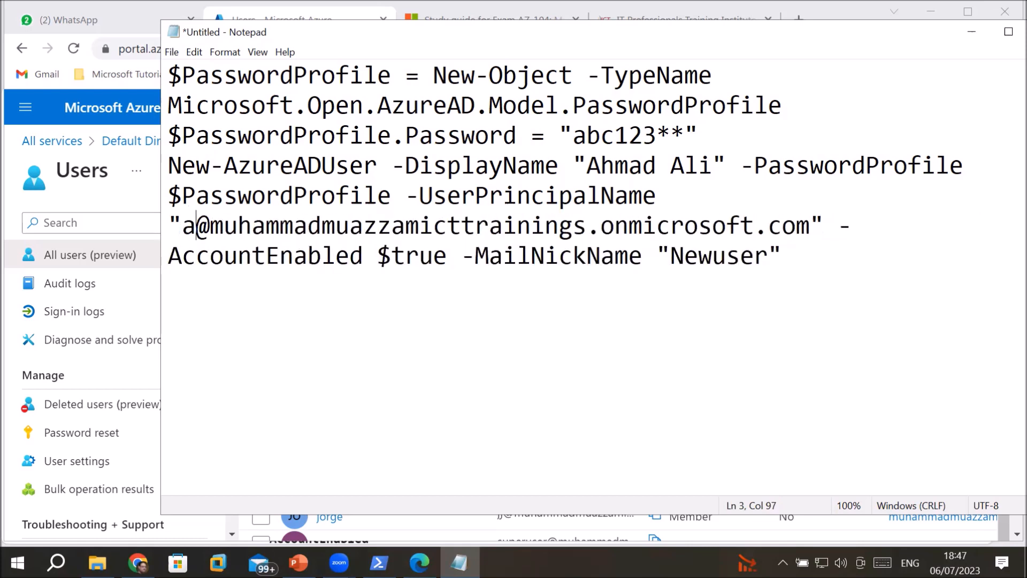
{"action": "type", "text": "hmad"}
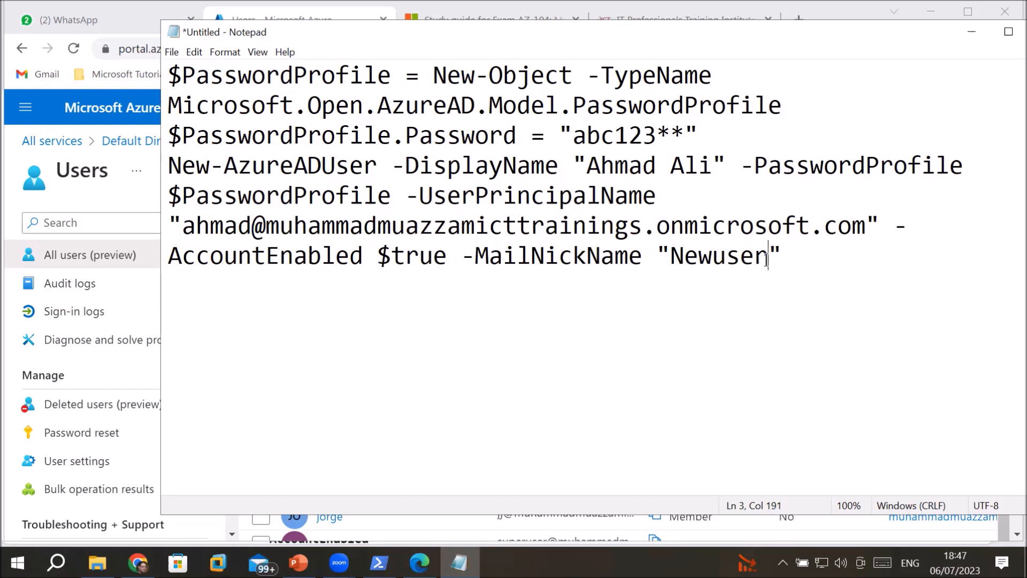
Change -MailNickName from Newuser to the new username, then recall connect-azuread in Cloud Shell
{"action": "key", "text": "BackSpace"}
{"action": "key", "text": "BackSpace"}
{"action": "key", "text": "BackSpace"}
{"action": "key", "text": "BackSpace"}
{"action": "key", "text": "BackSpace"}
{"action": "key", "text": "BackSpace"}
{"action": "key", "text": "BackSpace"}
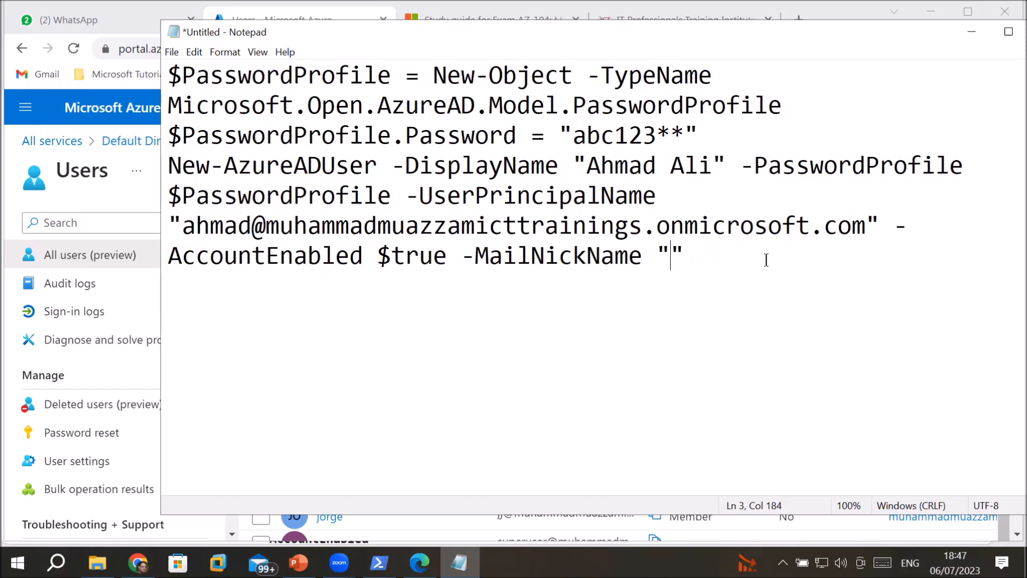
{"action": "type", "text": "ahmad"}
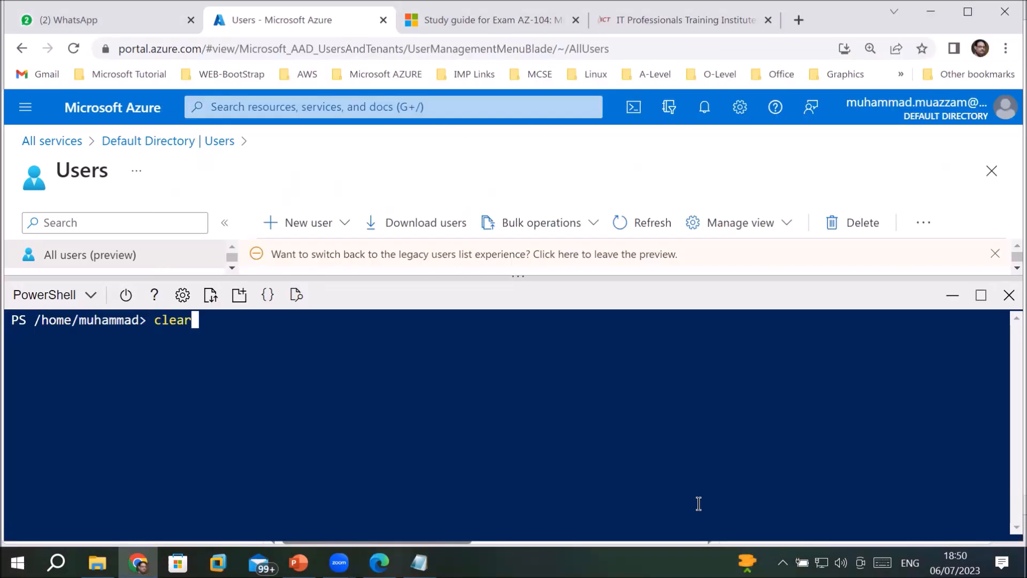
{"action": "key", "text": "Return"}
{"action": "key", "text": "Up"}
{"action": "key", "text": "Up"}
{"action": "key", "text": "Up"}
{"action": "key", "text": "Up"}
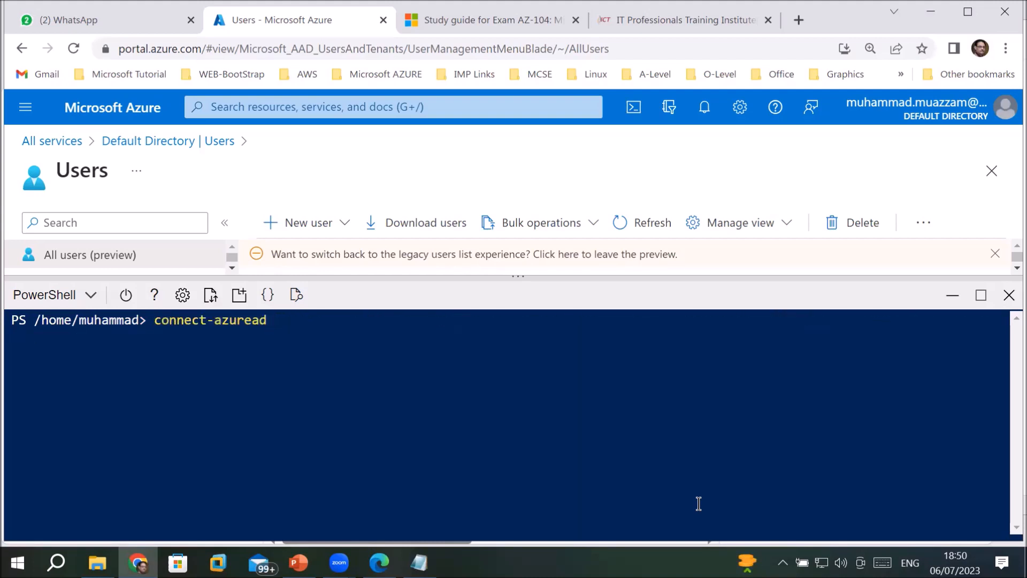
Run connect-azuread in Cloud Shell, then copy the entire New-AzureADUser script from Notepad
{"action": "key", "text": "Return"}
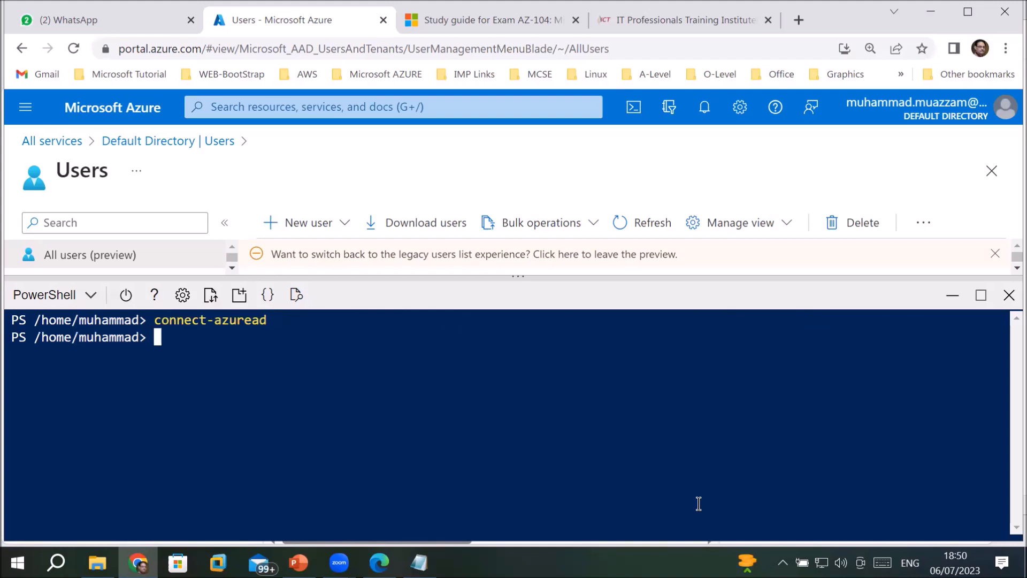
{"action": "left_click", "coordinate": [418, 562]}
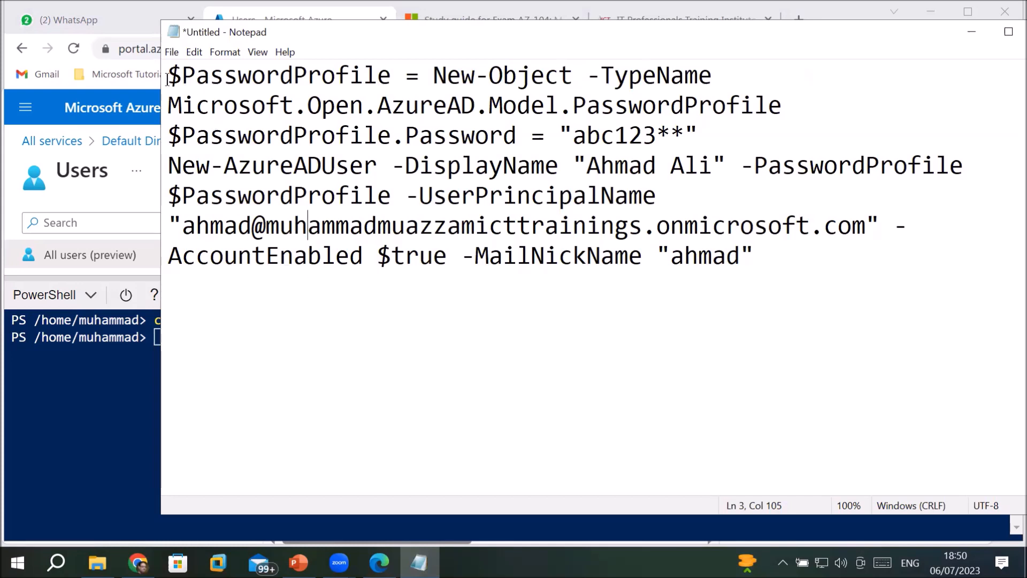
{"action": "left_click_drag", "start_coordinate": [168, 79], "coordinate": [719, 157]}
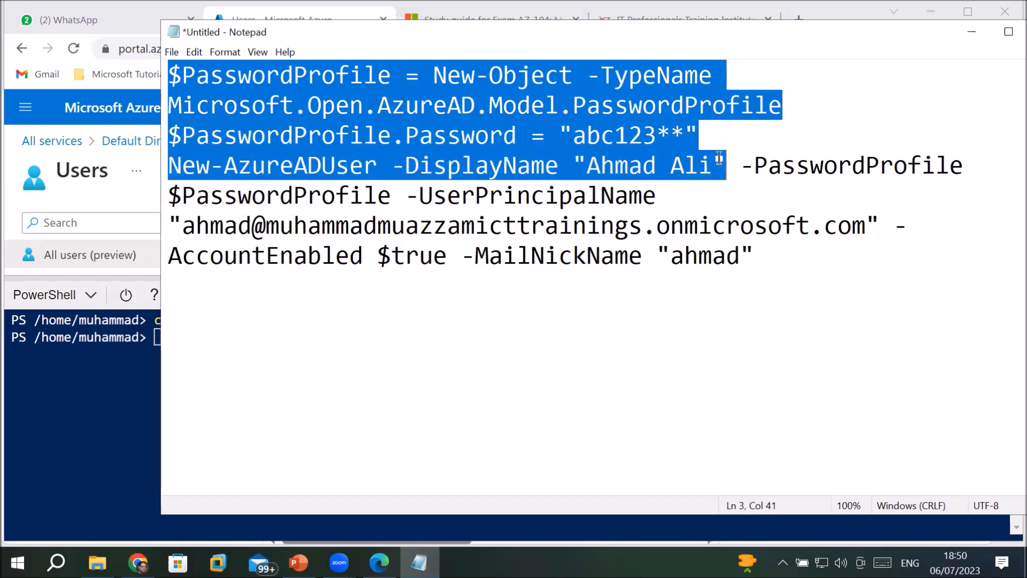
{"action": "left_click_drag", "start_coordinate": [719, 156], "coordinate": [784, 252]}
{"action": "right_click", "coordinate": [598, 231]}
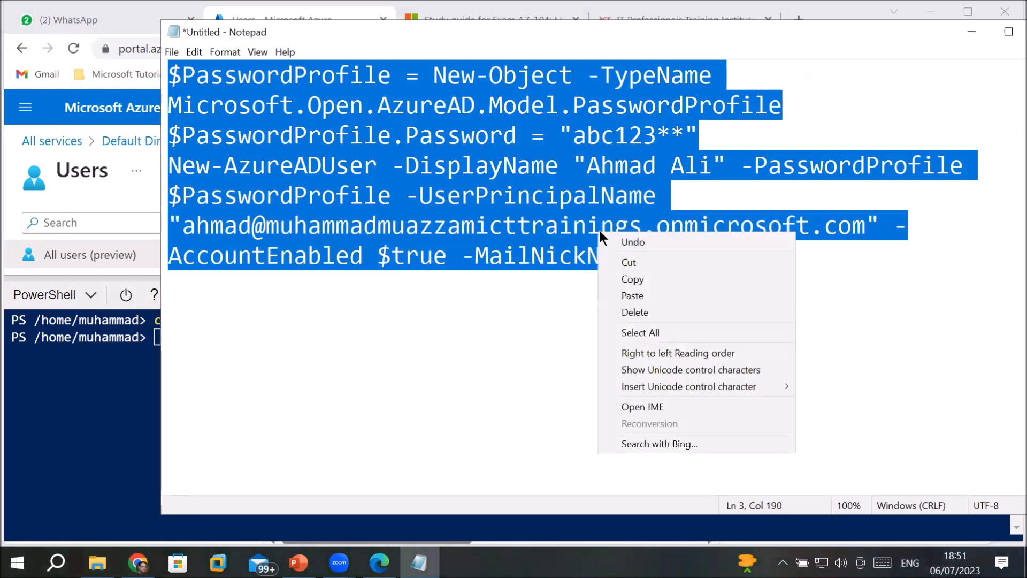
{"action": "left_click", "coordinate": [632, 281]}
Paste the New-AzureADUser script at the Cloud Shell prompt and run it to create the Member user
{"action": "left_click", "coordinate": [140, 364]}
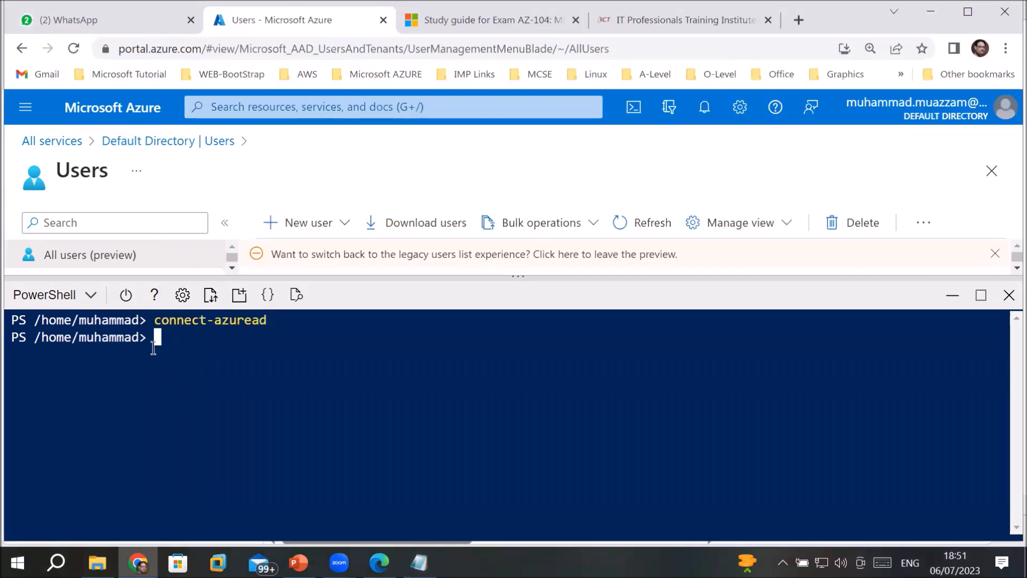
{"action": "right_click", "coordinate": [160, 341]}
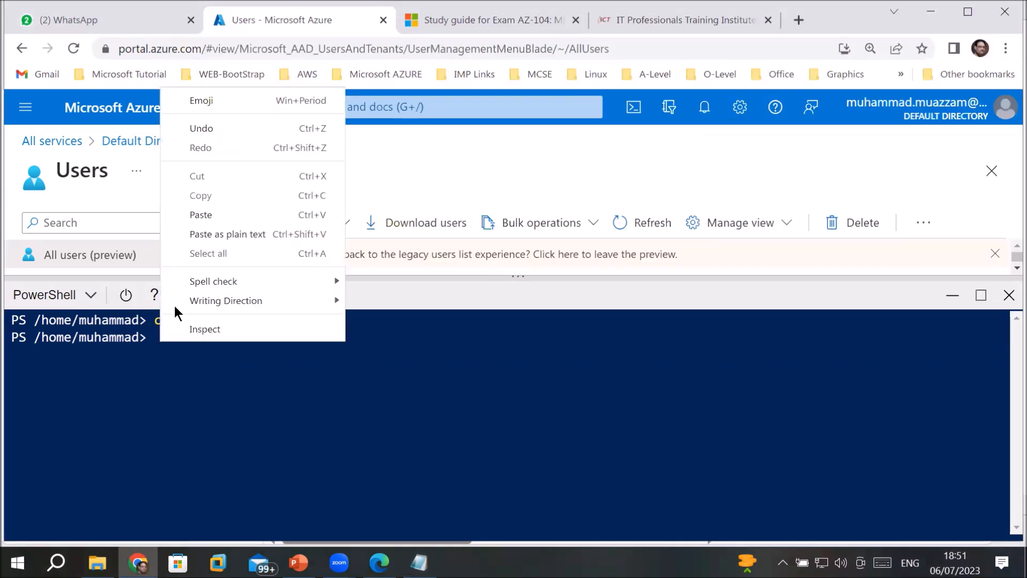
{"action": "left_click", "coordinate": [206, 214]}
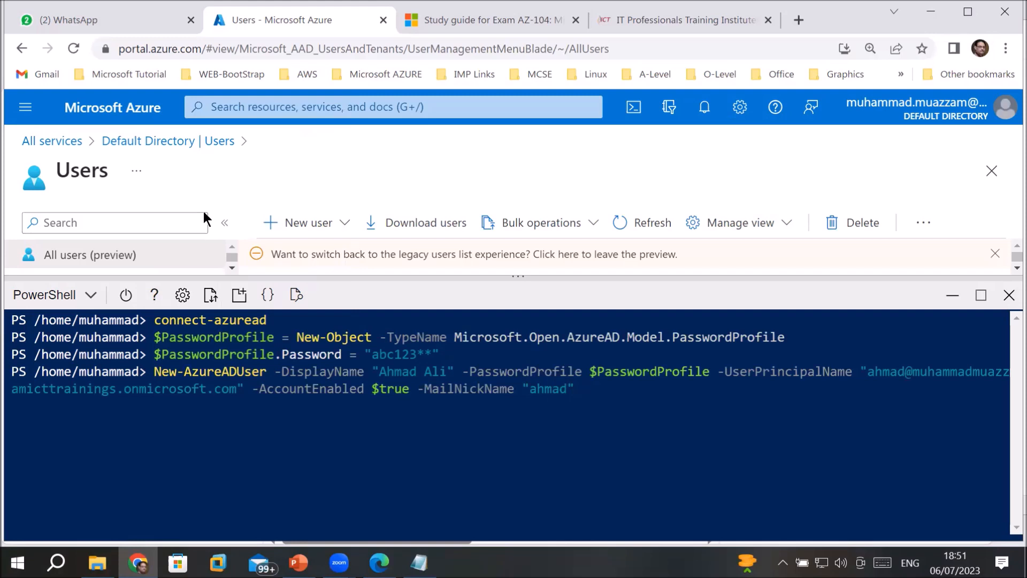
{"action": "key", "text": "Return"}
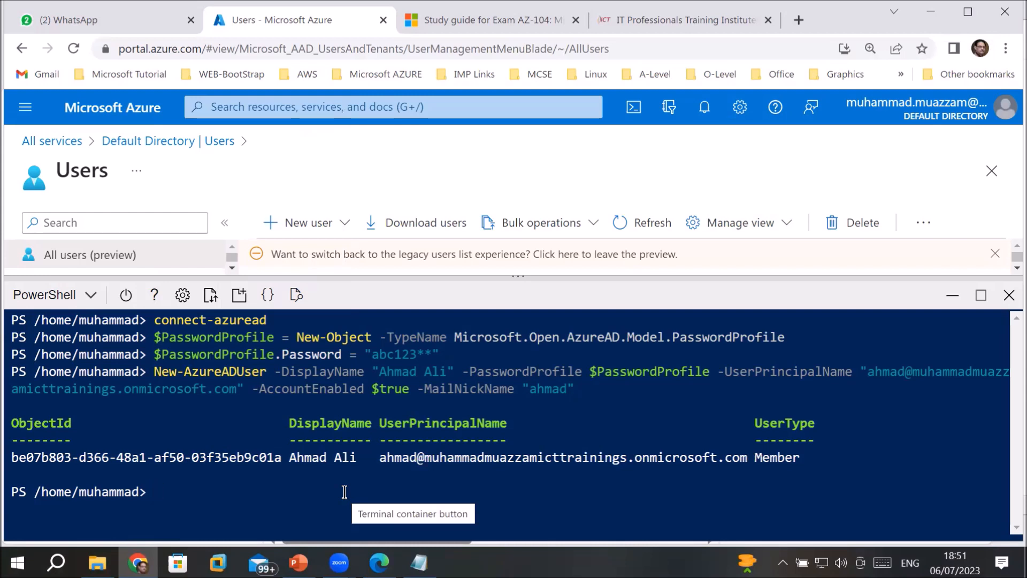
{"action": "left_click", "coordinate": [51, 141]}
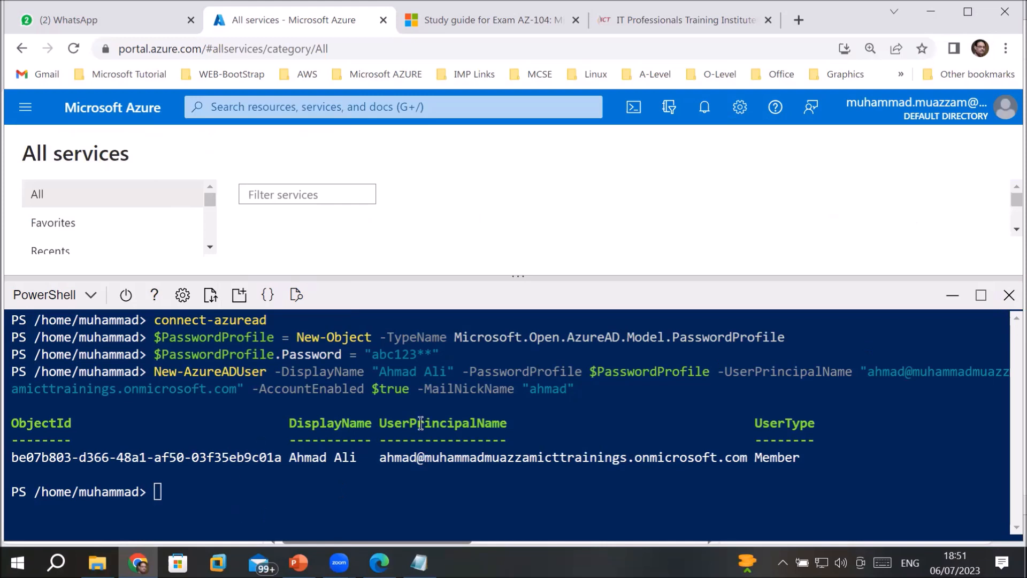
Close Cloud Shell and open the new user's profile from Azure Active Directory > Users (16 users)
{"action": "left_click", "coordinate": [1009, 295]}
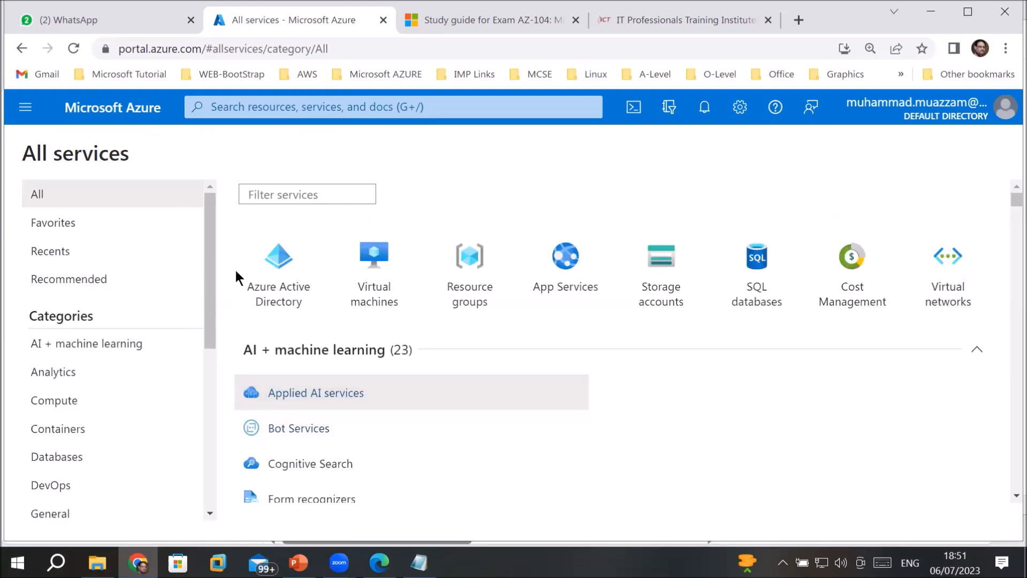
{"action": "left_click", "coordinate": [276, 281]}
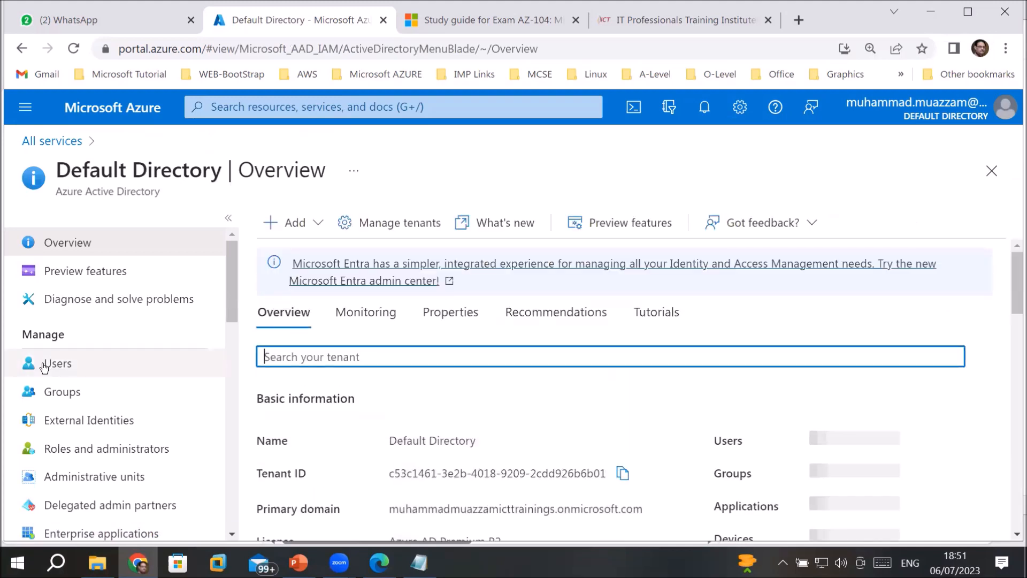
{"action": "left_click", "coordinate": [54, 367]}
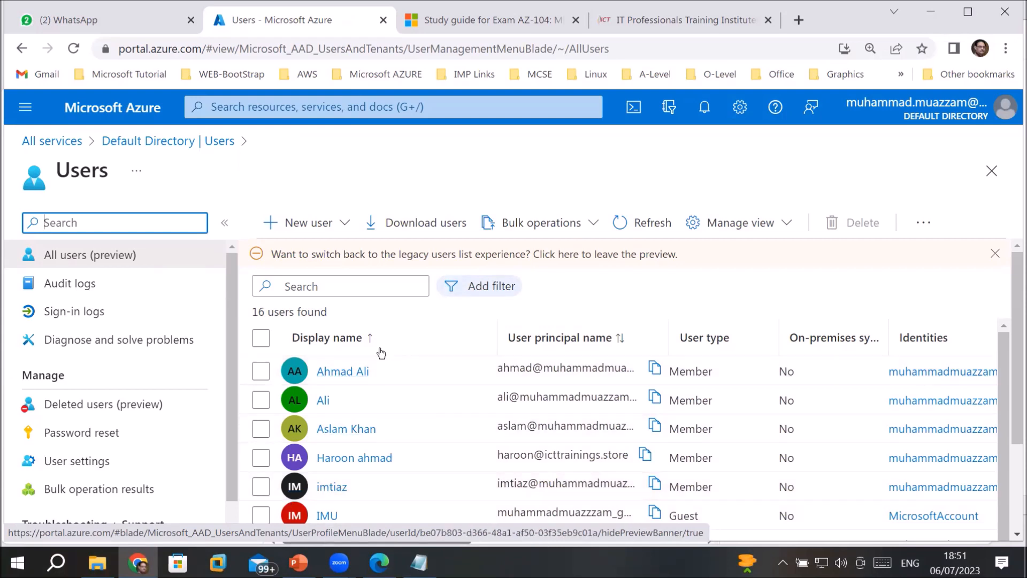
{"action": "left_click", "coordinate": [337, 376]}
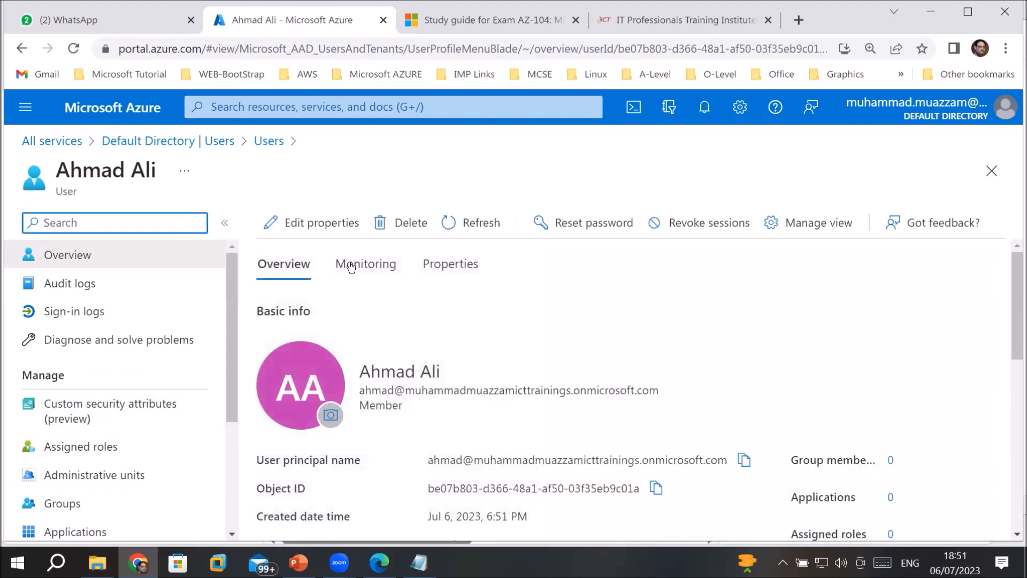
Point out the new user's principal name and Created date on its Overview, then return to PowerPoint
{"action": "left_click_drag", "start_coordinate": [433, 461], "coordinate": [673, 461]}
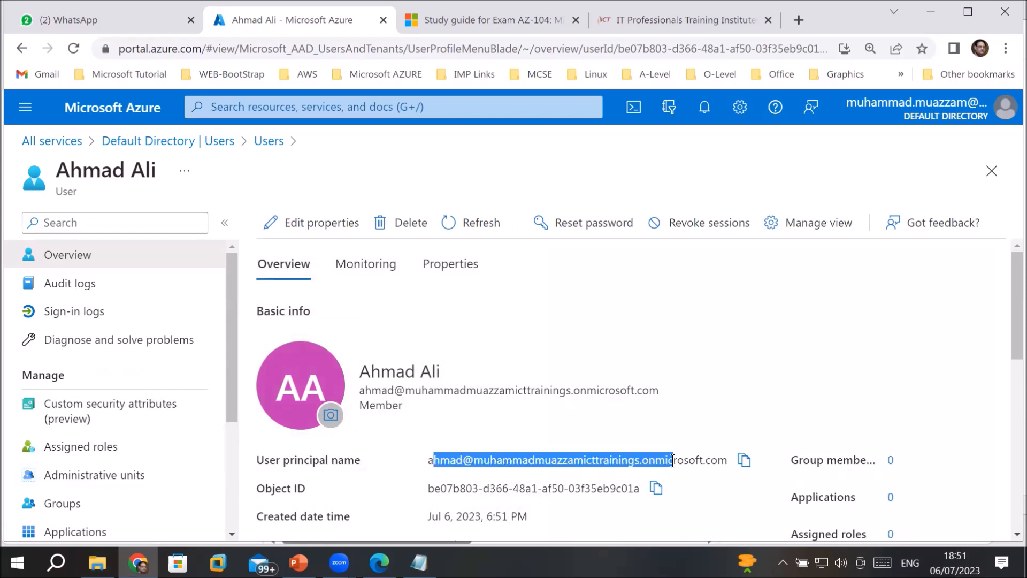
{"action": "scroll", "coordinate": [673, 461], "scroll_direction": "down", "scroll_amount": 3}
{"action": "left_click_drag", "start_coordinate": [432, 354], "coordinate": [556, 361]}
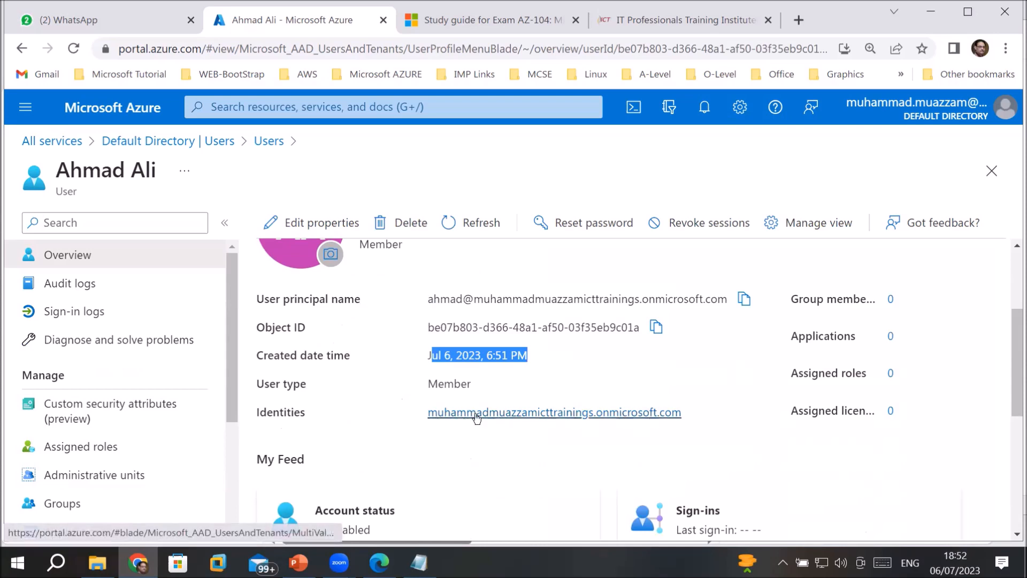
{"action": "scroll", "coordinate": [501, 447], "scroll_direction": "down", "scroll_amount": 4}
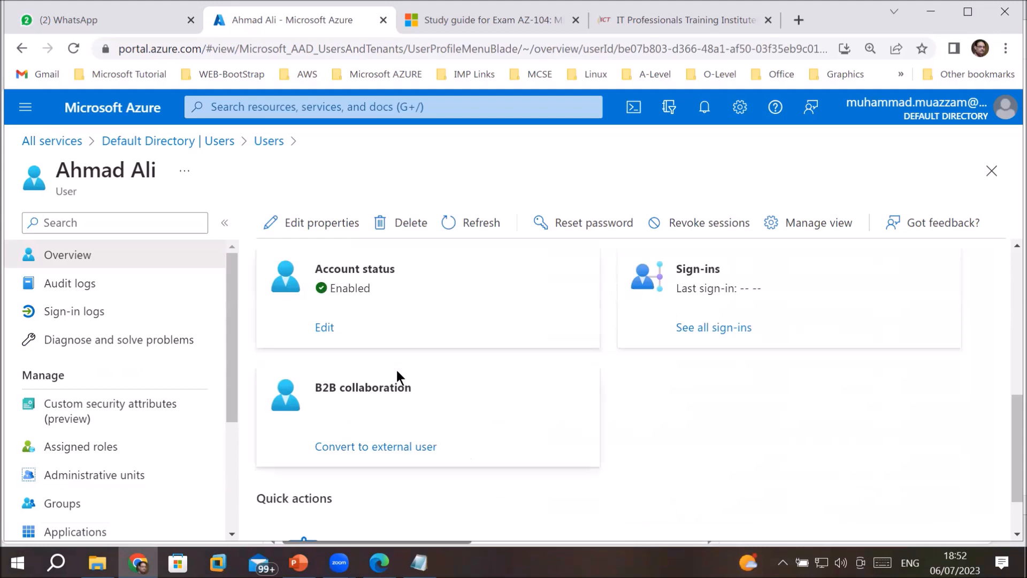
{"action": "scroll", "coordinate": [396, 370], "scroll_direction": "up", "scroll_amount": 5}
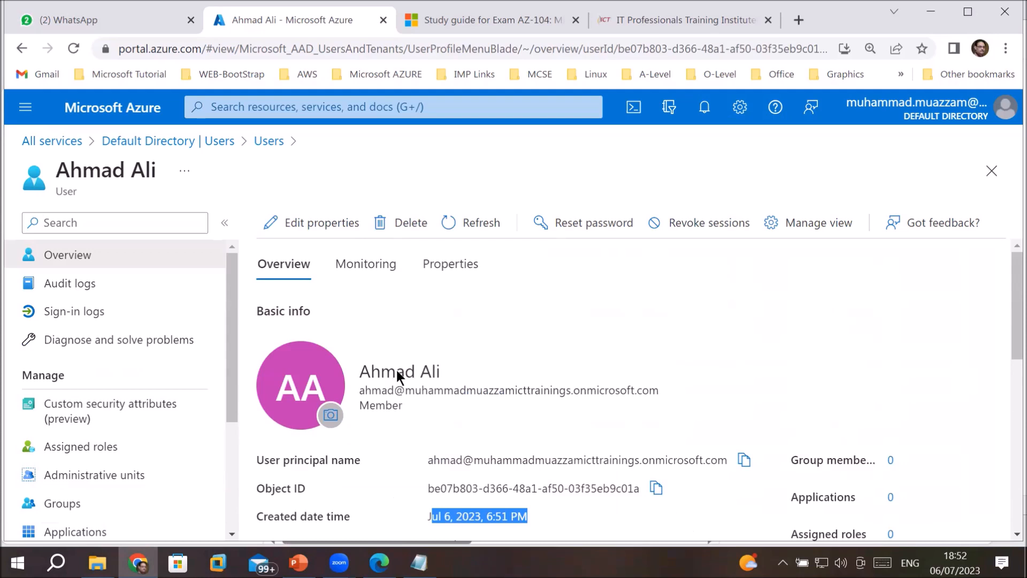
{"action": "left_click_drag", "start_coordinate": [427, 459], "coordinate": [723, 461]}
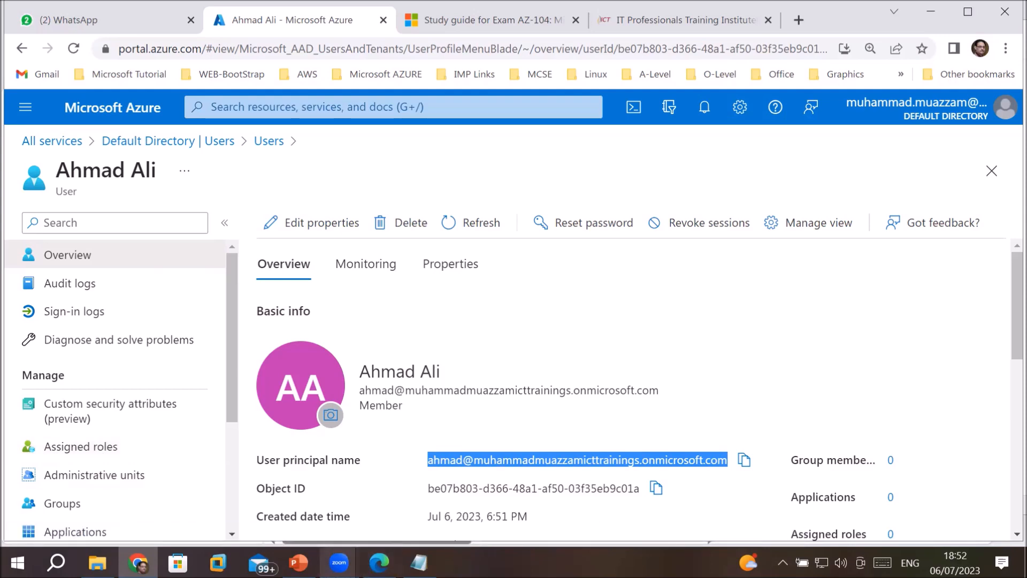
{"action": "left_click", "coordinate": [305, 563]}
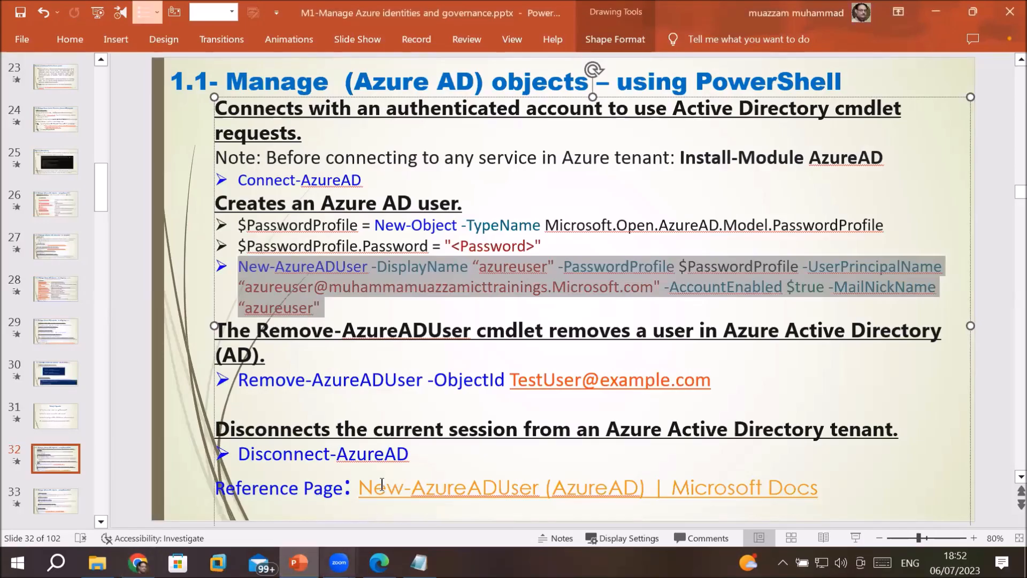
Highlight the Cloud shell user-creation item on the Today's Agenda slide, then return to the Azure user page
{"action": "left_click", "coordinate": [50, 413]}
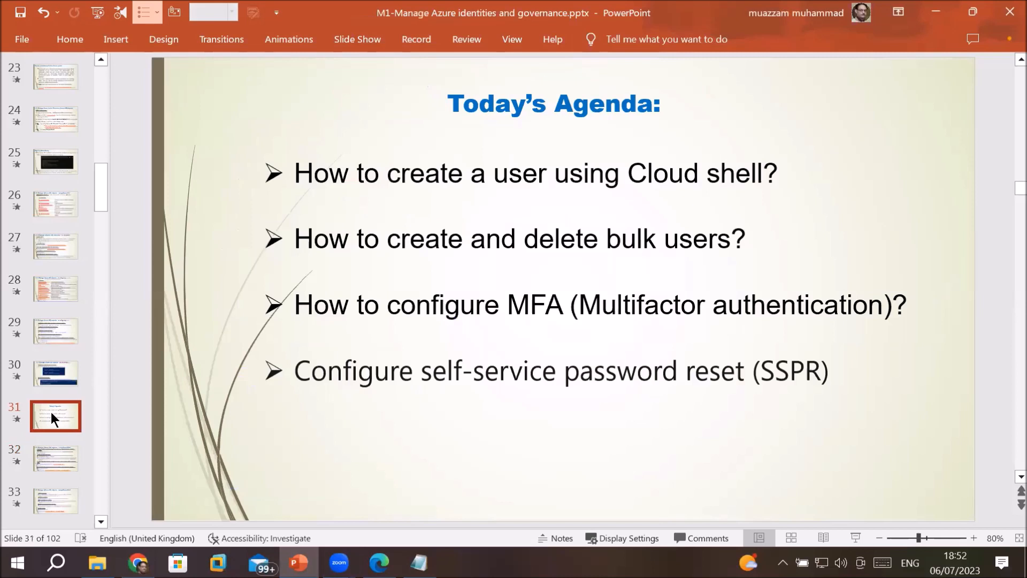
{"action": "mouse_move", "coordinate": [296, 172]}
{"action": "left_mouse_down"}
{"action": "mouse_move", "coordinate": [782, 179]}
{"action": "mouse_move", "coordinate": [773, 177]}
{"action": "left_mouse_up"}
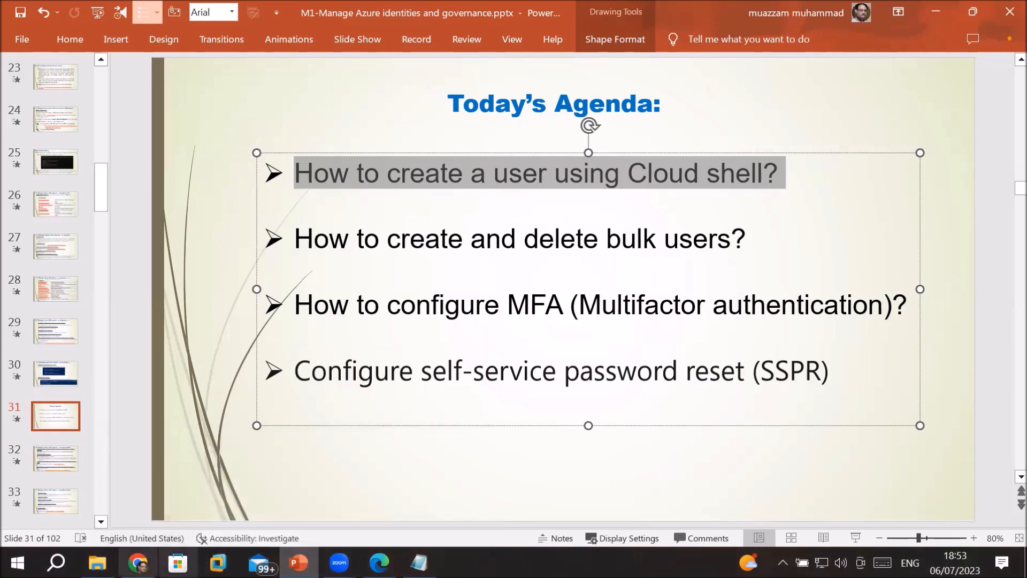
{"action": "left_click", "coordinate": [138, 563]}
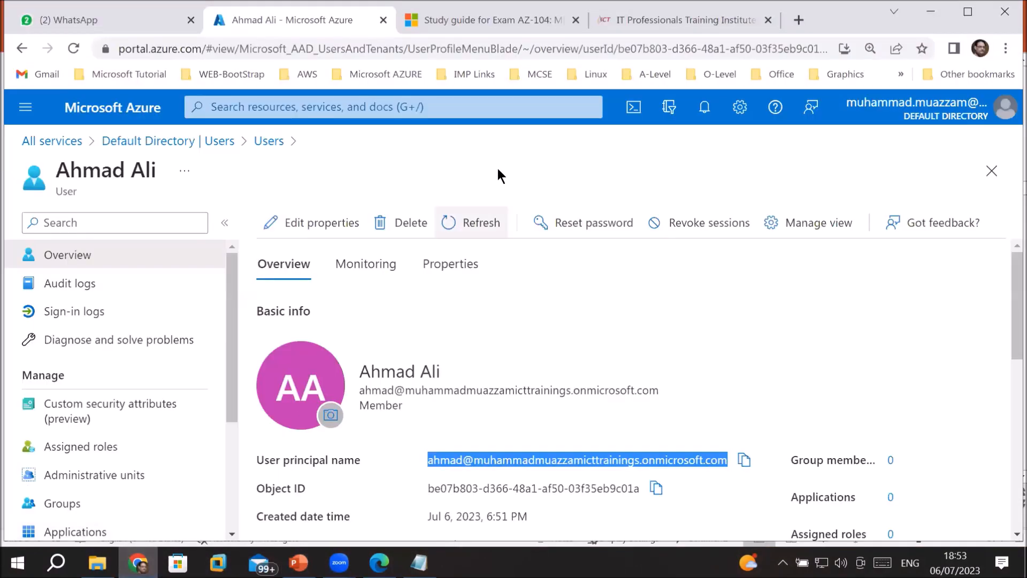
Launch a Cloud Shell session and copy the New-AzureADUser cmdlet name from the Notepad commands
{"action": "left_click", "coordinate": [634, 107]}
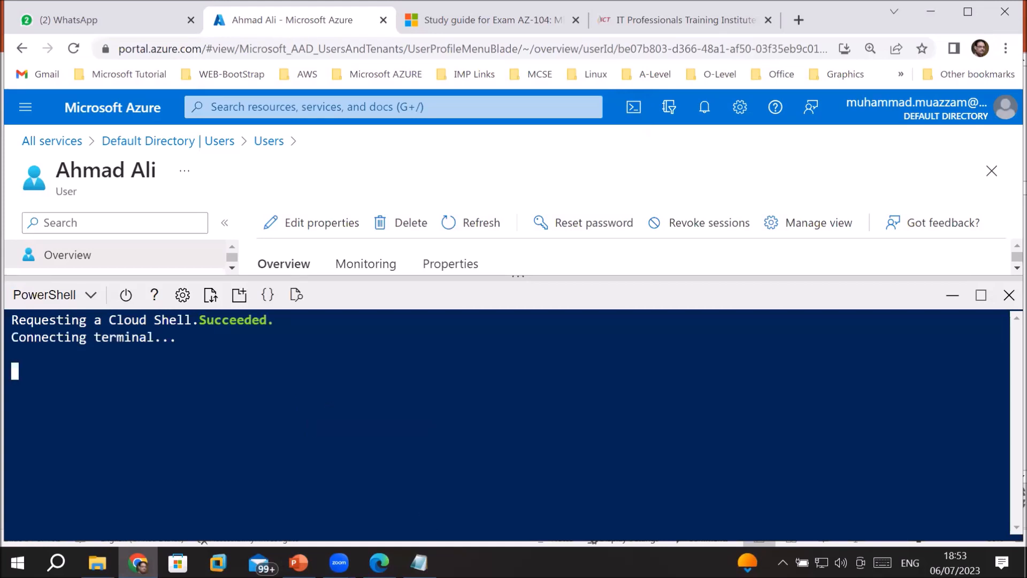
{"action": "left_click", "coordinate": [419, 562]}
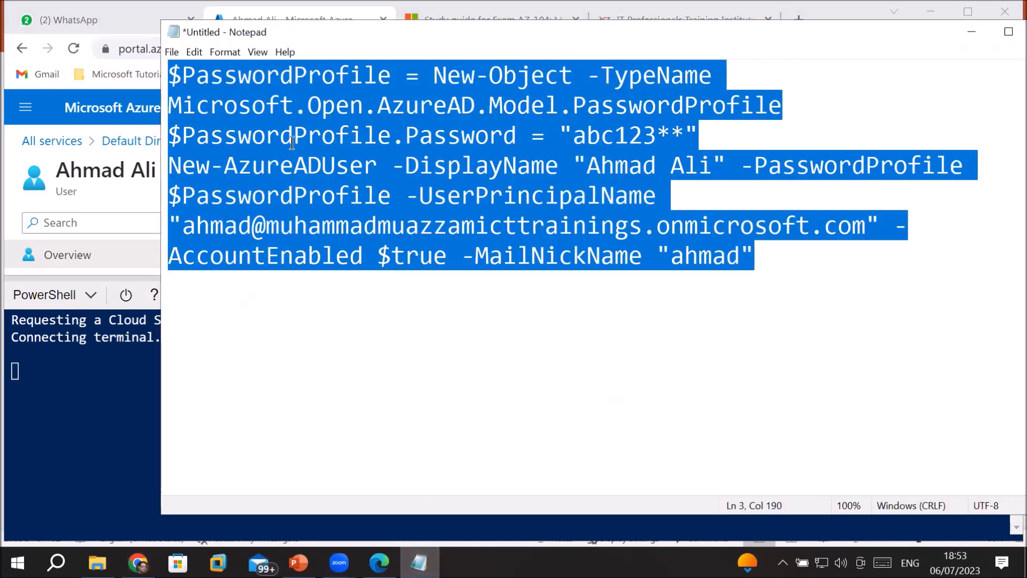
{"action": "left_click", "coordinate": [281, 166]}
{"action": "left_click_drag", "start_coordinate": [169, 166], "coordinate": [377, 166]}
{"action": "right_click", "coordinate": [325, 167]}
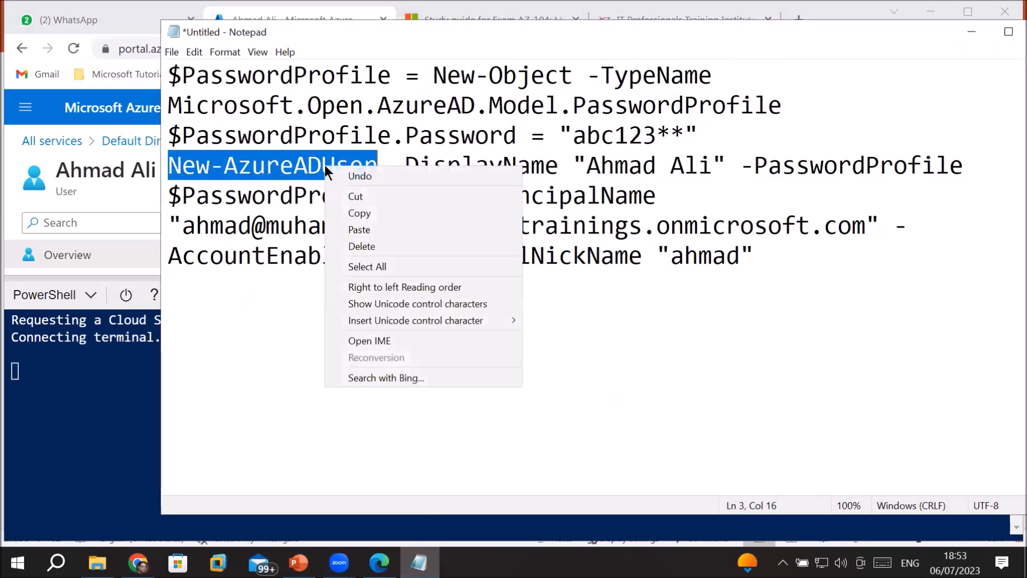
{"action": "left_click", "coordinate": [365, 214]}
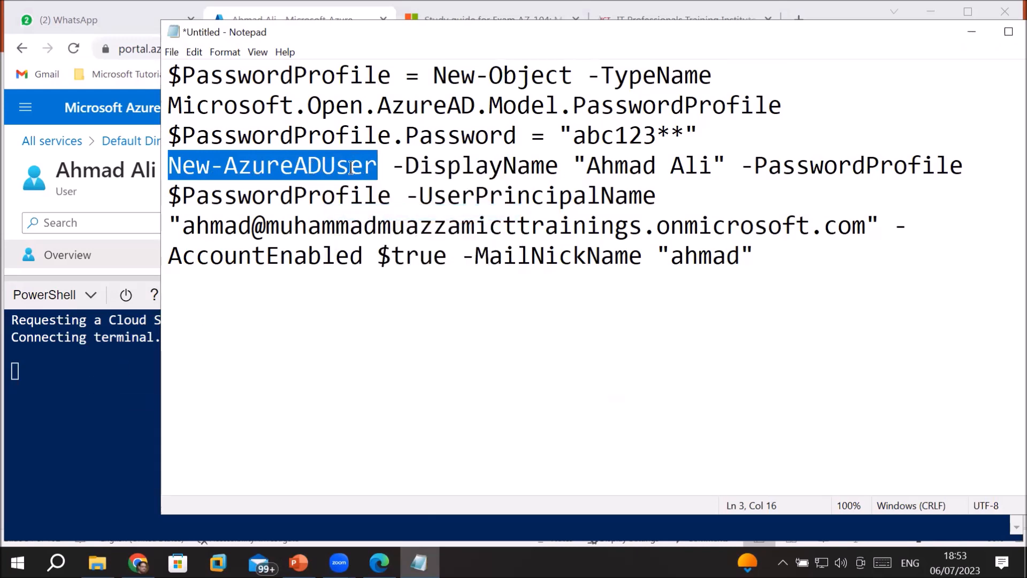
{"action": "left_click", "coordinate": [77, 433]}
{"action": "left_click", "coordinate": [299, 562]}
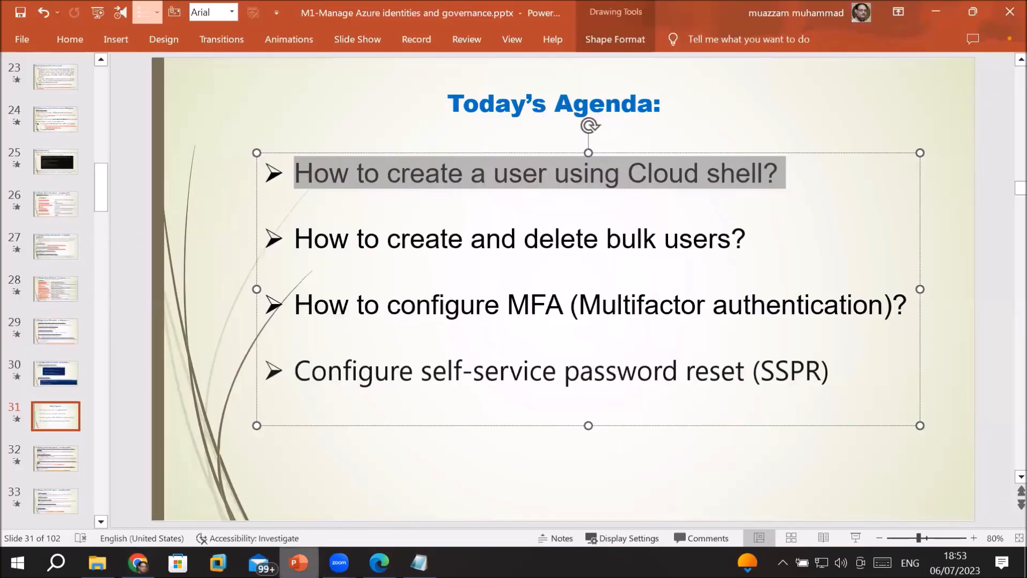
On slide 32, highlight Disconnect-AzureAD and Remove-AzureADUser, then follow the Reference Page link
{"action": "left_click", "coordinate": [56, 449]}
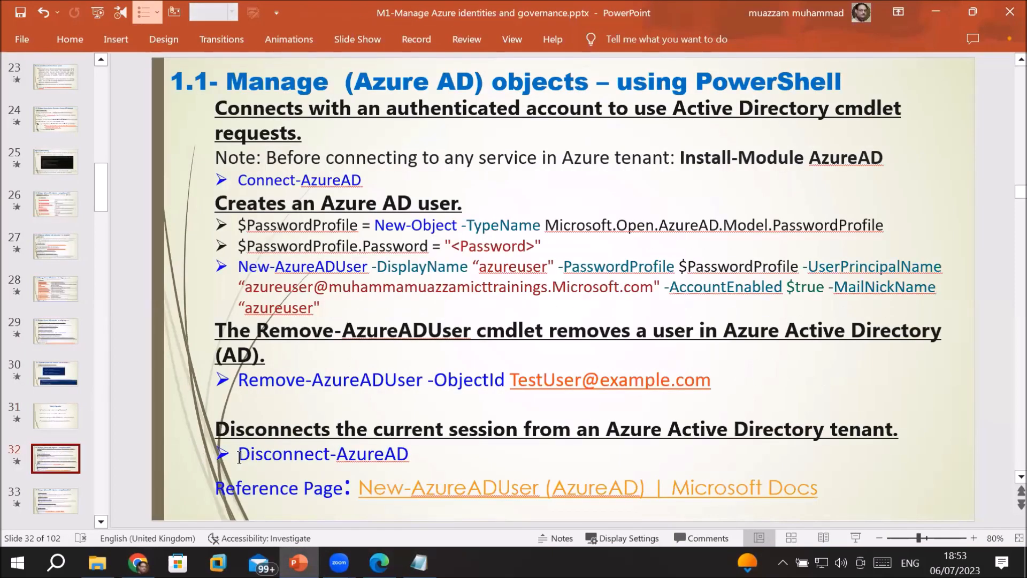
{"action": "left_click_drag", "start_coordinate": [239, 457], "coordinate": [409, 455]}
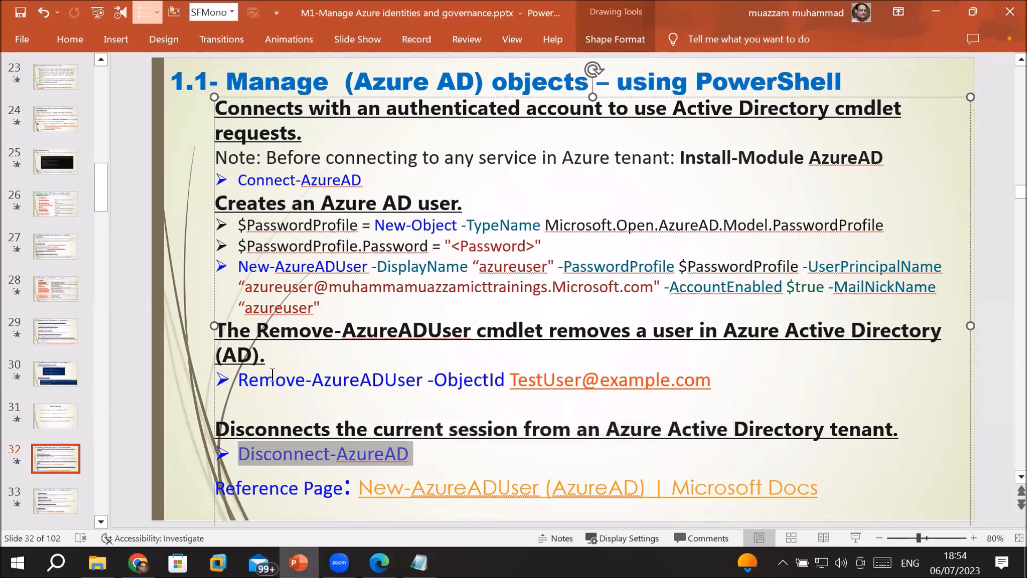
{"action": "left_click_drag", "start_coordinate": [239, 379], "coordinate": [424, 383]}
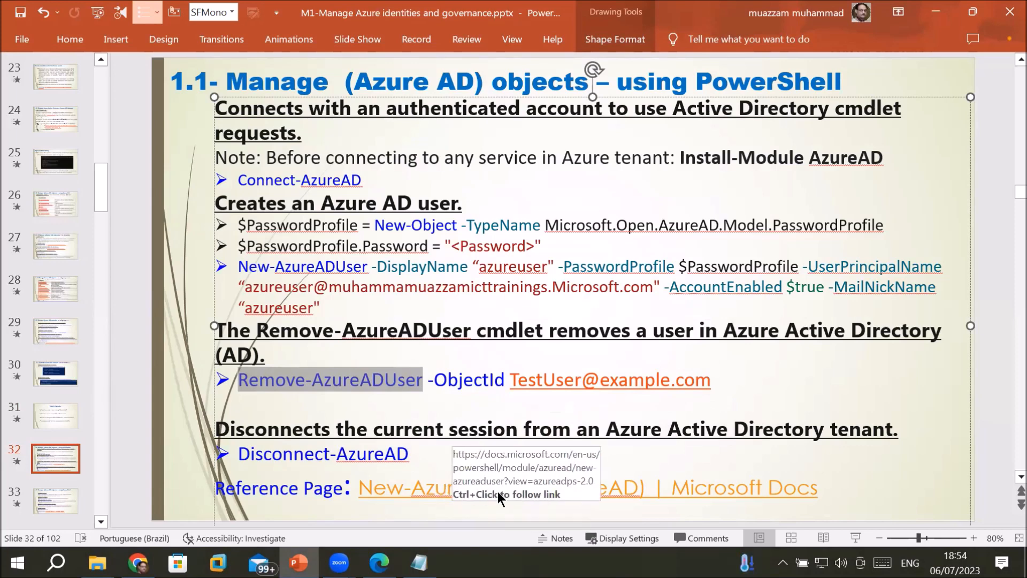
{"action": "left_click", "coordinate": [629, 488], "text": "ctrl"}
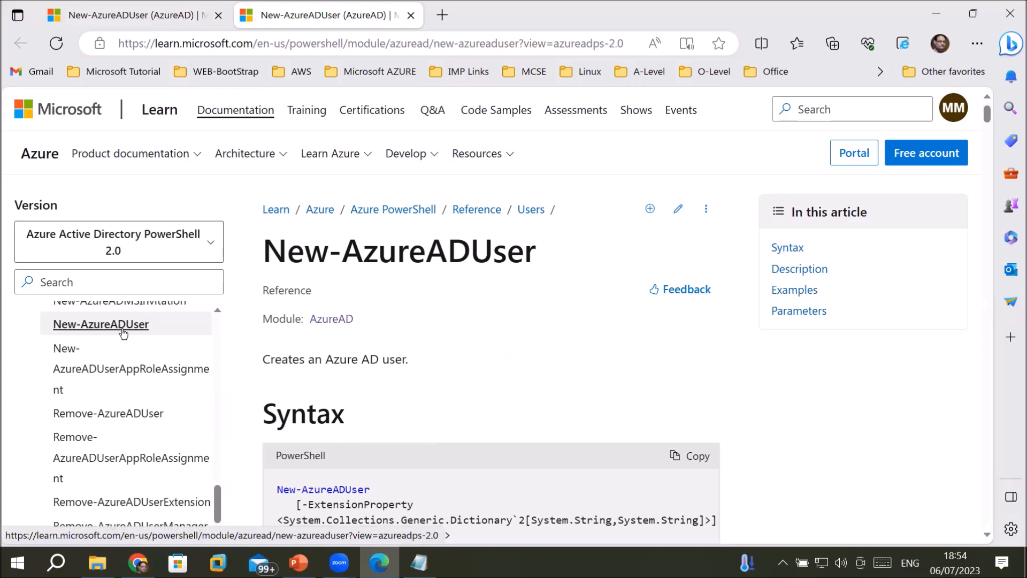
Open the Remove-AzureADUser docs page and select its Example 1 command
{"action": "left_click", "coordinate": [127, 420]}
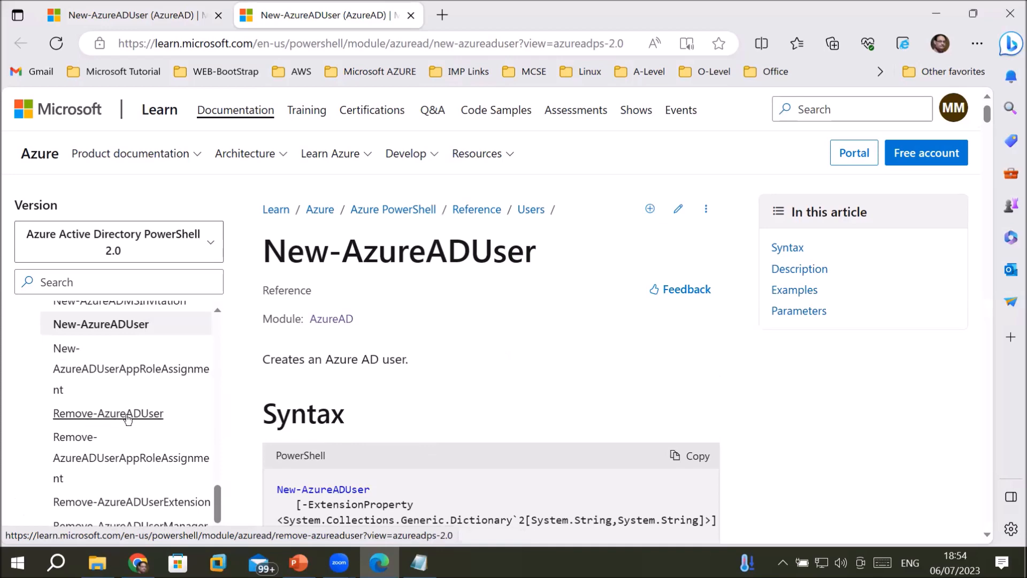
{"action": "scroll", "coordinate": [490, 463], "scroll_direction": "down", "scroll_amount": 3}
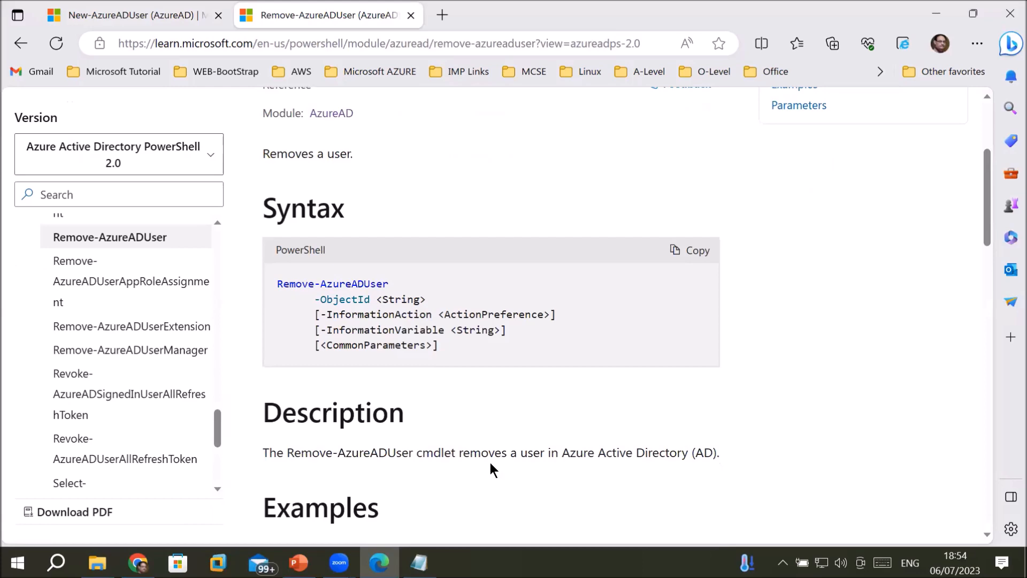
{"action": "scroll", "coordinate": [490, 463], "scroll_direction": "down", "scroll_amount": 4}
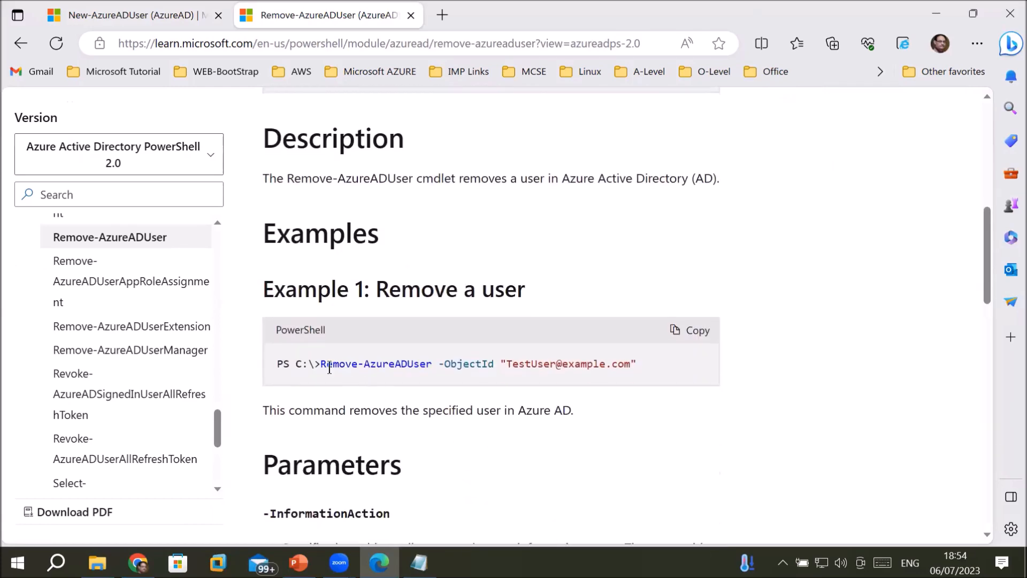
{"action": "left_click_drag", "start_coordinate": [319, 365], "coordinate": [427, 369]}
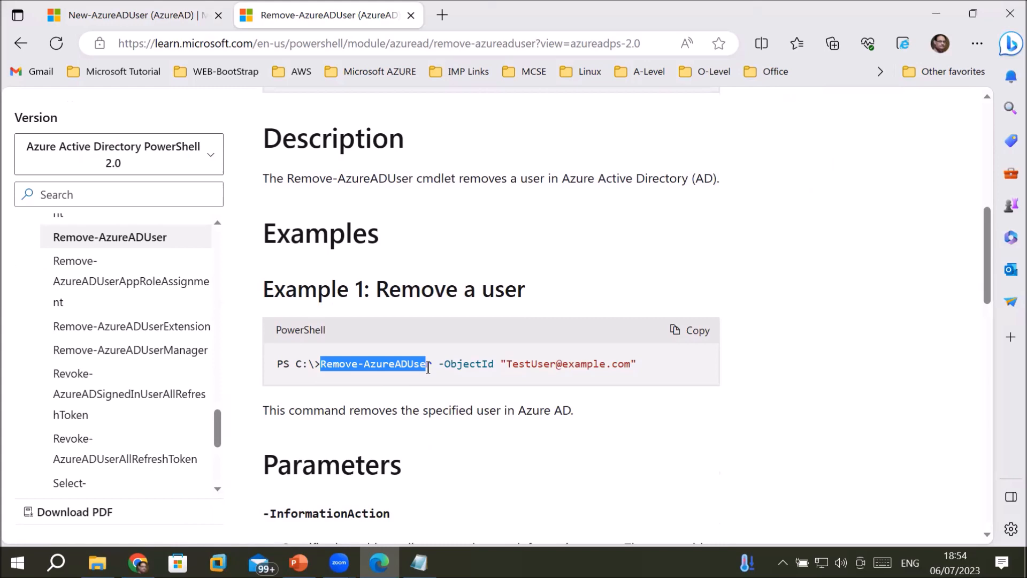
{"action": "left_click_drag", "start_coordinate": [428, 368], "coordinate": [666, 375]}
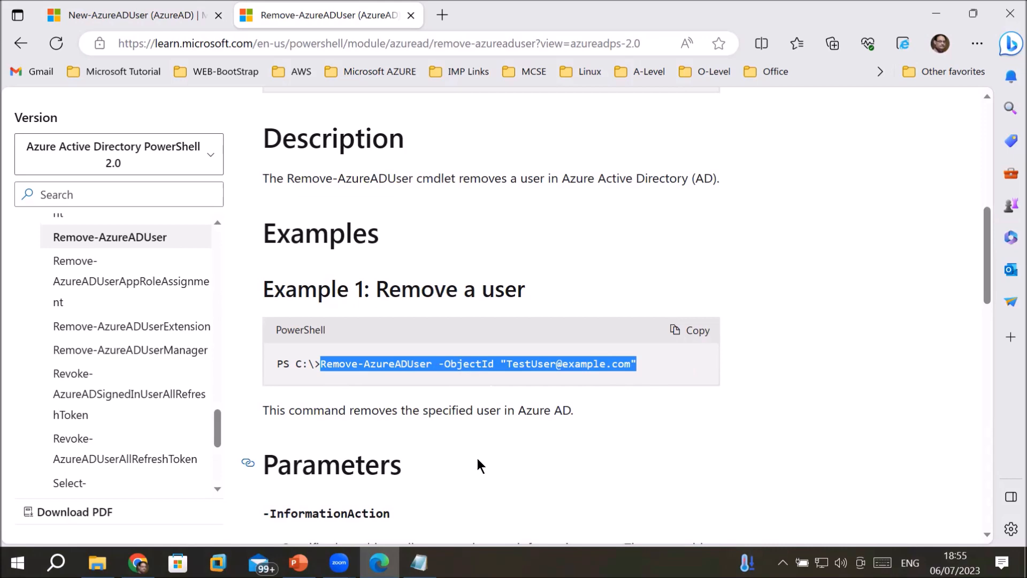
Look over the Remove-AzureADUser parameters, then return to the Azure portal's Cloud Shell
{"action": "scroll", "coordinate": [477, 458], "scroll_direction": "down", "scroll_amount": 6}
{"action": "scroll", "coordinate": [480, 464], "scroll_direction": "down", "scroll_amount": 10}
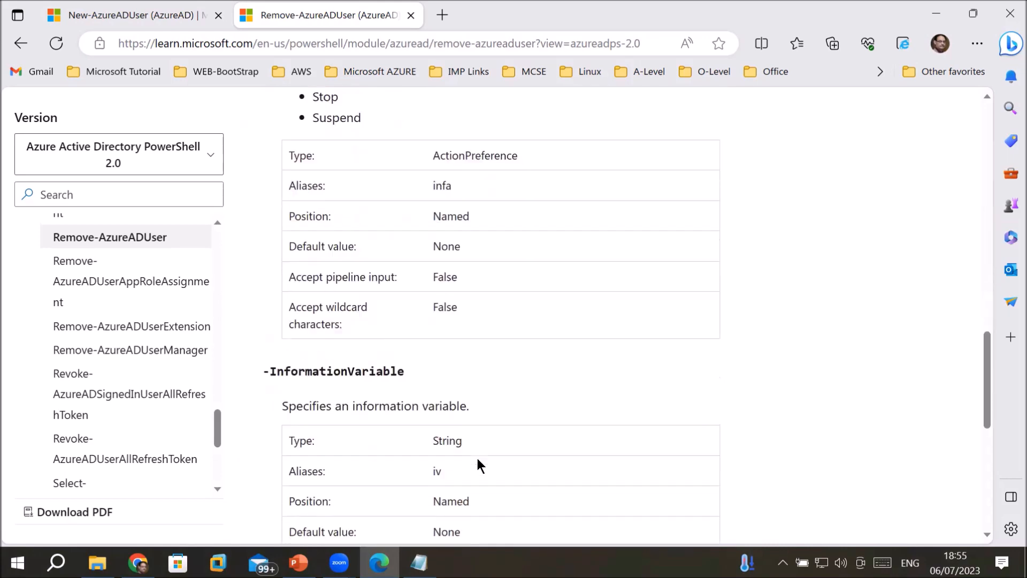
{"action": "scroll", "coordinate": [479, 463], "scroll_direction": "up", "scroll_amount": 15}
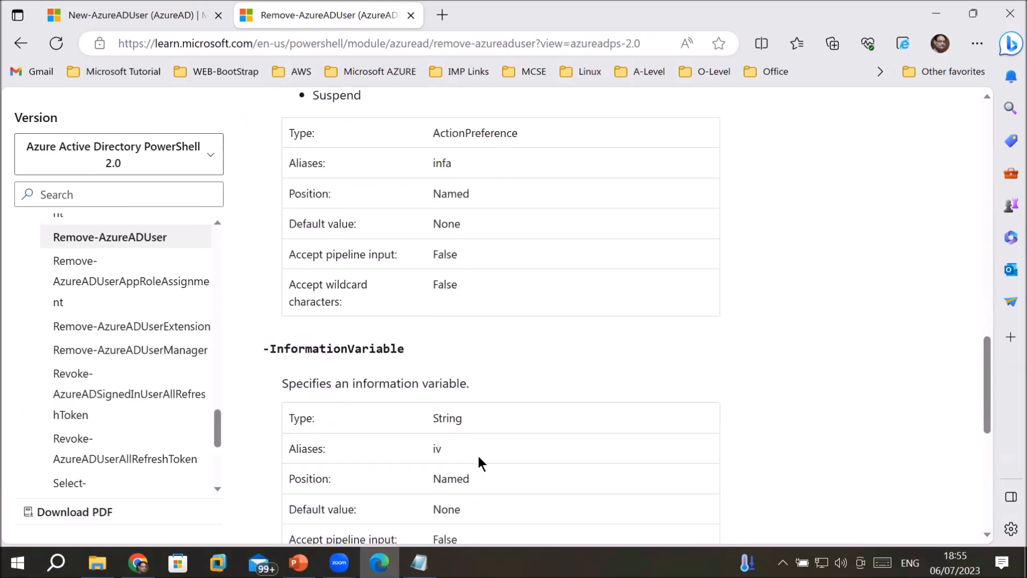
{"action": "scroll", "coordinate": [478, 456], "scroll_direction": "up", "scroll_amount": 4}
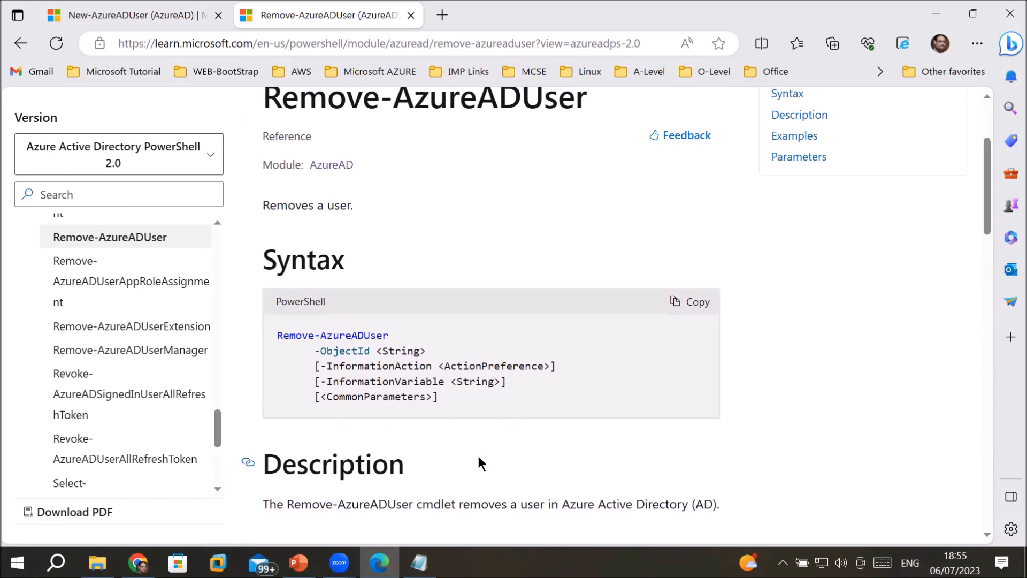
{"action": "mouse_move", "coordinate": [419, 562]}
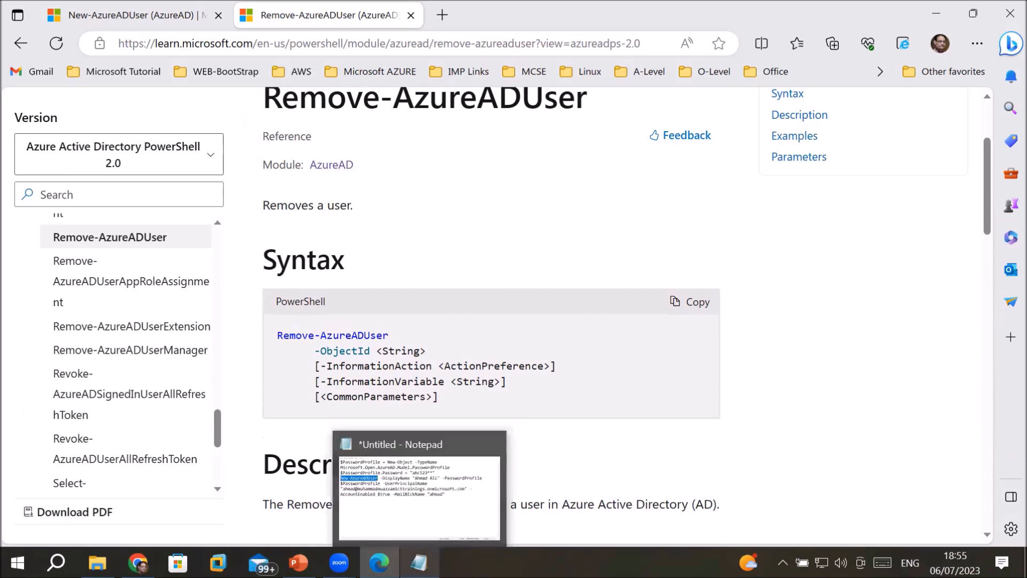
{"action": "mouse_move", "coordinate": [379, 562]}
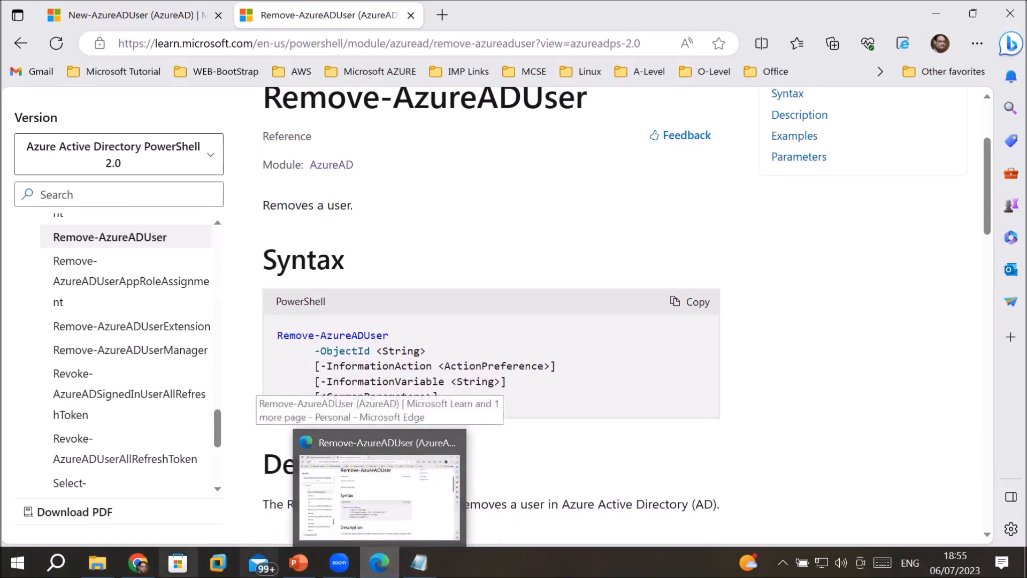
{"action": "left_click", "coordinate": [199, 516]}
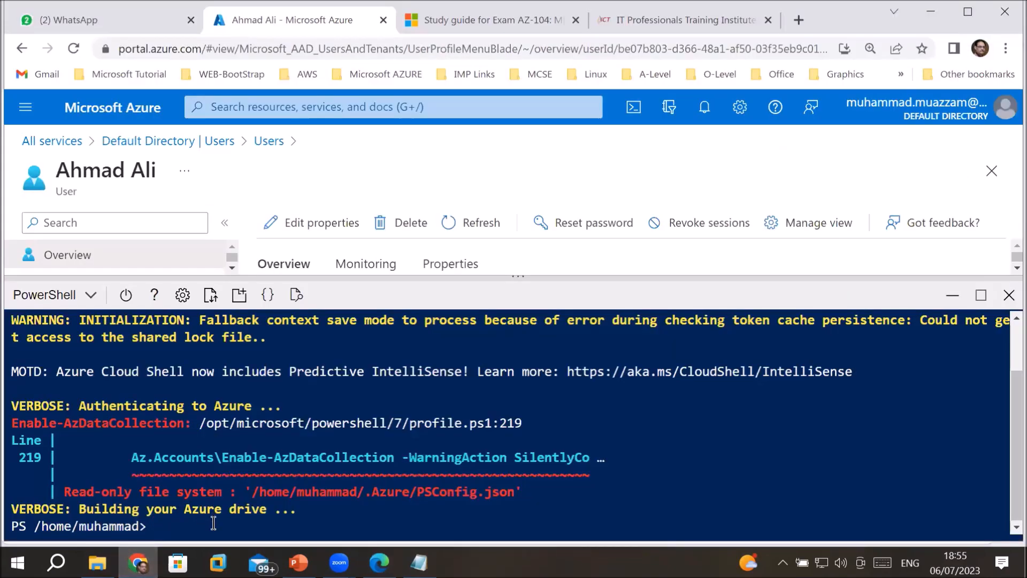
Clear the terminal and run help New-AzureADUser, paging to its syntax
{"action": "key", "text": "ctrl+l"}
{"action": "type", "text": "help New-AzureADUser"}
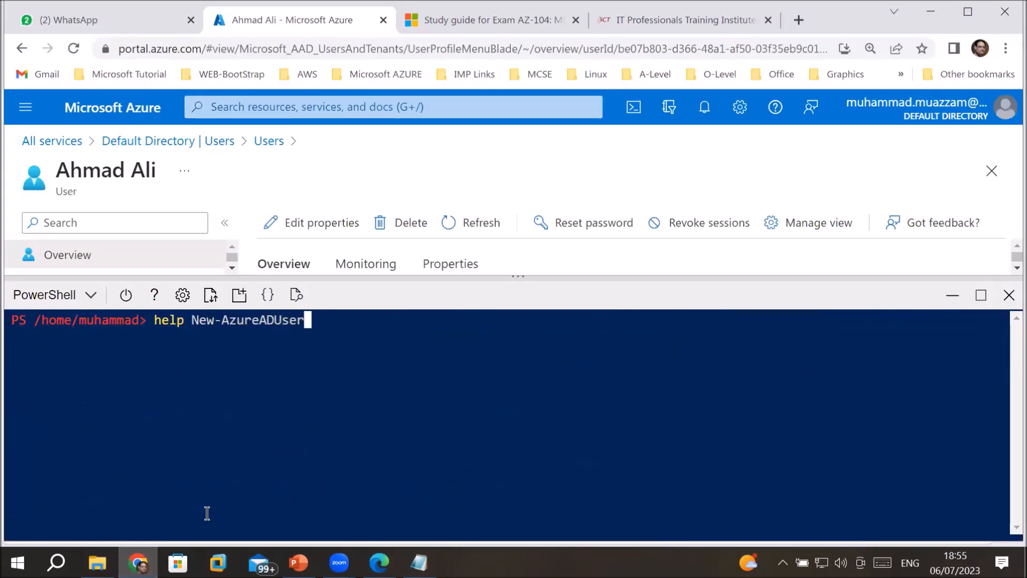
{"action": "key", "text": "Return"}
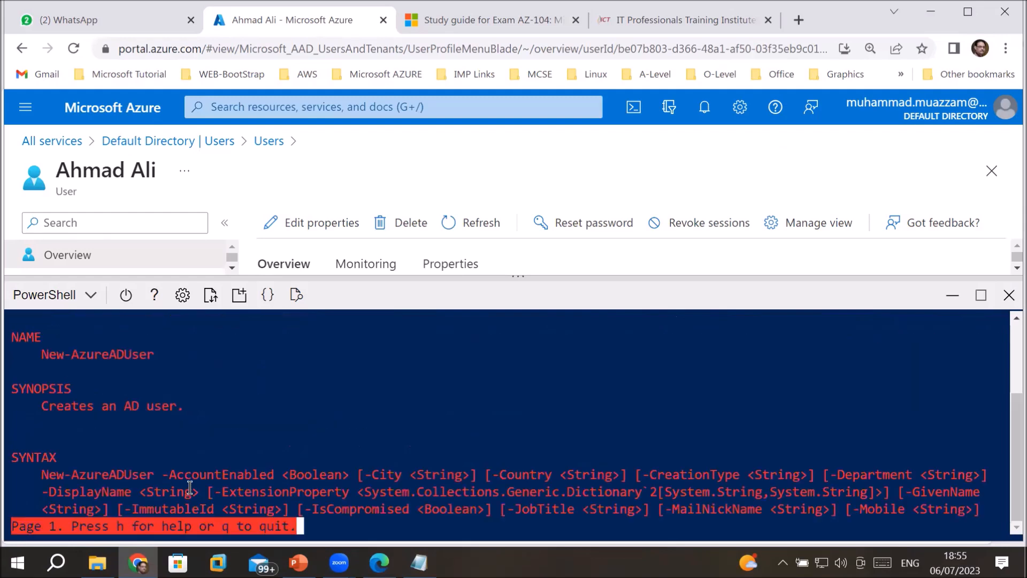
{"action": "key", "text": "space"}
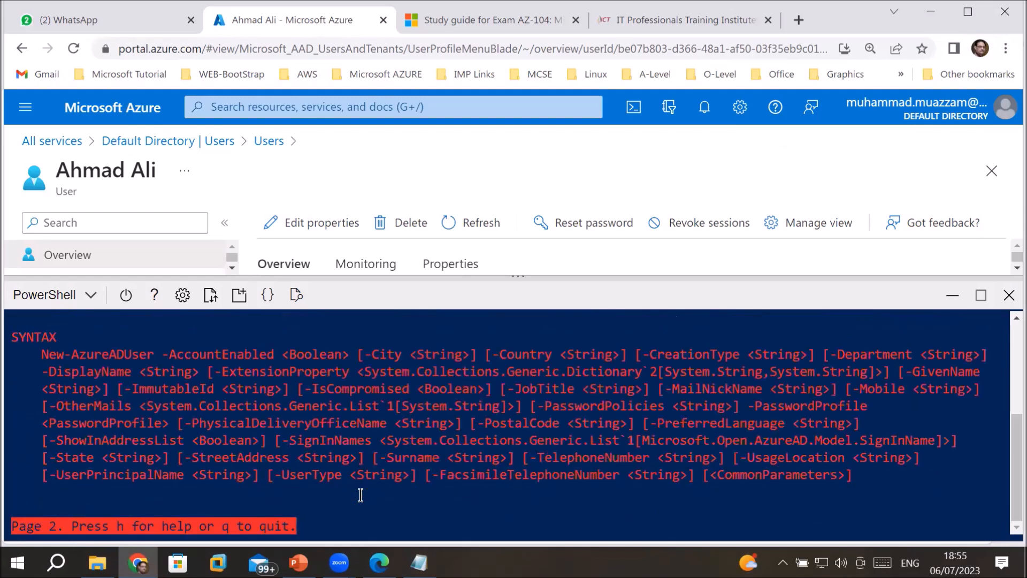
Mark the AccountEnabled Boolean, -City, -Department and whole syntax block, then quit the help pager
{"action": "left_click_drag", "start_coordinate": [43, 355], "coordinate": [350, 356]}
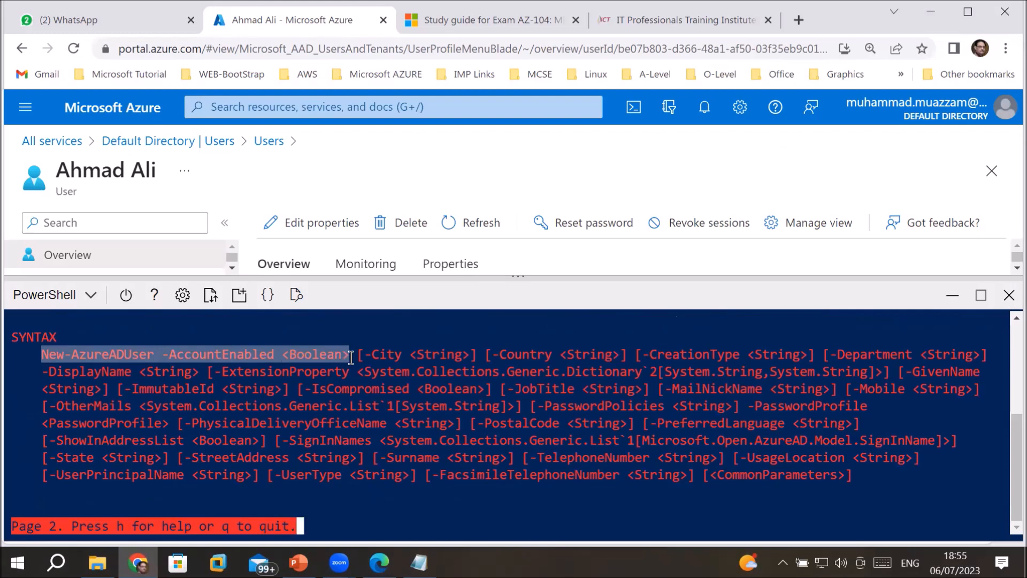
{"action": "left_click", "coordinate": [343, 354]}
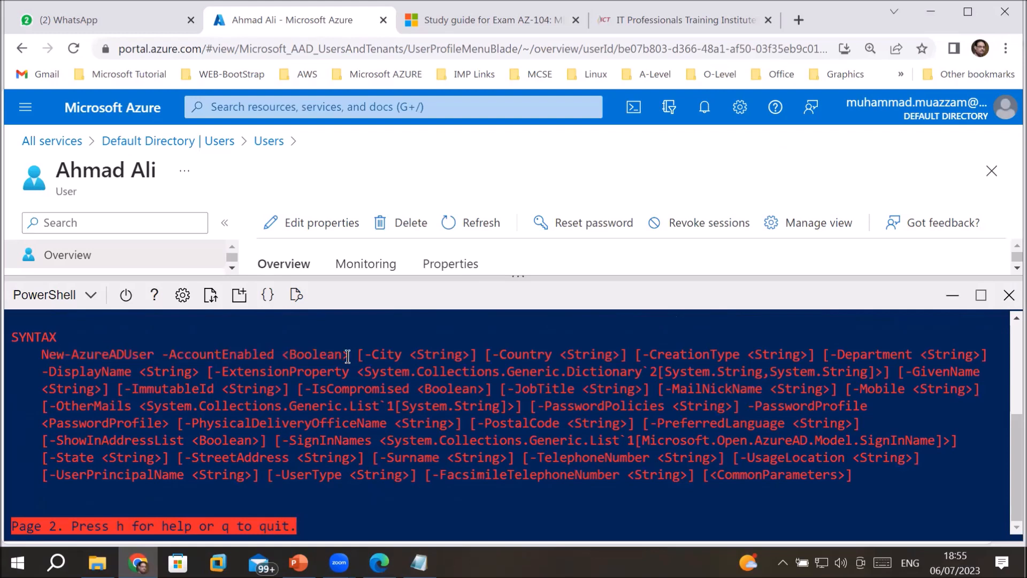
{"action": "left_click_drag", "start_coordinate": [347, 355], "coordinate": [281, 357]}
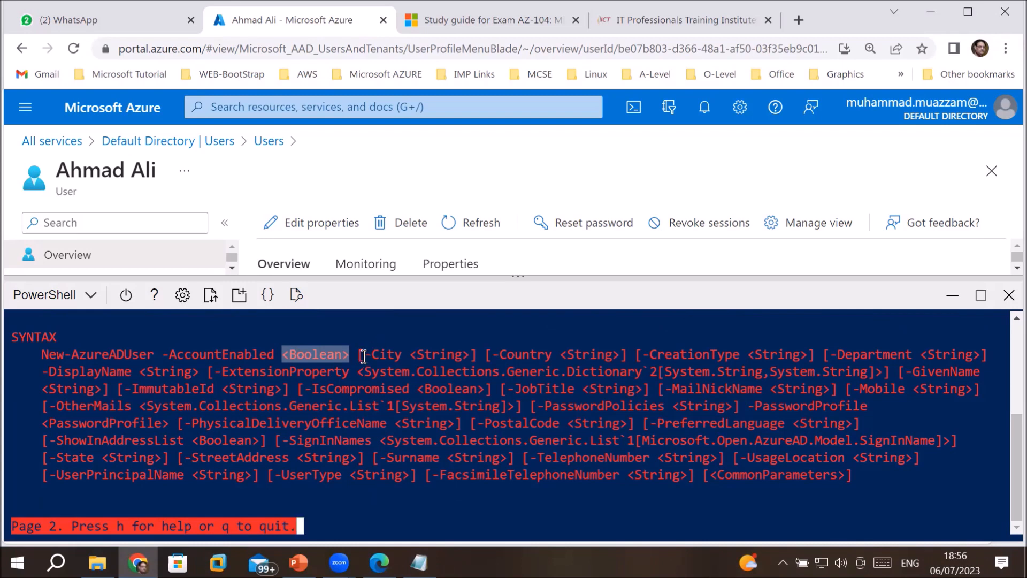
{"action": "left_click_drag", "start_coordinate": [373, 354], "coordinate": [467, 357]}
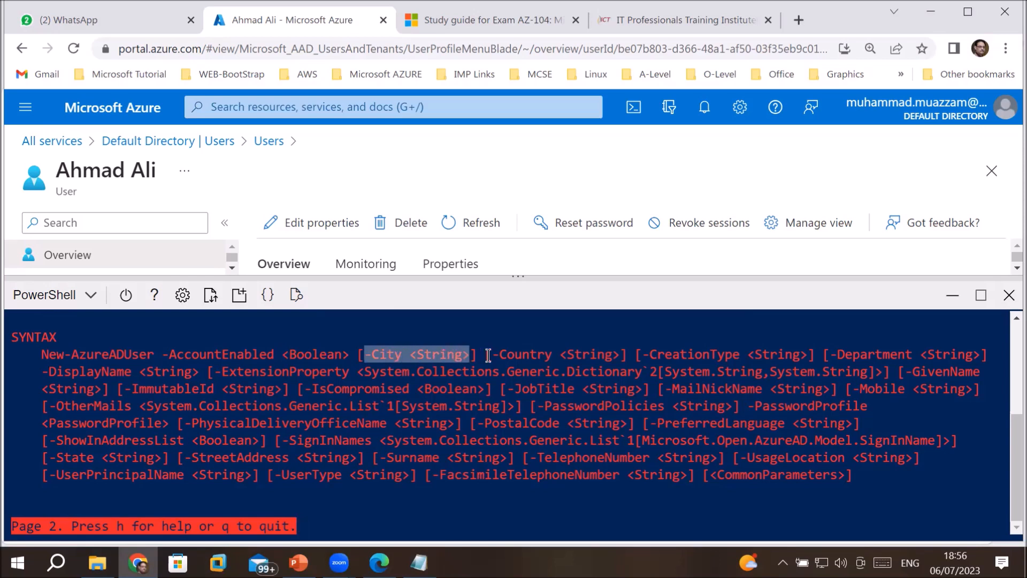
{"action": "left_click_drag", "start_coordinate": [491, 355], "coordinate": [928, 351]}
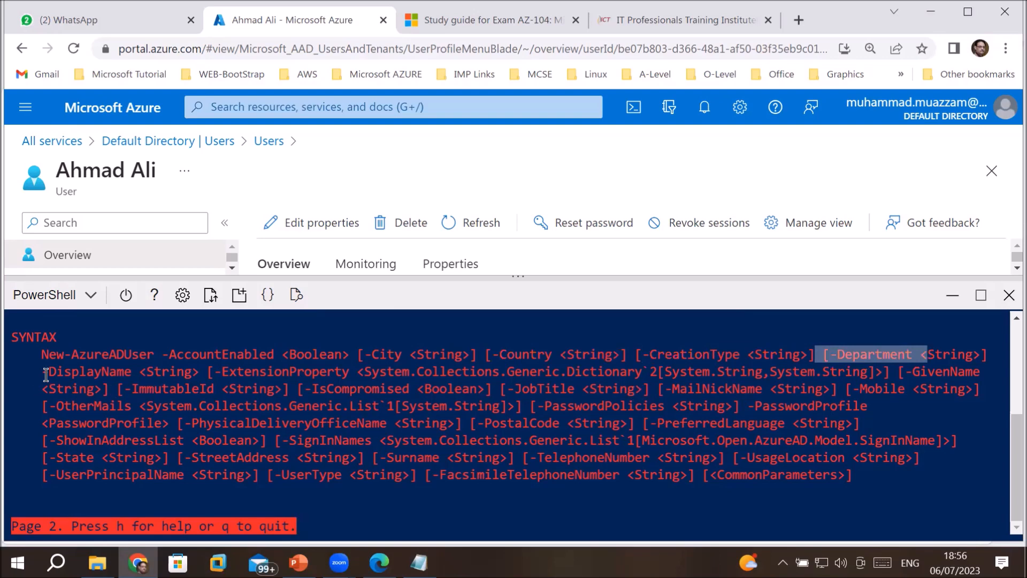
{"action": "left_click_drag", "start_coordinate": [37, 361], "coordinate": [866, 478]}
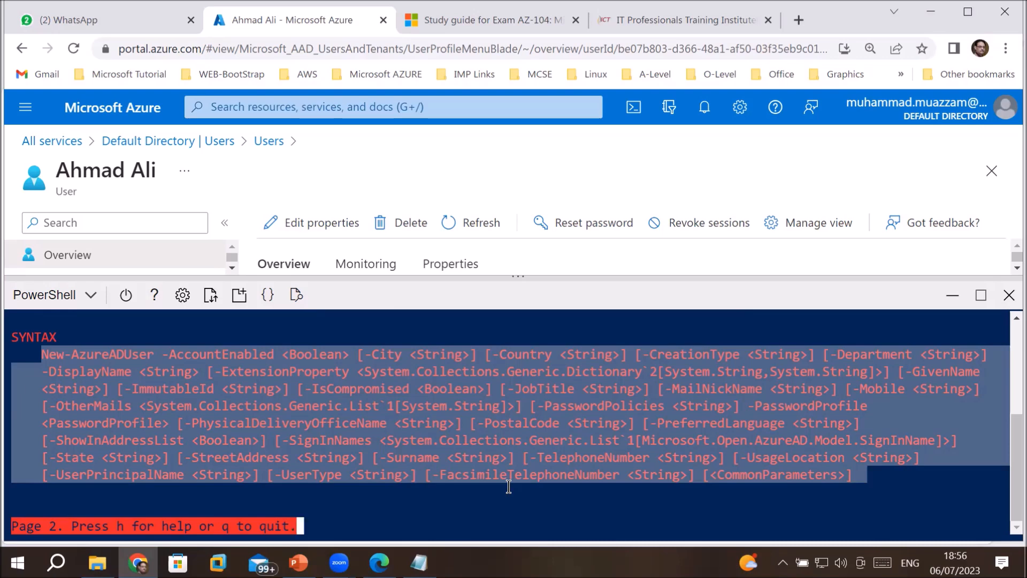
{"action": "key", "text": "q"}
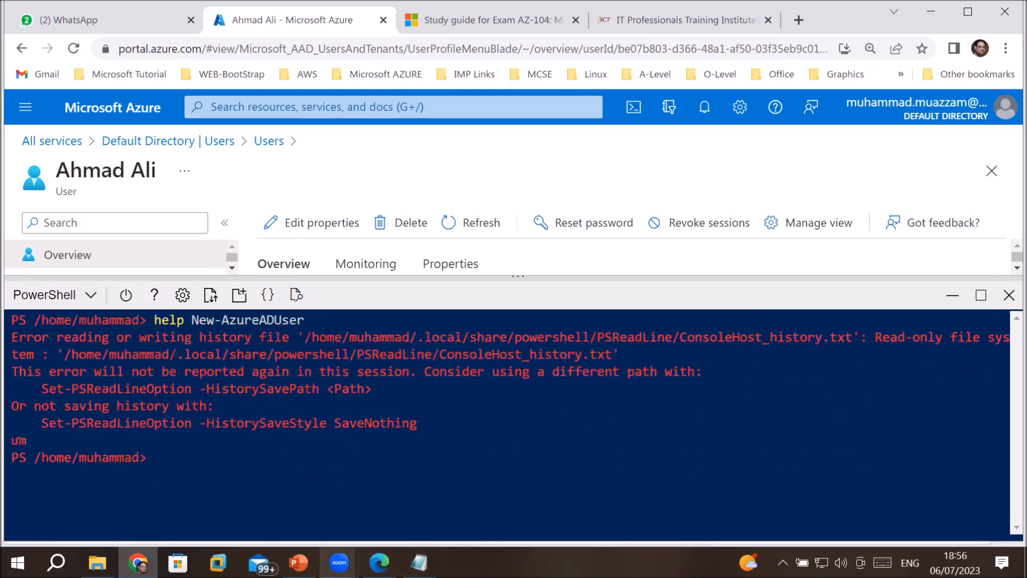
After glancing at the agenda slide, open Default Directory's Users list and its Bulk operations menu
{"action": "left_click", "coordinate": [298, 562]}
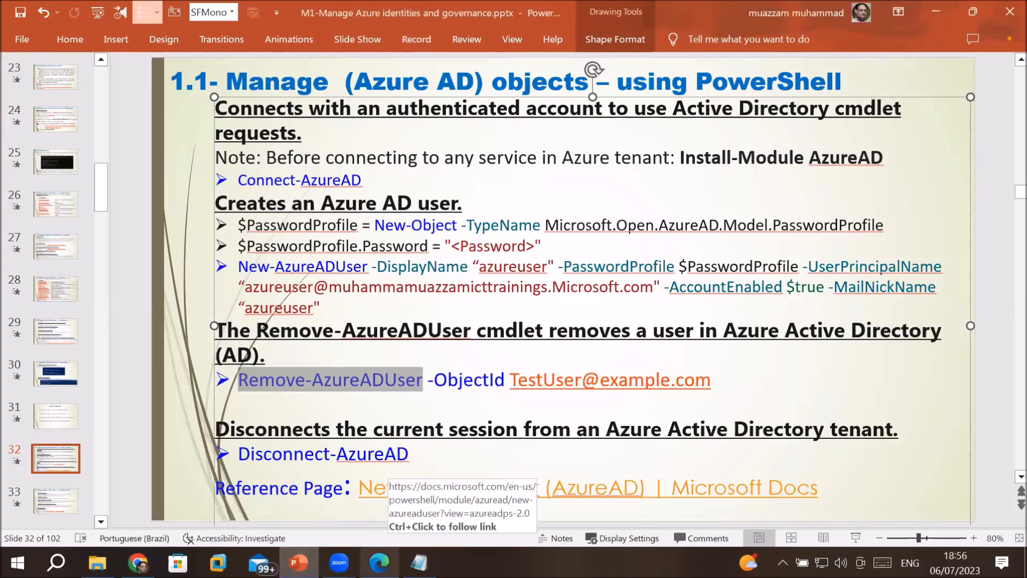
{"action": "left_click", "coordinate": [63, 419]}
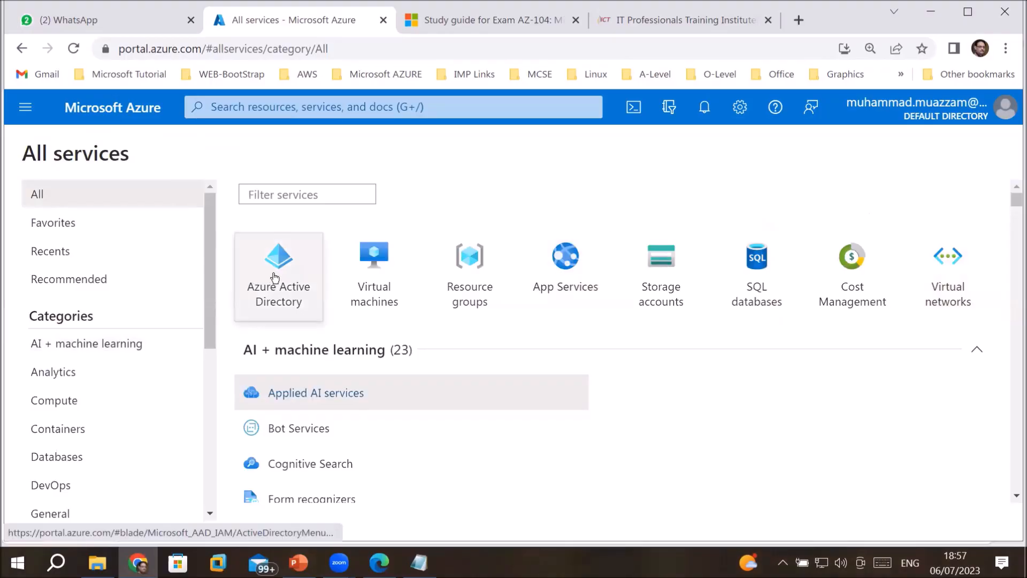
{"action": "left_click", "coordinate": [274, 277]}
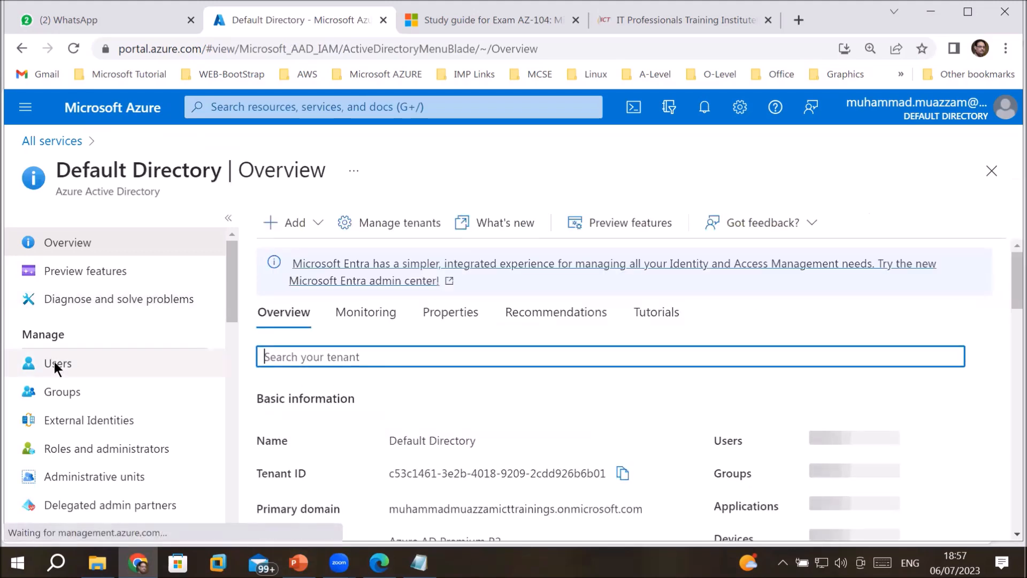
{"action": "left_click", "coordinate": [56, 366]}
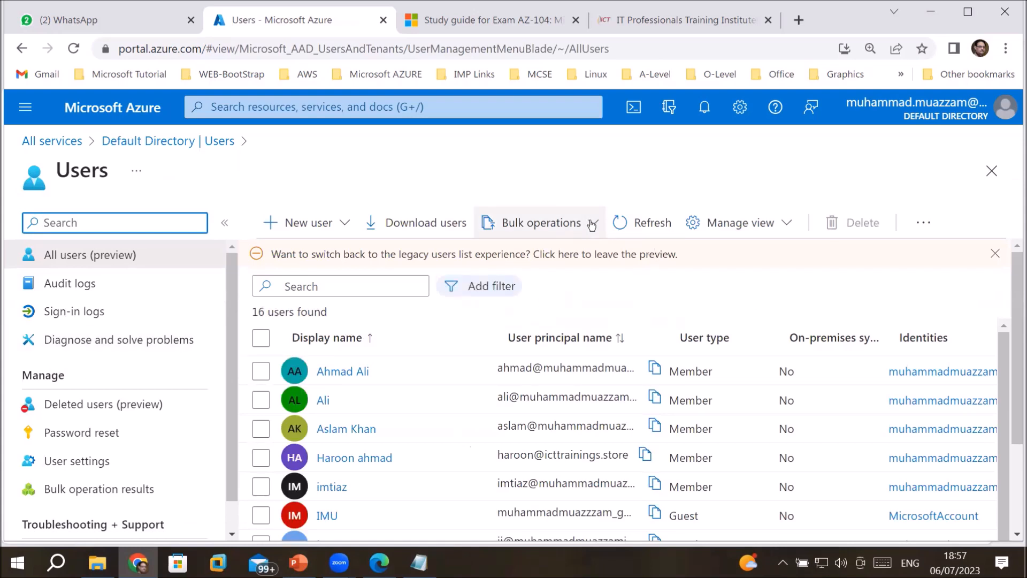
{"action": "left_click", "coordinate": [591, 225]}
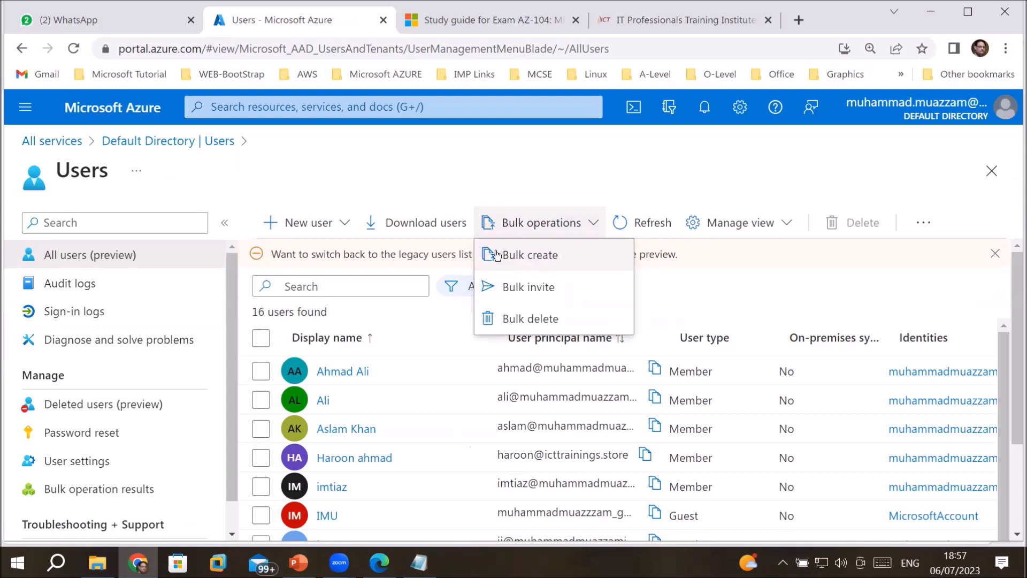
Choose Bulk create, download the CSV template, and open UserCreateTemplate.csv
{"action": "left_click", "coordinate": [538, 259]}
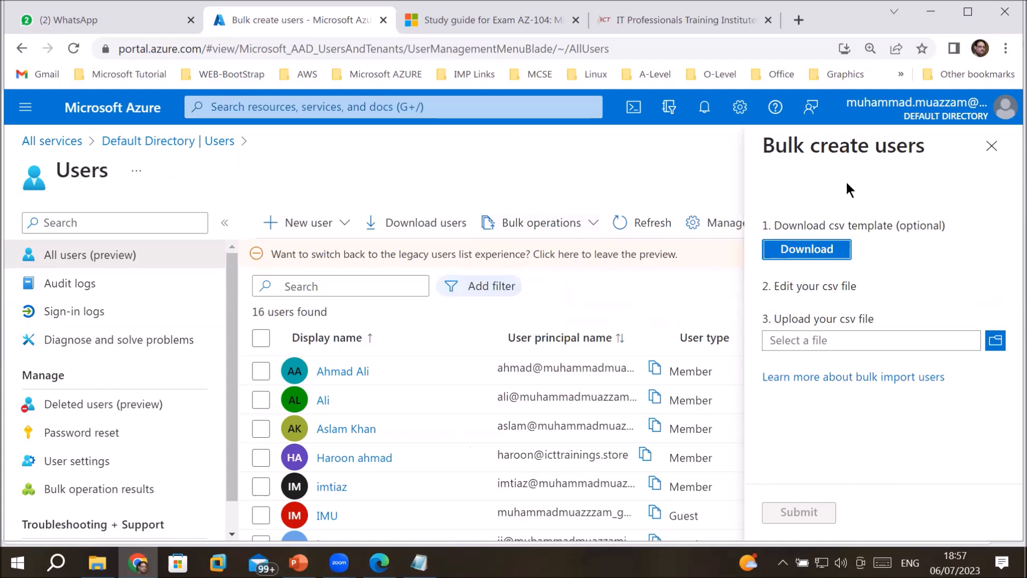
{"action": "left_click", "coordinate": [800, 250]}
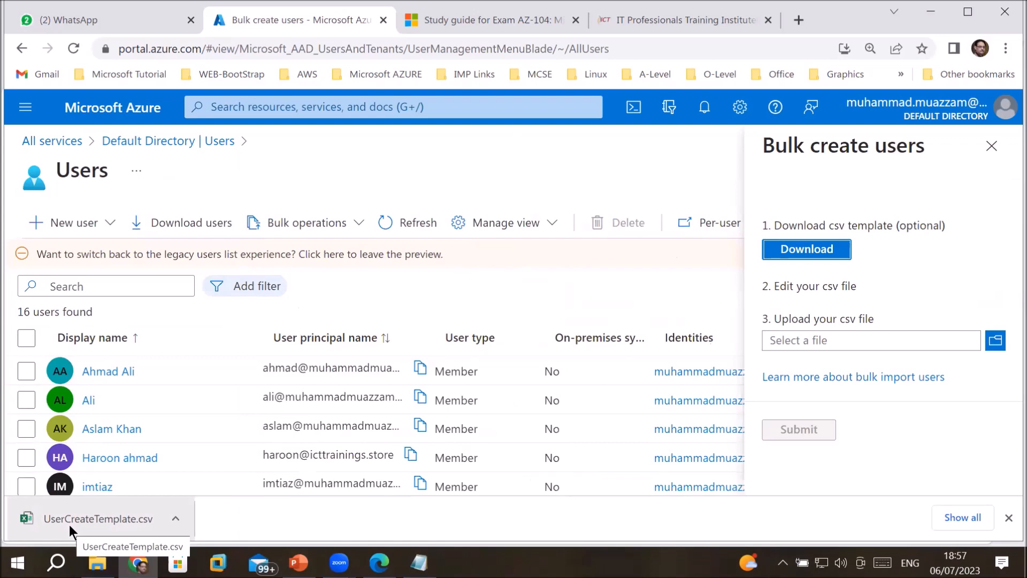
{"action": "left_click", "coordinate": [69, 524]}
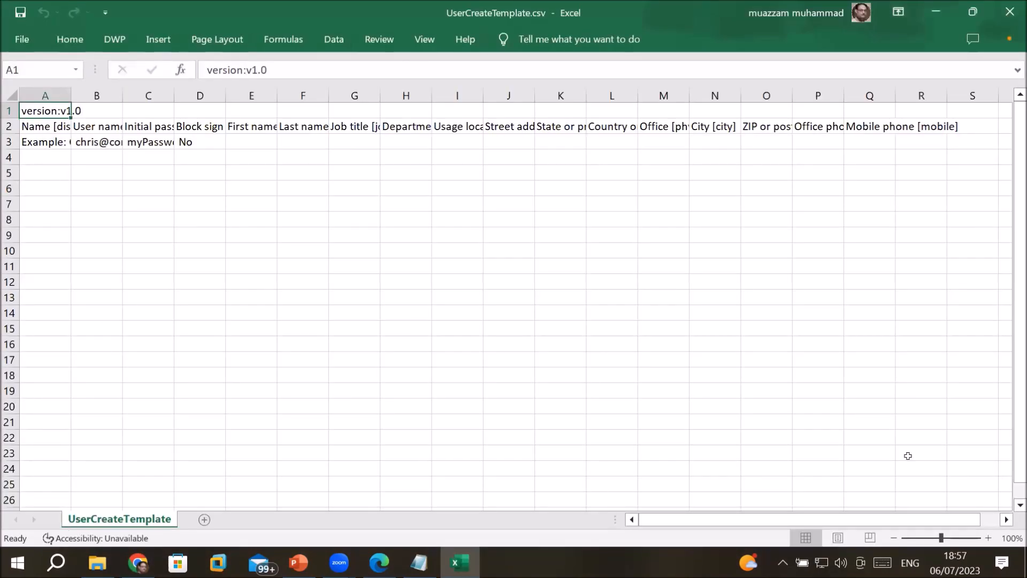
Zoom the sheet in five steps, AutoFit all columns, and inspect the Name header and example in A2–A3
{"action": "left_click", "coordinate": [989, 537]}
{"action": "left_click", "coordinate": [990, 537]}
{"action": "left_click", "coordinate": [989, 537]}
{"action": "left_click", "coordinate": [989, 537]}
{"action": "left_click", "coordinate": [989, 537]}
{"action": "left_click", "coordinate": [990, 536]}
{"action": "left_click", "coordinate": [989, 537]}
{"action": "left_click", "coordinate": [990, 537]}
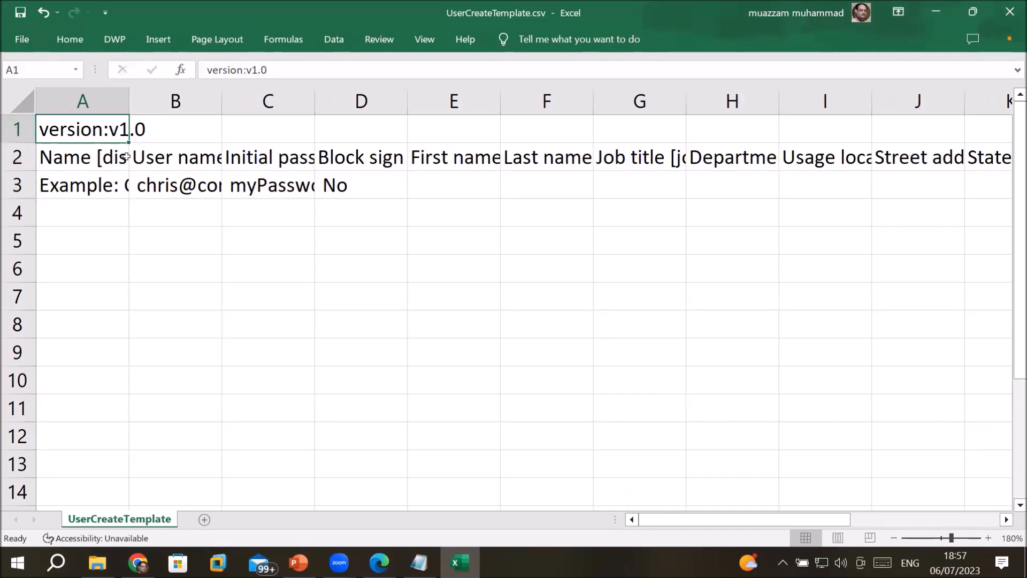
{"action": "left_click", "coordinate": [16, 103]}
{"action": "double_click", "coordinate": [129, 93]}
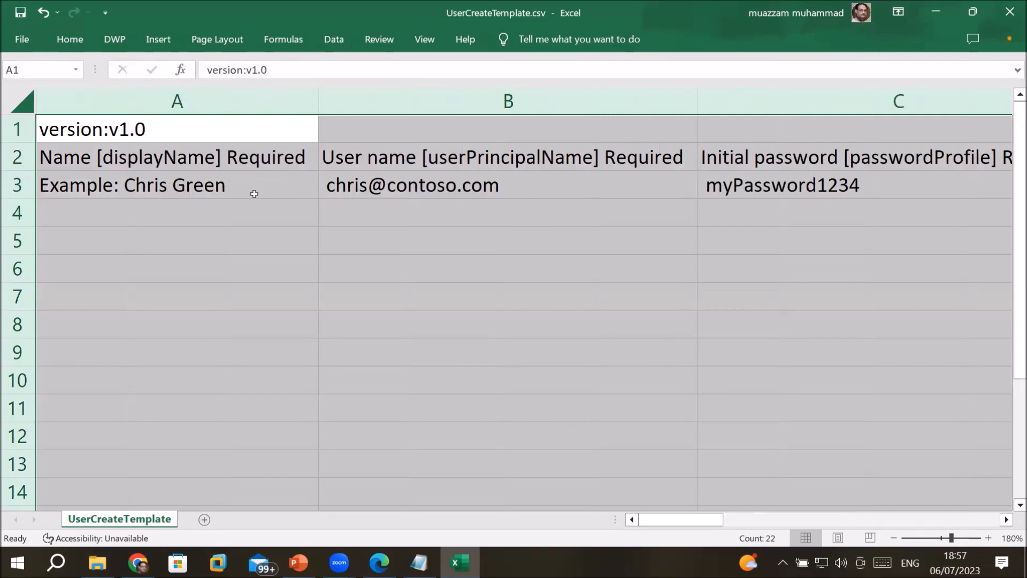
{"action": "left_click", "coordinate": [97, 163]}
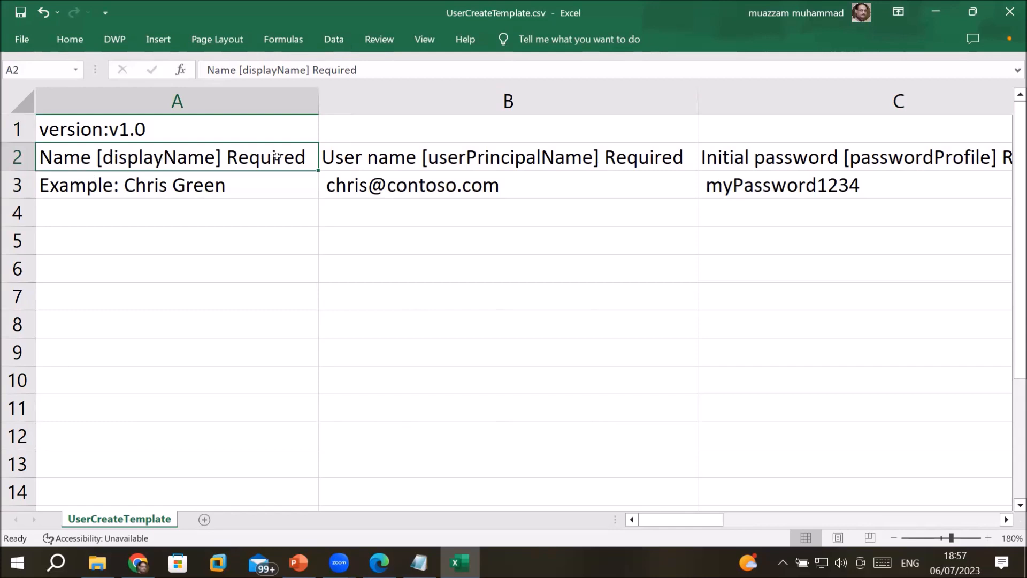
{"action": "left_click", "coordinate": [91, 186]}
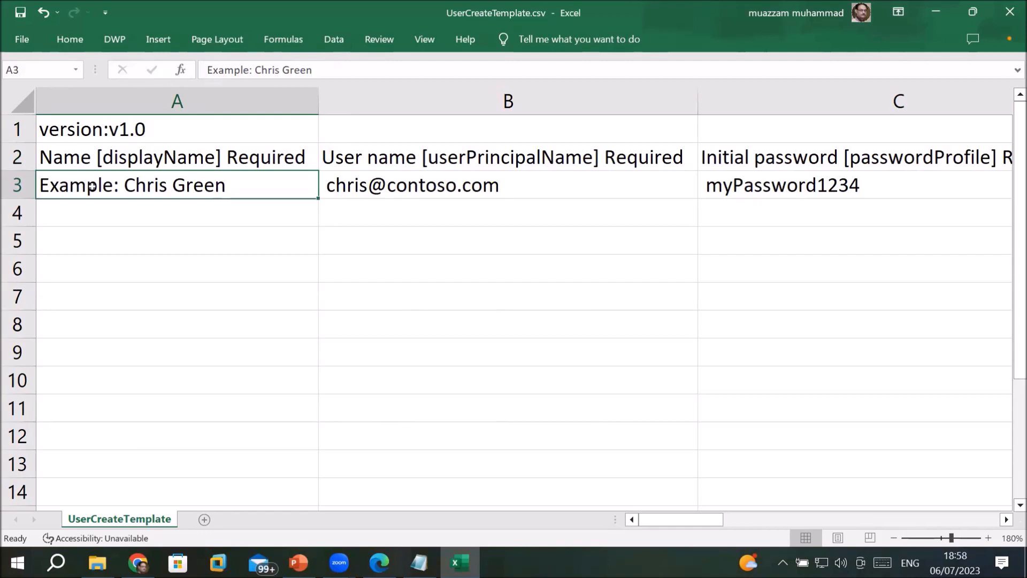
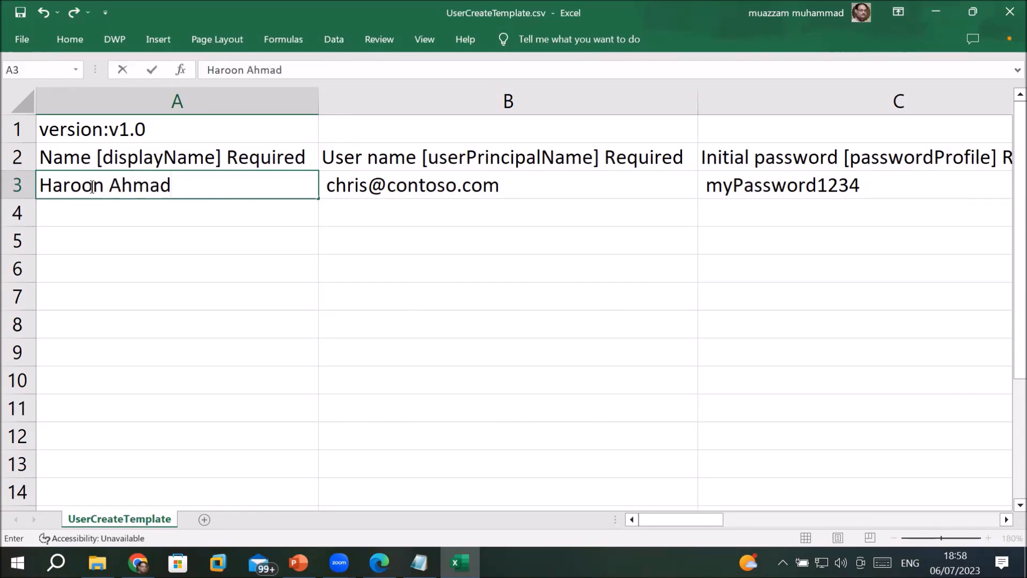
Type the new user's display name into A3
{"action": "key", "text": "Tab"}
Paste the user's sign-in address into B3, widen column B, and correct the address's user part
{"action": "key", "text": "ctrl+v"}
{"action": "left_click", "coordinate": [699, 101]}
{"action": "double_click", "coordinate": [697, 101]}
{"action": "double_click", "coordinate": [615, 185]}
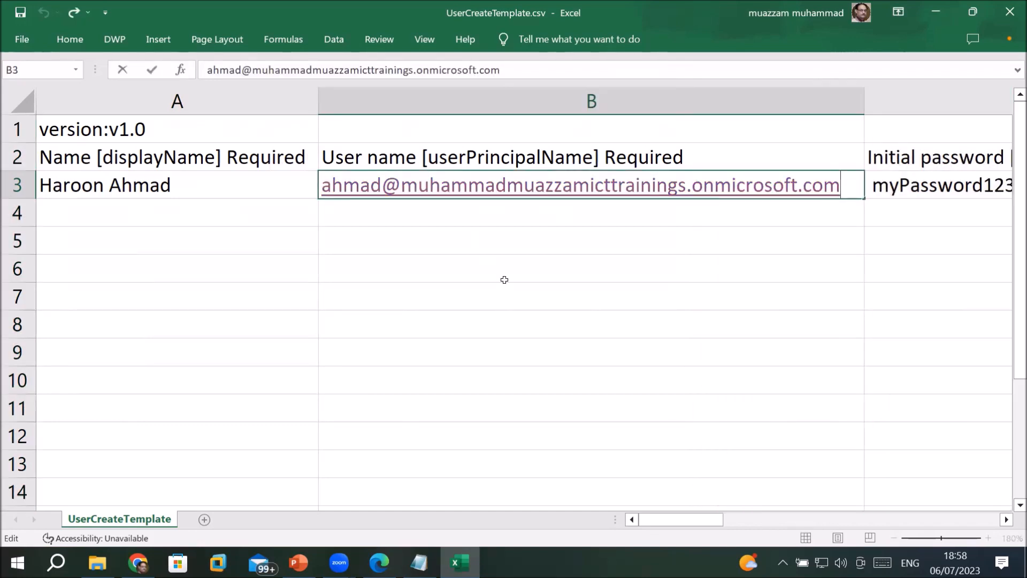
{"action": "key", "text": "BackSpace"}
{"action": "key", "text": "BackSpace"}
{"action": "key", "text": "BackSpace"}
{"action": "key", "text": "BackSpace"}
{"action": "key", "text": "BackSpace"}
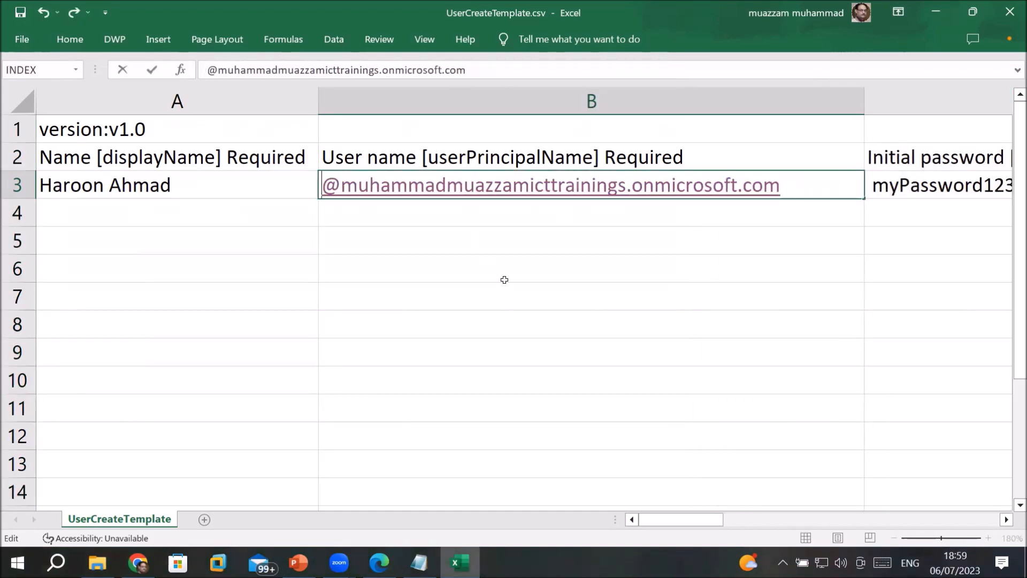
{"action": "type", "text": "haroon"}
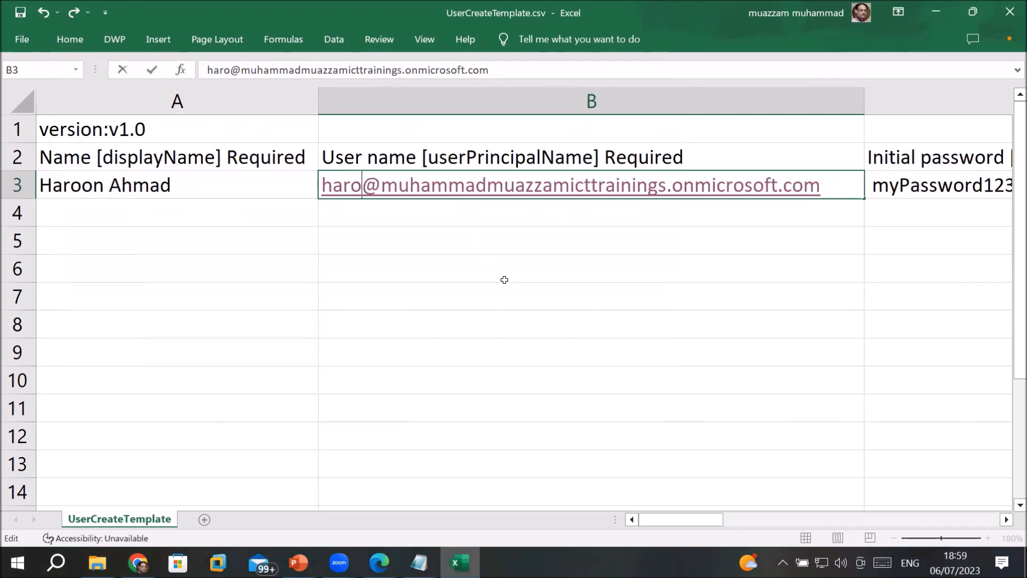
{"action": "key", "text": "Right"}
{"action": "key", "text": "Right"}
{"action": "key", "text": "Right"}
{"action": "key", "text": "Right"}
{"action": "key", "text": "Right"}
{"action": "key", "text": "Right"}
{"action": "key", "text": "Right"}
{"action": "key", "text": "Right"}
{"action": "key", "text": "Right"}
{"action": "key", "text": "Right"}
{"action": "key", "text": "Right"}
{"action": "key", "text": "Right"}
{"action": "key", "text": "Right"}
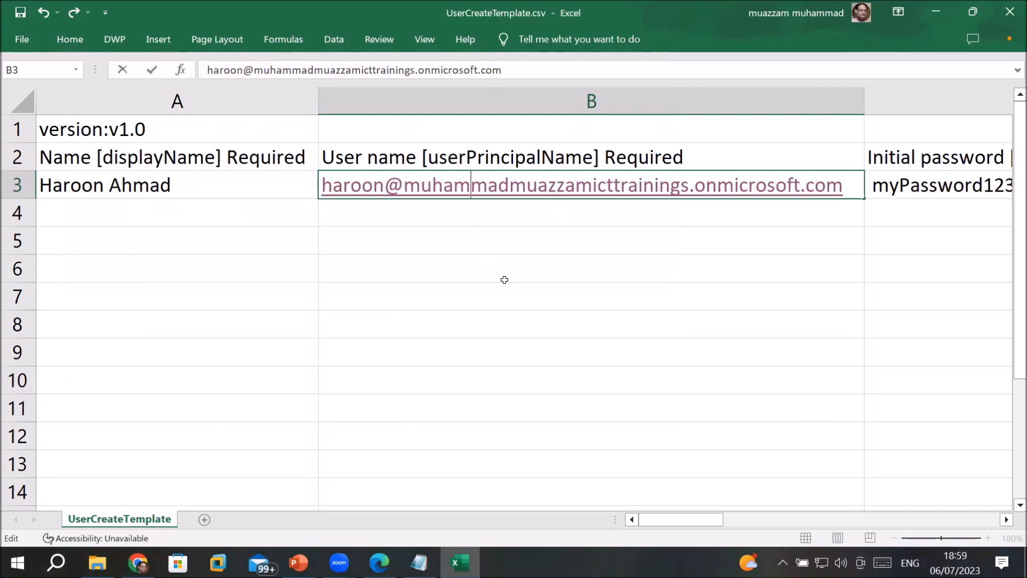
{"action": "key", "text": "End"}
{"action": "key", "text": "Return"}
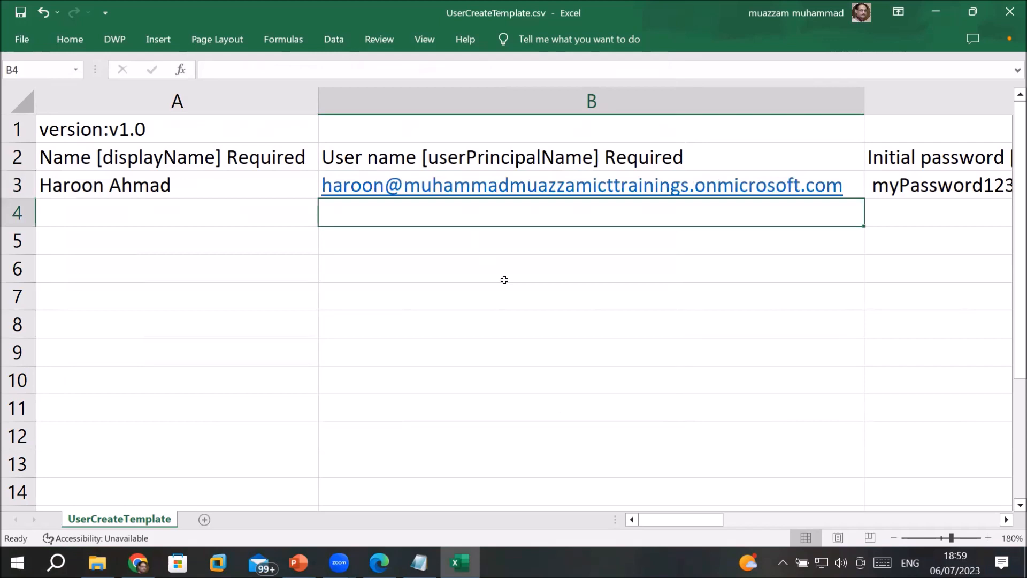
{"action": "key", "text": "Up"}
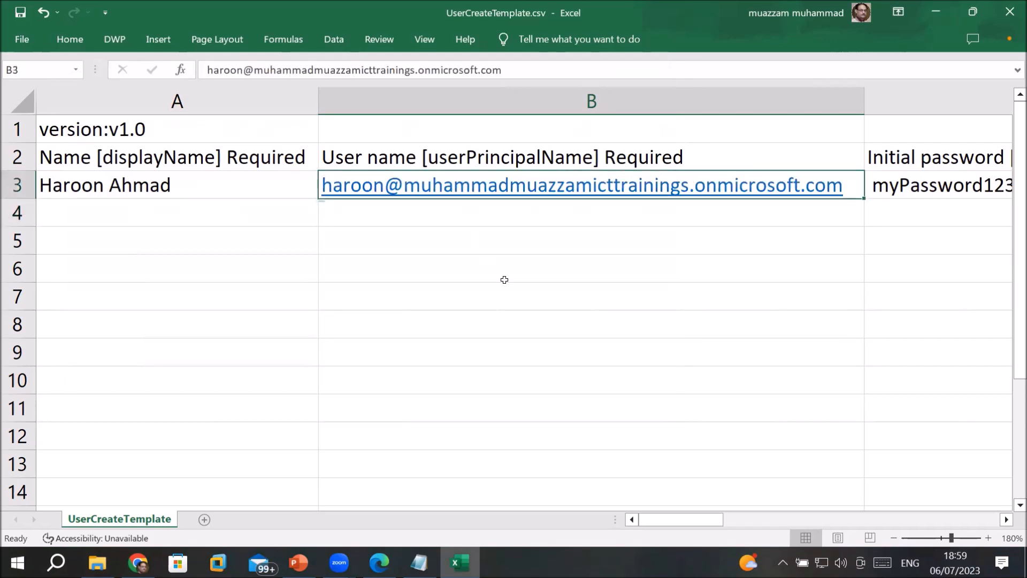
{"action": "key", "text": "Right"}
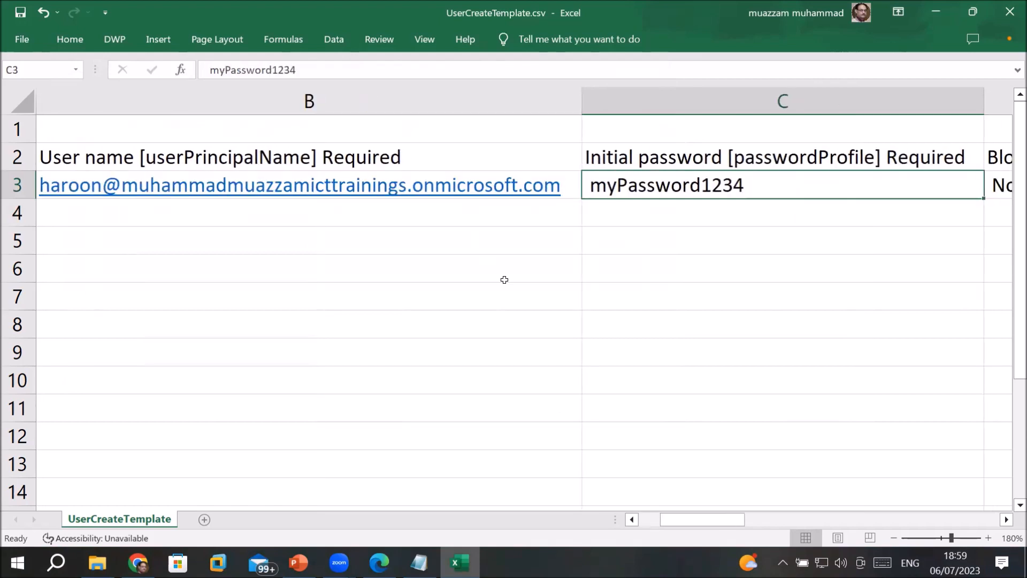
Replace the example initial password in C3 with a new, longer password
{"action": "double_click", "coordinate": [747, 186]}
{"action": "left_click_drag", "start_coordinate": [745, 186], "coordinate": [514, 171]}
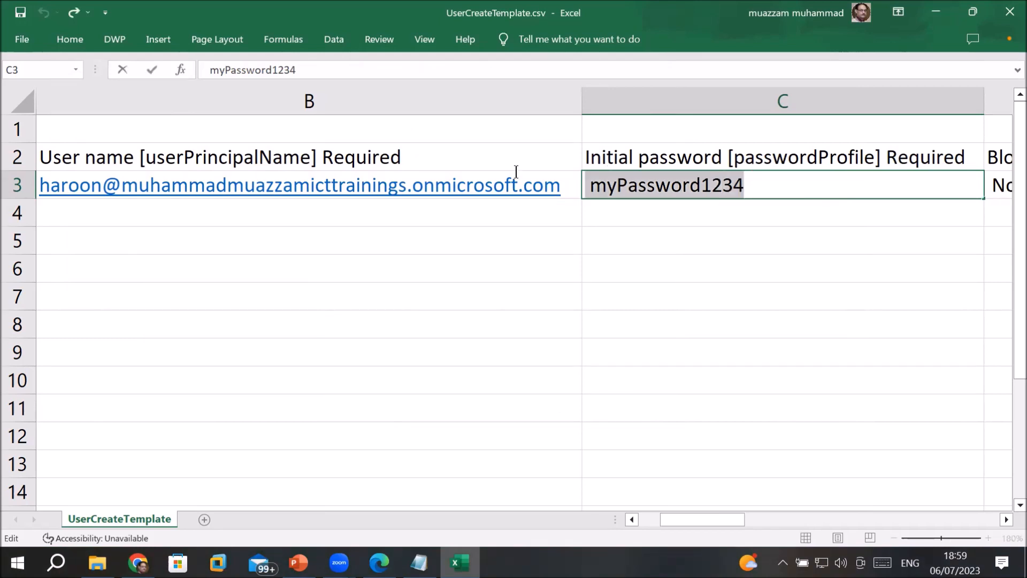
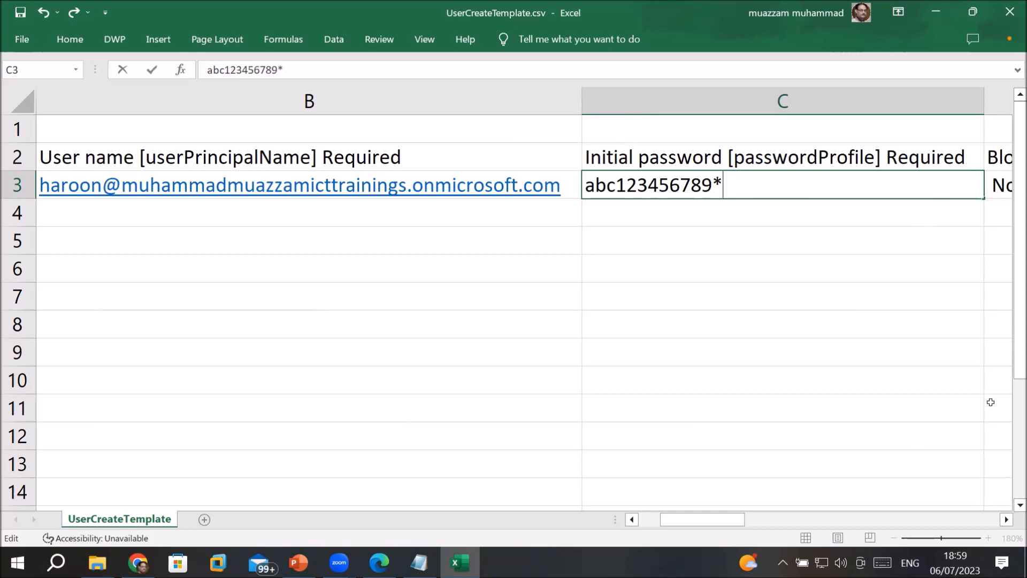
{"action": "left_click", "coordinate": [1006, 519]}
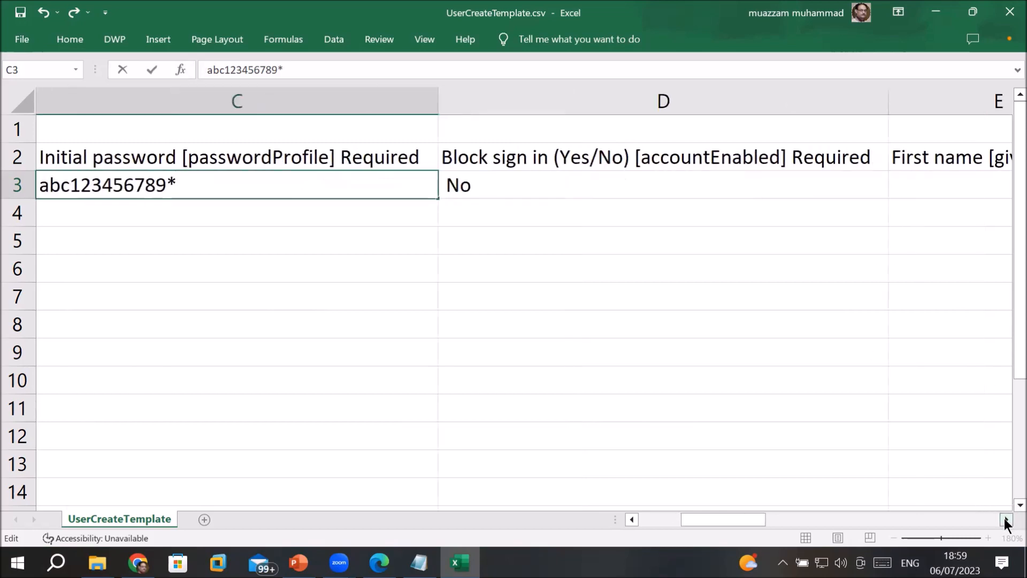
Fill the first user's row: last name, job title Trainee, department IT, Dubai location and street address
{"action": "left_click", "coordinate": [505, 184]}
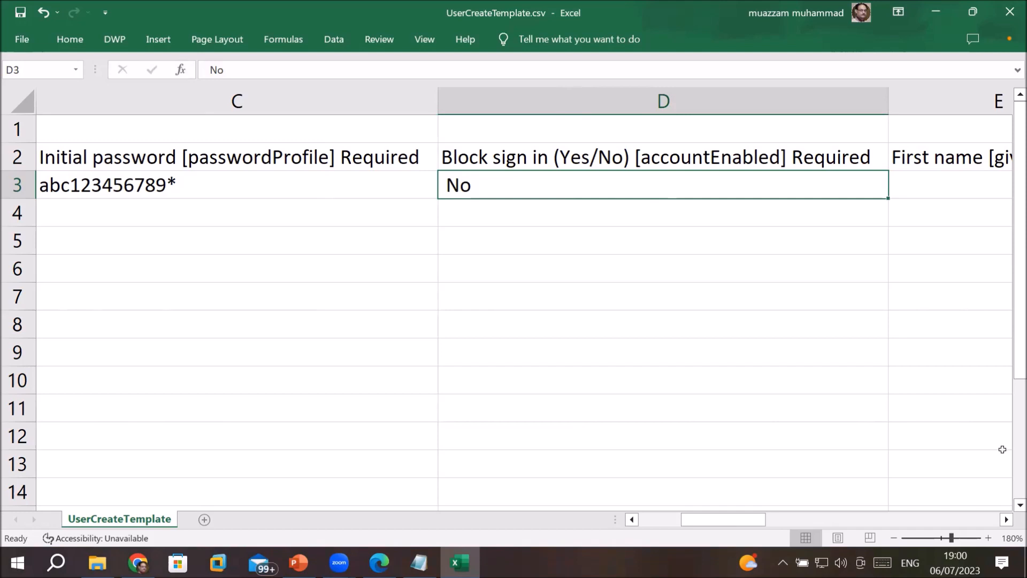
{"action": "left_click", "coordinate": [1005, 519]}
{"action": "left_click", "coordinate": [543, 188]}
{"action": "type", "text": "d\tTrainee"}
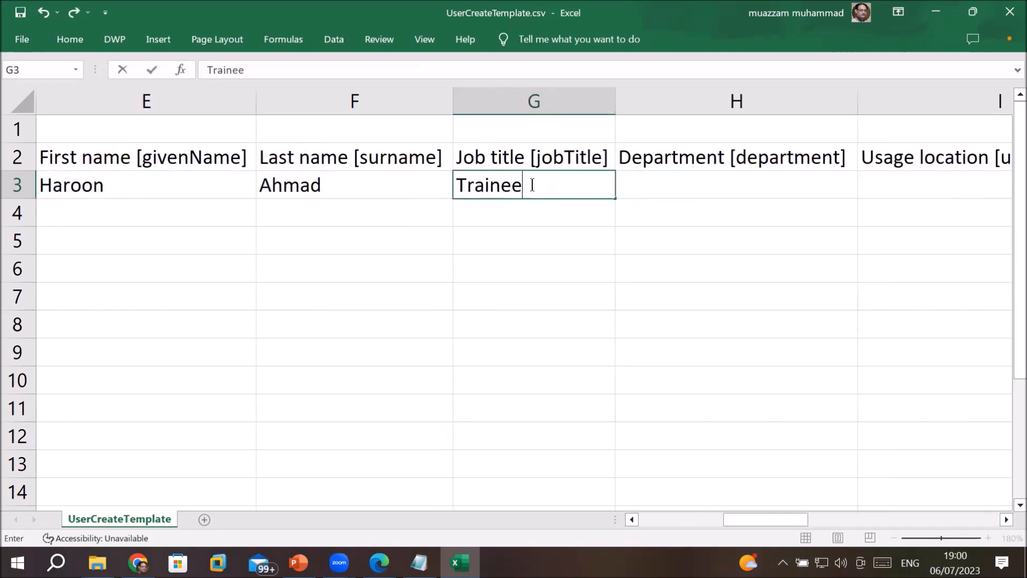
{"action": "key", "text": "Tab"}
{"action": "type", "text": "IT"}
{"action": "key", "text": "Tab"}
{"action": "type", "text": "Dubai"}
{"action": "key", "text": "Tab"}
{"action": "type", "text": "Abu hail\tDubai"}
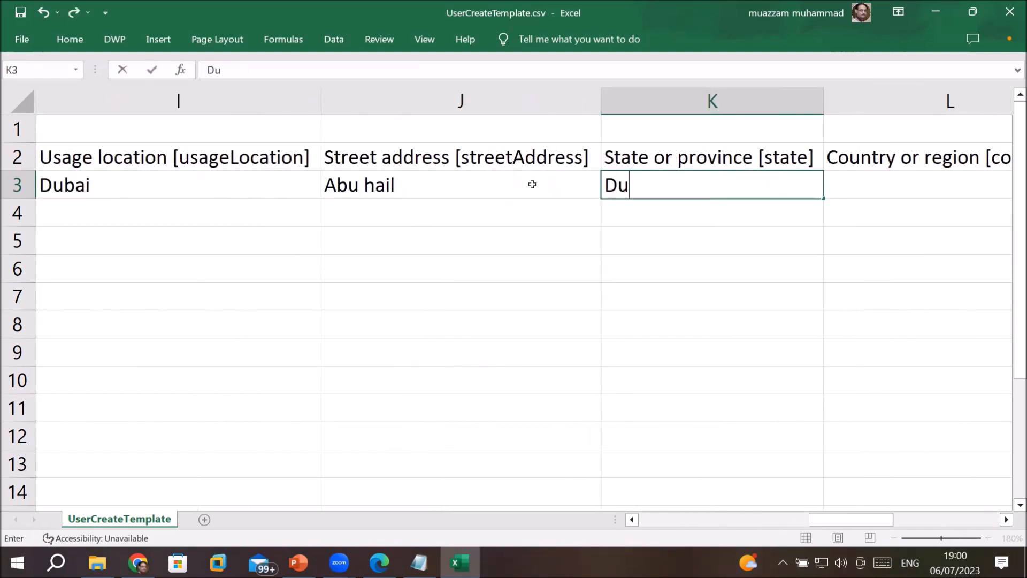
{"action": "key", "text": "Tab"}
{"action": "type", "text": "UAE"}
{"action": "key", "text": "Tab"}
{"action": "type", "text": "Media city"}
{"action": "key", "text": "Tab"}
{"action": "type", "text": "Dubai"}
{"action": "key", "text": "Tab"}
{"action": "key", "text": "Tab"}
{"action": "key", "text": "Tab"}
{"action": "key", "text": "Tab"}
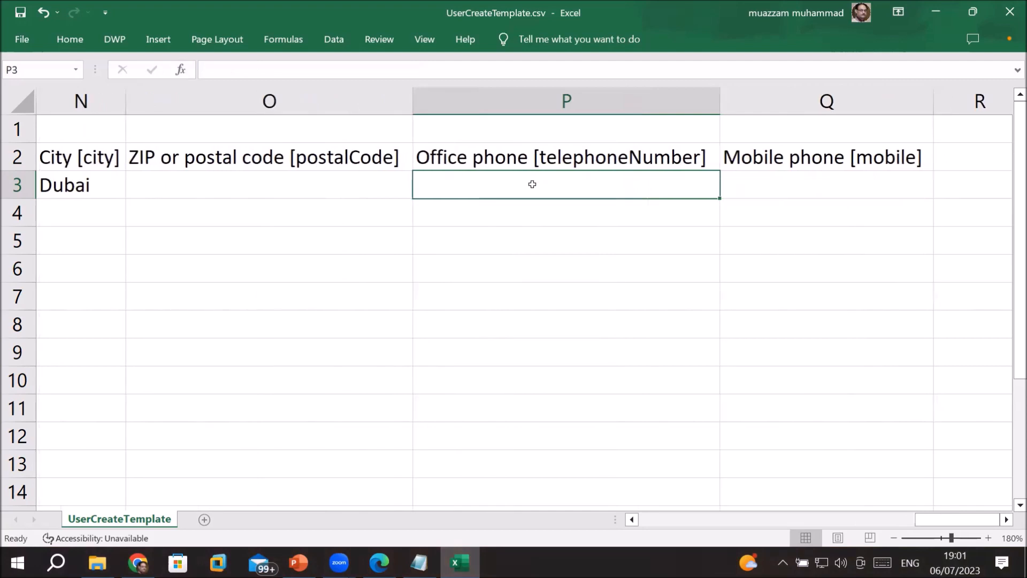
Check the header row from Country or region back to Last name against the entered values
{"action": "key", "text": "shift+Tab"}
{"action": "key", "text": "shift+Tab"}
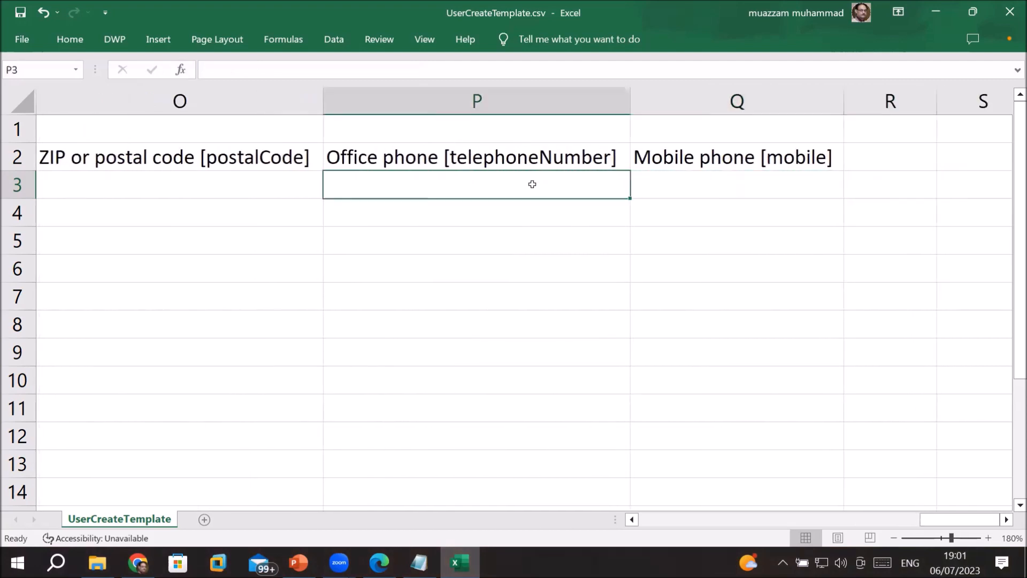
{"action": "key", "text": "Up"}
{"action": "key", "text": "Right"}
{"action": "key", "text": "Right"}
{"action": "key", "text": "Right"}
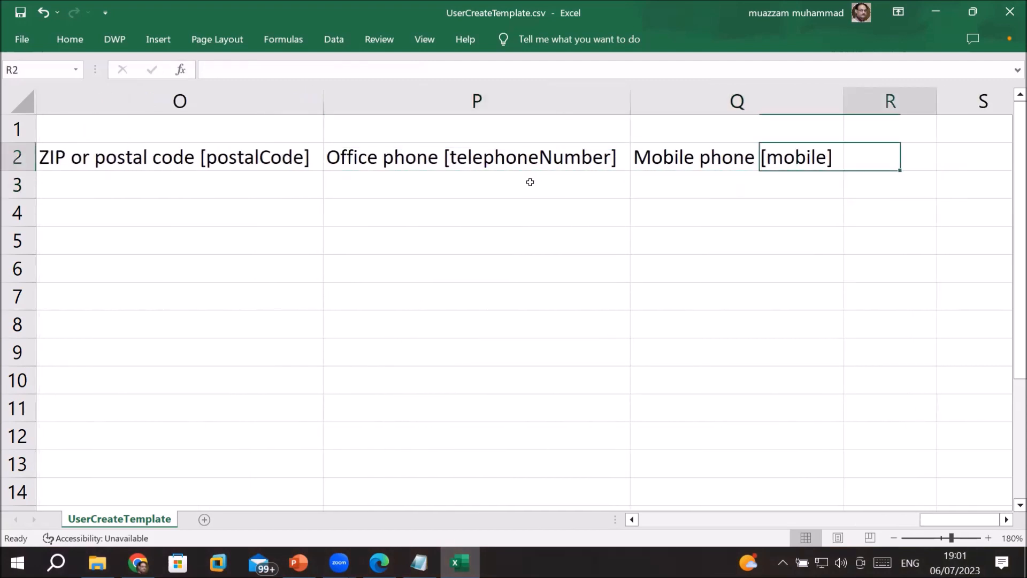
{"action": "key", "text": "Right"}
{"action": "key", "text": "Left"}
{"action": "key", "text": "Left"}
{"action": "key", "text": "Left"}
{"action": "key", "text": "Left"}
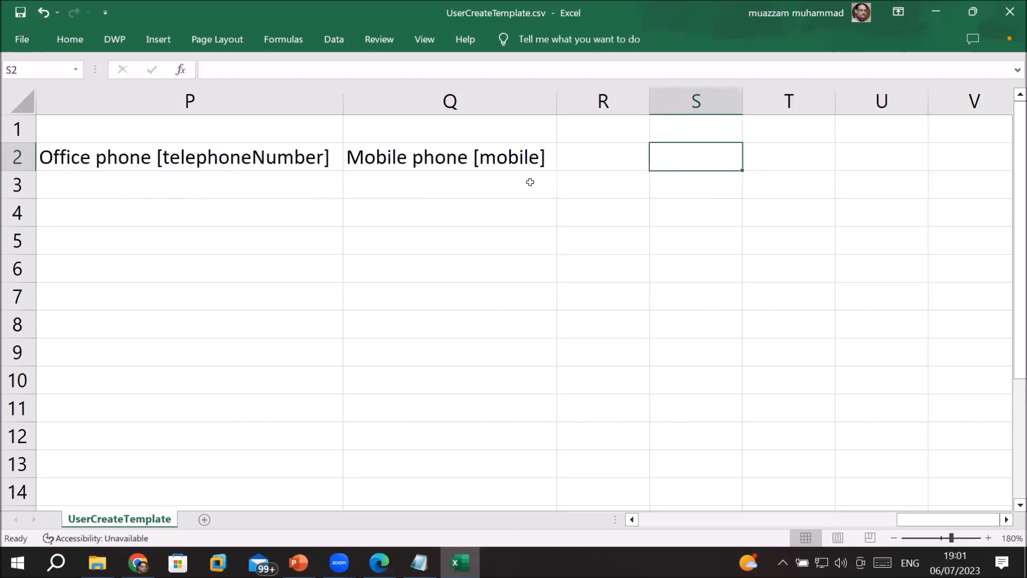
{"action": "key", "text": "Left"}
{"action": "key", "text": "Left"}
{"action": "key", "text": "Left"}
{"action": "key", "text": "Left"}
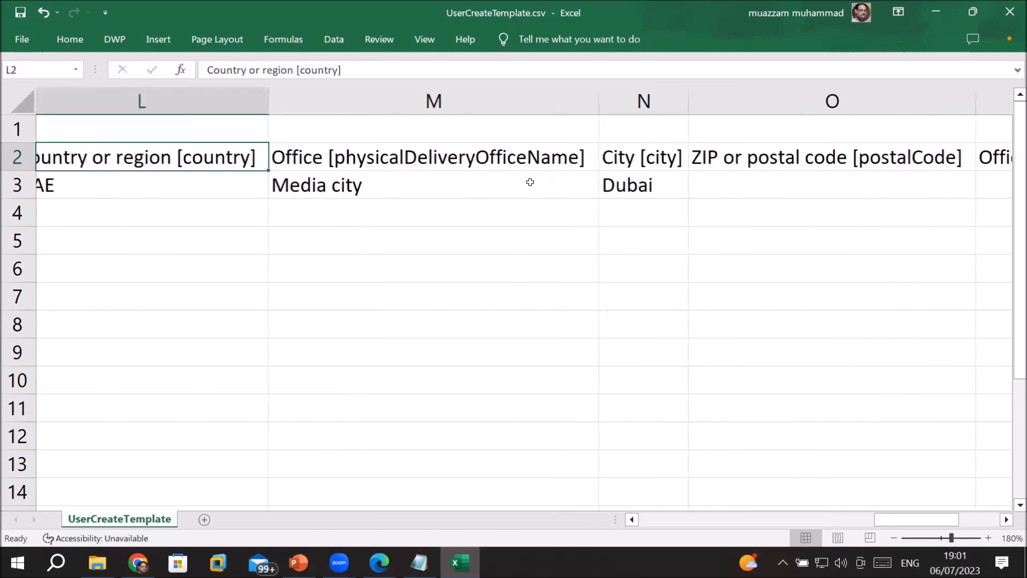
{"action": "key", "text": "Left"}
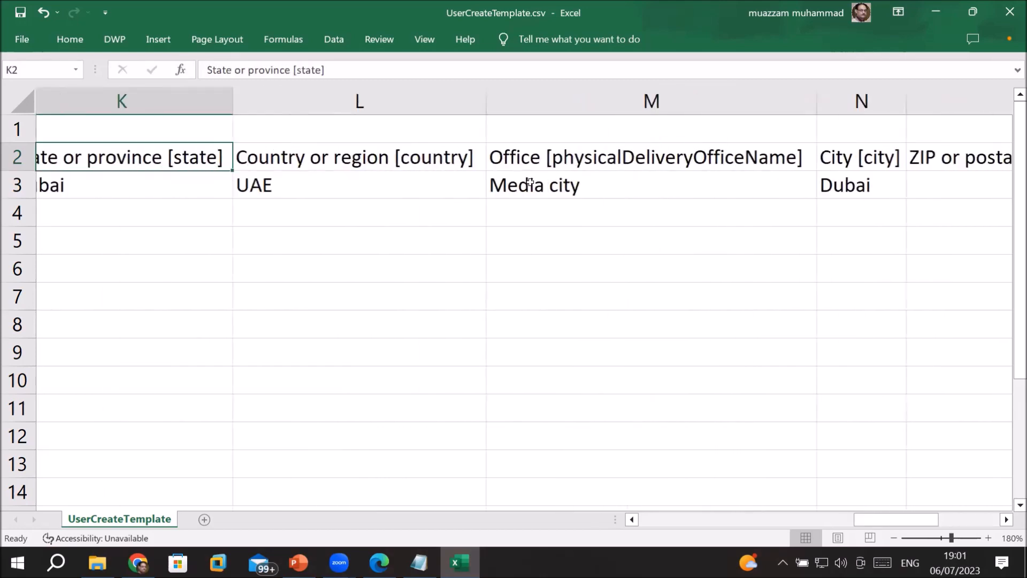
{"action": "key", "text": "Left"}
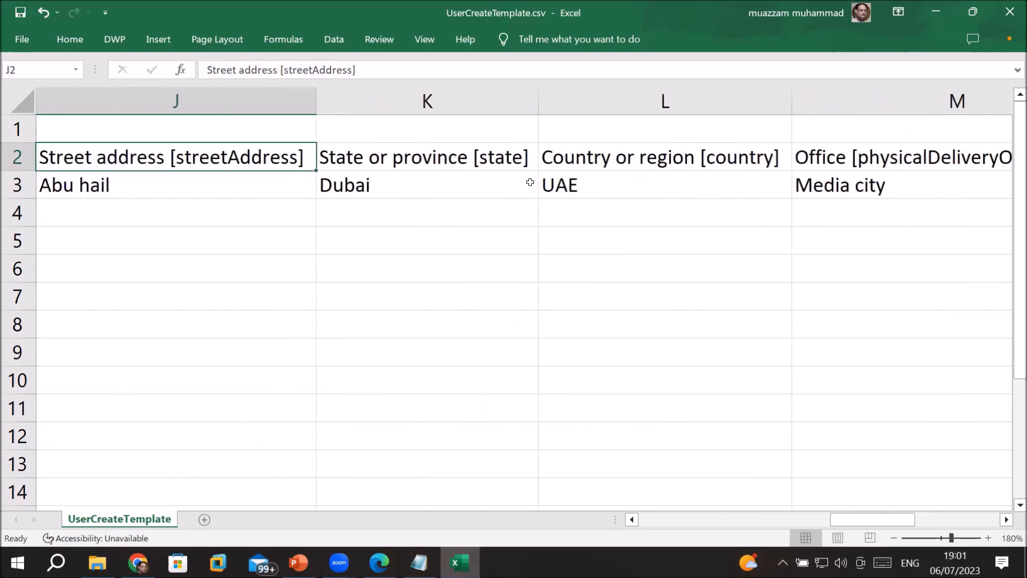
{"action": "key", "text": "Left"}
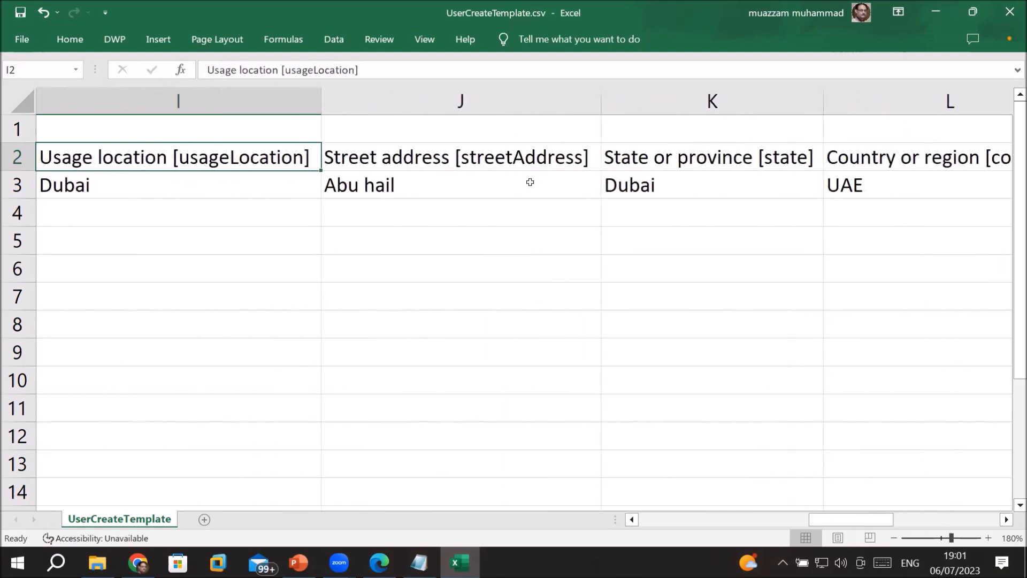
{"action": "key", "text": "Left"}
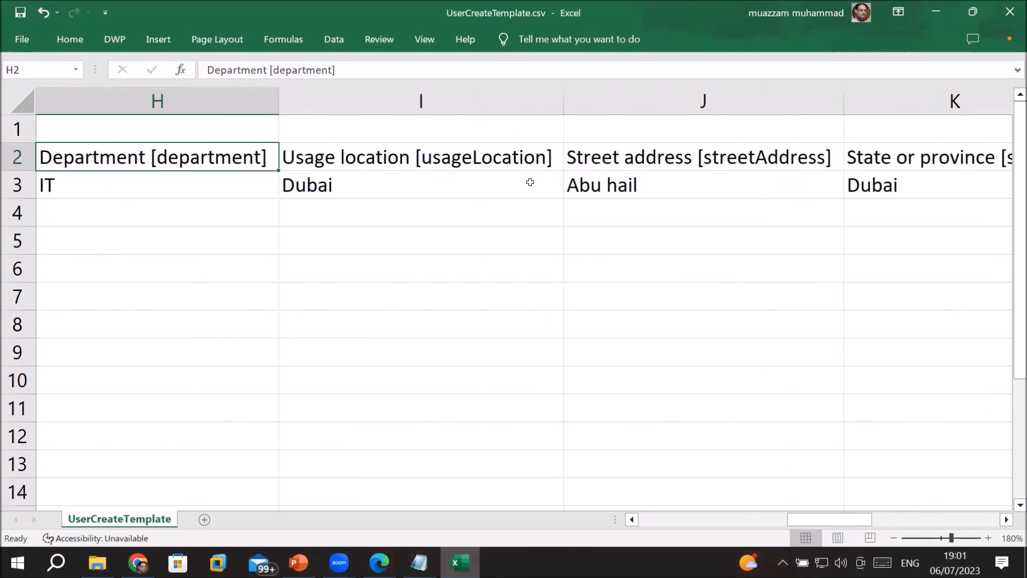
{"action": "key", "text": "Left"}
{"action": "key", "text": "Left"}
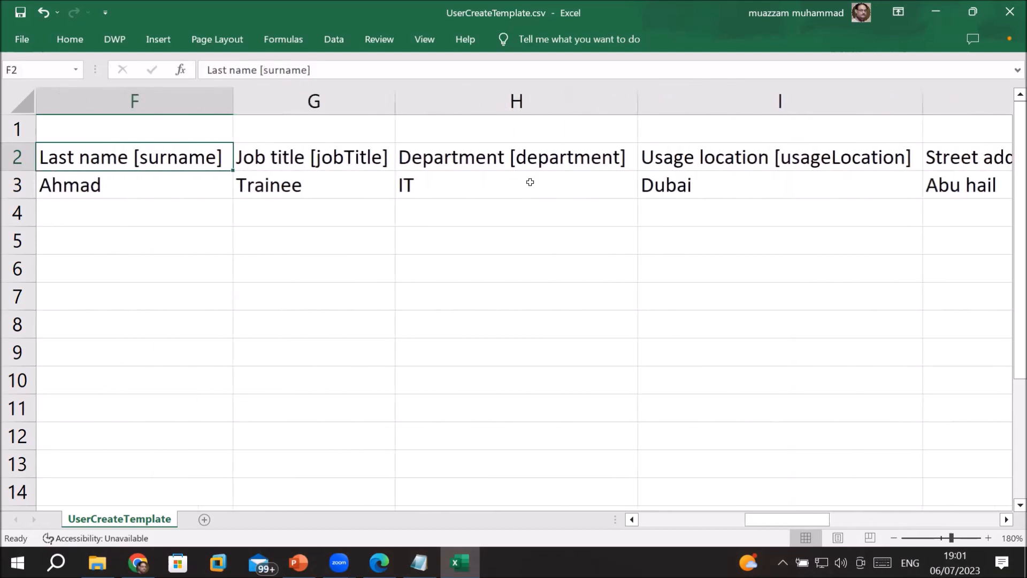
{"action": "key", "text": "Left"}
{"action": "key", "text": "Left"}
{"action": "key", "text": "Left"}
{"action": "key", "text": "Left"}
{"action": "key", "text": "Left"}
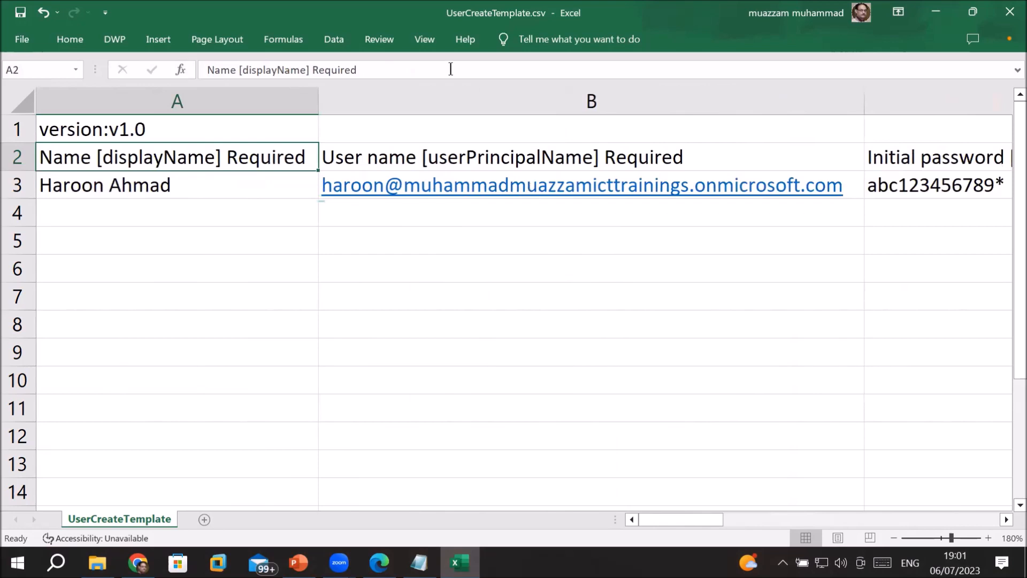
Enter the second user's display name in A4, correcting a typo
{"action": "left_click", "coordinate": [82, 212]}
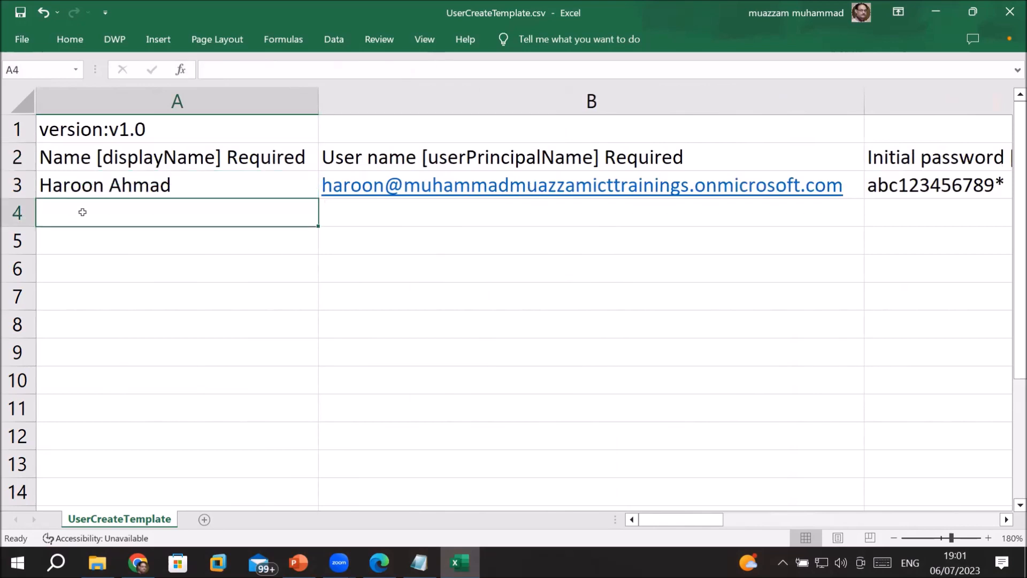
{"action": "type", "text": "YAsi"}
{"action": "key", "text": "BackSpace"}
{"action": "key", "text": "BackSpace"}
{"action": "key", "text": "BackSpace"}
{"action": "type", "text": "asir"}
{"action": "key", "text": "Return"}
{"action": "key", "text": "Up"}
{"action": "key", "text": "Right"}
{"action": "key", "text": "Up"}
Copy the first user name into B4 and replace its prefix before @ with the new user's name
{"action": "left_click_drag", "start_coordinate": [863, 199], "coordinate": [860, 218]}
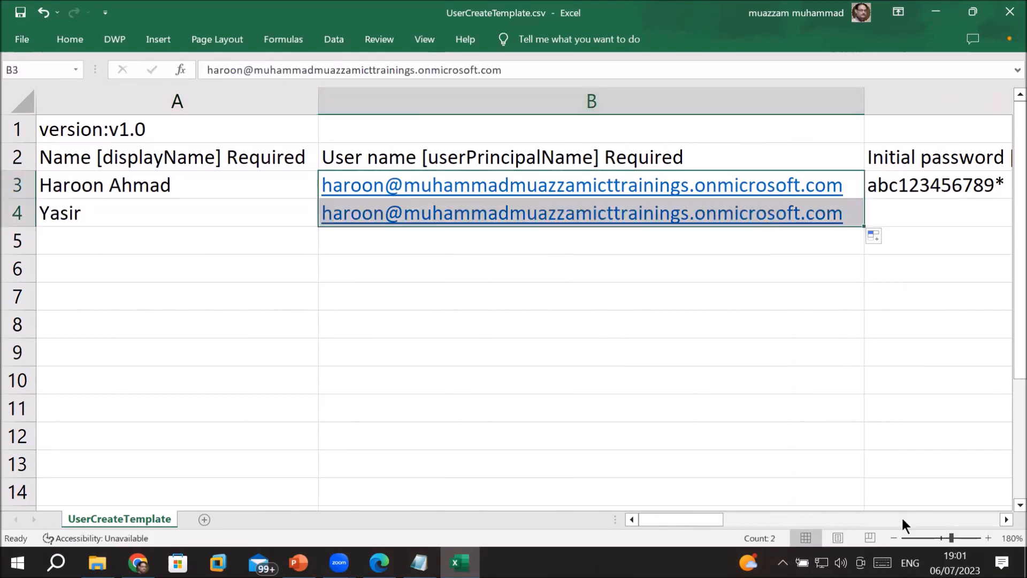
{"action": "key", "text": "Down"}
{"action": "key", "text": "F2"}
{"action": "key", "text": "Left"}
{"action": "key", "text": "Left"}
{"action": "key", "text": "Left"}
{"action": "key", "text": "Left"}
{"action": "key", "text": "Left"}
{"action": "key", "text": "Left"}
{"action": "key", "text": "Left"}
{"action": "key", "text": "Left"}
{"action": "key", "text": "Left"}
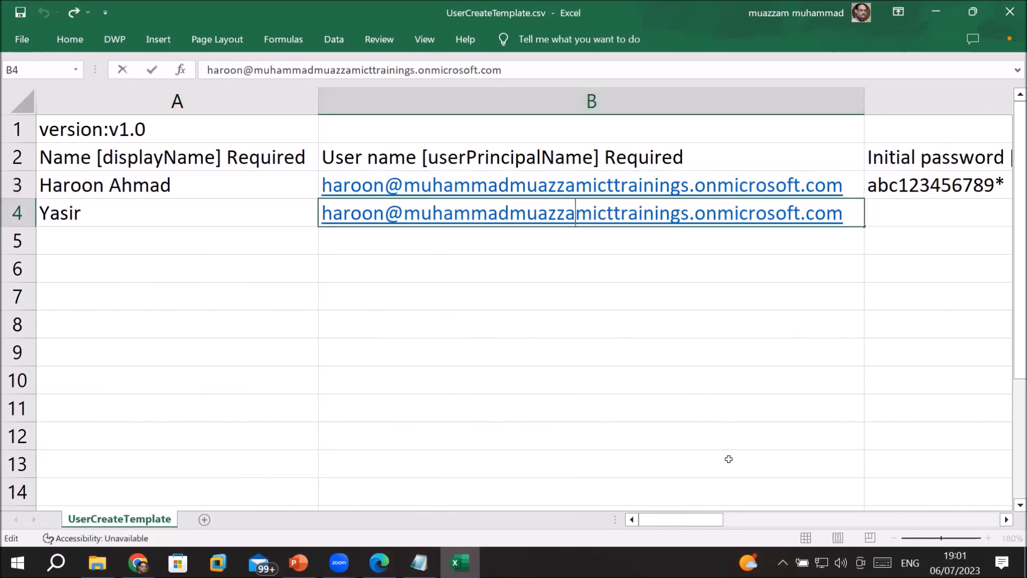
{"action": "key", "text": "Left"}
{"action": "key", "text": "Left"}
{"action": "key", "text": "Left"}
{"action": "key", "text": "Left"}
{"action": "key", "text": "Left"}
{"action": "key", "text": "Left"}
{"action": "key", "text": "Left"}
{"action": "key", "text": "Left"}
{"action": "key", "text": "BackSpace"}
{"action": "key", "text": "BackSpace"}
{"action": "key", "text": "BackSpace"}
{"action": "key", "text": "BackSpace"}
{"action": "key", "text": "BackSpace"}
{"action": "key", "text": "BackSpace"}
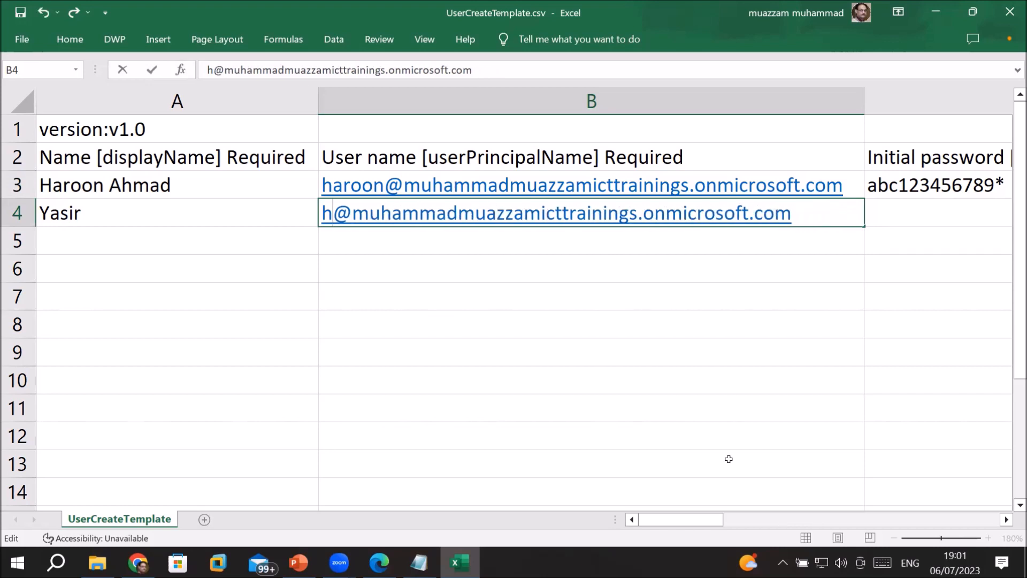
{"action": "type", "text": "yasir"}
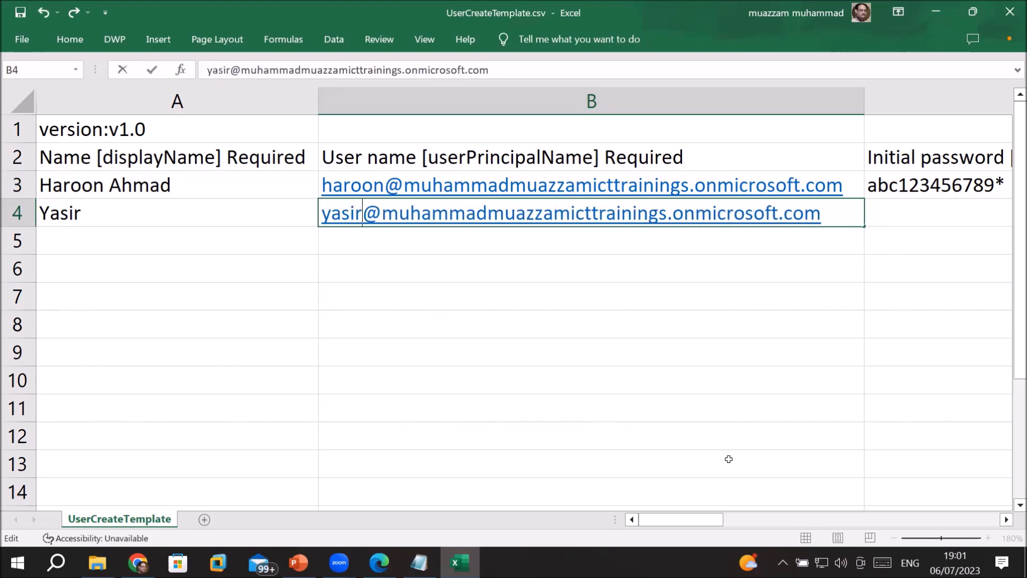
{"action": "key", "text": "Return"}
Move along row 4 to E4 and select cells D3 through F4
{"action": "key", "text": "Right"}
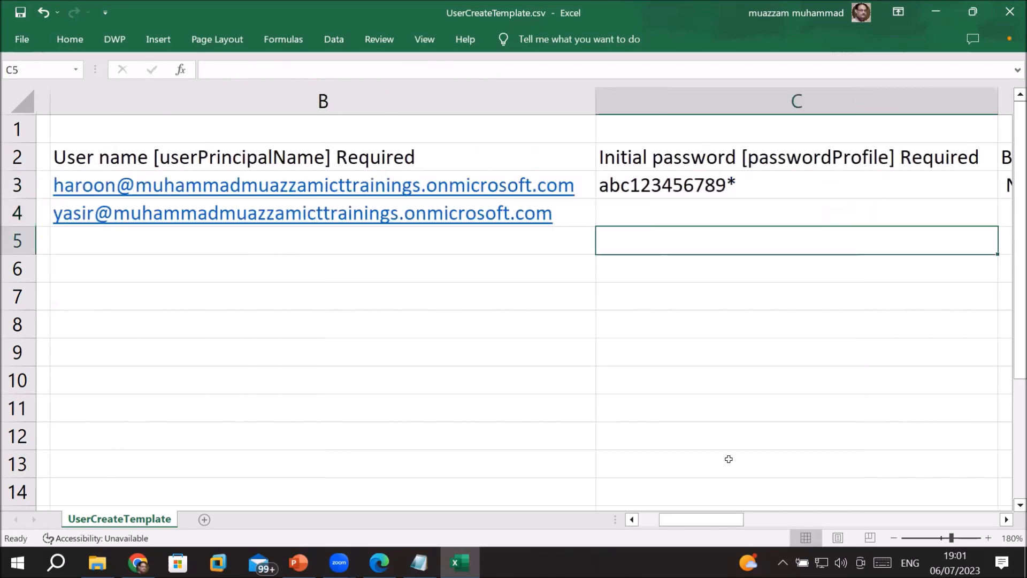
{"action": "key", "text": "Right"}
{"action": "key", "text": "Right"}
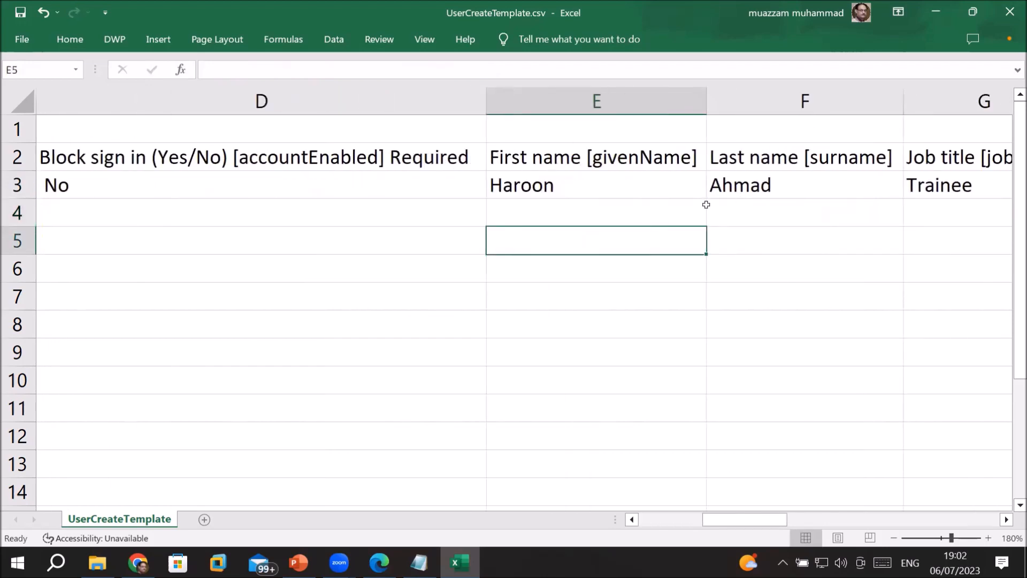
{"action": "left_click", "coordinate": [547, 213]}
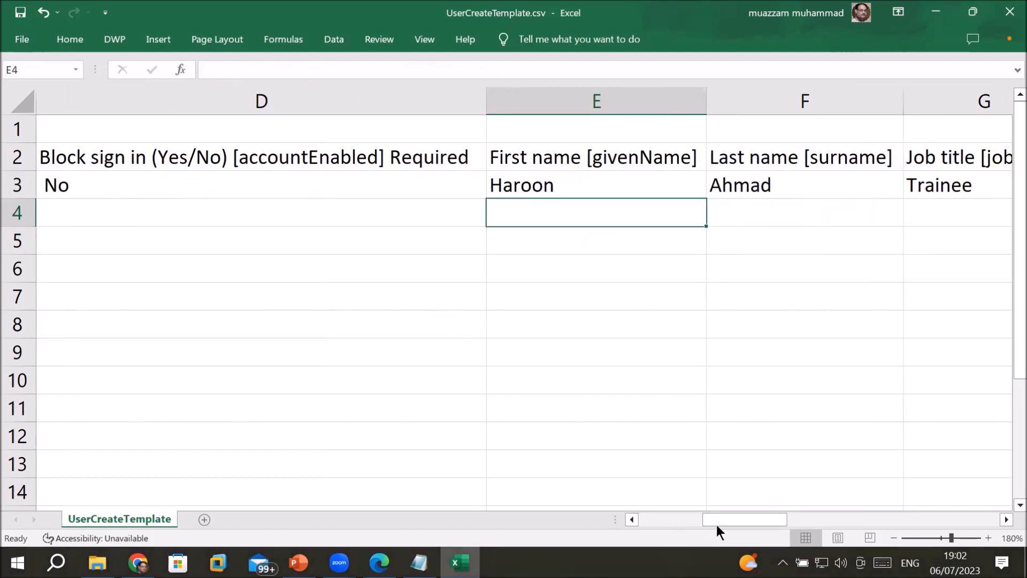
{"action": "left_click_drag", "start_coordinate": [717, 519], "coordinate": [716, 515]}
{"action": "left_click_drag", "start_coordinate": [237, 193], "coordinate": [712, 211]}
{"action": "left_click", "coordinate": [574, 273]}
{"action": "left_click_drag", "start_coordinate": [179, 187], "coordinate": [847, 198]}
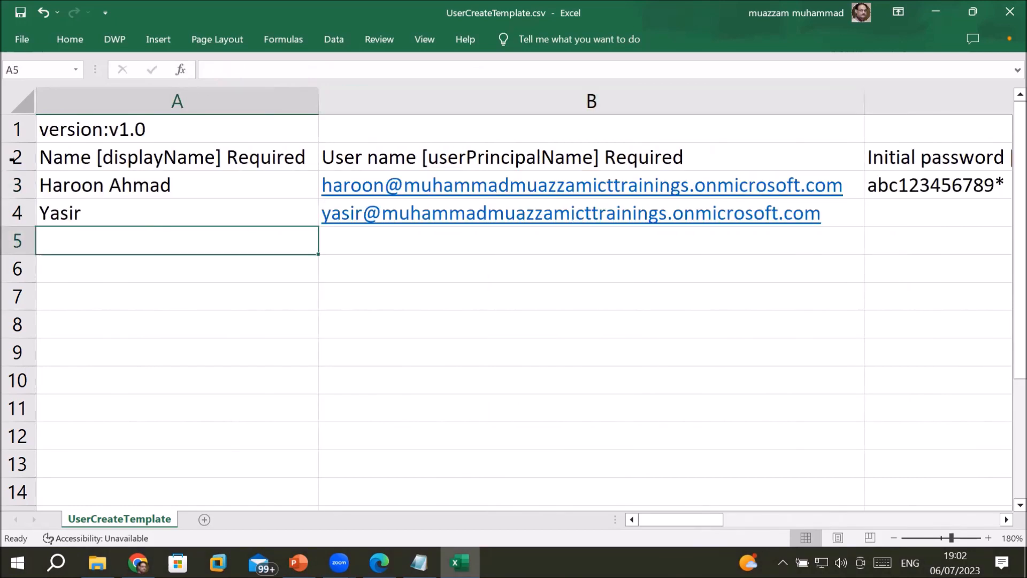
Save UserCreateTemplate.csv, keeping the CSV UTF-8 (Comma delimited) format
{"action": "left_click_drag", "start_coordinate": [13, 130], "coordinate": [12, 154]}
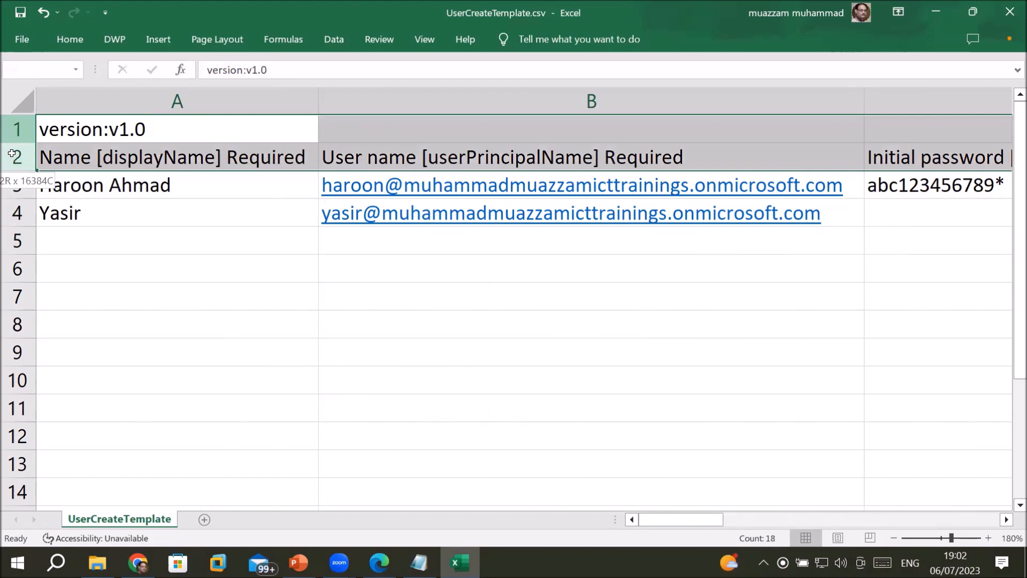
{"action": "left_click_drag", "start_coordinate": [12, 183], "coordinate": [12, 381]}
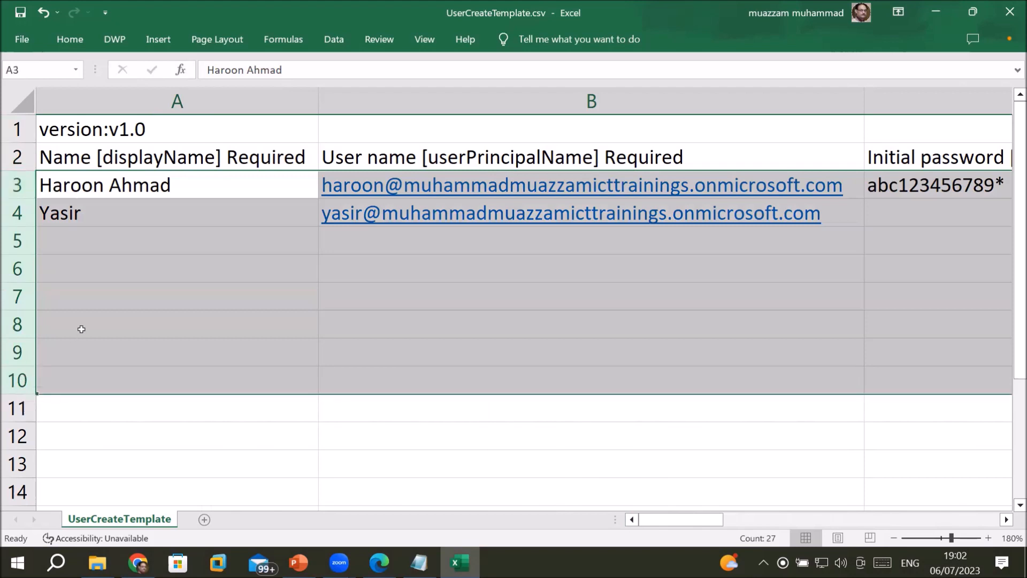
{"action": "left_click", "coordinate": [82, 326]}
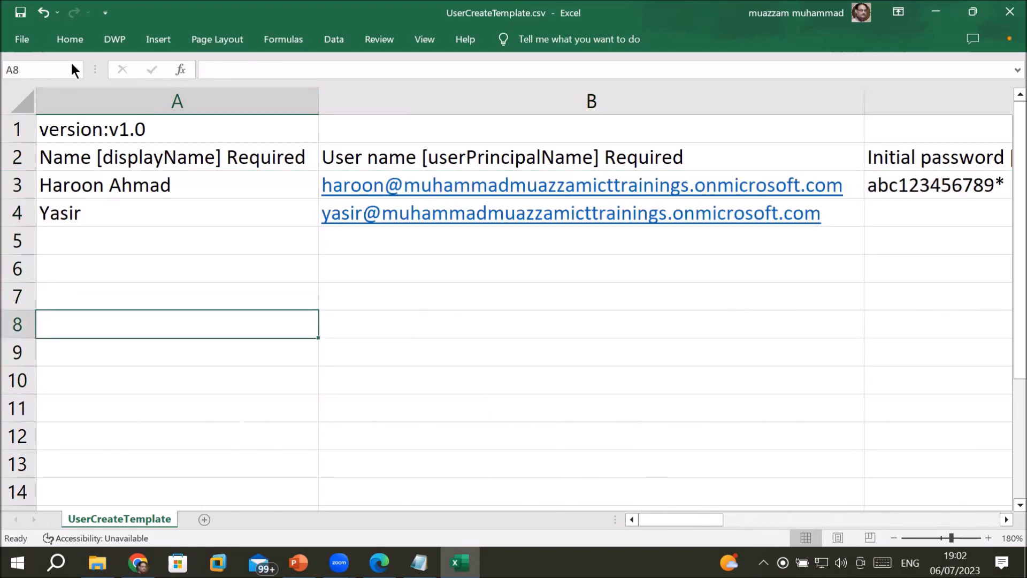
{"action": "left_click", "coordinate": [21, 15]}
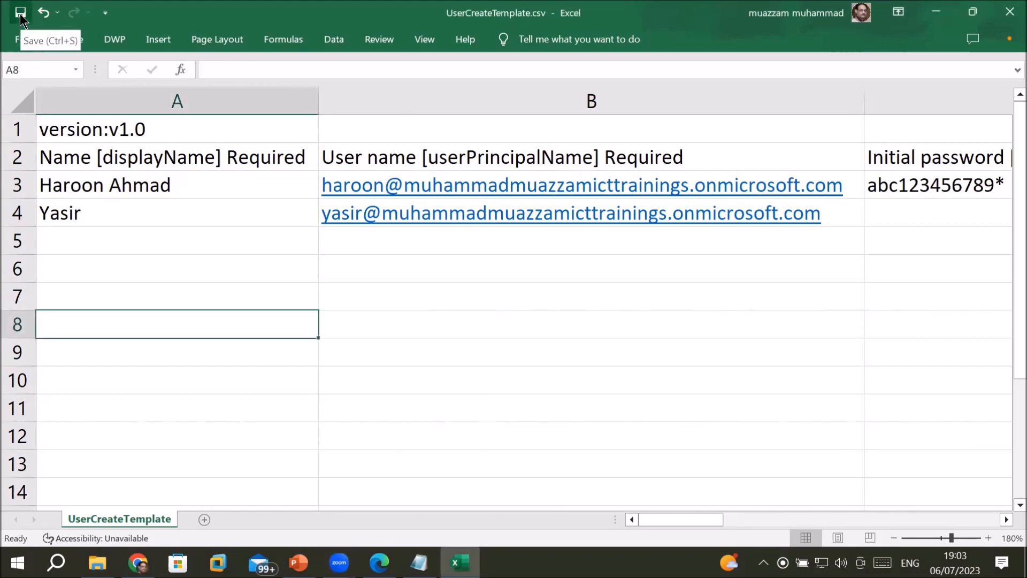
{"action": "left_click", "coordinate": [21, 13]}
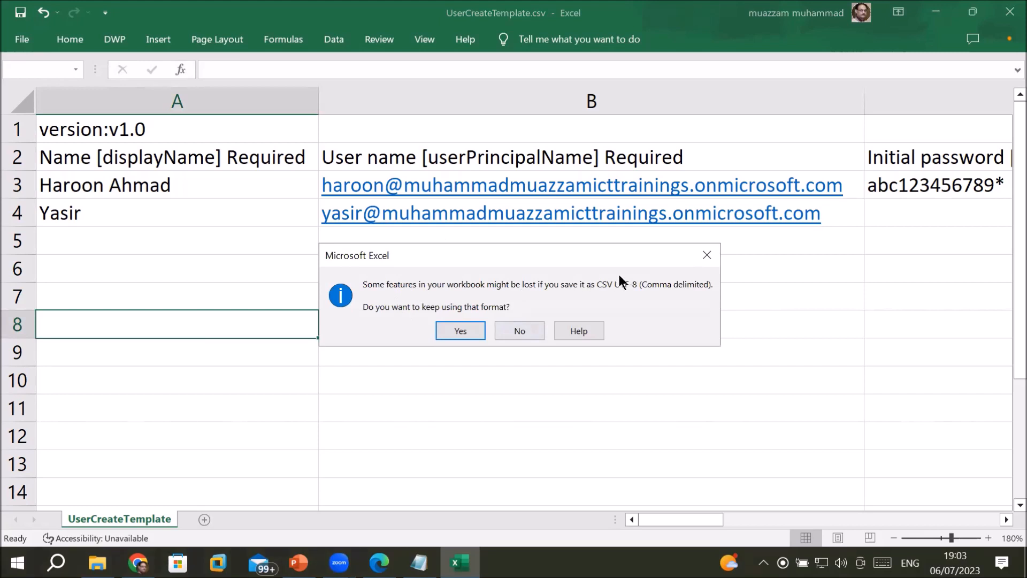
{"action": "left_click", "coordinate": [458, 333]}
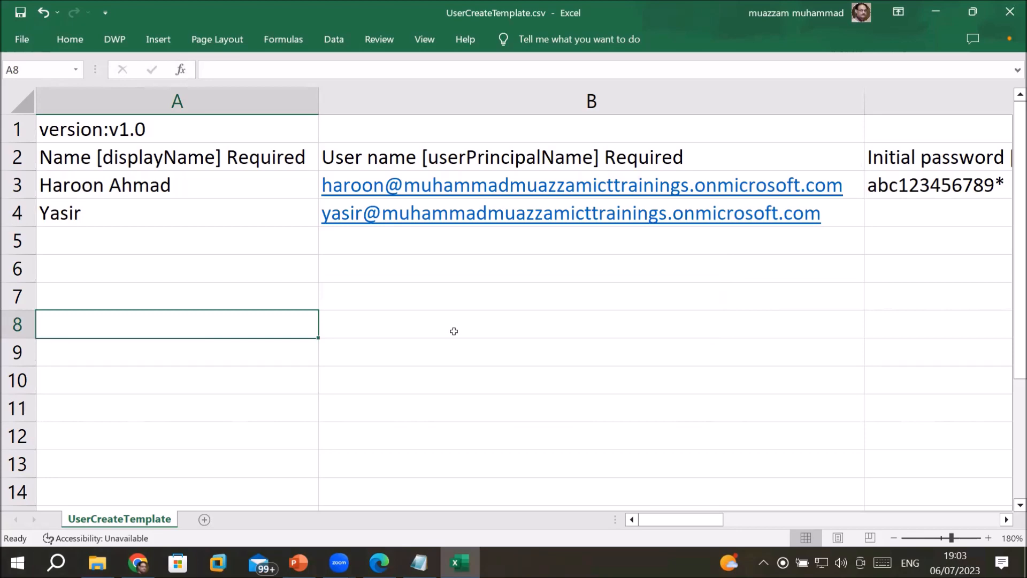
Close Excel and upload UserCreateTemplate.csv from Downloads in Bulk create users
{"action": "left_click", "coordinate": [1010, 11]}
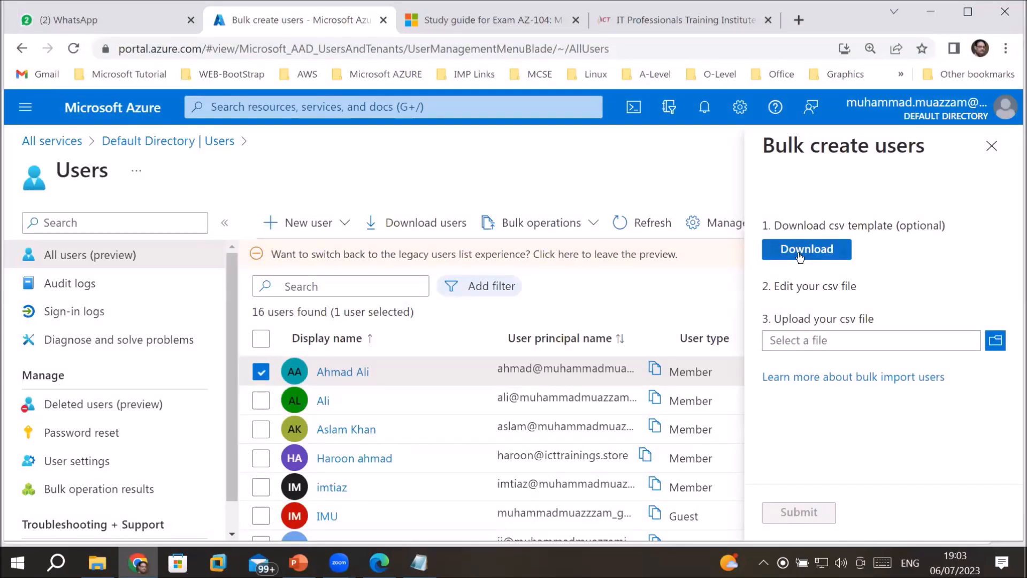
{"action": "left_click_drag", "start_coordinate": [779, 286], "coordinate": [877, 290]}
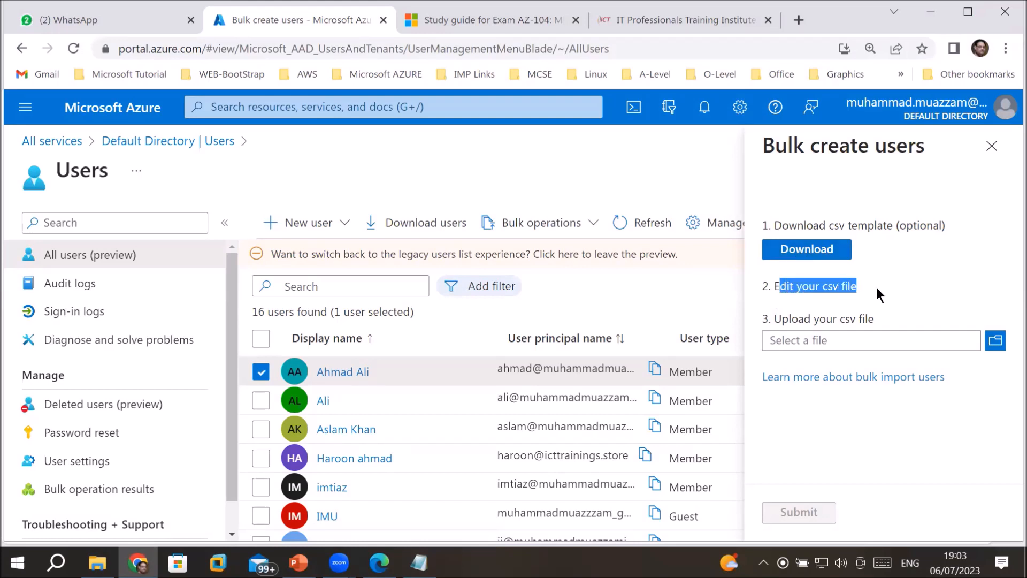
{"action": "triple_click", "coordinate": [787, 316]}
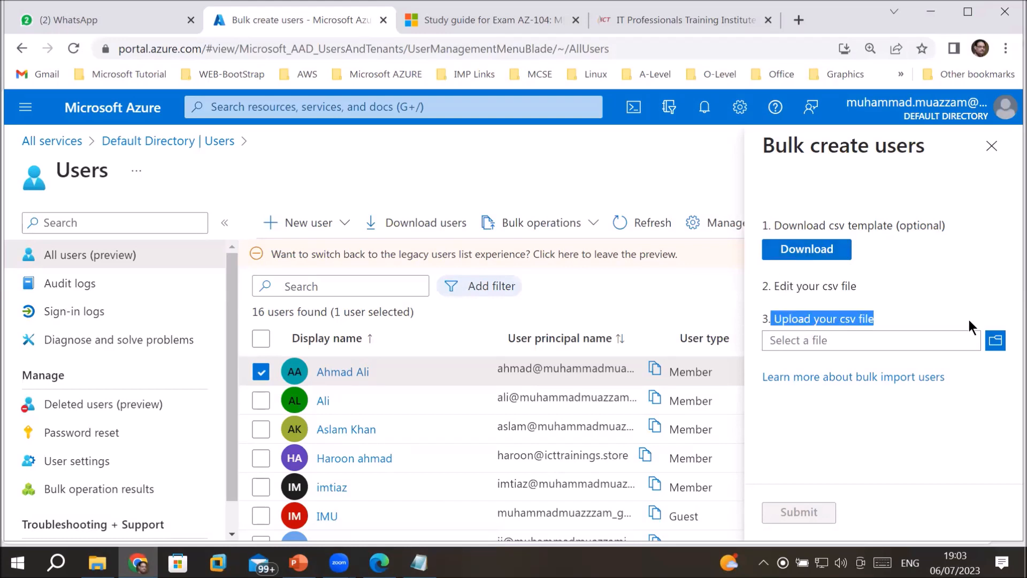
{"action": "left_click", "coordinate": [996, 340]}
{"action": "left_click", "coordinate": [221, 346]}
{"action": "double_click", "coordinate": [402, 187]}
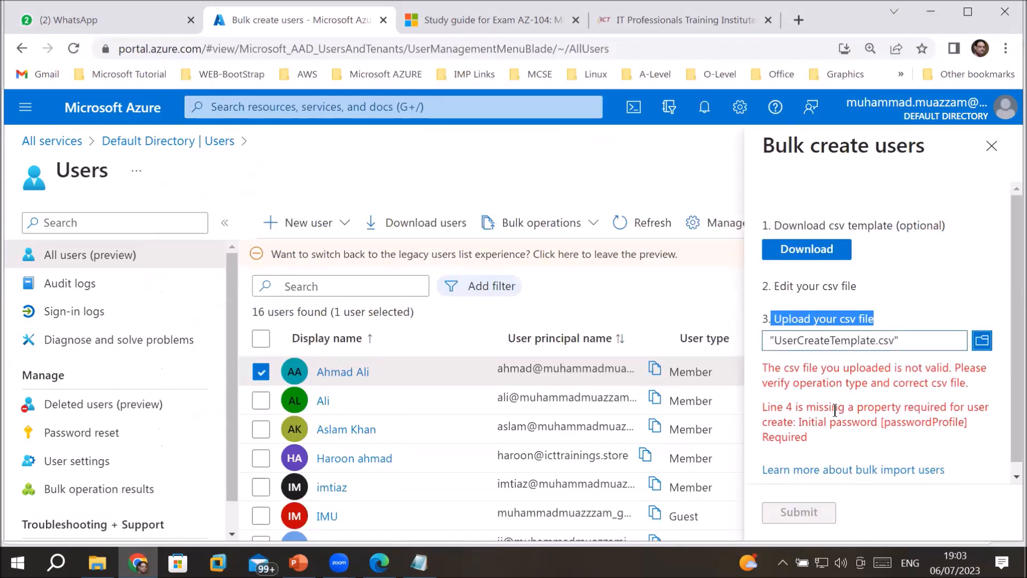
Read the error that line 4 lacks the initial password and check the bulk import help page
{"action": "left_click_drag", "start_coordinate": [777, 407], "coordinate": [966, 407]}
{"action": "left_click_drag", "start_coordinate": [771, 422], "coordinate": [806, 438]}
{"action": "left_click", "coordinate": [766, 469]}
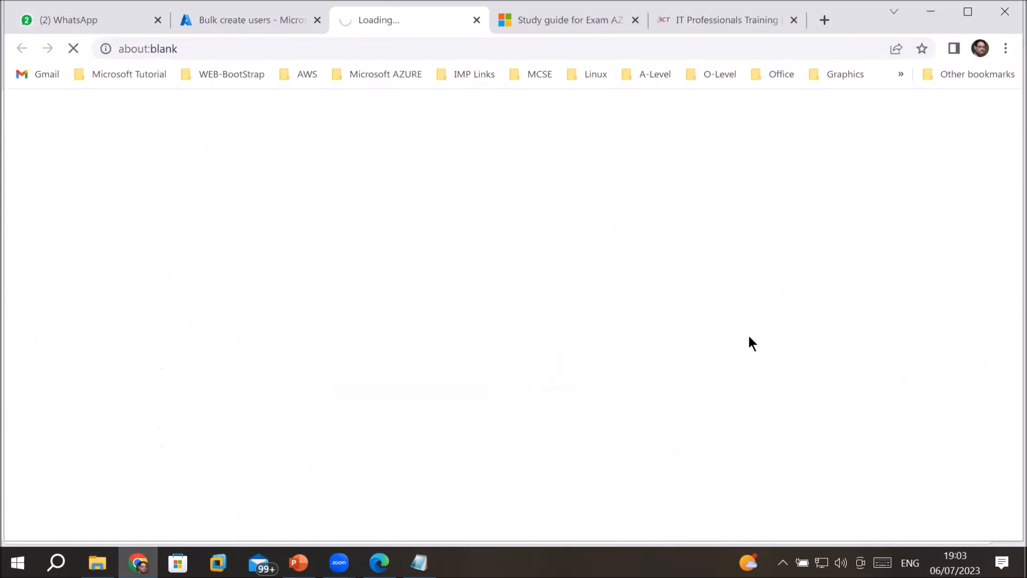
{"action": "left_click", "coordinate": [476, 19]}
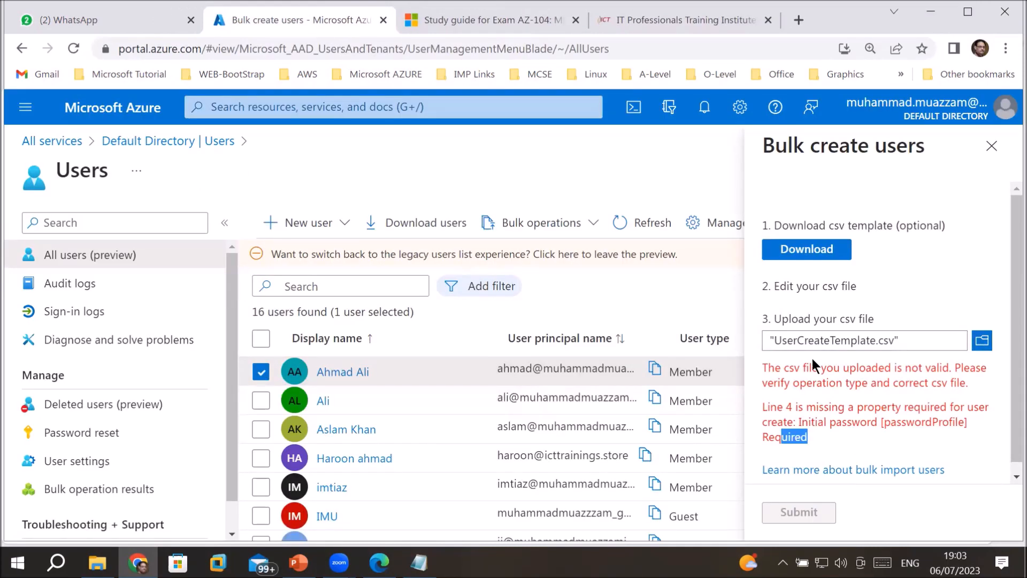
Reopen UserCreateTemplate.csv from Downloads and autofit all columns to their contents
{"action": "left_click", "coordinate": [97, 562]}
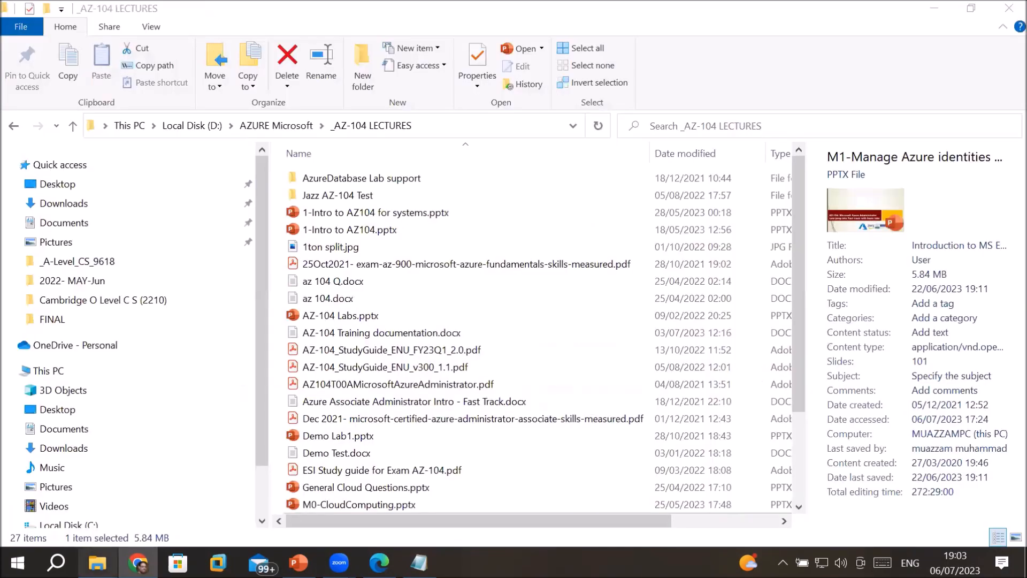
{"action": "left_click", "coordinate": [106, 199]}
{"action": "double_click", "coordinate": [317, 224]}
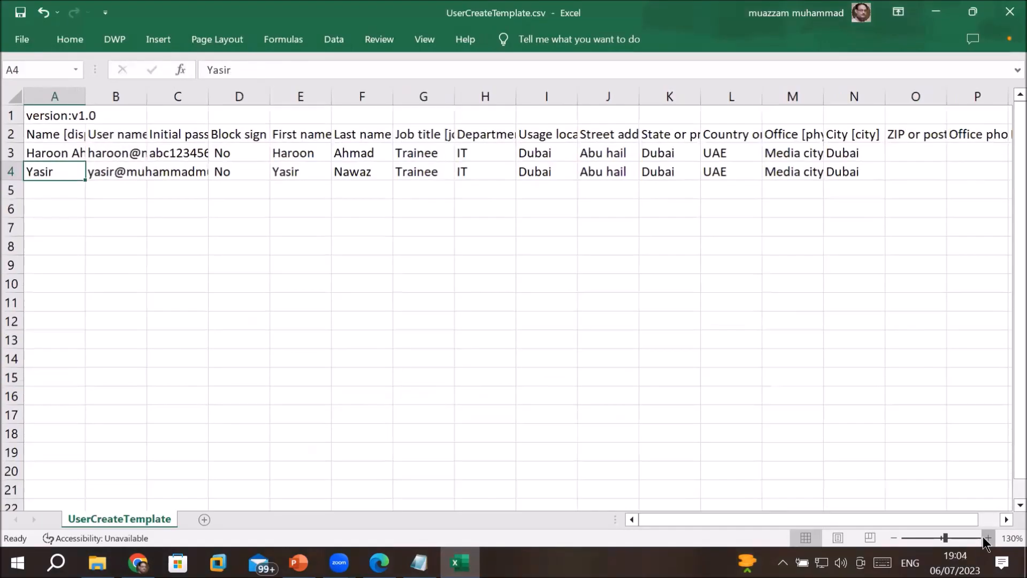
{"action": "left_click", "coordinate": [988, 538]}
{"action": "left_click", "coordinate": [987, 538]}
{"action": "left_click", "coordinate": [988, 539]}
{"action": "left_click", "coordinate": [988, 538]}
{"action": "left_click", "coordinate": [987, 538]}
{"action": "left_click", "coordinate": [988, 538]}
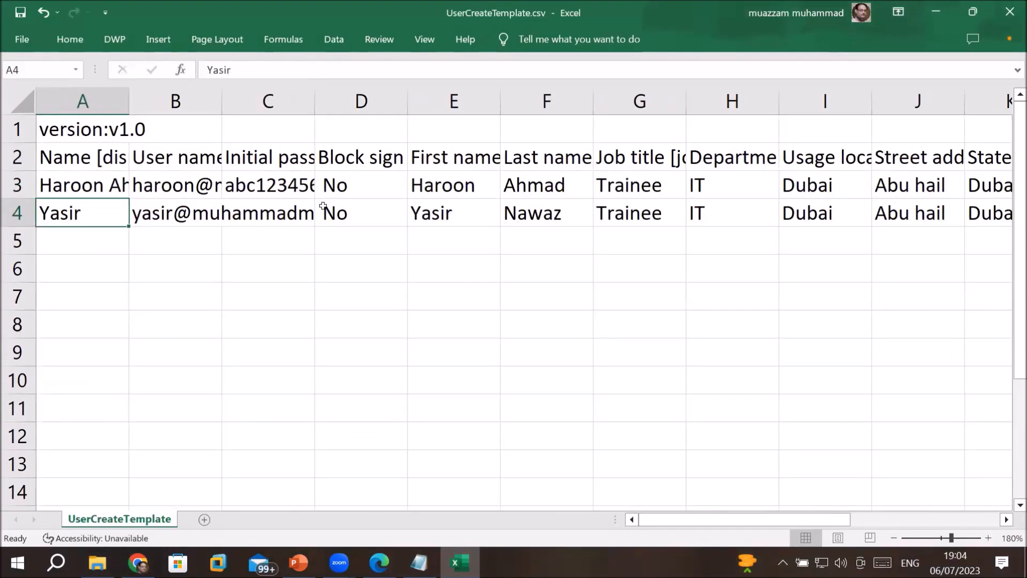
{"action": "left_click", "coordinate": [22, 101]}
{"action": "double_click", "coordinate": [132, 103]}
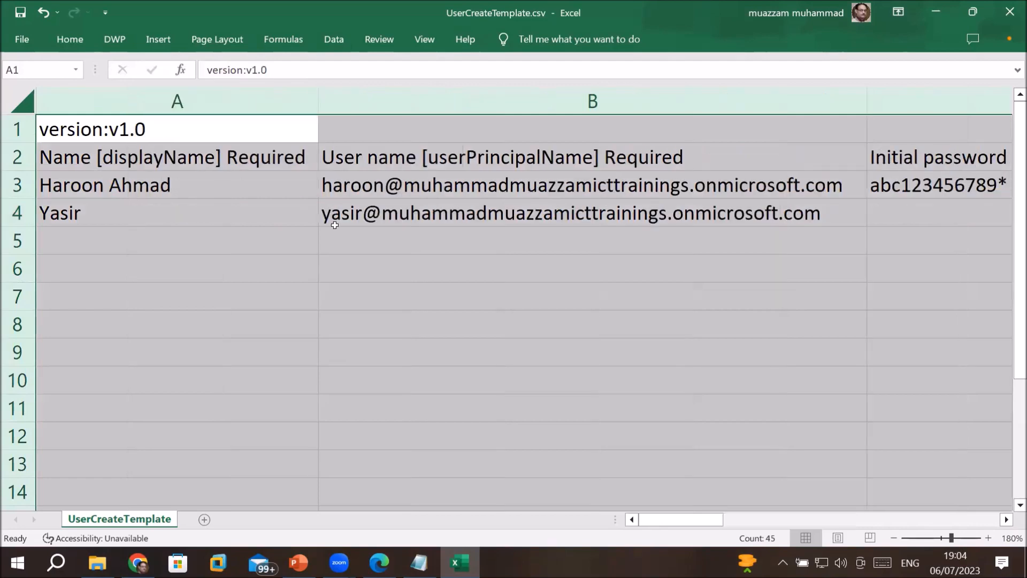
Copy the initial password from C3 down into C4 for the second user
{"action": "left_click", "coordinate": [926, 218]}
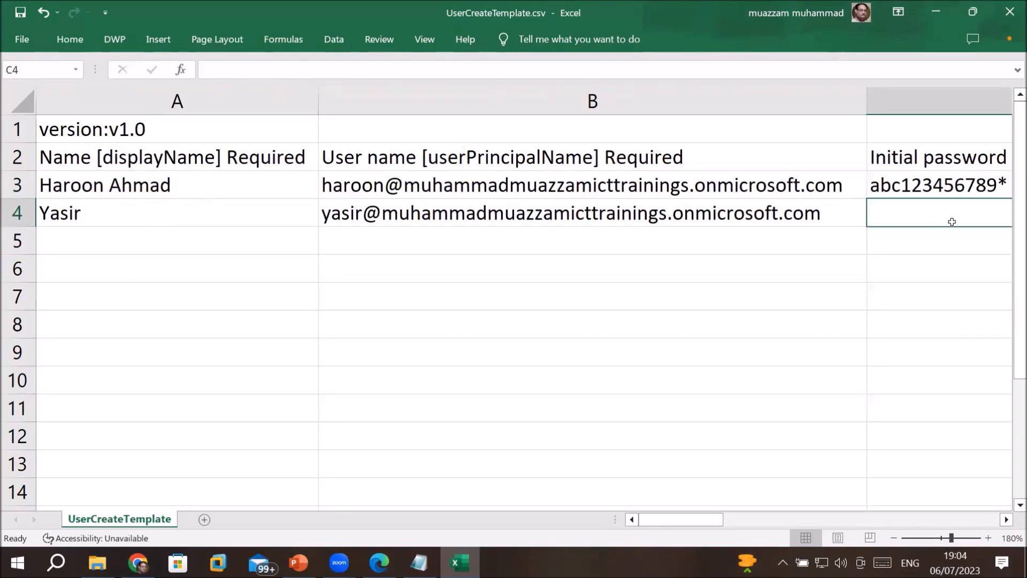
{"action": "left_click", "coordinate": [1006, 519]}
{"action": "left_click", "coordinate": [1006, 519]}
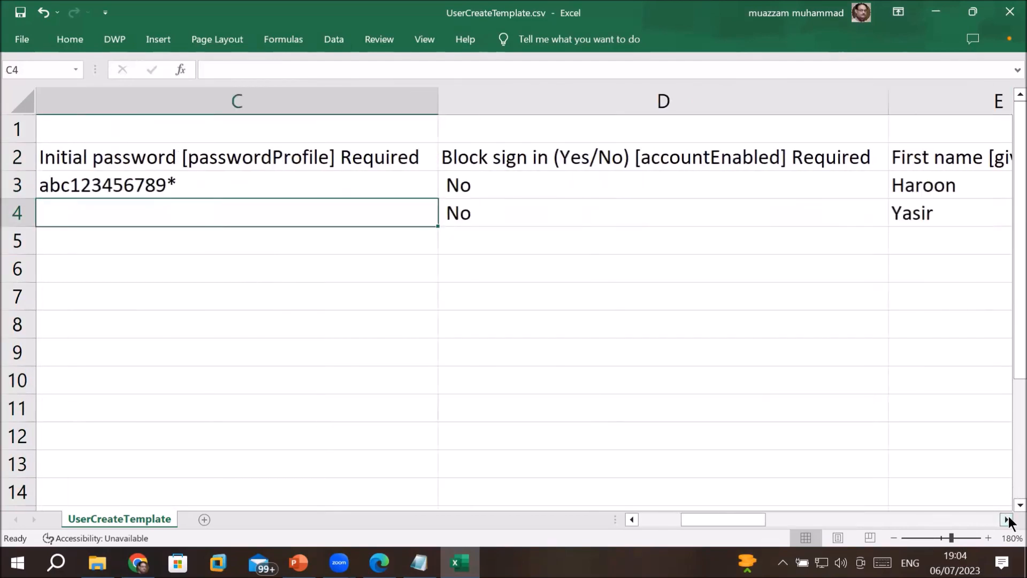
{"action": "left_click", "coordinate": [367, 183]}
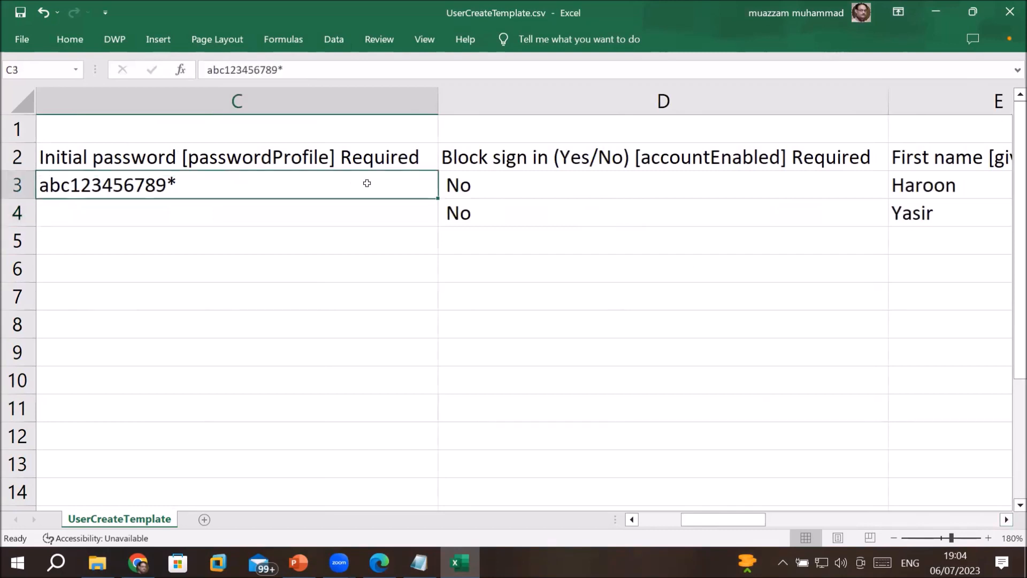
{"action": "left_click_drag", "start_coordinate": [442, 202], "coordinate": [439, 219]}
Submit the corrected UserCreateTemplate.csv and view the bulk operation results reporting Succeeded
{"action": "left_click", "coordinate": [332, 214]}
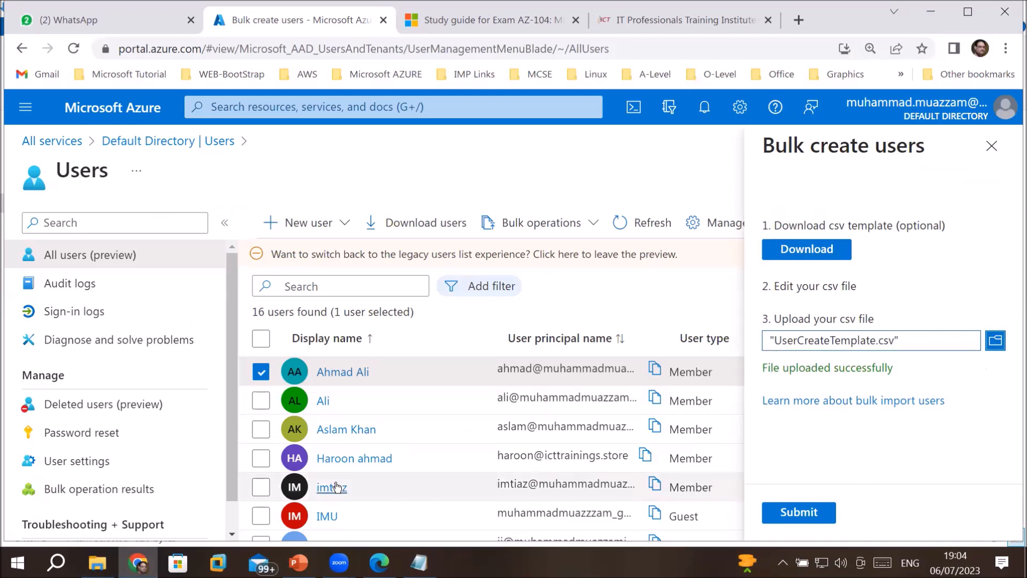
{"action": "left_click", "coordinate": [798, 514]}
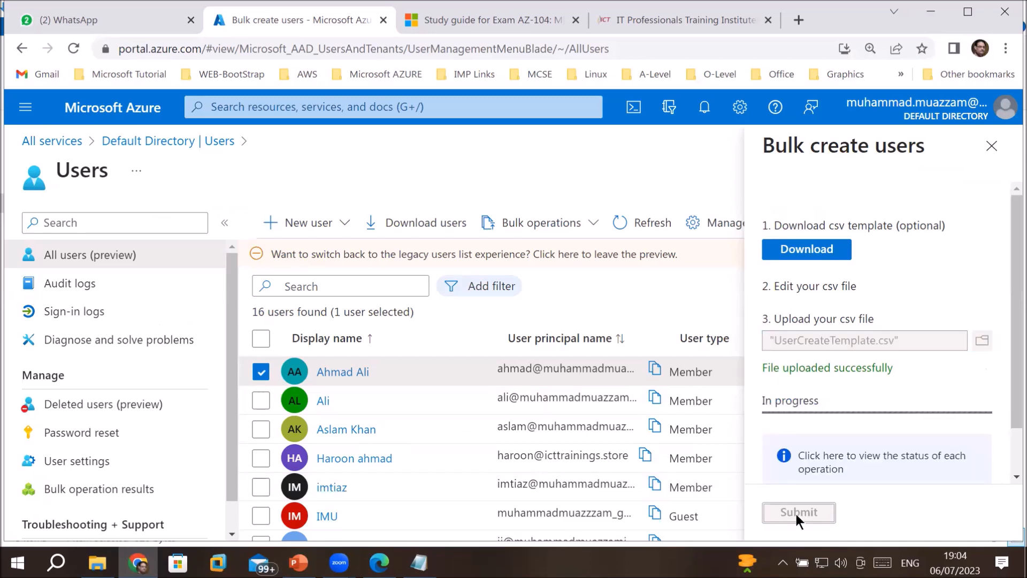
{"action": "left_click", "coordinate": [853, 464]}
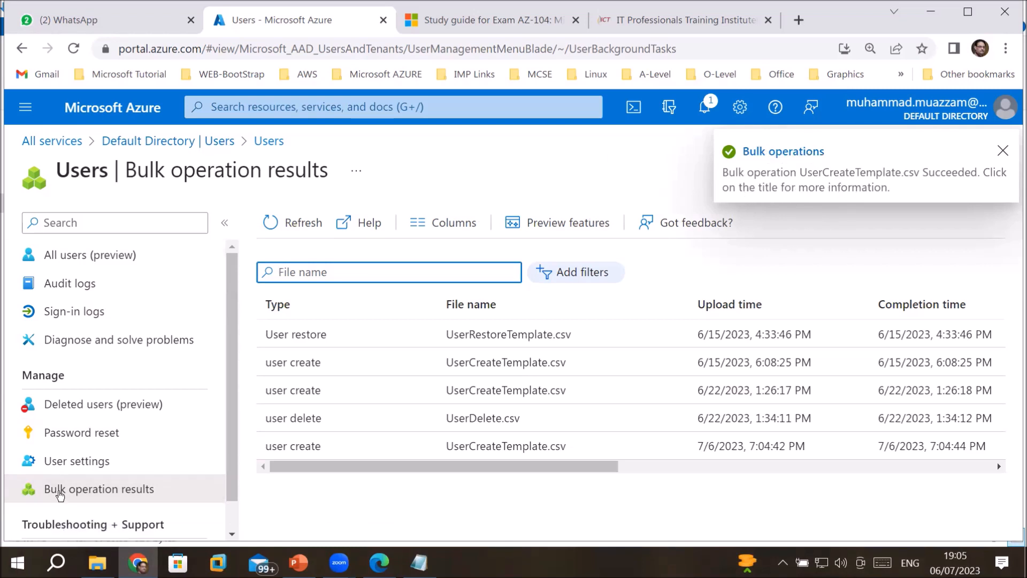
{"action": "left_click", "coordinate": [80, 492]}
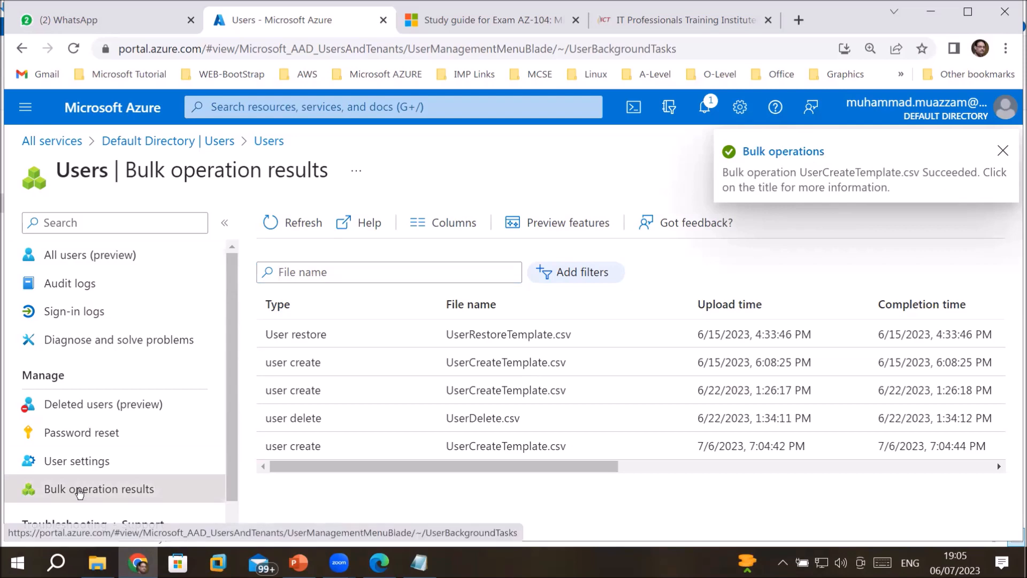
{"action": "left_click", "coordinate": [223, 142]}
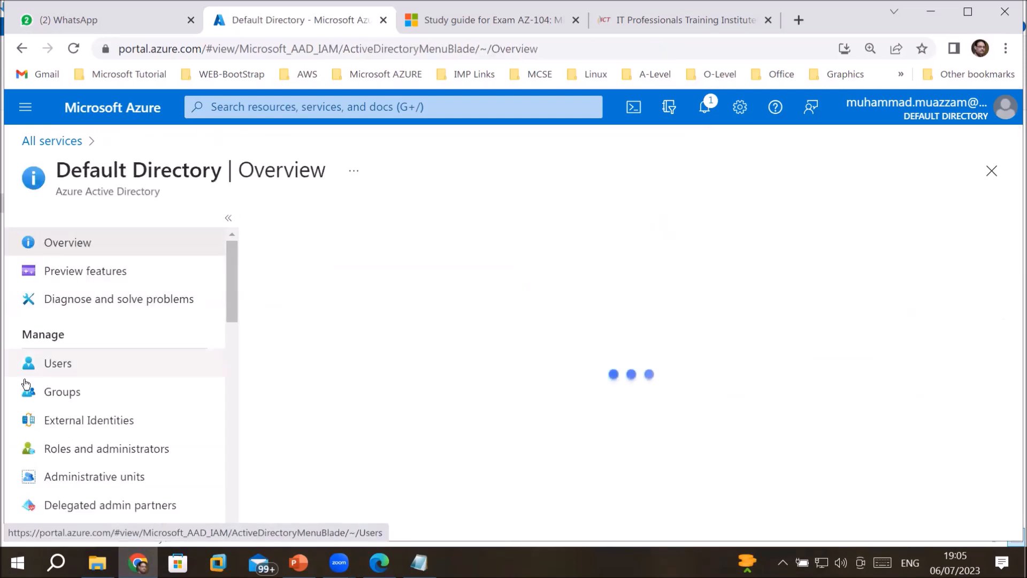
{"action": "left_click", "coordinate": [52, 365]}
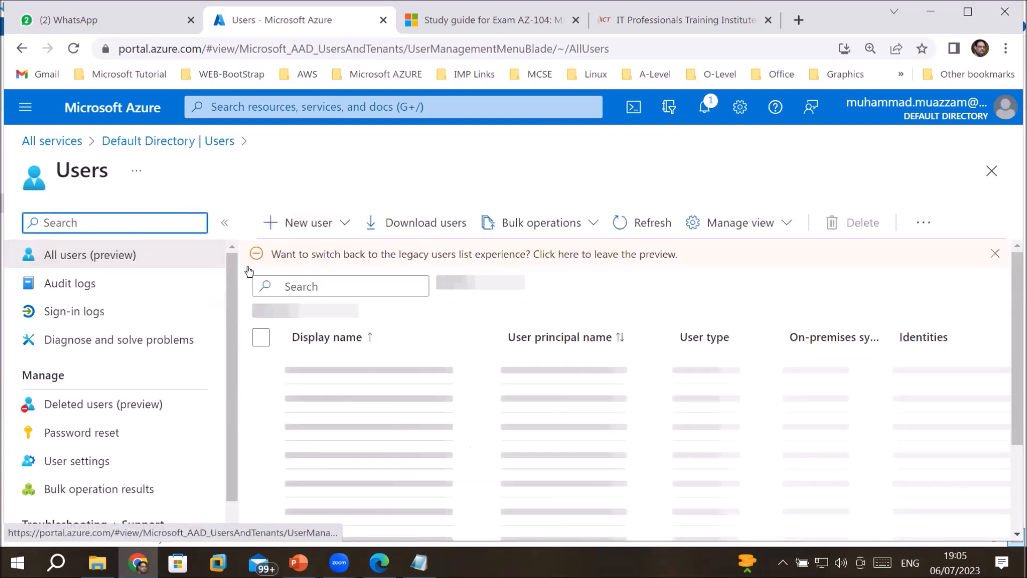
{"action": "scroll", "coordinate": [234, 378], "scroll_direction": "down", "scroll_amount": 1}
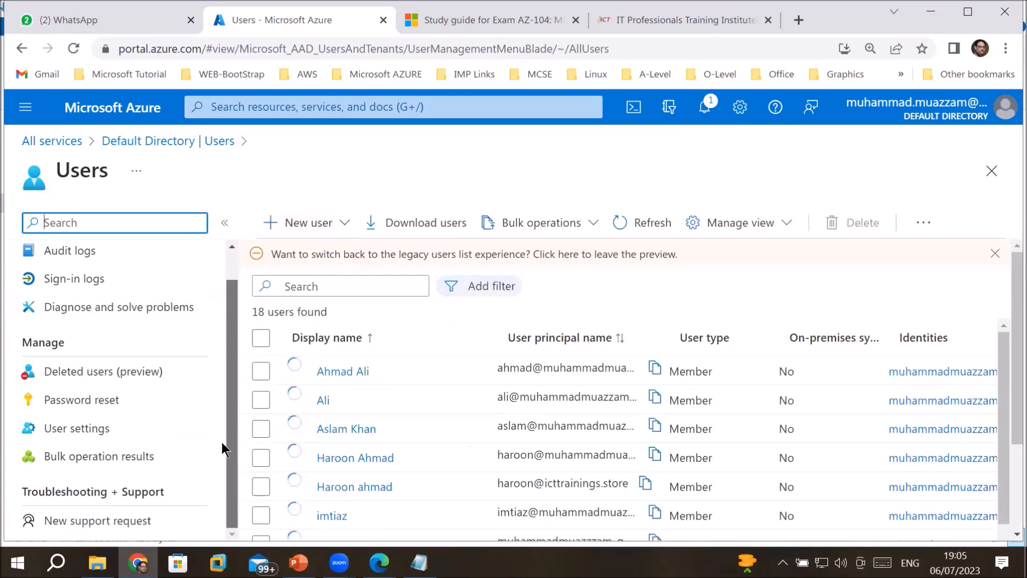
{"action": "left_click", "coordinate": [90, 458]}
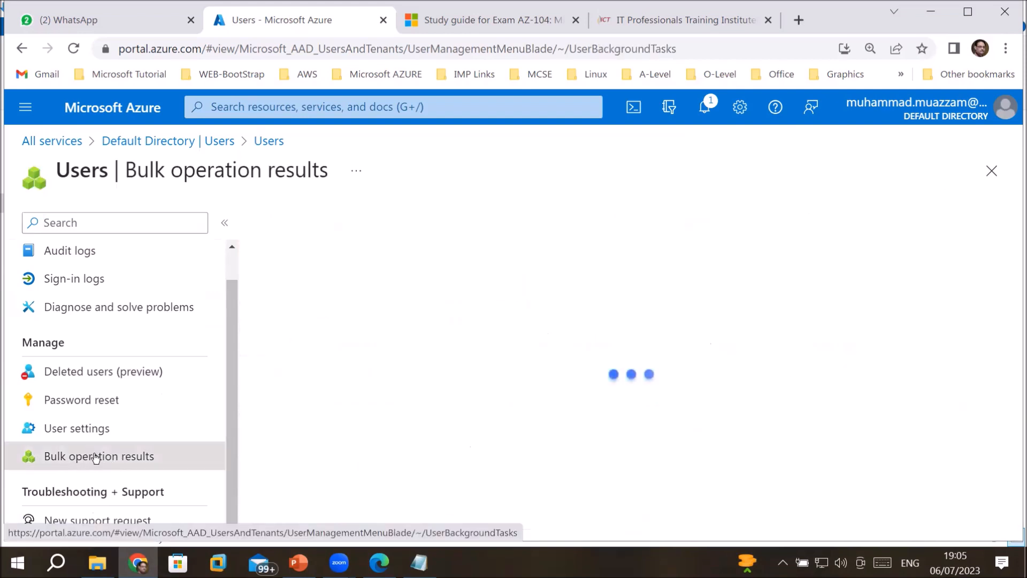
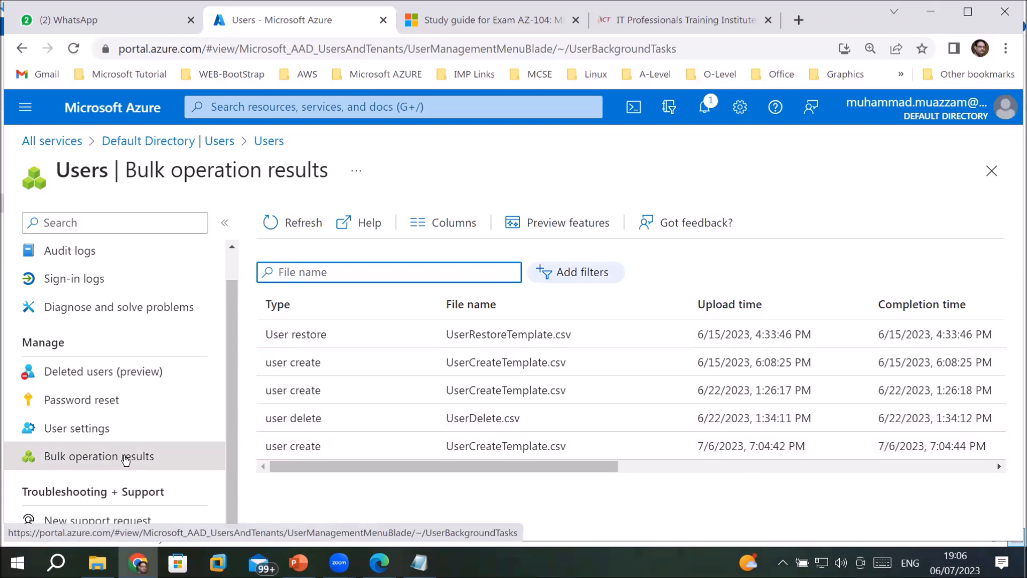
Go from the Default Directory breadcrumb to All users and scroll through the accounts
{"action": "left_click", "coordinate": [213, 140]}
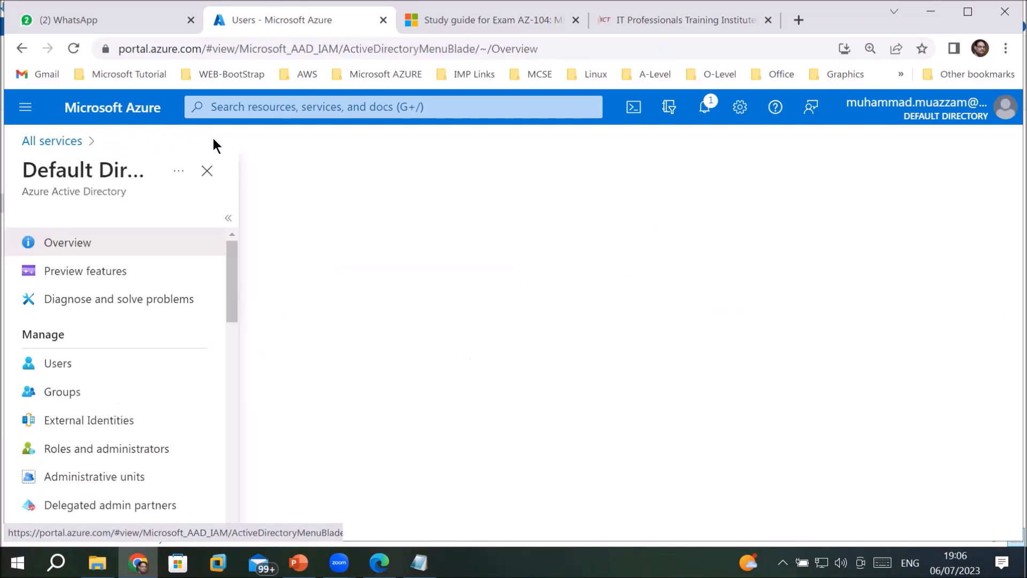
{"action": "left_click", "coordinate": [64, 364]}
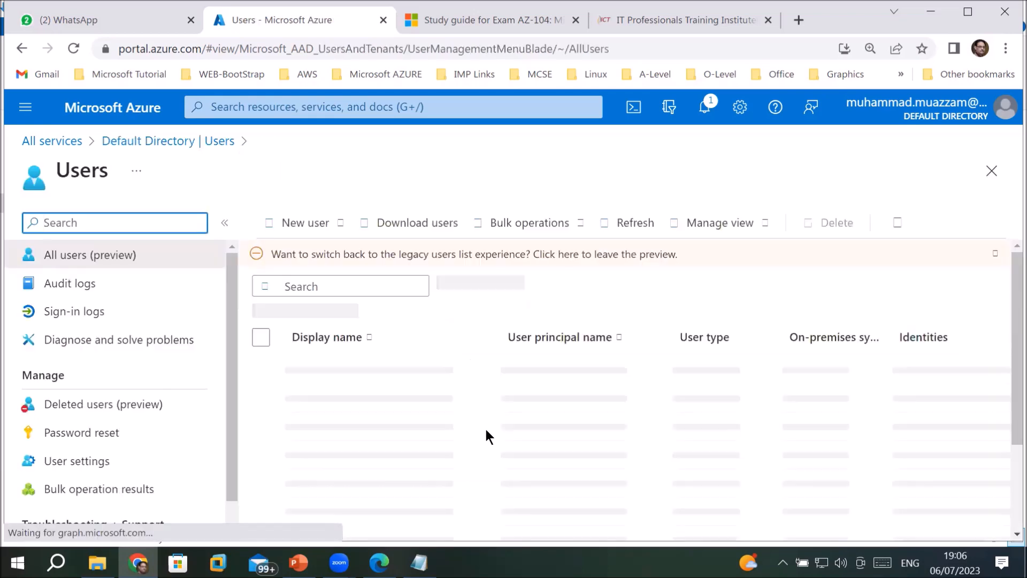
{"action": "scroll", "coordinate": [386, 400], "scroll_direction": "down", "scroll_amount": 1}
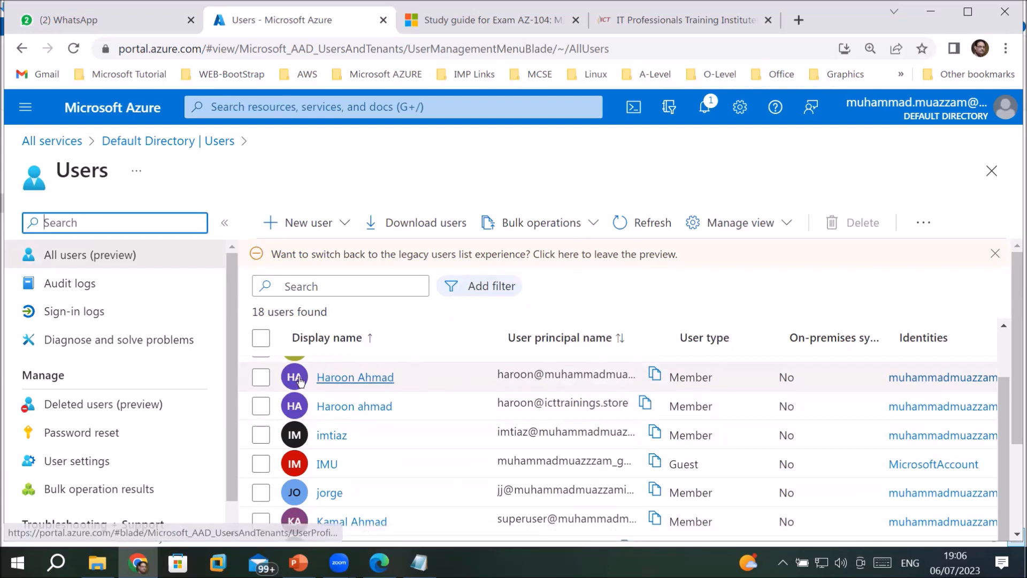
{"action": "scroll", "coordinate": [321, 390], "scroll_direction": "down", "scroll_amount": 3}
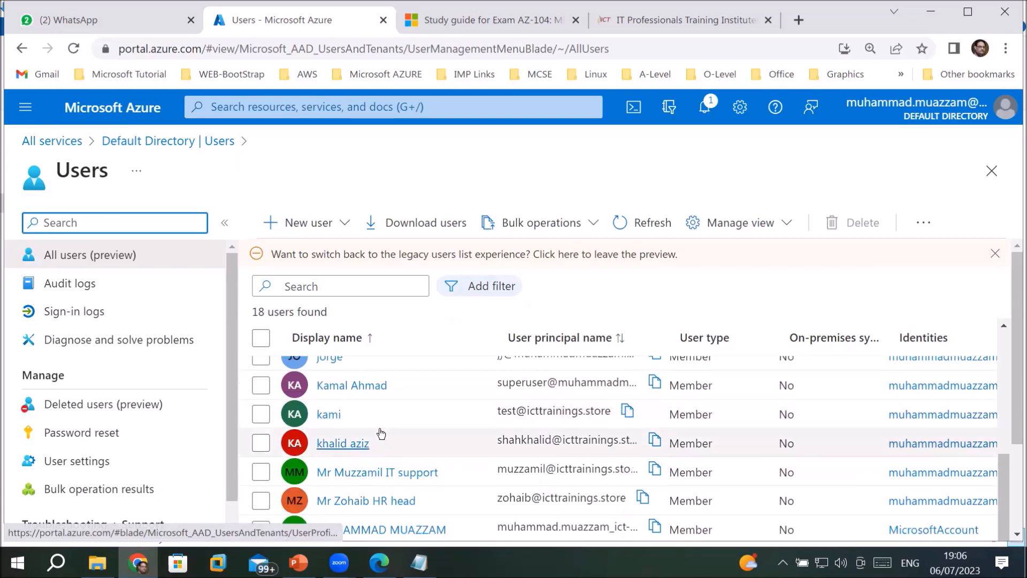
{"action": "scroll", "coordinate": [382, 434], "scroll_direction": "down", "scroll_amount": 2}
{"action": "scroll", "coordinate": [382, 434], "scroll_direction": "down", "scroll_amount": 2}
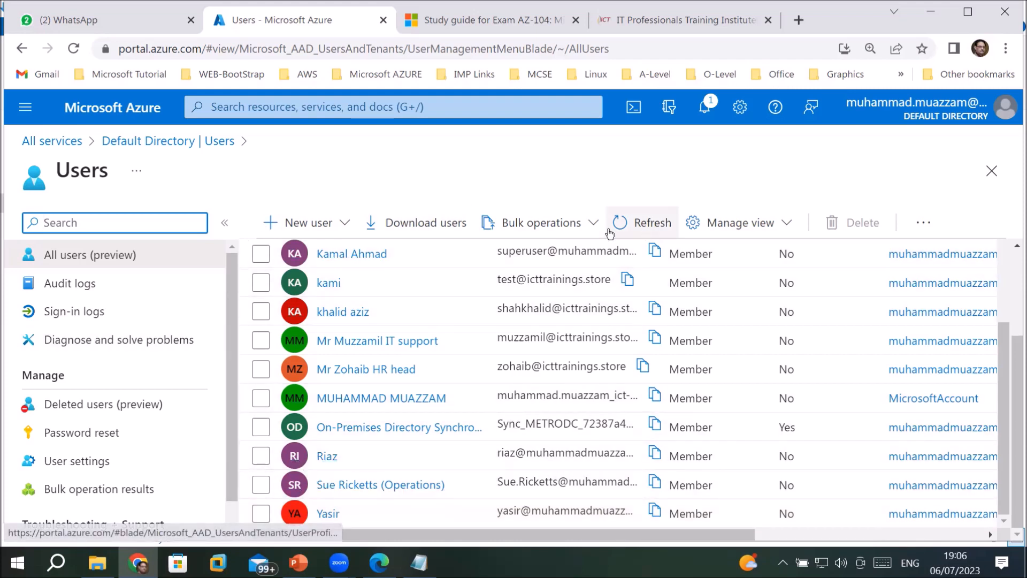
Download the Bulk delete users CSV template and open UserDelete.csv in Excel
{"action": "left_click", "coordinate": [592, 226]}
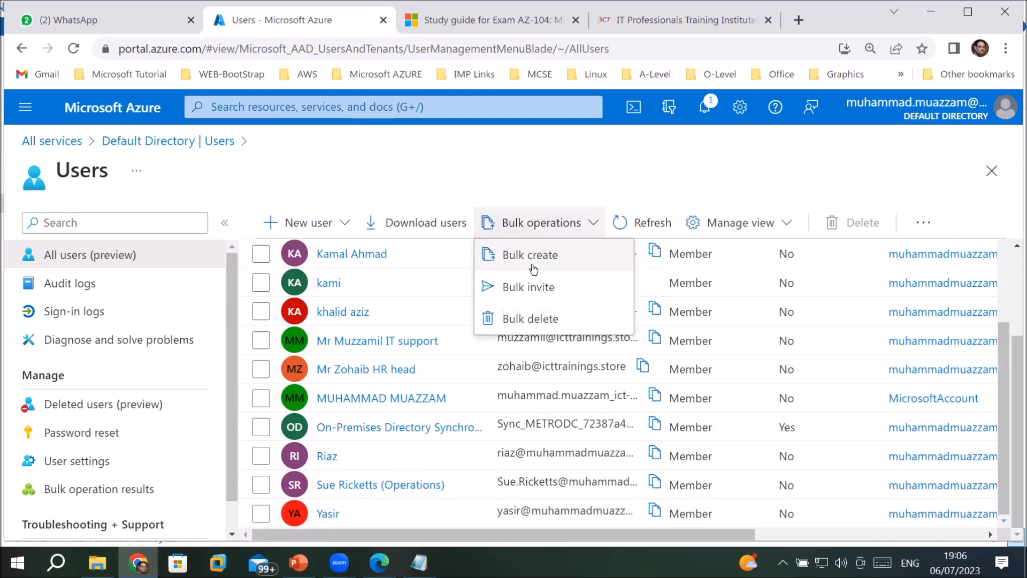
{"action": "left_click", "coordinate": [511, 319]}
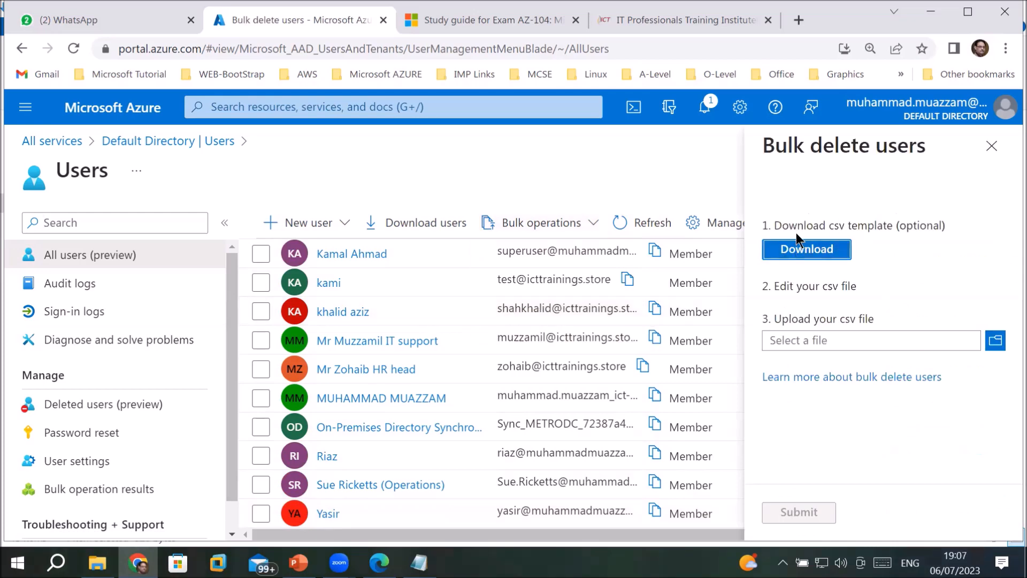
{"action": "left_click", "coordinate": [802, 251]}
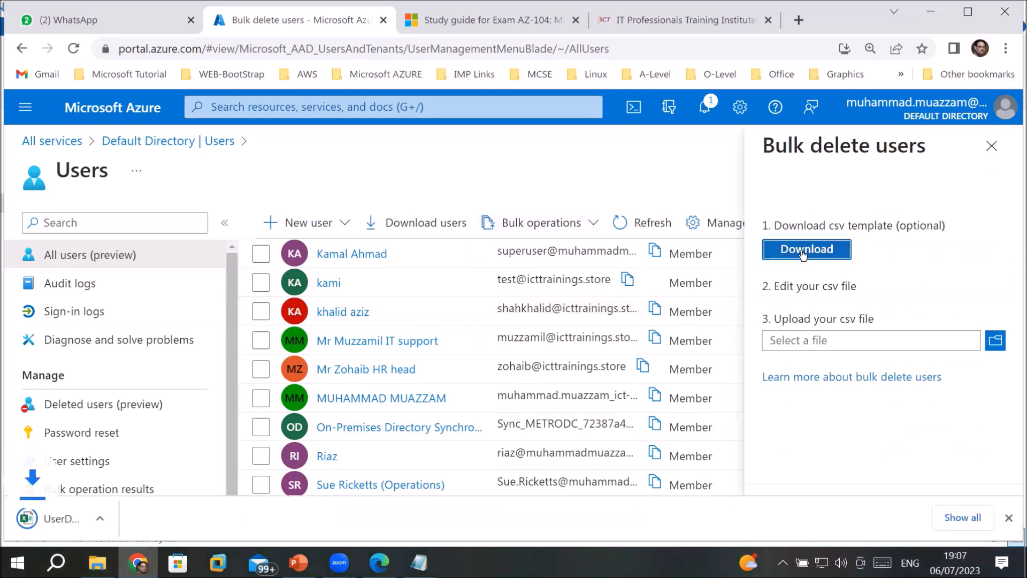
{"action": "left_click", "coordinate": [82, 522]}
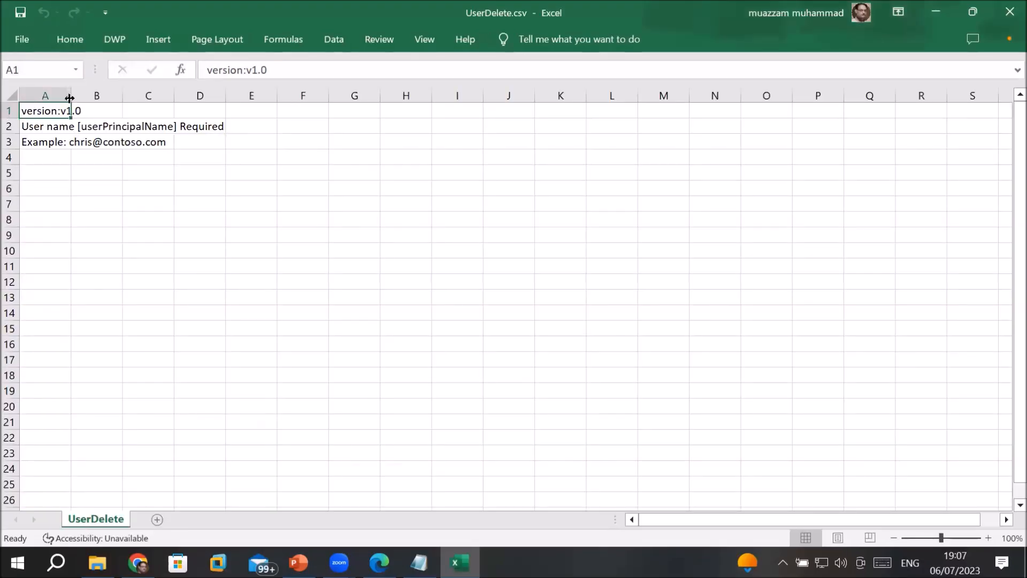
Autofit column A of UserDelete.csv and zoom in on the sheet
{"action": "double_click", "coordinate": [75, 100]}
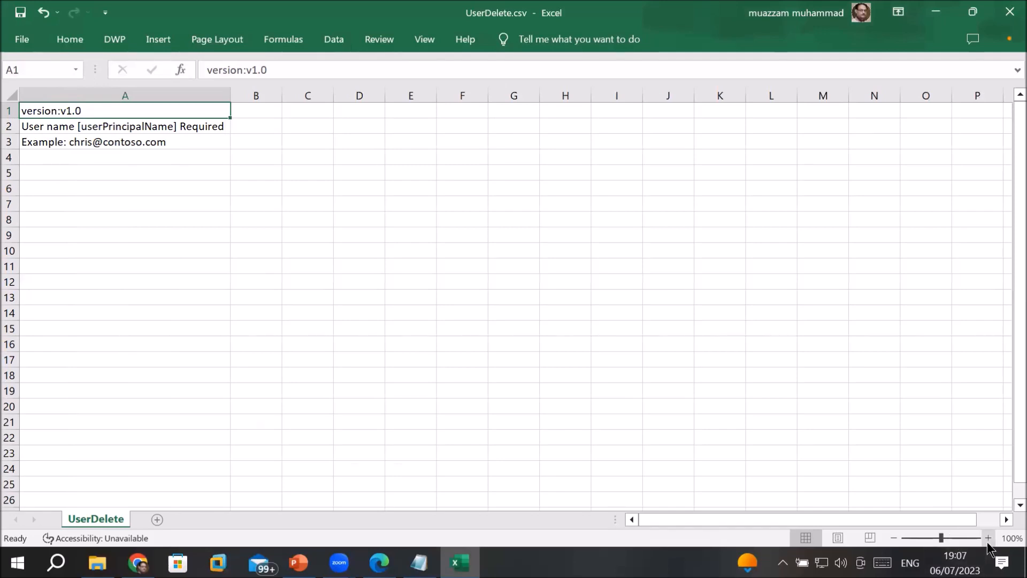
{"action": "left_click", "coordinate": [986, 539]}
{"action": "left_click", "coordinate": [986, 539]}
{"action": "left_click", "coordinate": [987, 539]}
{"action": "left_click", "coordinate": [987, 539]}
{"action": "left_click", "coordinate": [986, 539]}
{"action": "left_click", "coordinate": [987, 539]}
{"action": "left_click", "coordinate": [987, 539]}
{"action": "left_click", "coordinate": [986, 539]}
{"action": "left_click", "coordinate": [987, 539]}
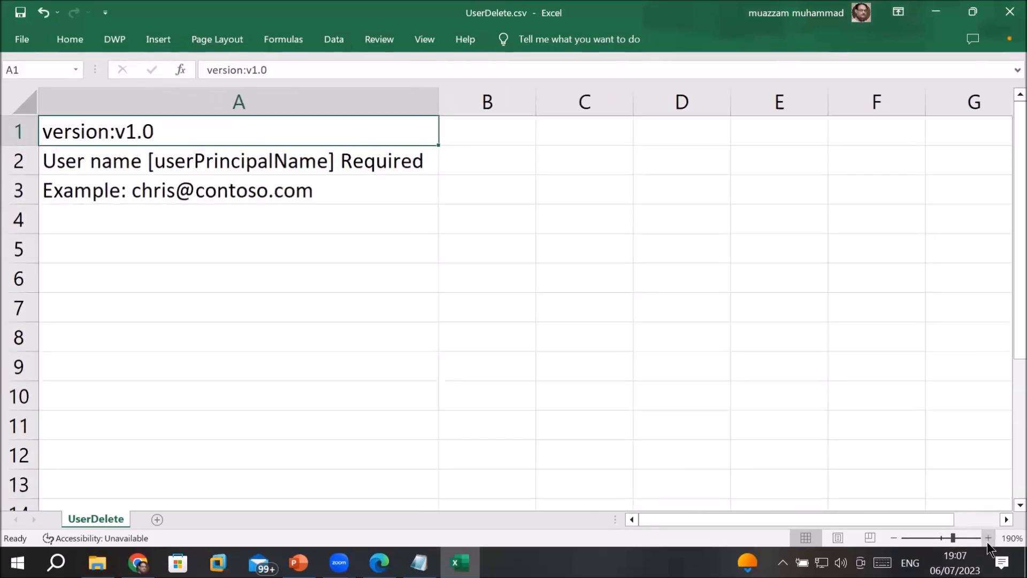
Paste user principal names copied from the Azure user list into cells A3 through A5
{"action": "left_click", "coordinate": [65, 193]}
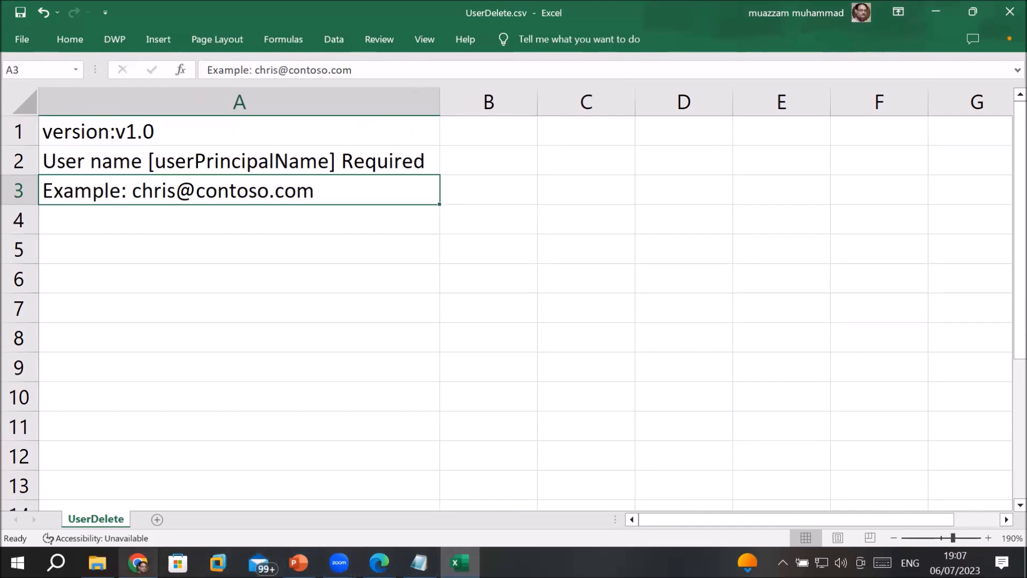
{"action": "left_click", "coordinate": [138, 562]}
{"action": "left_click", "coordinate": [655, 452]}
{"action": "left_click", "coordinate": [459, 562]}
{"action": "key", "text": "ctrl+v"}
{"action": "double_click", "coordinate": [440, 101]}
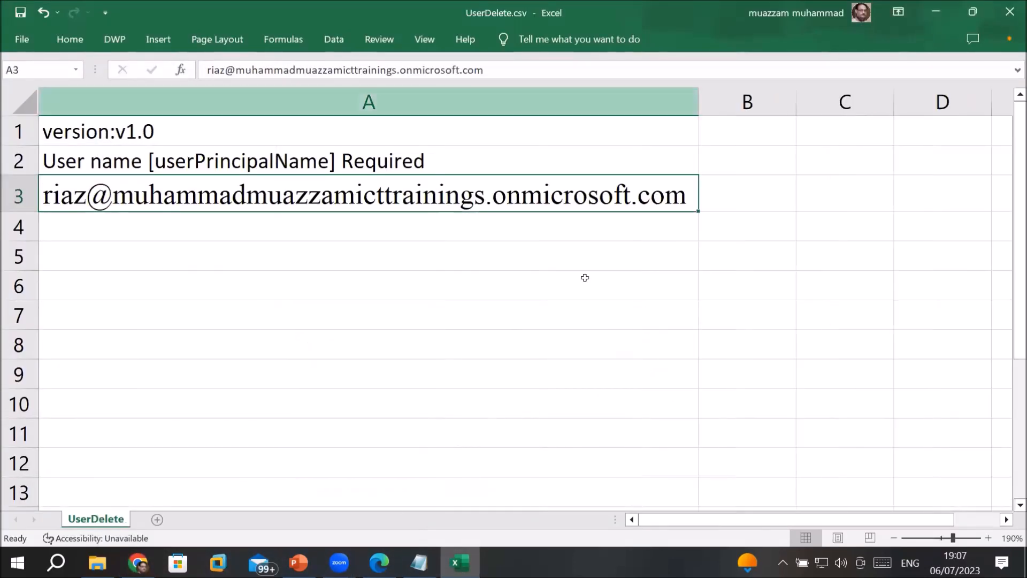
{"action": "left_click", "coordinate": [138, 562]}
{"action": "left_click", "coordinate": [654, 308]}
{"action": "left_click", "coordinate": [458, 562]}
{"action": "key", "text": "Down"}
{"action": "key", "text": "ctrl+v"}
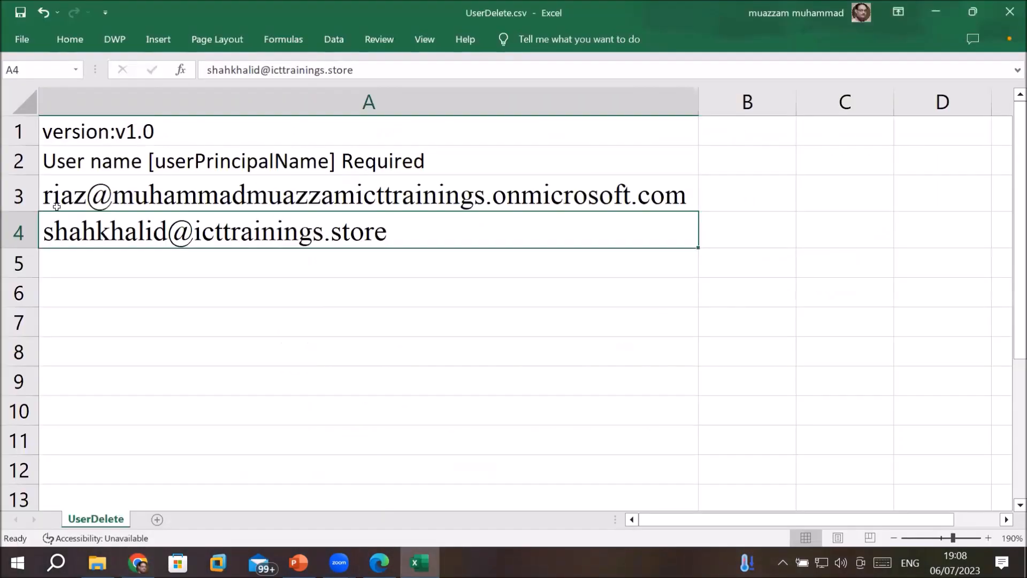
{"action": "key", "text": "Down"}
{"action": "key", "text": "ctrl+v"}
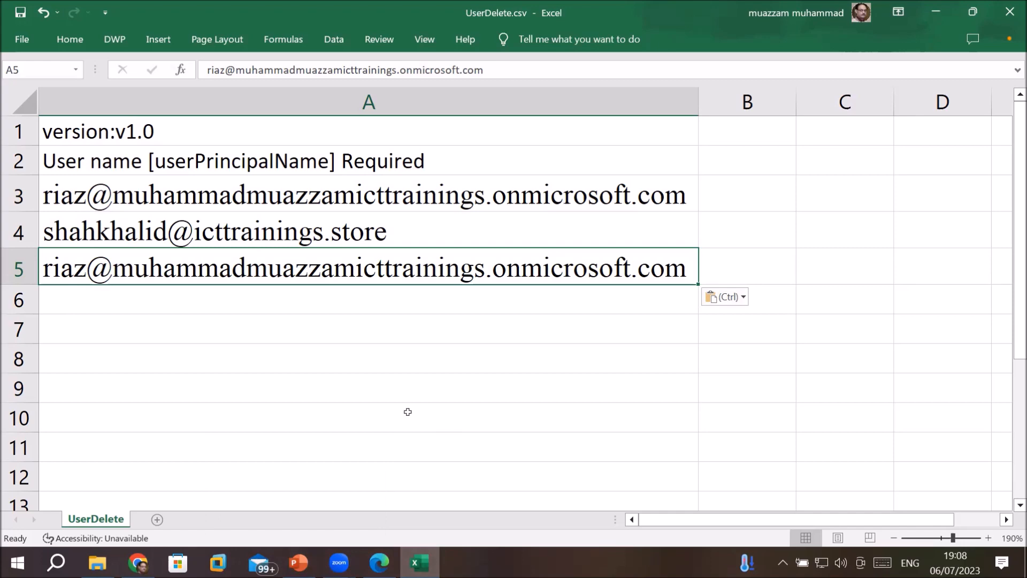
Copy another user's principal name from Azure and paste it into A6
{"action": "mouse_move", "coordinate": [138, 562]}
{"action": "left_click", "coordinate": [139, 489]}
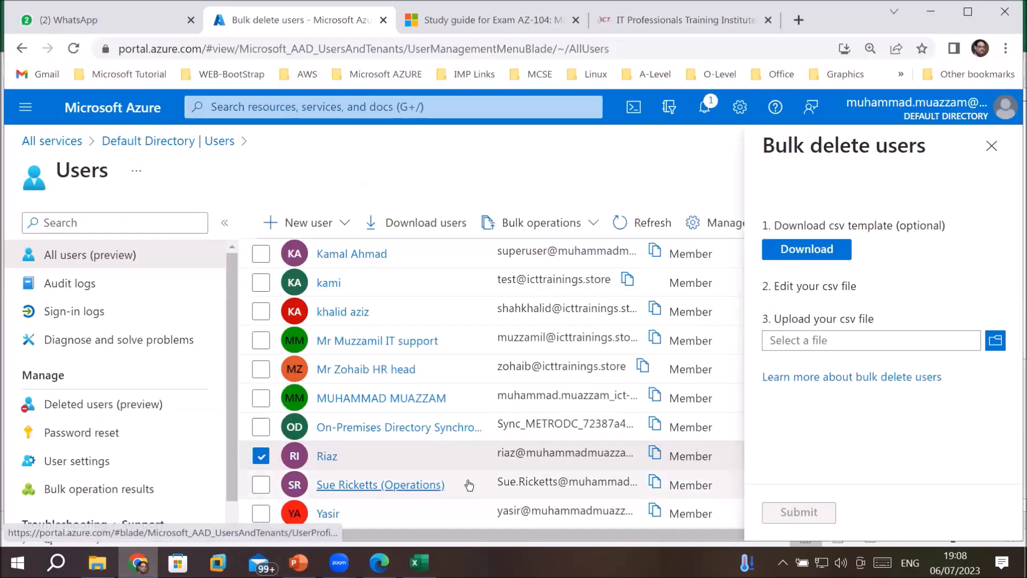
{"action": "left_click", "coordinate": [654, 483]}
{"action": "left_click", "coordinate": [419, 562]}
{"action": "left_click", "coordinate": [164, 310]}
{"action": "key", "text": "ctrl+v"}
{"action": "mouse_move", "coordinate": [379, 563]}
{"action": "left_click", "coordinate": [367, 484]}
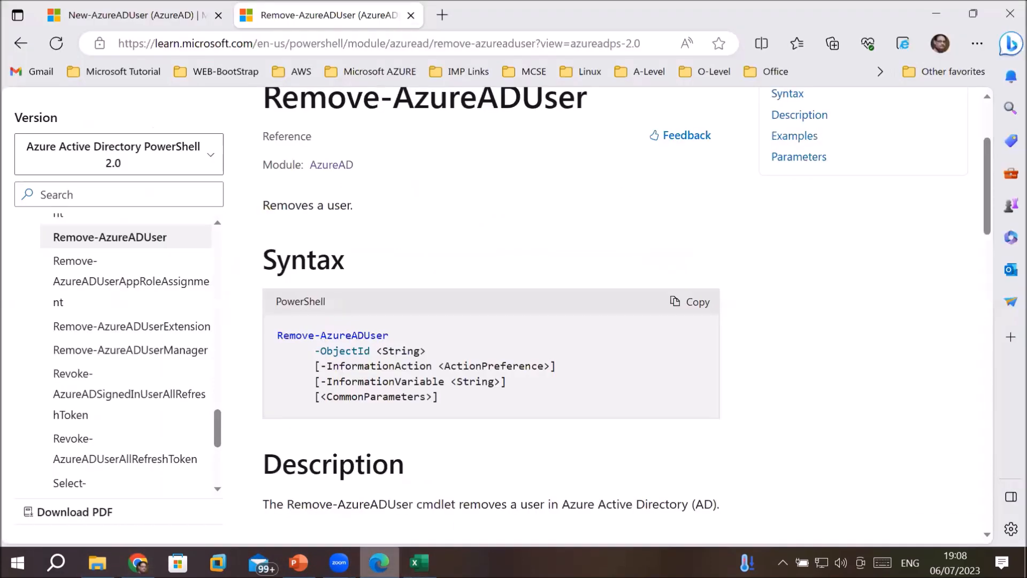
{"action": "mouse_move", "coordinate": [419, 562]}
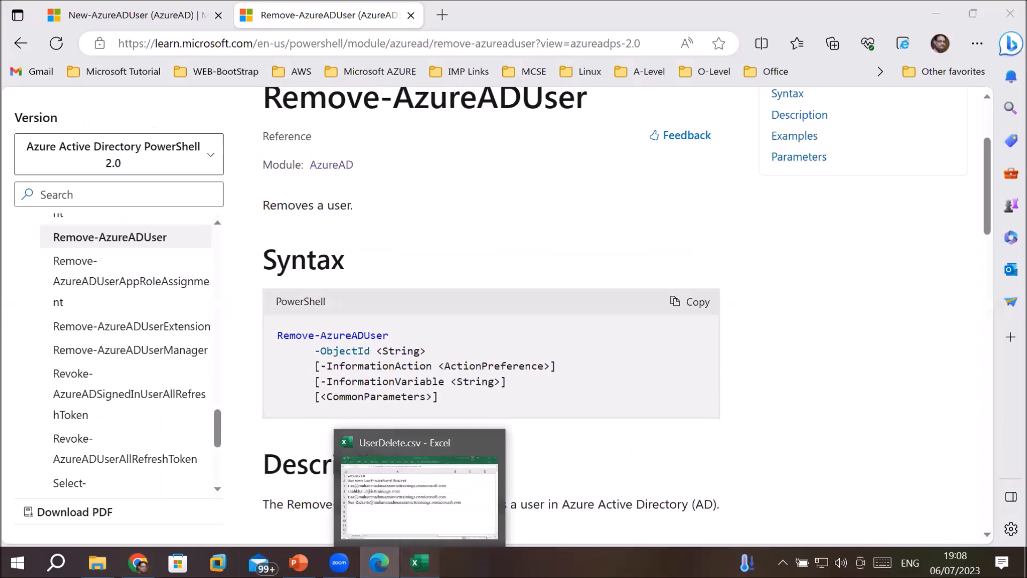
{"action": "left_click", "coordinate": [418, 562]}
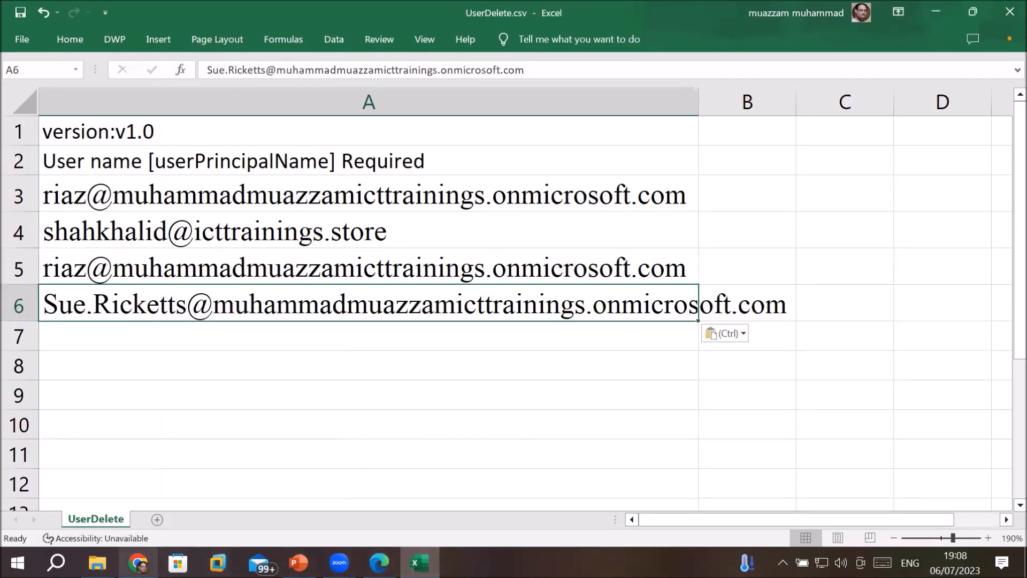
Paste the last user's principal name into A7, then close and save the workbook as CSV
{"action": "mouse_move", "coordinate": [138, 562]}
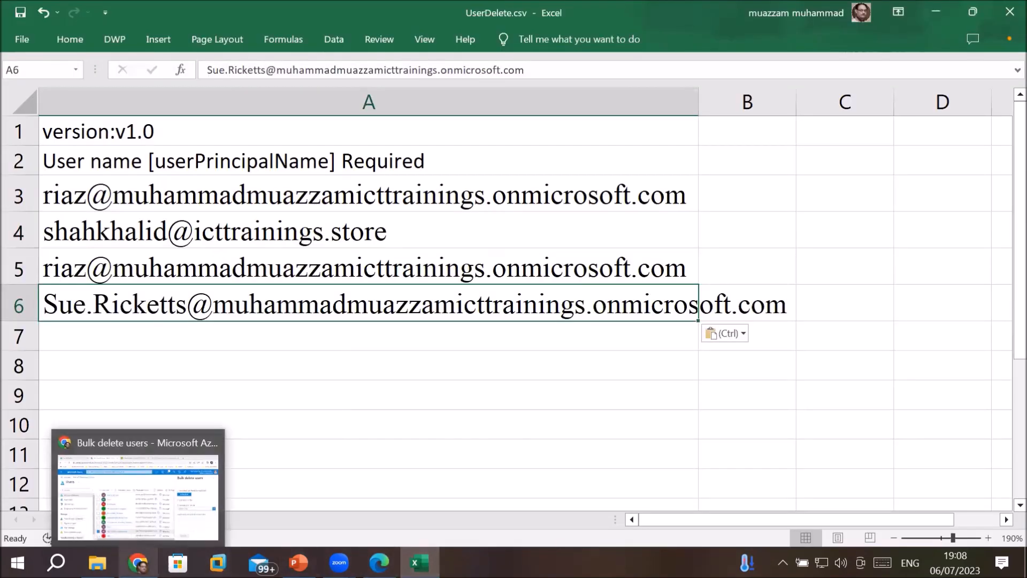
{"action": "left_click", "coordinate": [127, 499]}
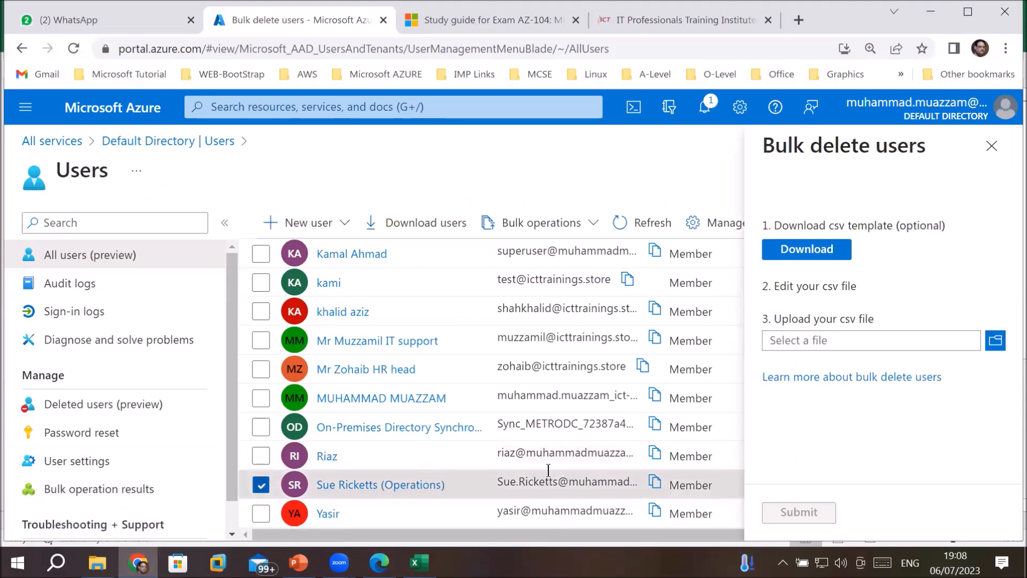
{"action": "left_click", "coordinate": [663, 514]}
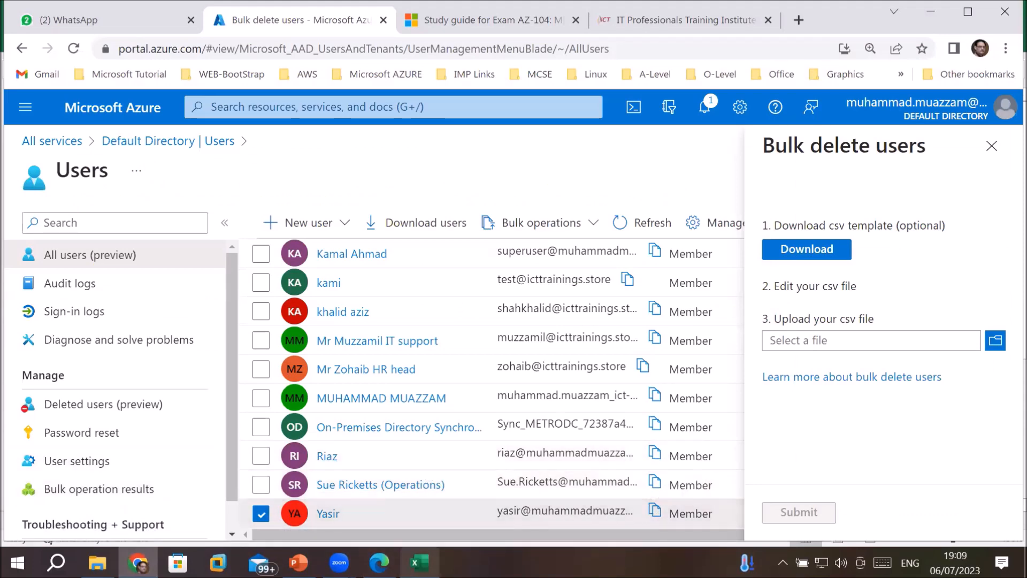
{"action": "left_click", "coordinate": [418, 561]}
{"action": "left_click", "coordinate": [70, 338]}
{"action": "right_click", "coordinate": [70, 338]}
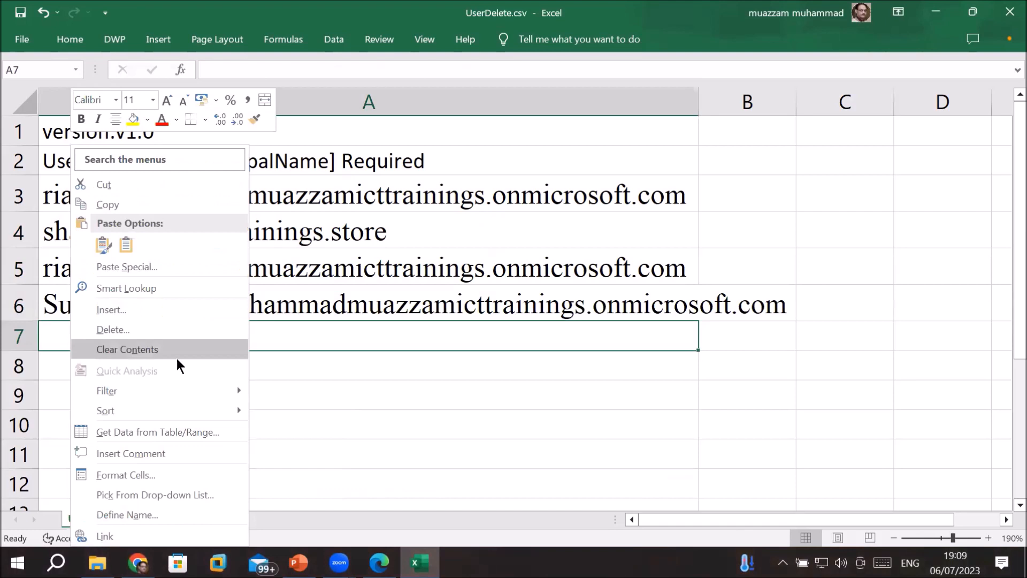
{"action": "left_click", "coordinate": [102, 247]}
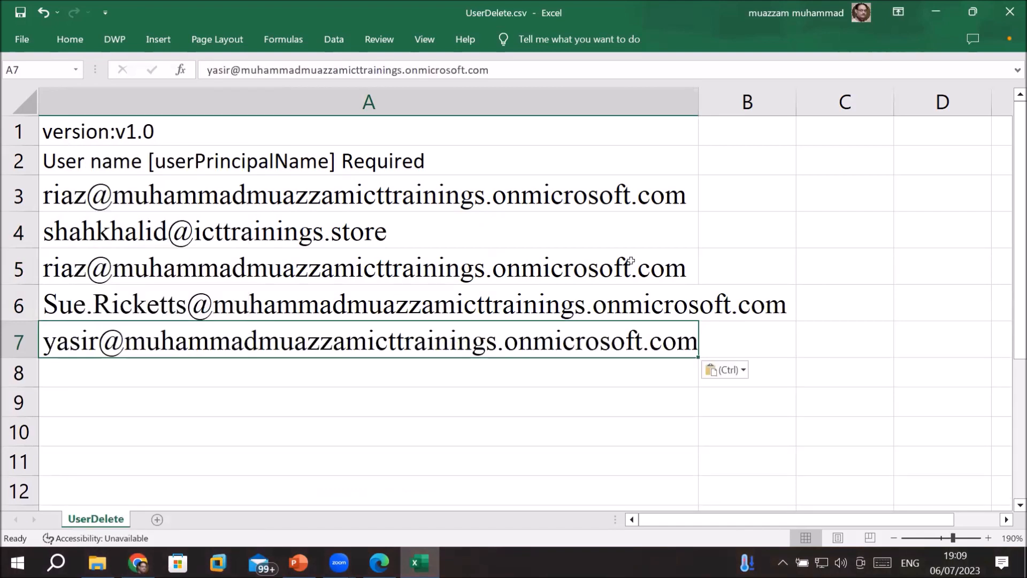
{"action": "left_click", "coordinate": [1008, 18]}
{"action": "left_click", "coordinate": [473, 302]}
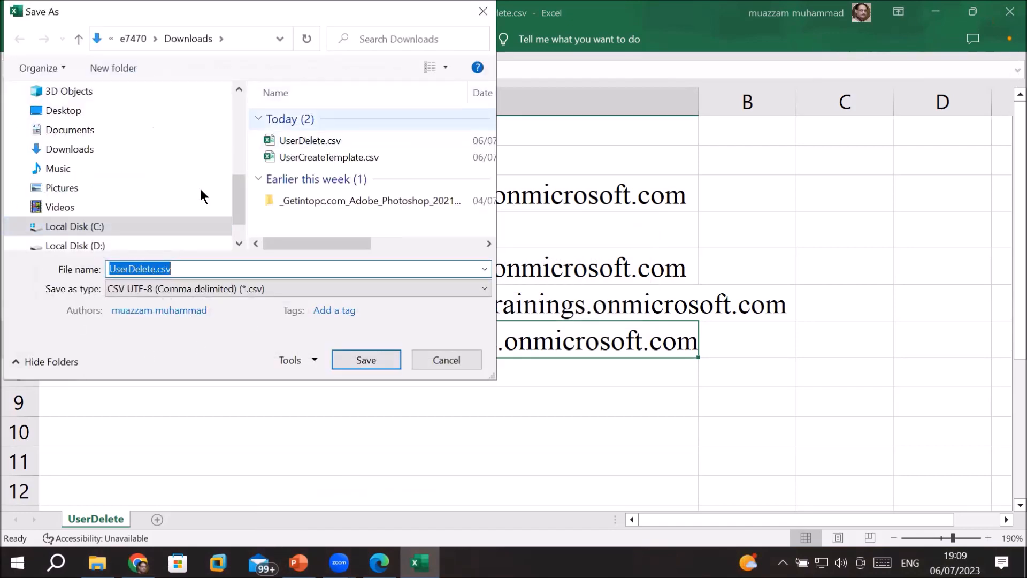
Save over the existing UserDelete.csv and upload it to the Bulk delete users form
{"action": "left_click", "coordinate": [386, 357]}
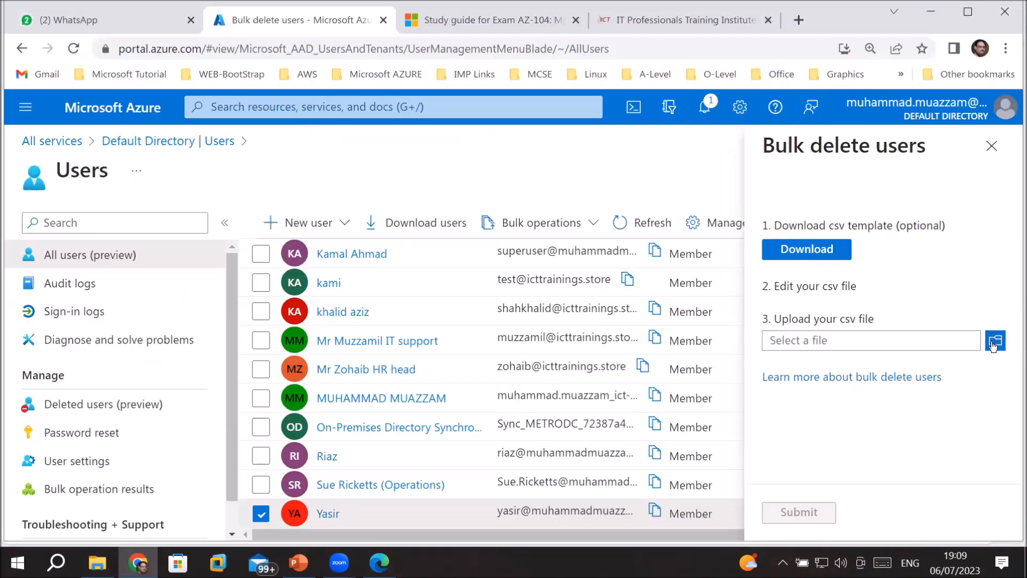
{"action": "left_click", "coordinate": [995, 341]}
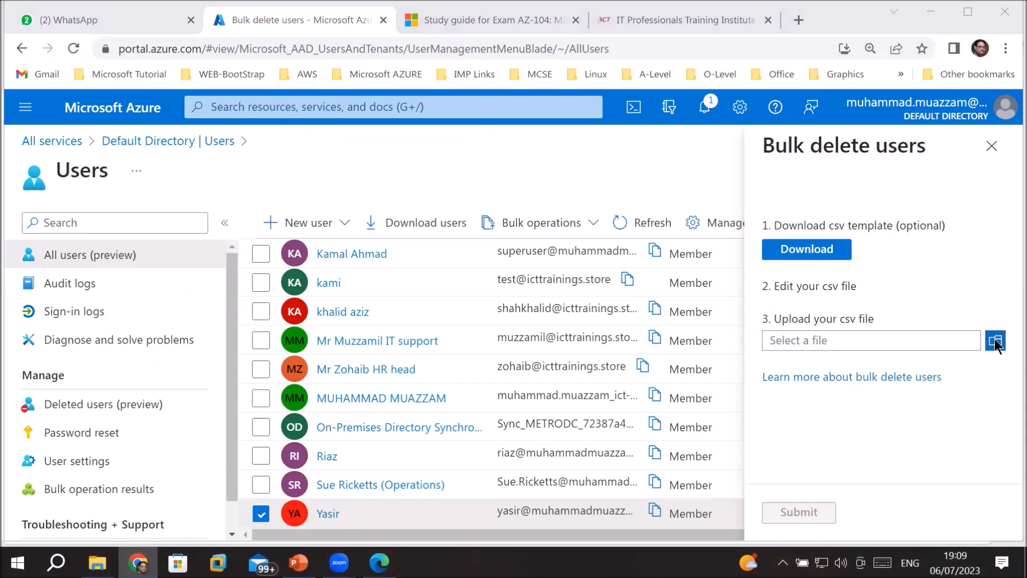
{"action": "left_click", "coordinate": [412, 203]}
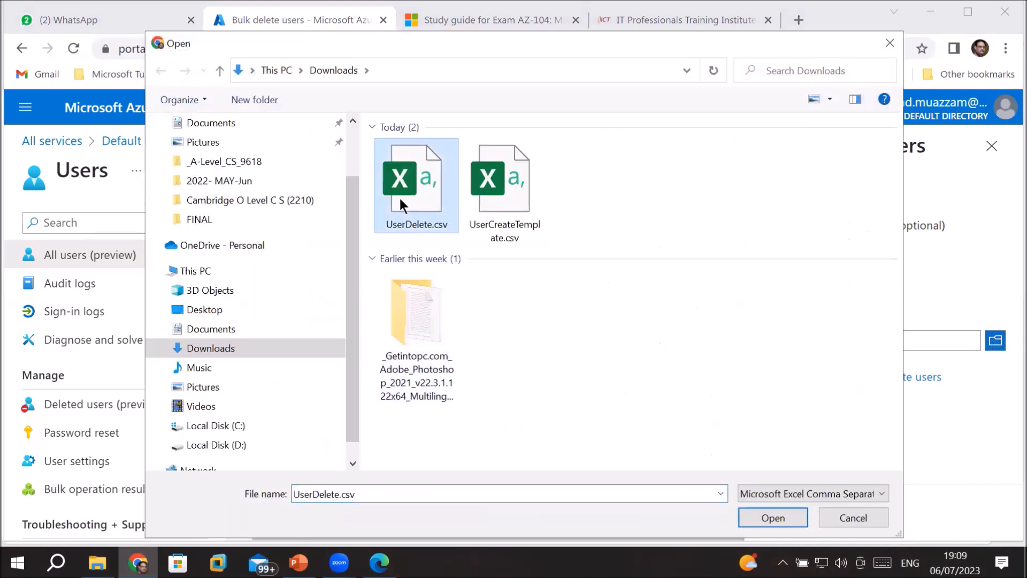
{"action": "double_click", "coordinate": [396, 197]}
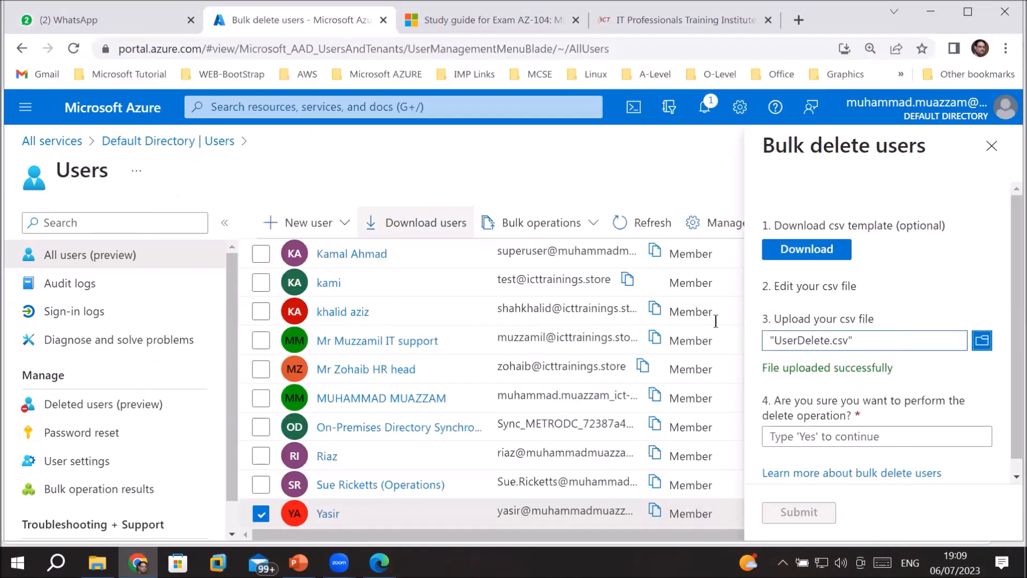
{"action": "left_click_drag", "start_coordinate": [772, 367], "coordinate": [887, 364]}
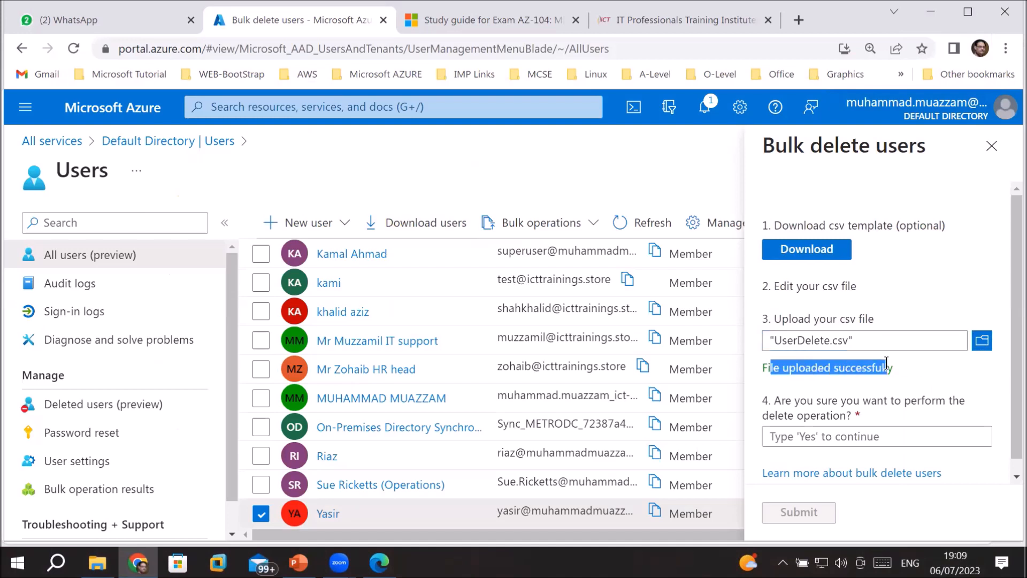
Enter 'yes' in the delete confirmation field and submit the bulk deletion
{"action": "left_click", "coordinate": [798, 436]}
{"action": "type", "text": "yes"}
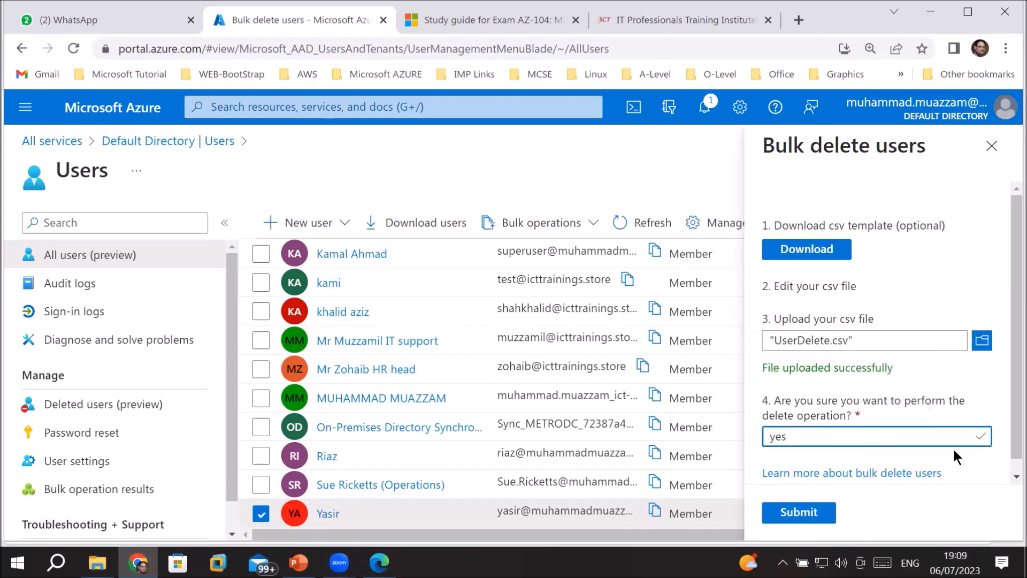
{"action": "left_click", "coordinate": [821, 511]}
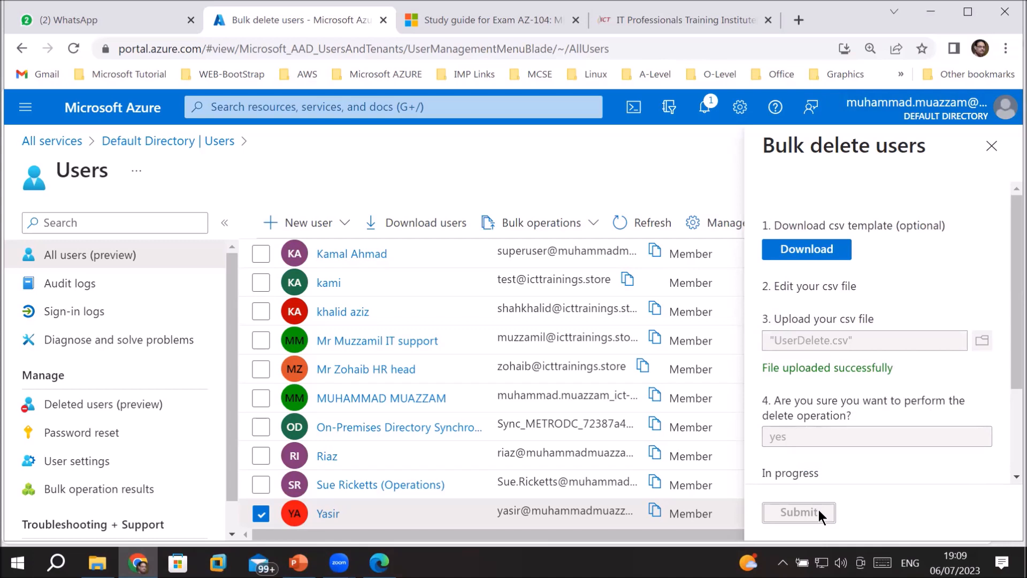
Open the failed bulk delete notification showing 1 of 5 deletions failed, then close it
{"action": "left_click", "coordinate": [704, 106]}
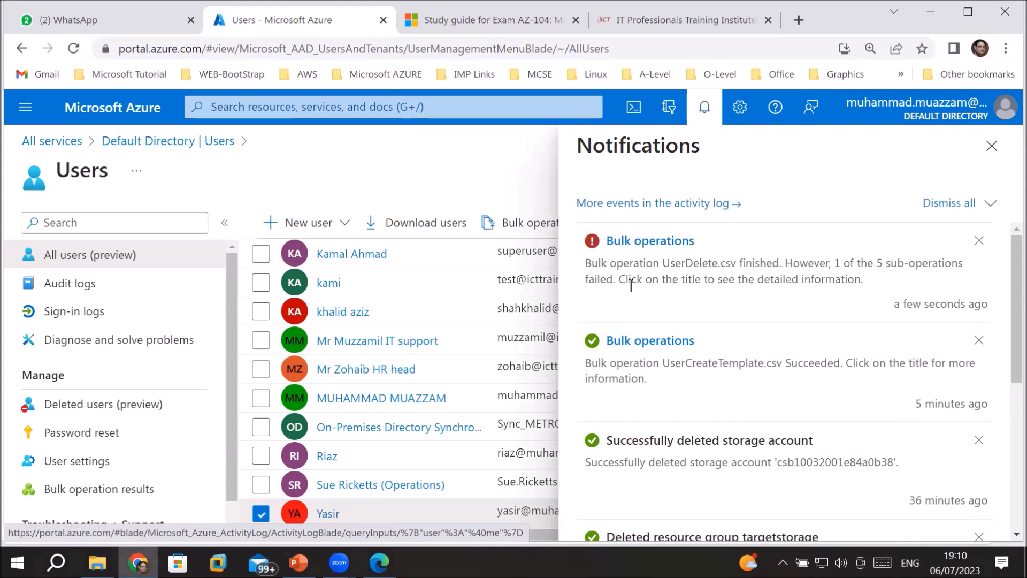
{"action": "left_click", "coordinate": [630, 286]}
{"action": "left_click", "coordinate": [990, 167]}
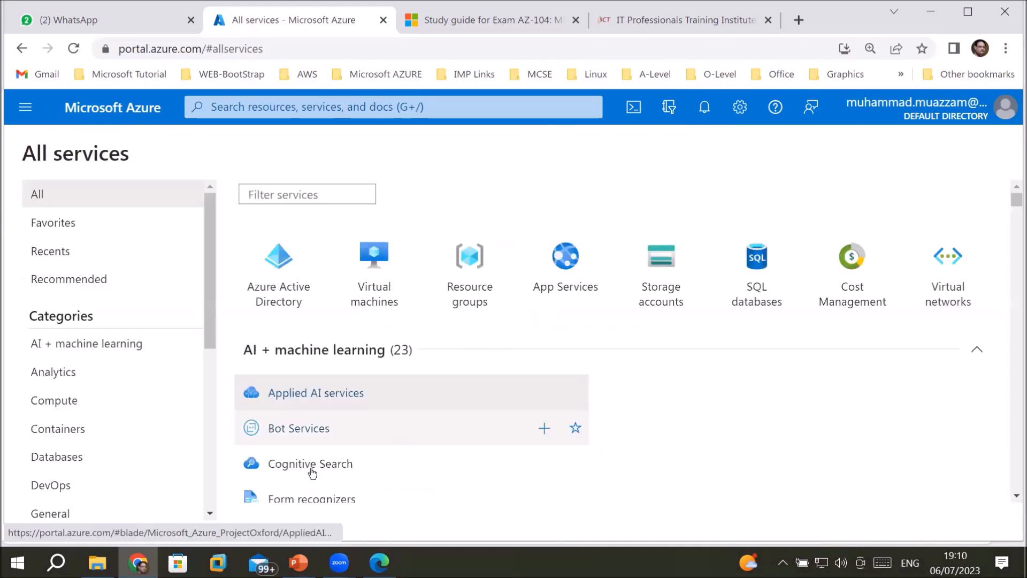
Open Azure Active Directory > Users > Bulk operation results to see the create and delete jobs
{"action": "left_click", "coordinate": [296, 266]}
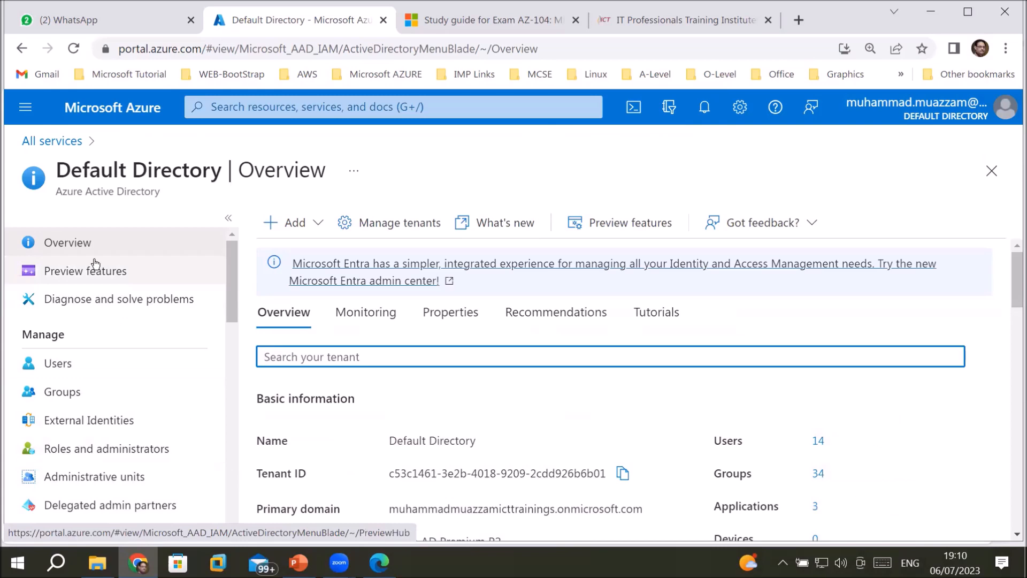
{"action": "left_click", "coordinate": [127, 376]}
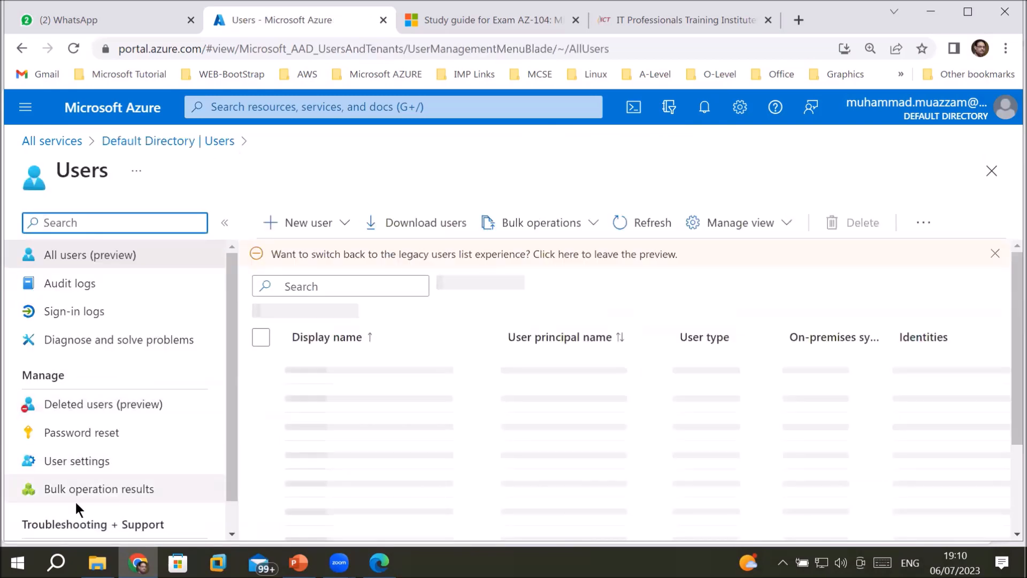
{"action": "left_click", "coordinate": [134, 490]}
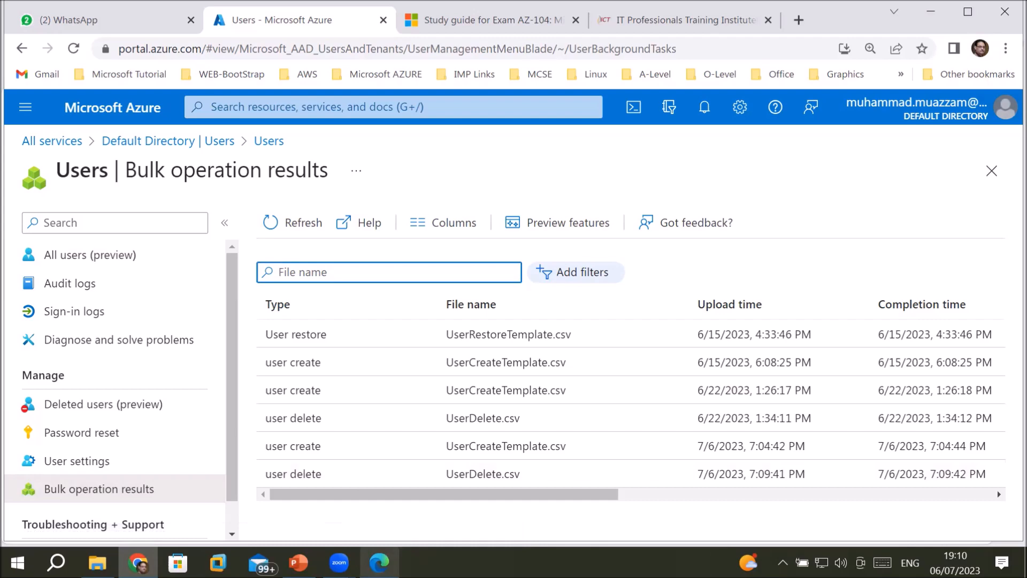
Switch to PowerPoint's Today's Agenda slide and highlight the MFA configuration bullet
{"action": "left_click", "coordinate": [298, 561]}
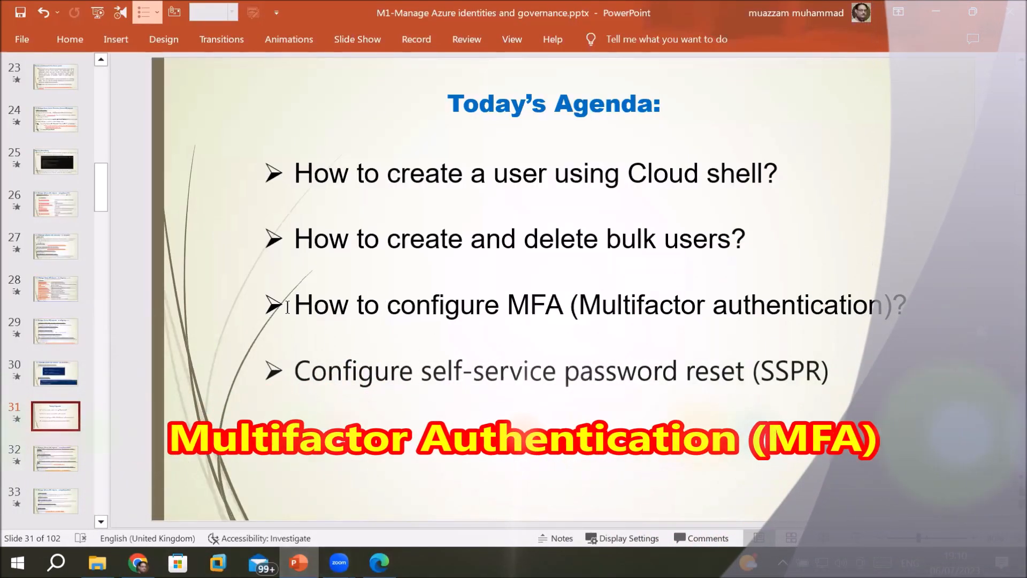
{"action": "mouse_move", "coordinate": [287, 306]}
{"action": "left_mouse_down"}
{"action": "mouse_move", "coordinate": [882, 305]}
{"action": "mouse_move", "coordinate": [849, 306]}
{"action": "left_mouse_up"}
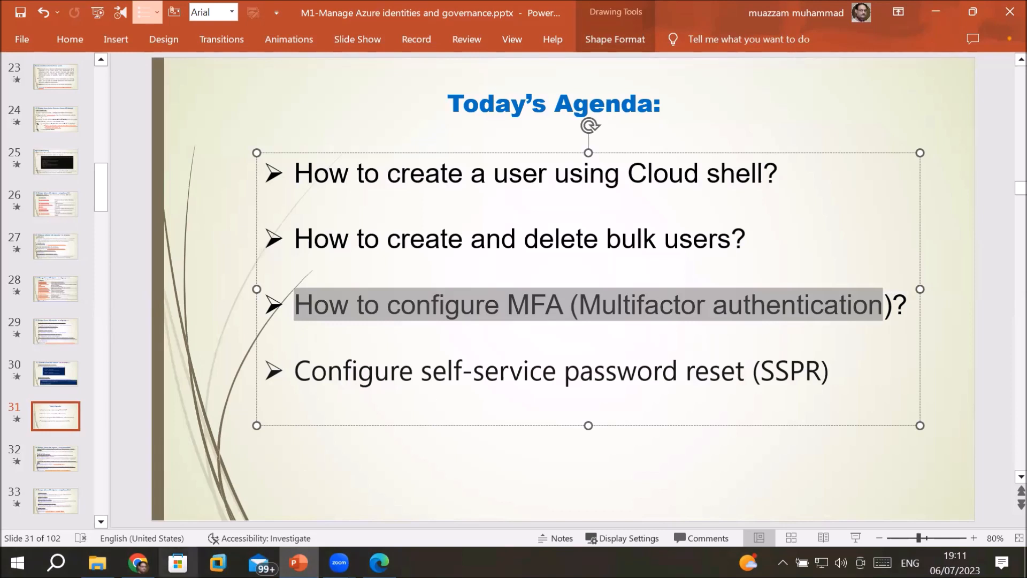
Return to Default Directory's All users, highlight the 14 users found count, and open the ... menu
{"action": "left_click", "coordinate": [137, 563]}
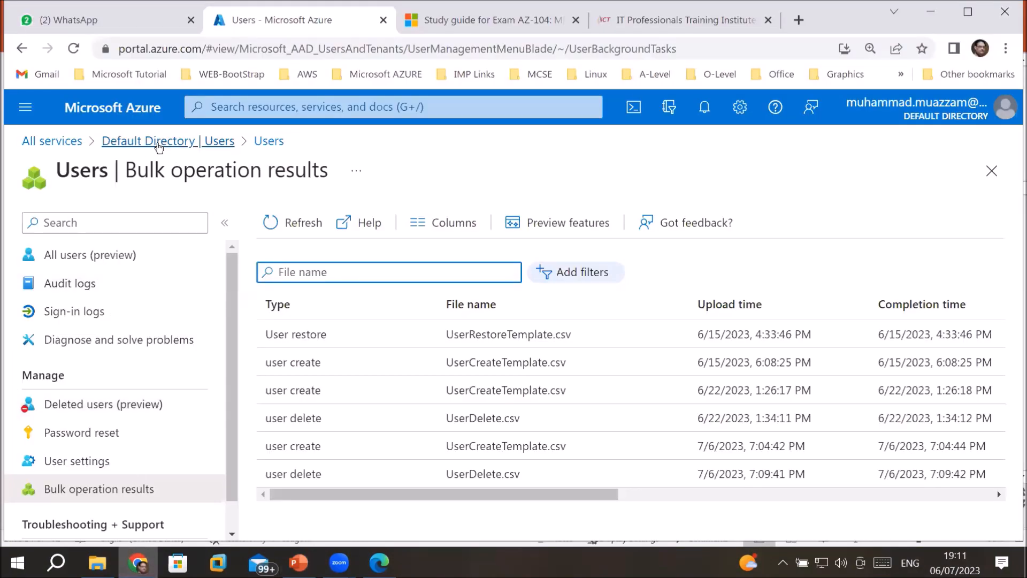
{"action": "left_click", "coordinate": [216, 141]}
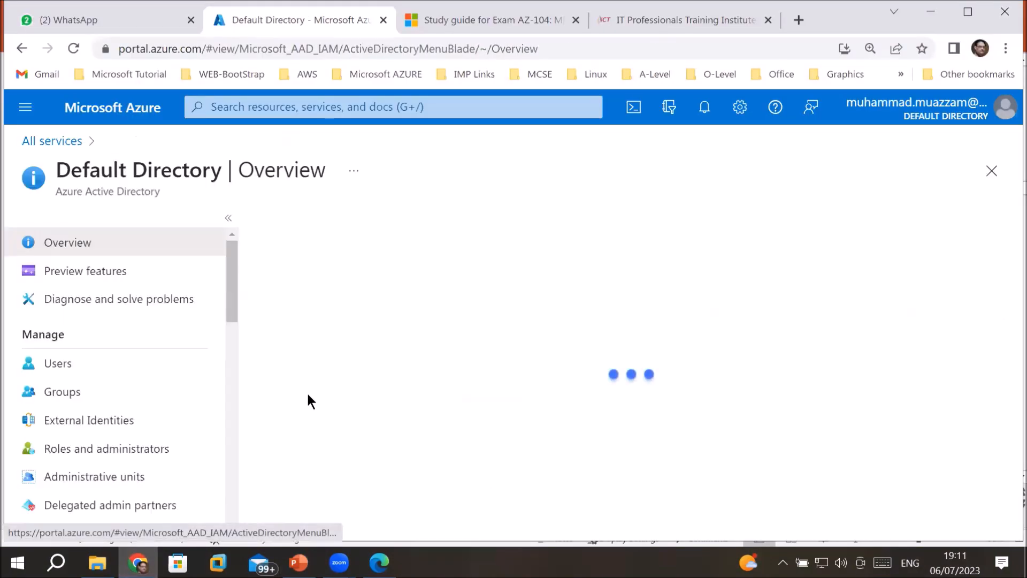
{"action": "left_click", "coordinate": [70, 366]}
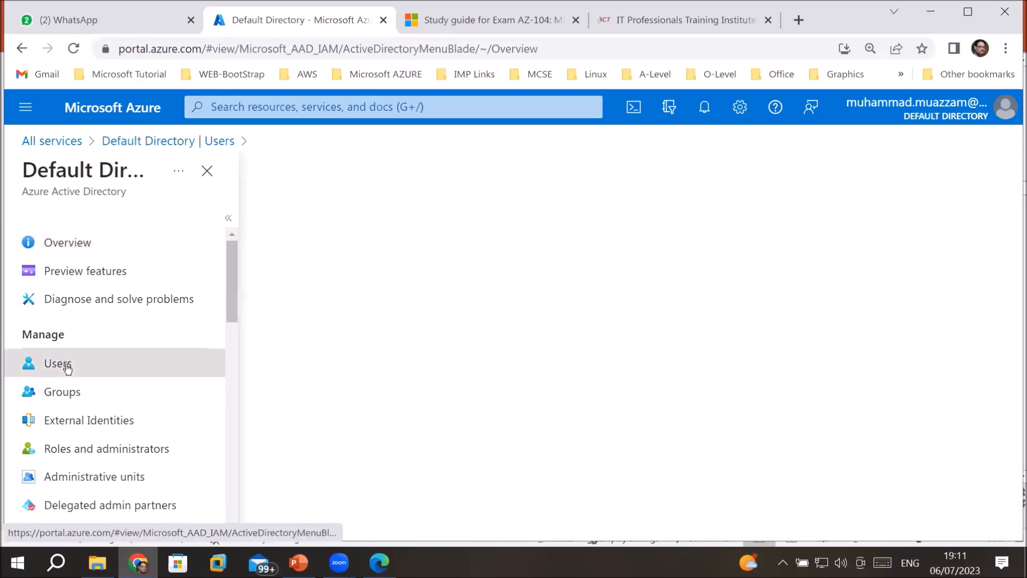
{"action": "left_click", "coordinate": [929, 232]}
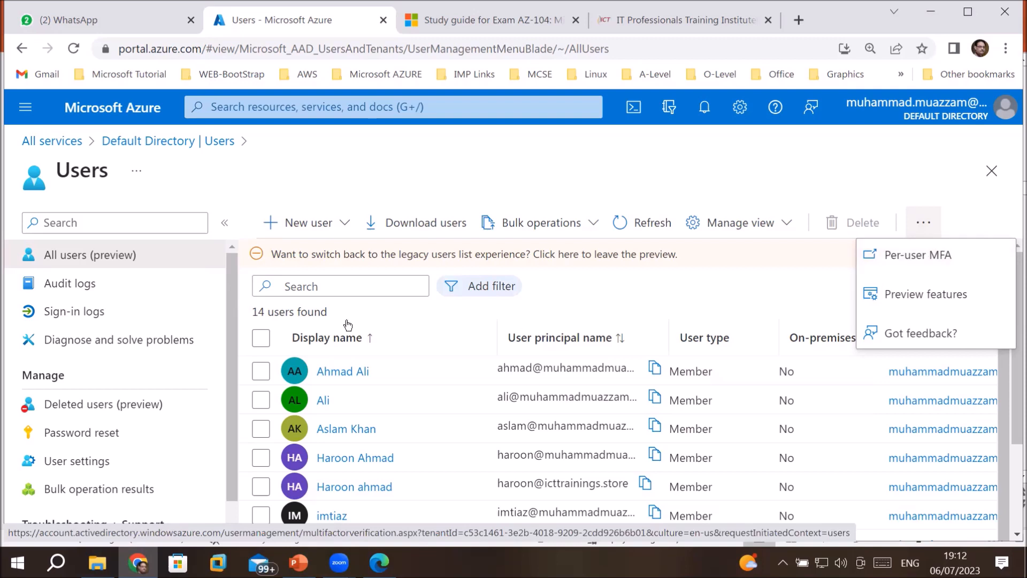
{"action": "left_click_drag", "start_coordinate": [250, 312], "coordinate": [339, 316]}
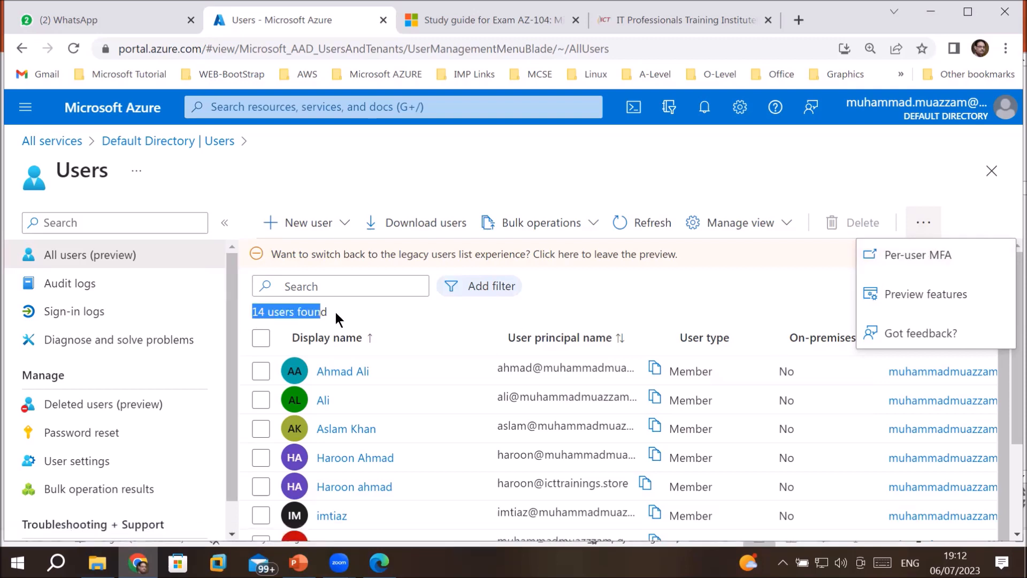
{"action": "left_click", "coordinate": [282, 312]}
{"action": "triple_click", "coordinate": [282, 311]}
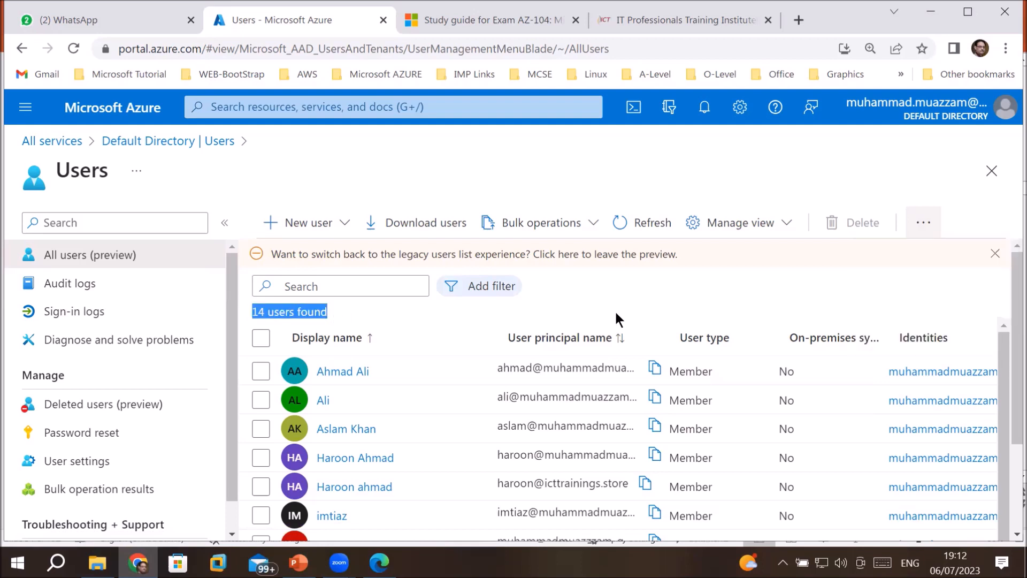
{"action": "left_click", "coordinate": [924, 224]}
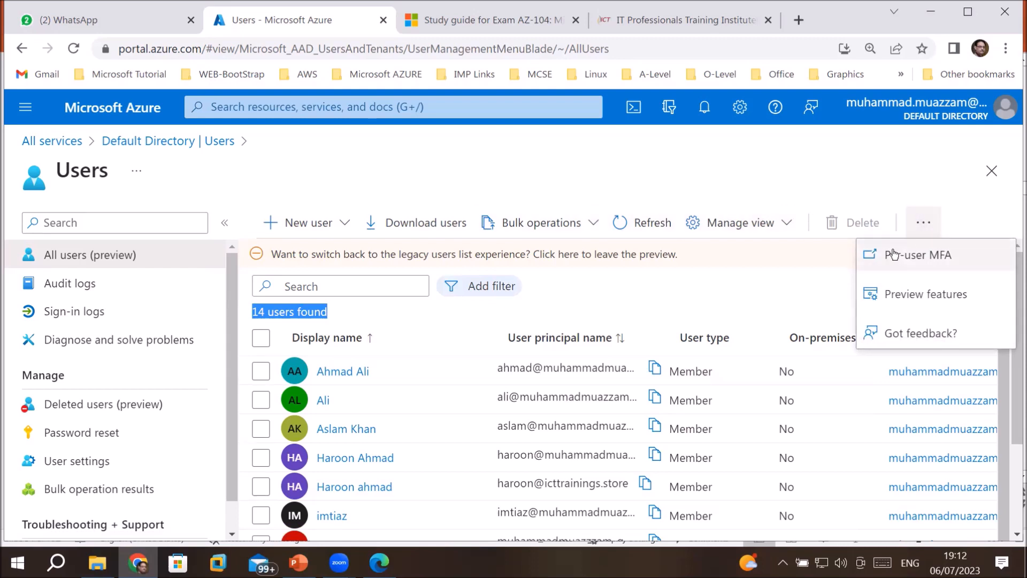
Open Per-user MFA as the admin account, keep the status filter at Any, and scroll the user statuses
{"action": "left_click", "coordinate": [915, 256]}
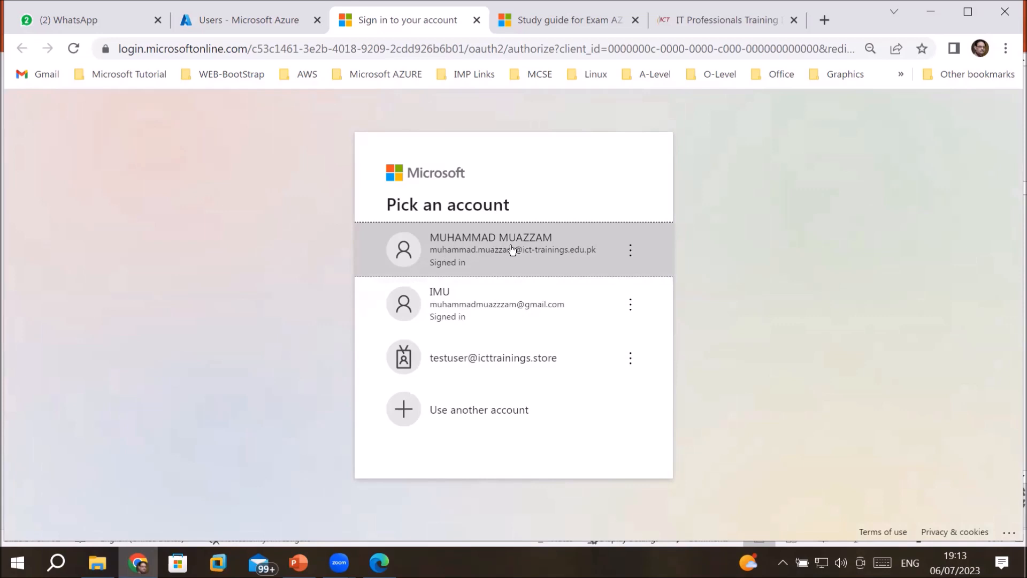
{"action": "left_click", "coordinate": [529, 250]}
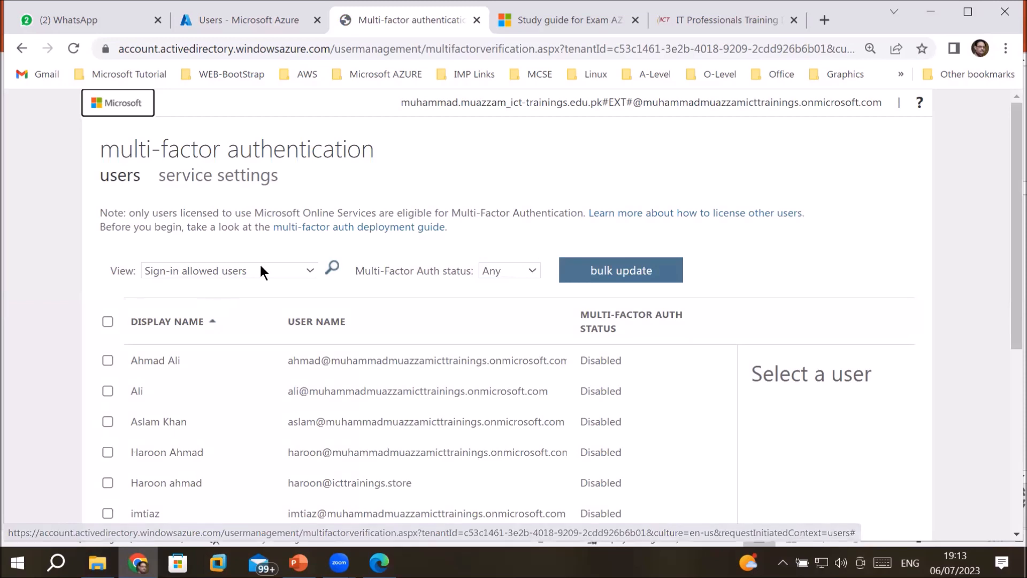
{"action": "left_click", "coordinate": [514, 272]}
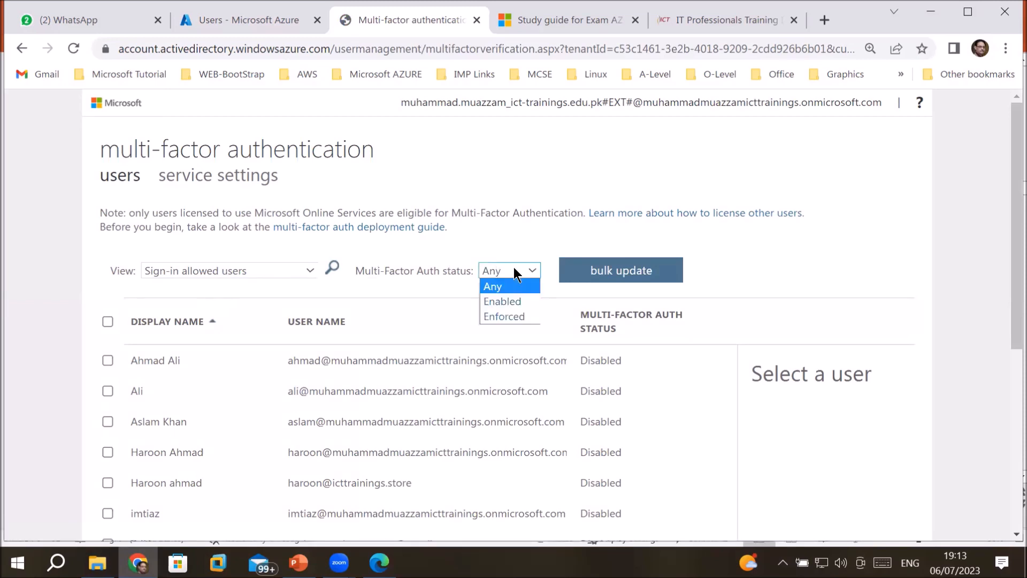
{"action": "left_click", "coordinate": [515, 273]}
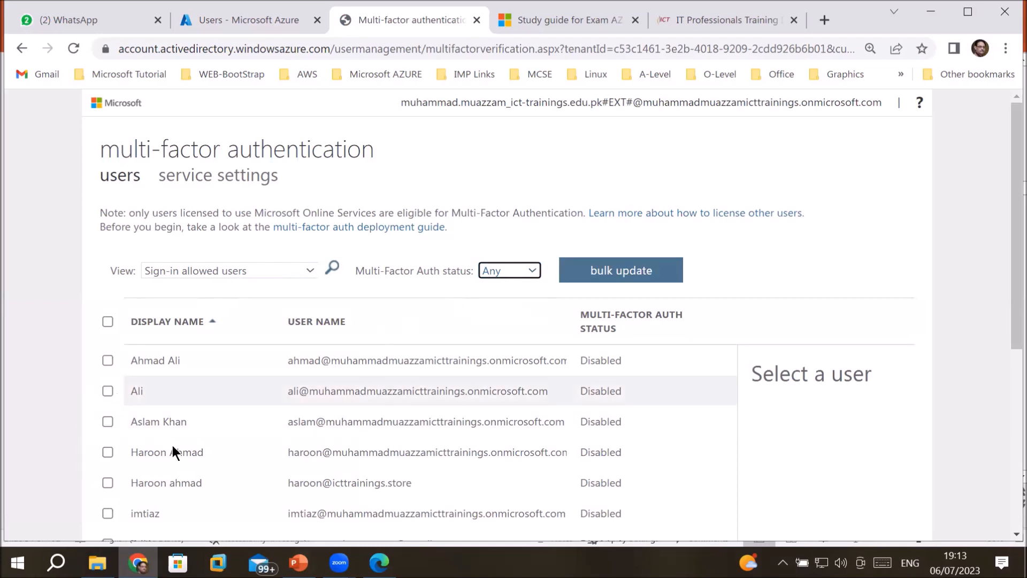
{"action": "scroll", "coordinate": [298, 457], "scroll_direction": "down", "scroll_amount": 5}
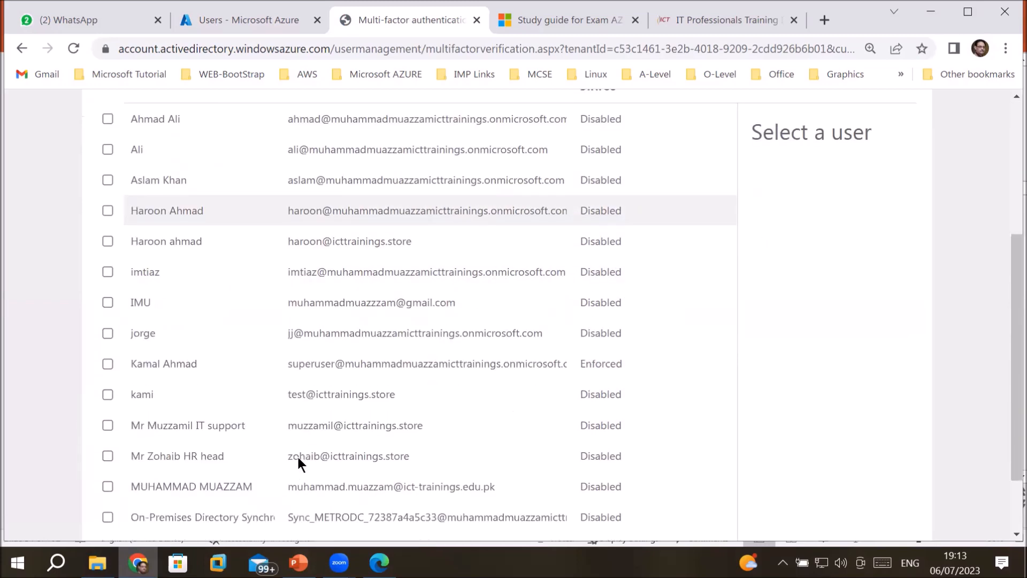
{"action": "scroll", "coordinate": [298, 458], "scroll_direction": "down", "scroll_amount": 2}
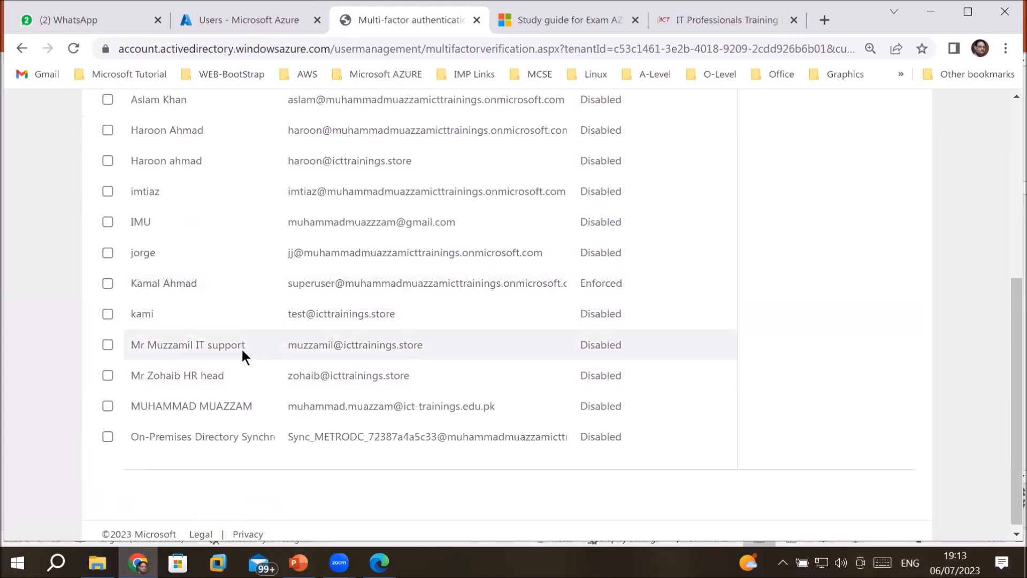
Select the IT support user, then change the selection so only the first listed user is checked
{"action": "left_click", "coordinate": [107, 344]}
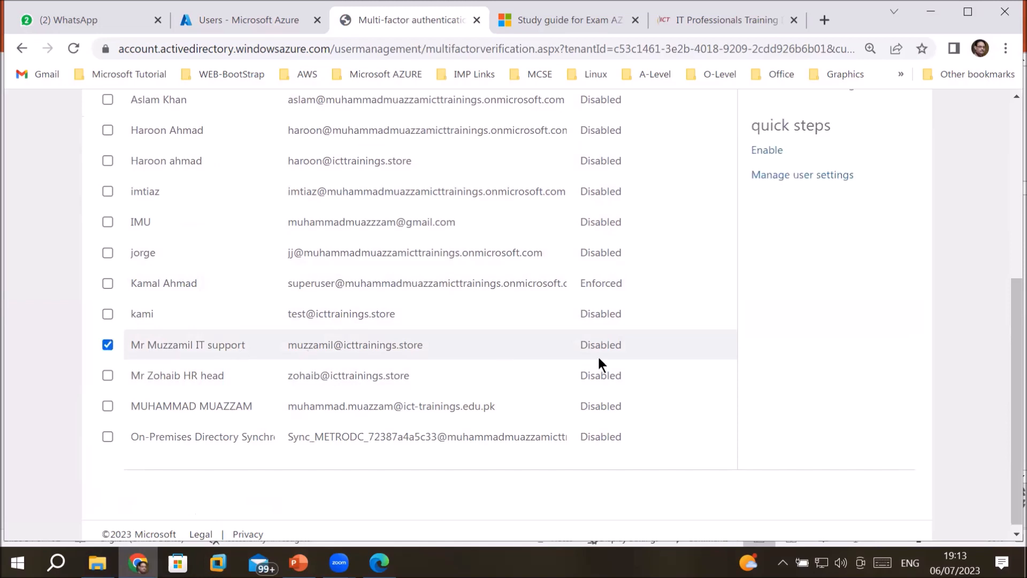
{"action": "scroll", "coordinate": [608, 345], "scroll_direction": "up", "scroll_amount": 3}
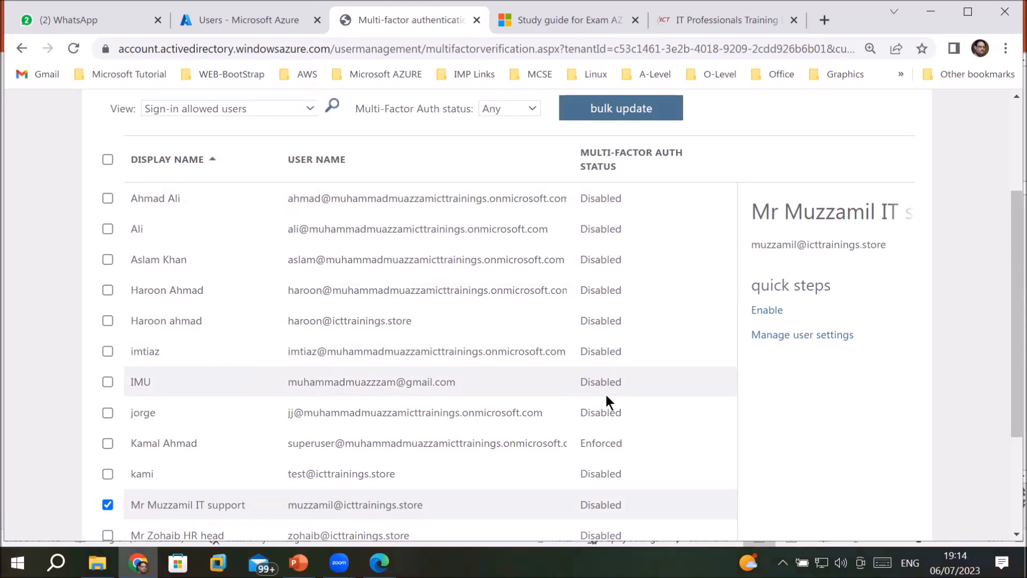
{"action": "scroll", "coordinate": [605, 392], "scroll_direction": "down", "scroll_amount": 2}
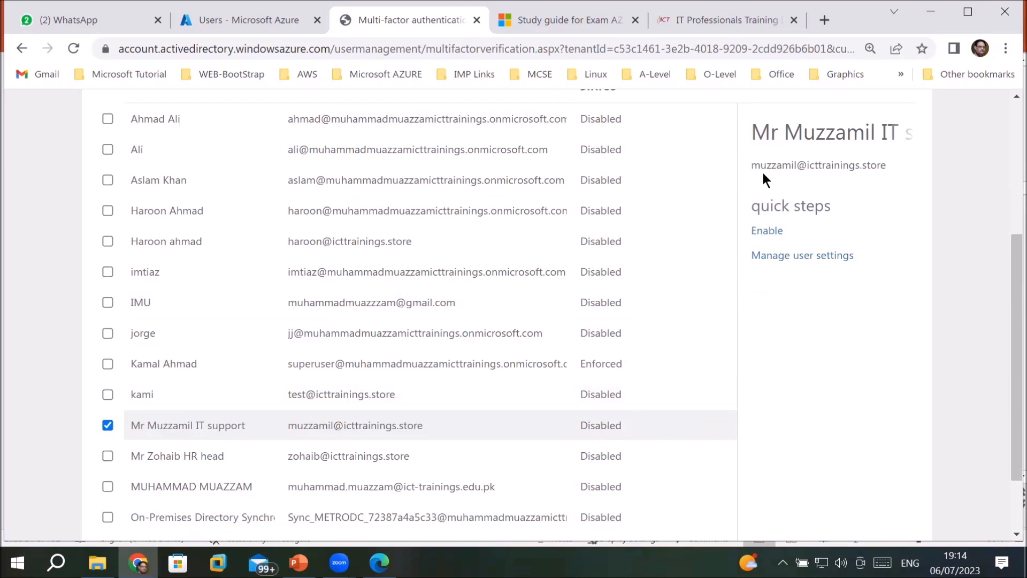
{"action": "left_click_drag", "start_coordinate": [752, 165], "coordinate": [883, 159]}
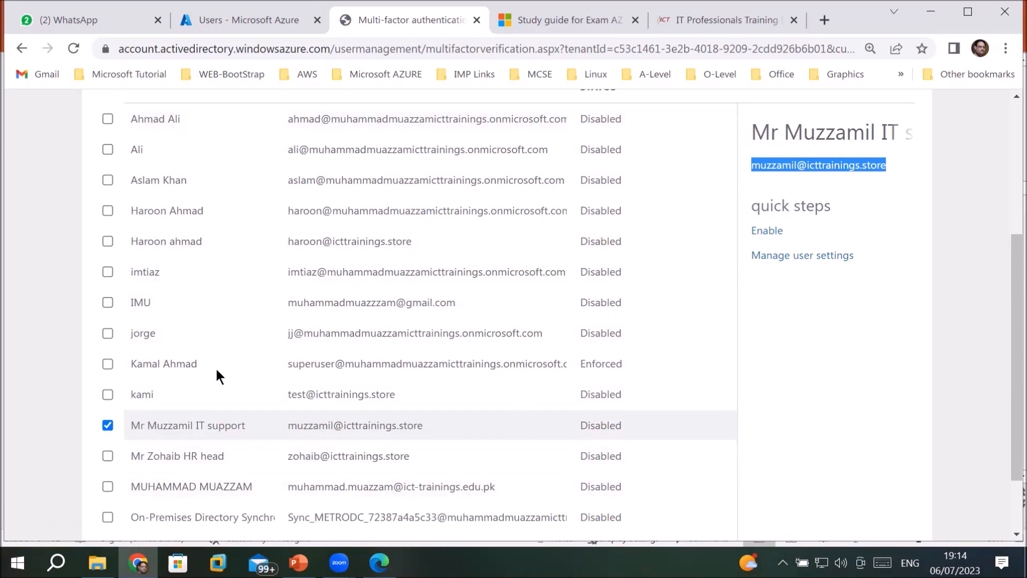
{"action": "left_click", "coordinate": [106, 120]}
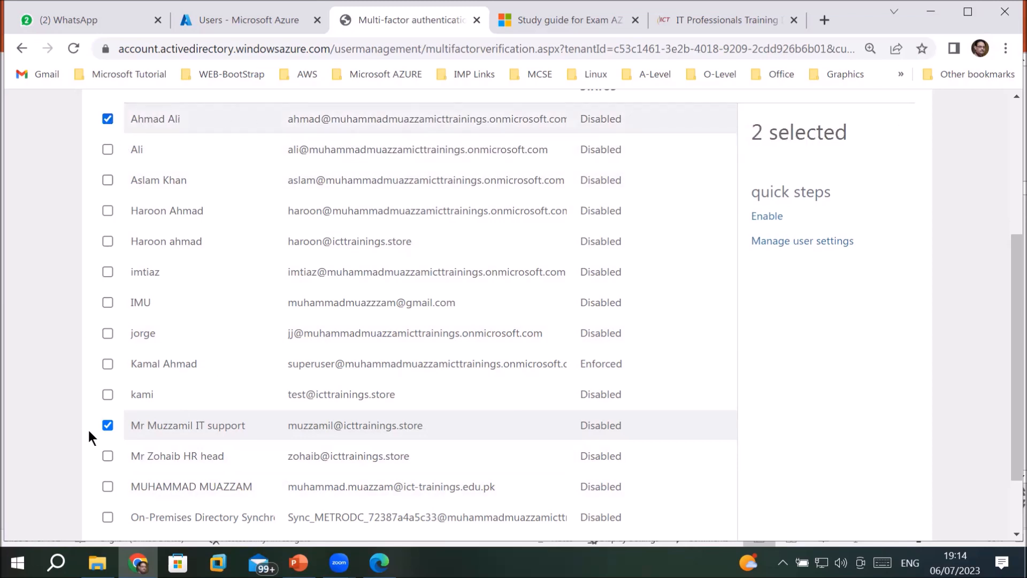
{"action": "left_click", "coordinate": [107, 426]}
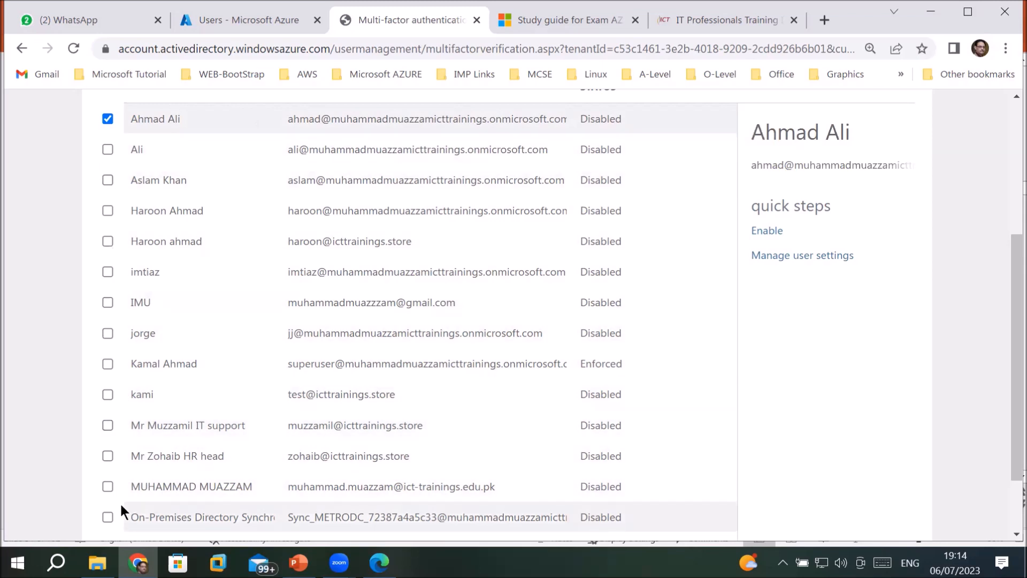
{"action": "scroll", "coordinate": [144, 114], "scroll_direction": "up", "scroll_amount": 1}
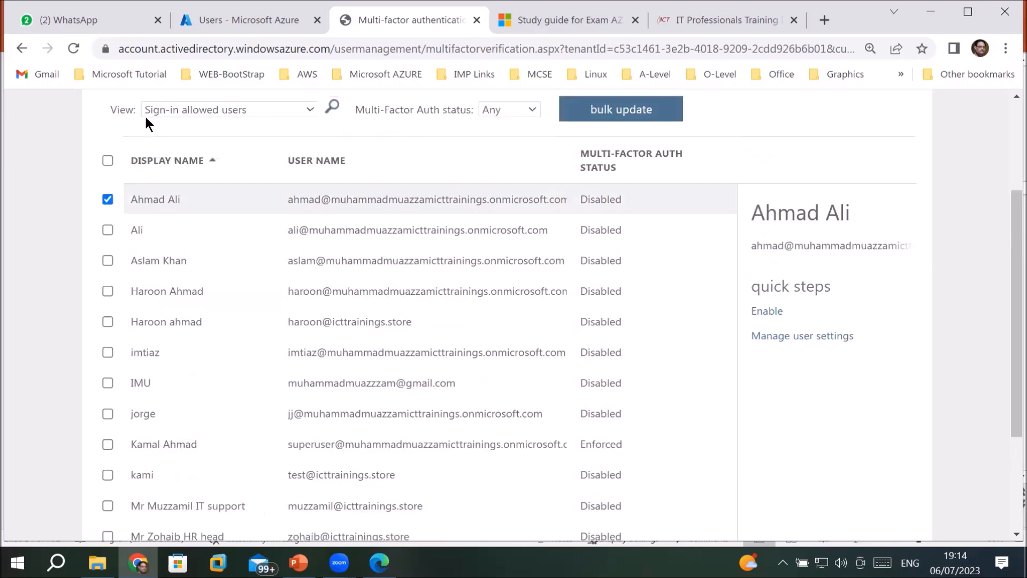
{"action": "left_click", "coordinate": [107, 160]}
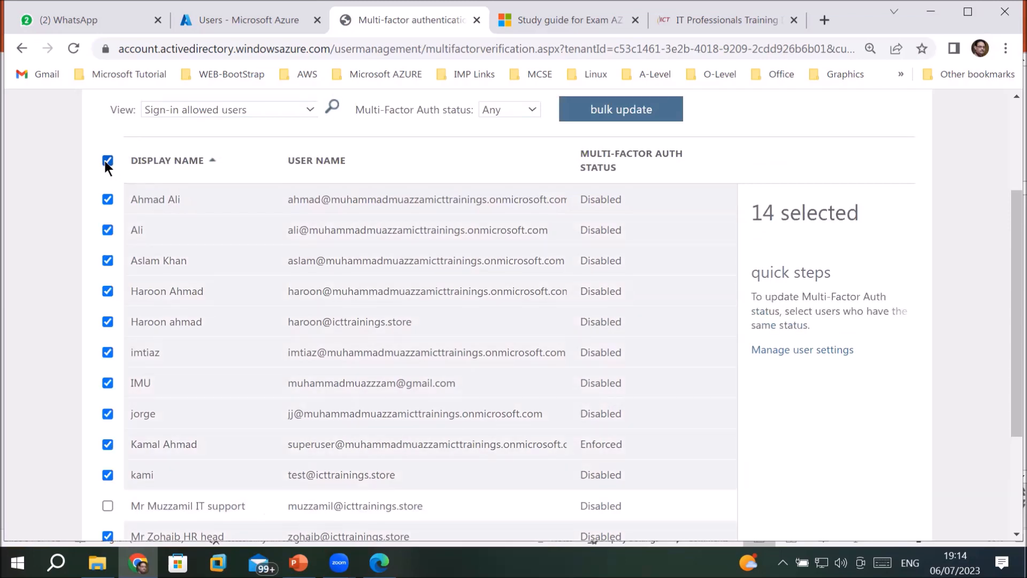
{"action": "left_click", "coordinate": [107, 160]}
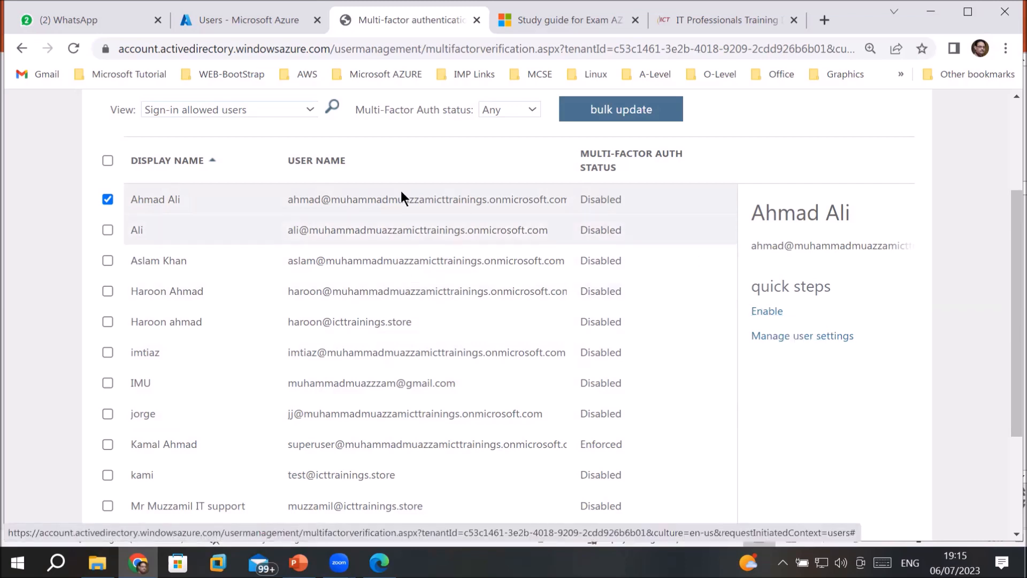
Add the second user to the selection, enable MFA for both, and dismiss the confirmation
{"action": "left_click", "coordinate": [107, 229]}
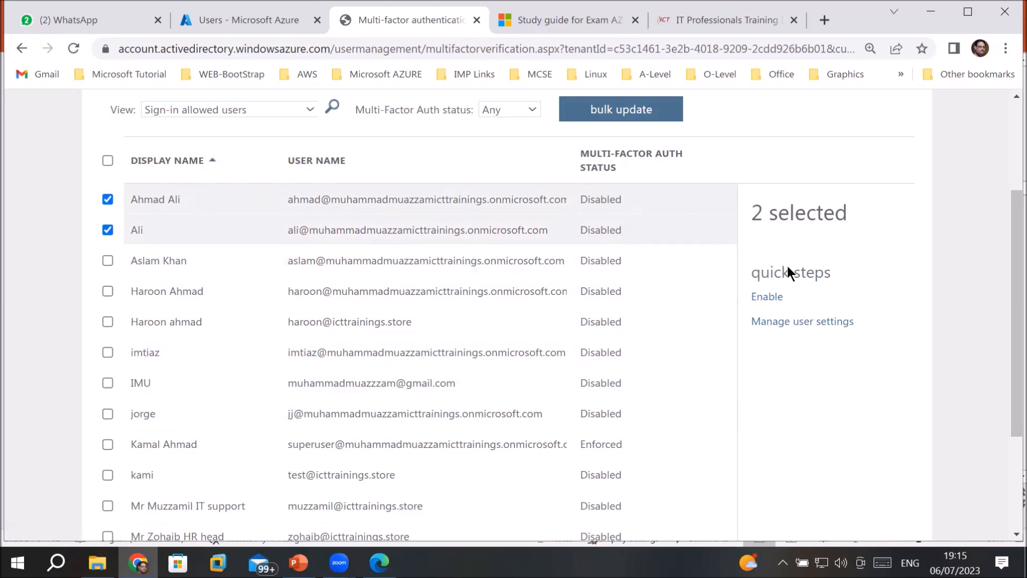
{"action": "left_click", "coordinate": [770, 297]}
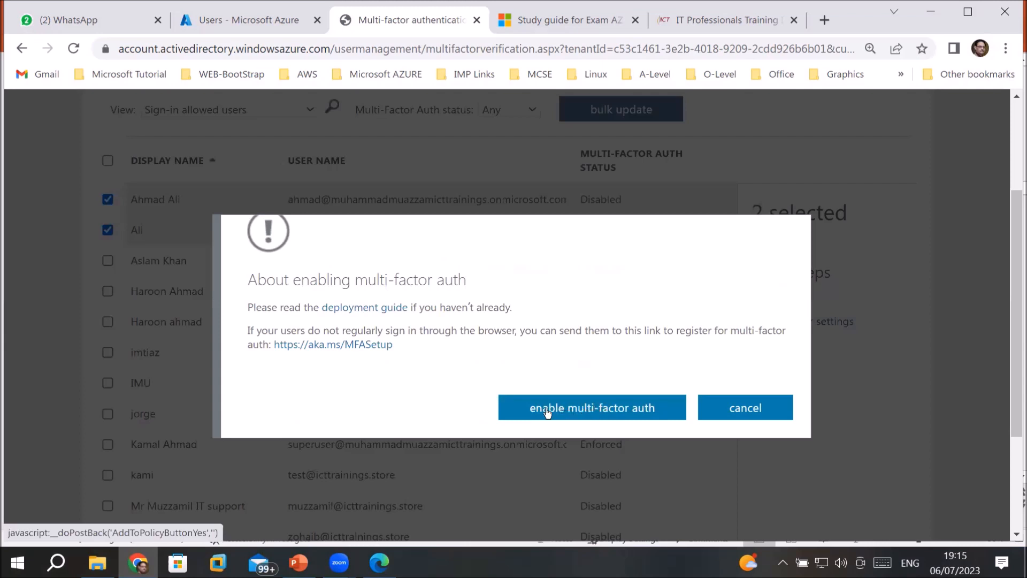
{"action": "left_click", "coordinate": [573, 413]}
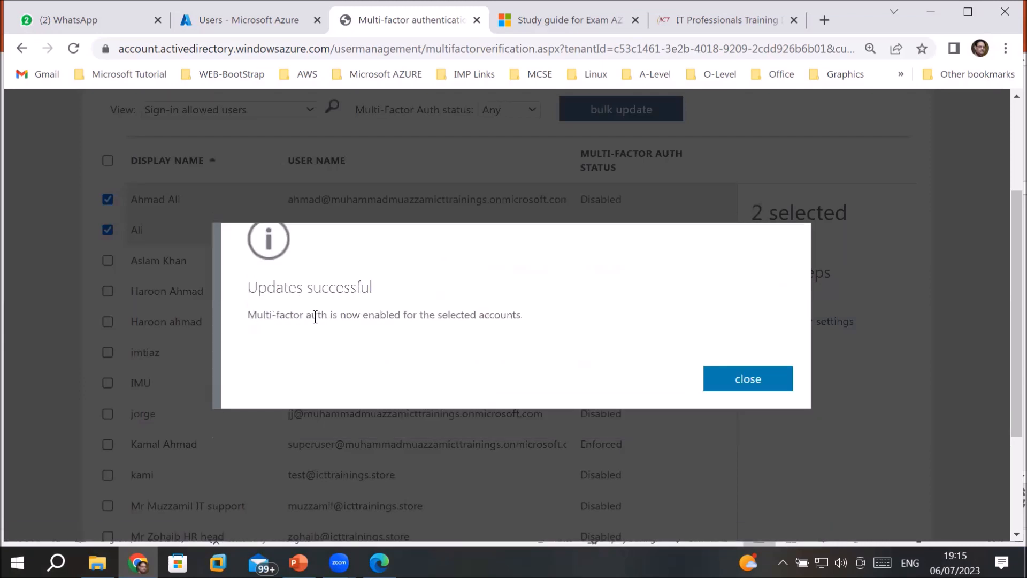
{"action": "left_click_drag", "start_coordinate": [360, 316], "coordinate": [524, 318]}
{"action": "left_click", "coordinate": [760, 385]}
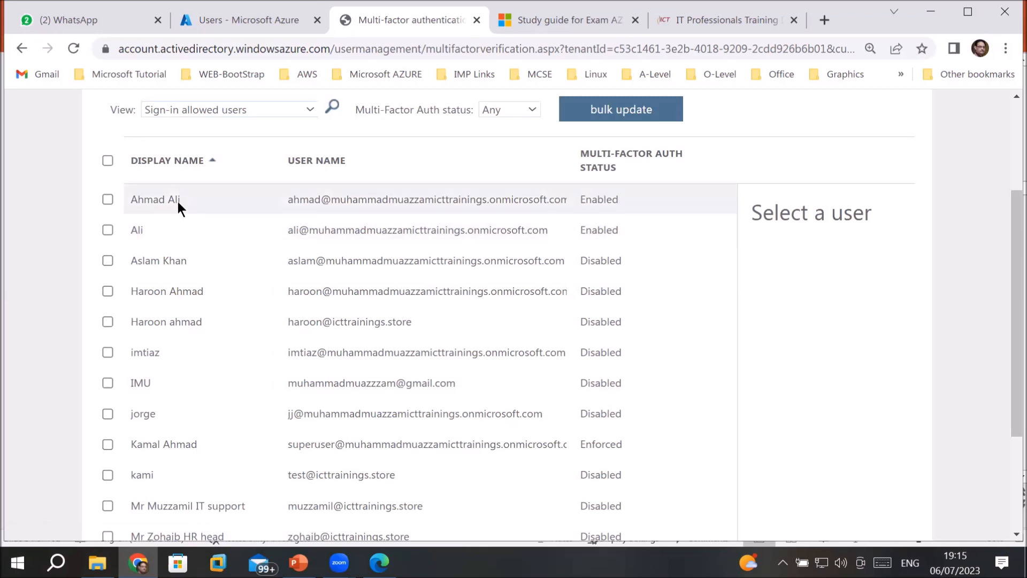
{"action": "scroll", "coordinate": [978, 109], "scroll_direction": "up", "scroll_amount": 3}
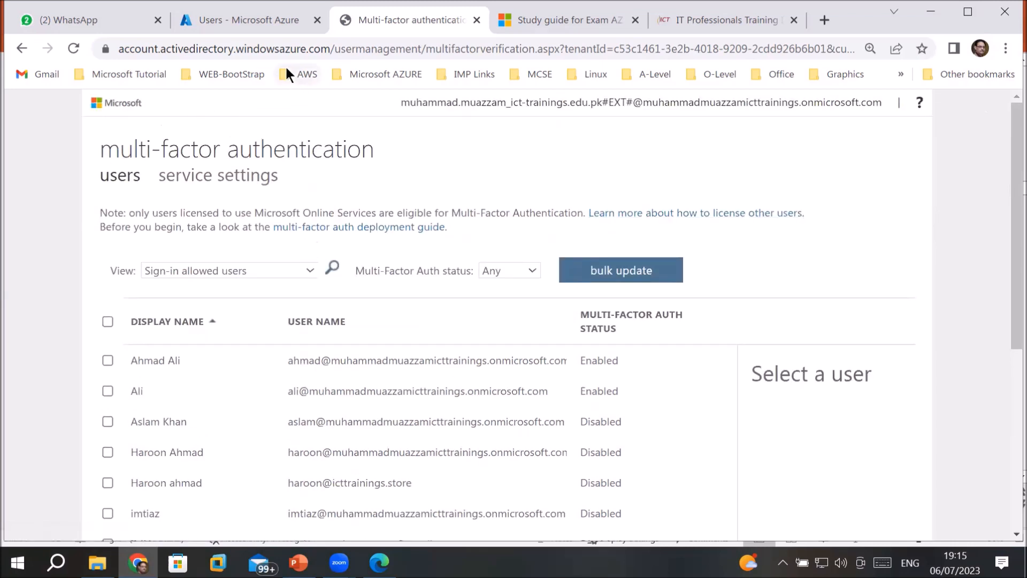
Copy the test user's sign-in name and open portal.azure.com in an Incognito window
{"action": "left_click", "coordinate": [272, 15]}
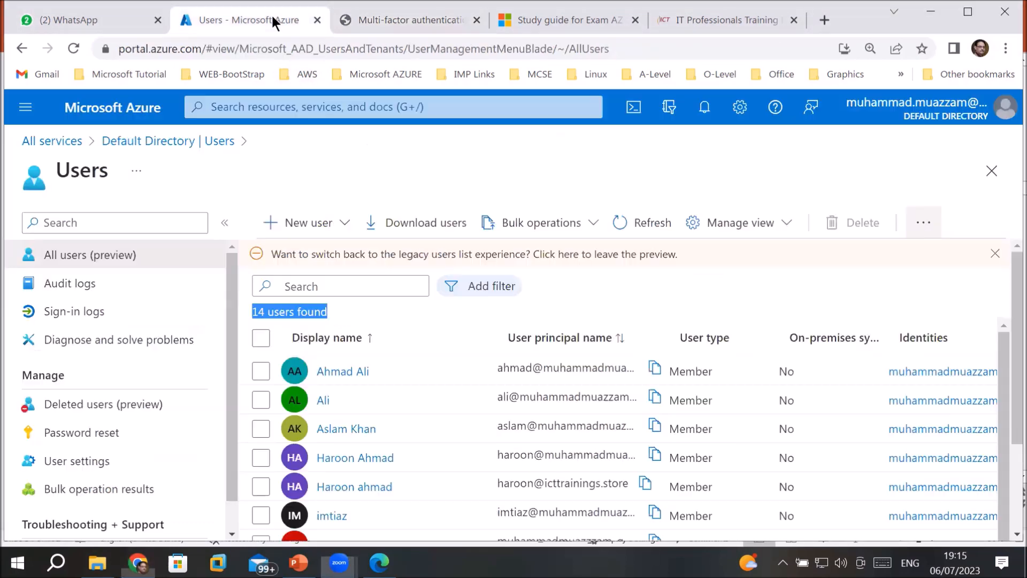
{"action": "left_click", "coordinate": [655, 368]}
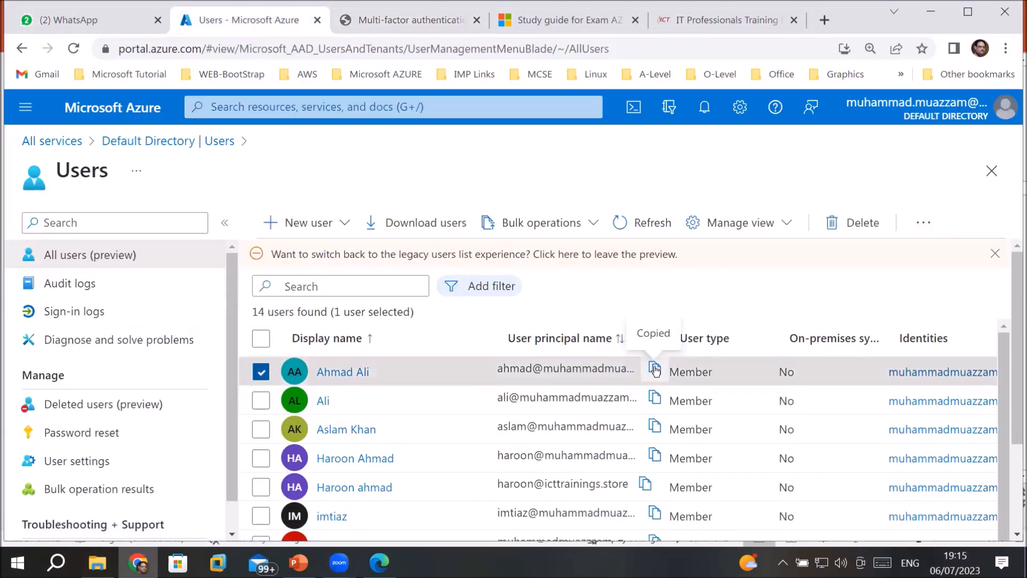
{"action": "left_click", "coordinate": [1005, 50]}
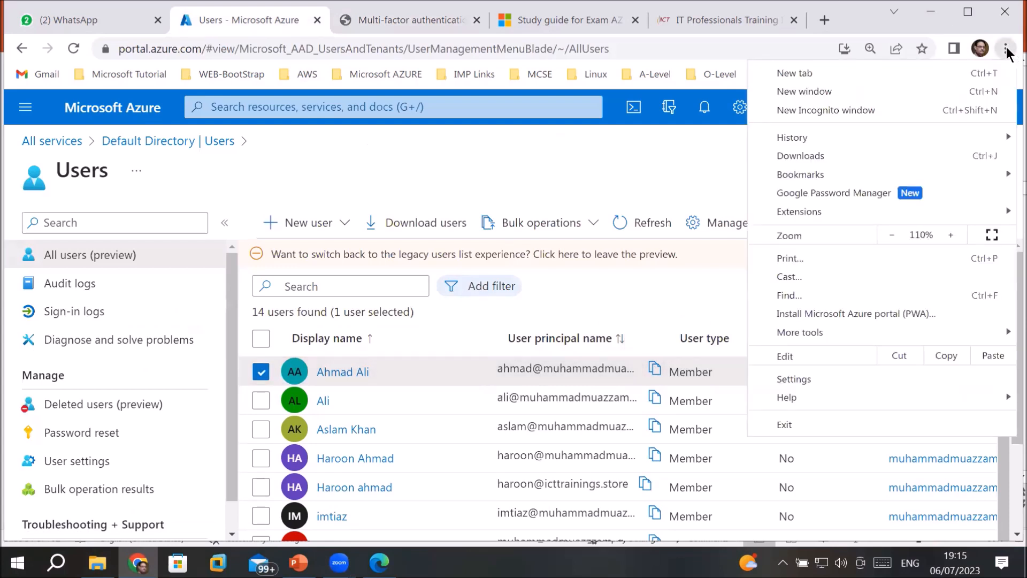
{"action": "left_click", "coordinate": [850, 110]}
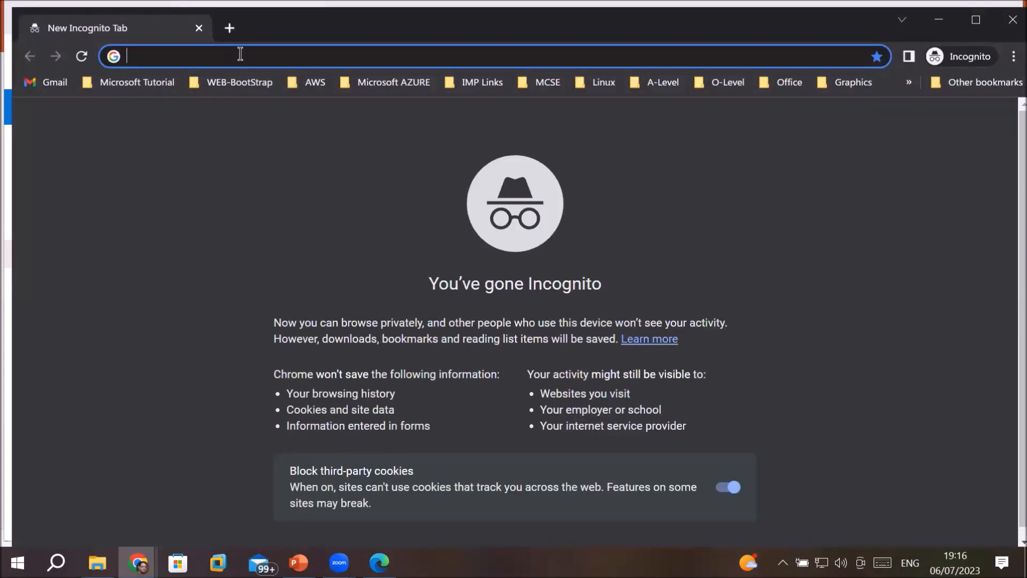
{"action": "type", "text": "po"}
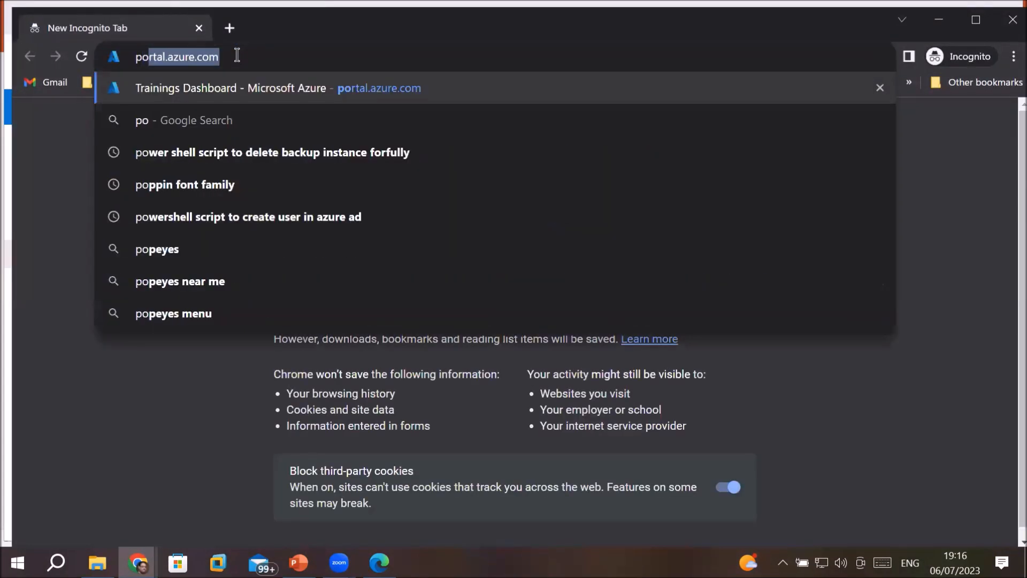
{"action": "key", "text": "Return"}
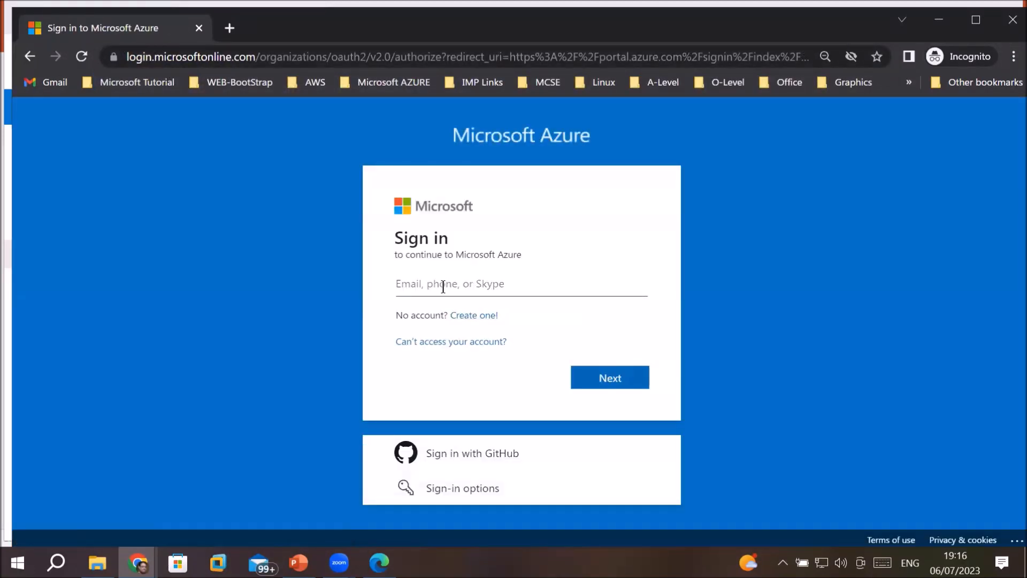
Sign in with the copied user name and password, then start setting up security info
{"action": "right_click", "coordinate": [453, 293]}
{"action": "left_click", "coordinate": [492, 415]}
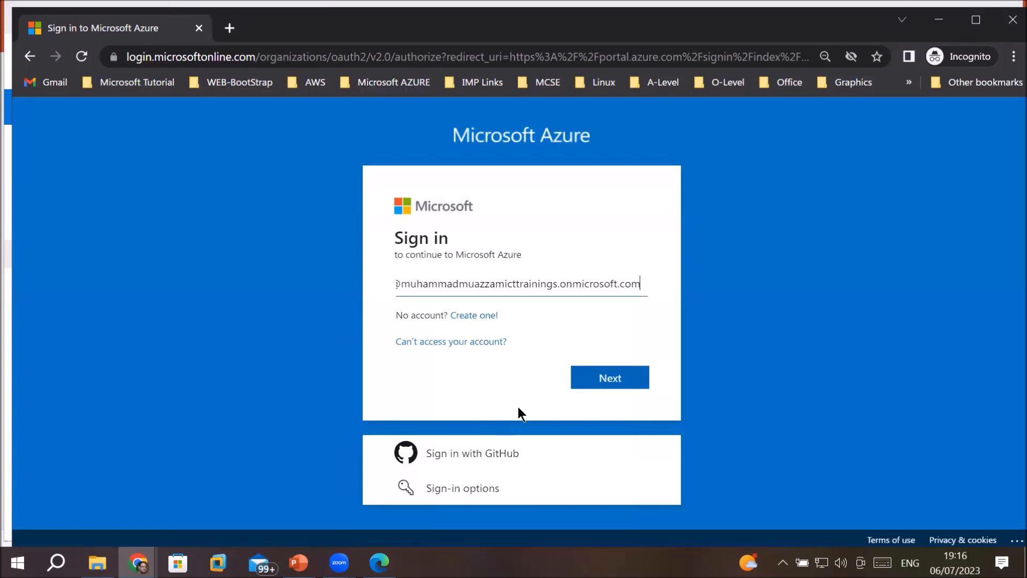
{"action": "left_click", "coordinate": [604, 376]}
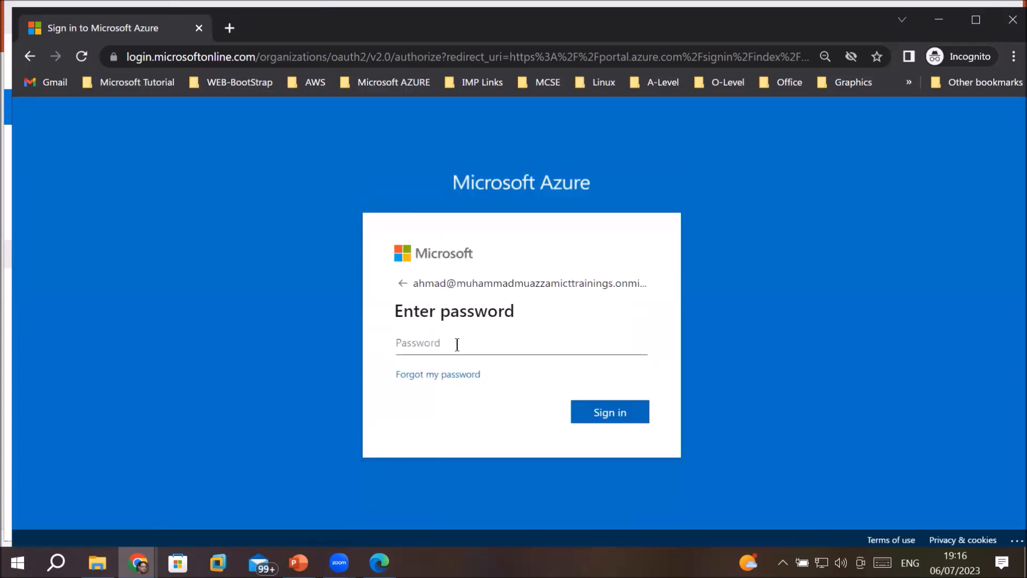
{"action": "type", "text": "*********"}
{"action": "key", "text": "Return"}
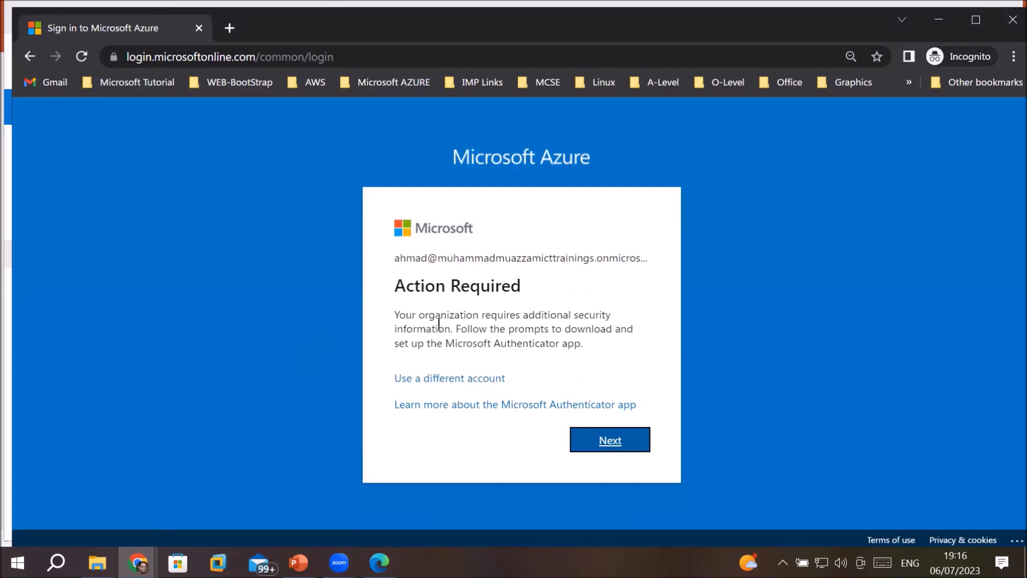
{"action": "left_click_drag", "start_coordinate": [446, 316], "coordinate": [574, 342]}
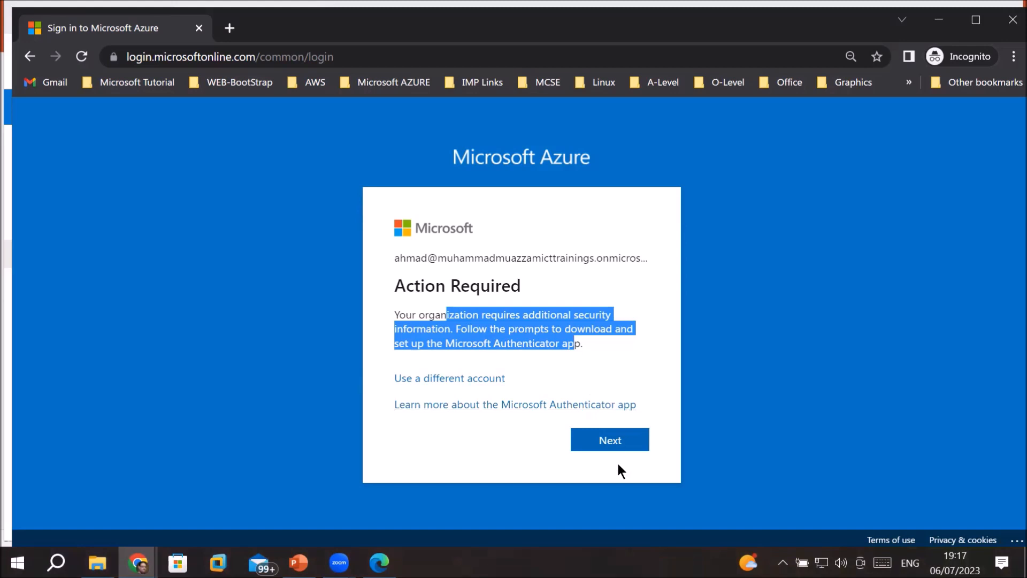
{"action": "left_click", "coordinate": [612, 439]}
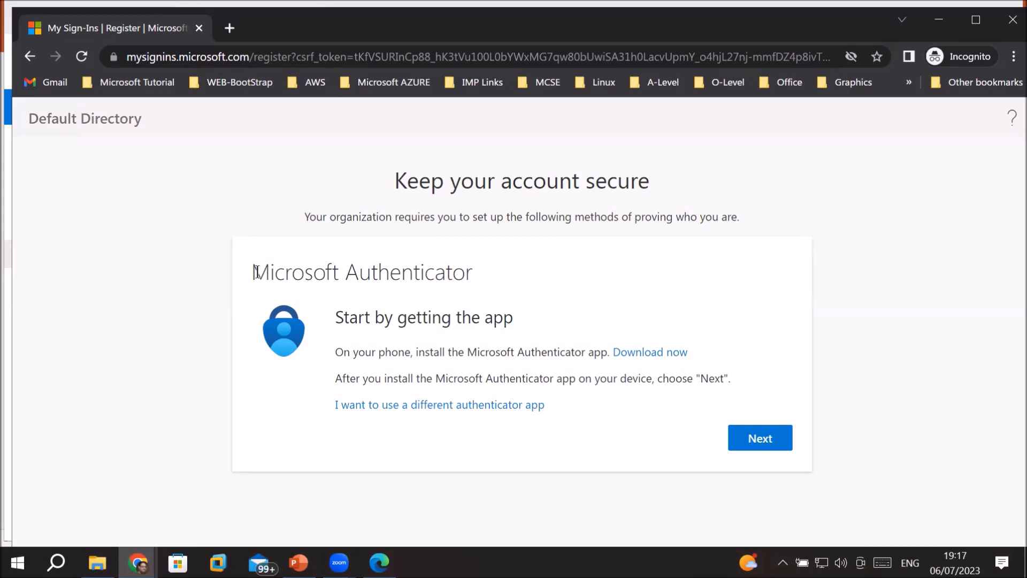
Advance past 'Start by getting the app' and 'Set up your account' to the QR code step
{"action": "left_click_drag", "start_coordinate": [252, 271], "coordinate": [472, 273]}
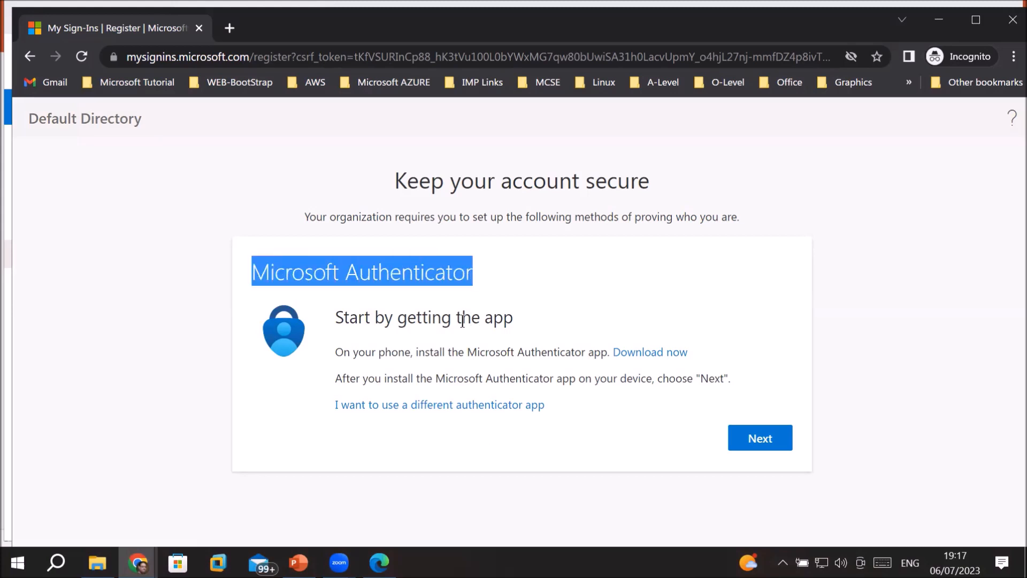
{"action": "left_click_drag", "start_coordinate": [364, 352], "coordinate": [608, 353]}
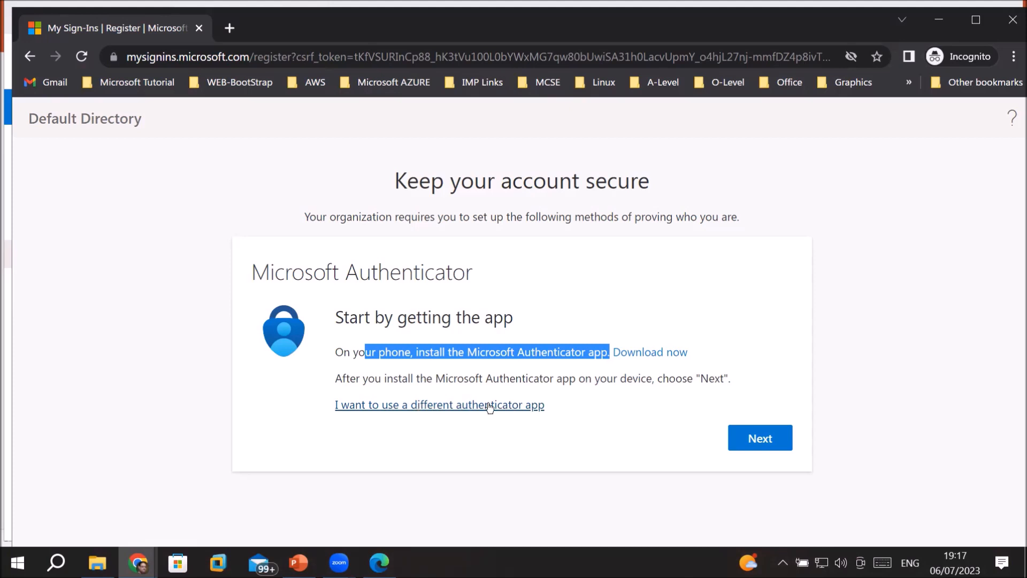
{"action": "left_click", "coordinate": [464, 354]}
{"action": "left_click_drag", "start_coordinate": [468, 354], "coordinate": [598, 354]}
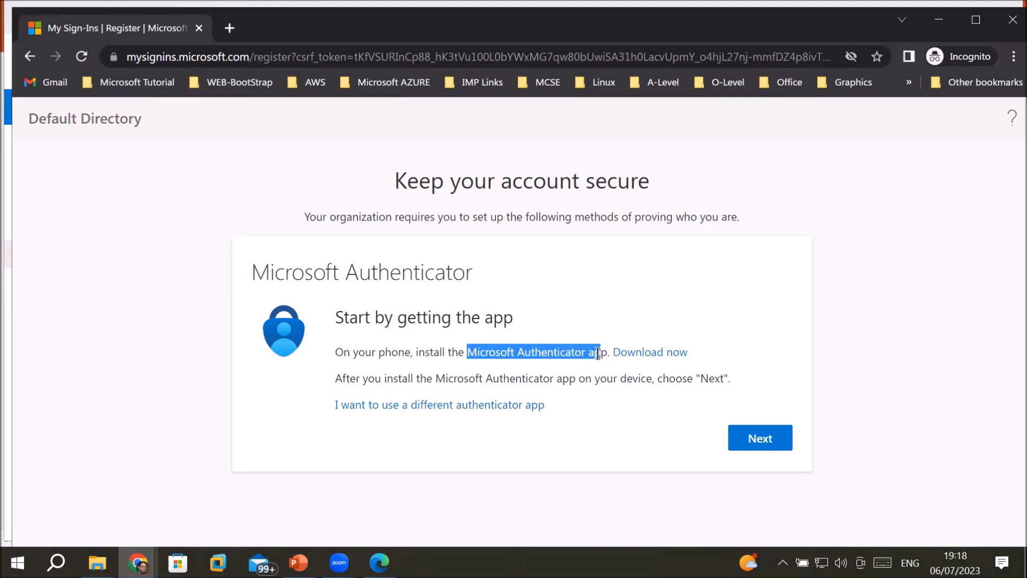
{"action": "left_click", "coordinate": [756, 443]}
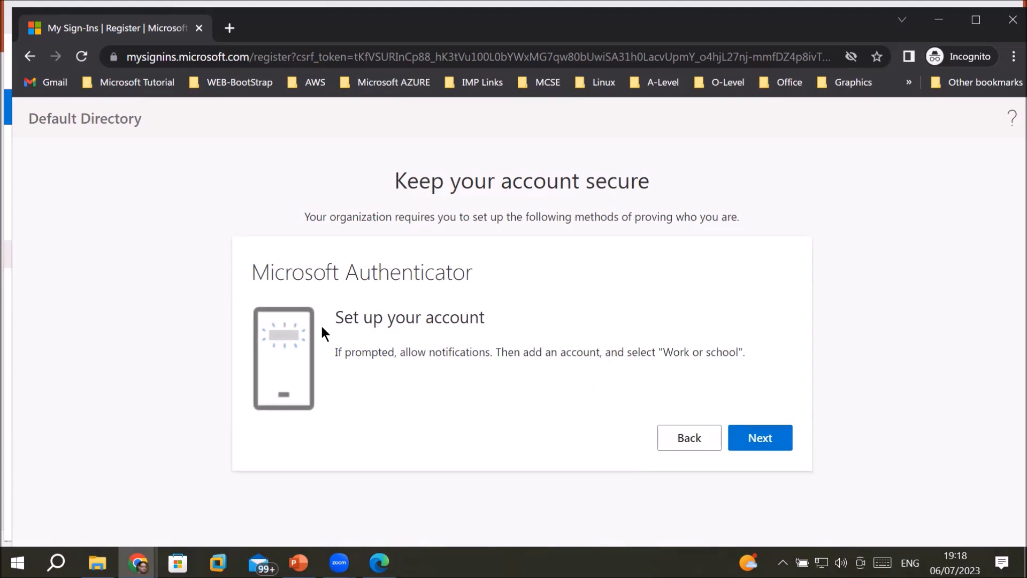
{"action": "left_click_drag", "start_coordinate": [333, 353], "coordinate": [614, 366]}
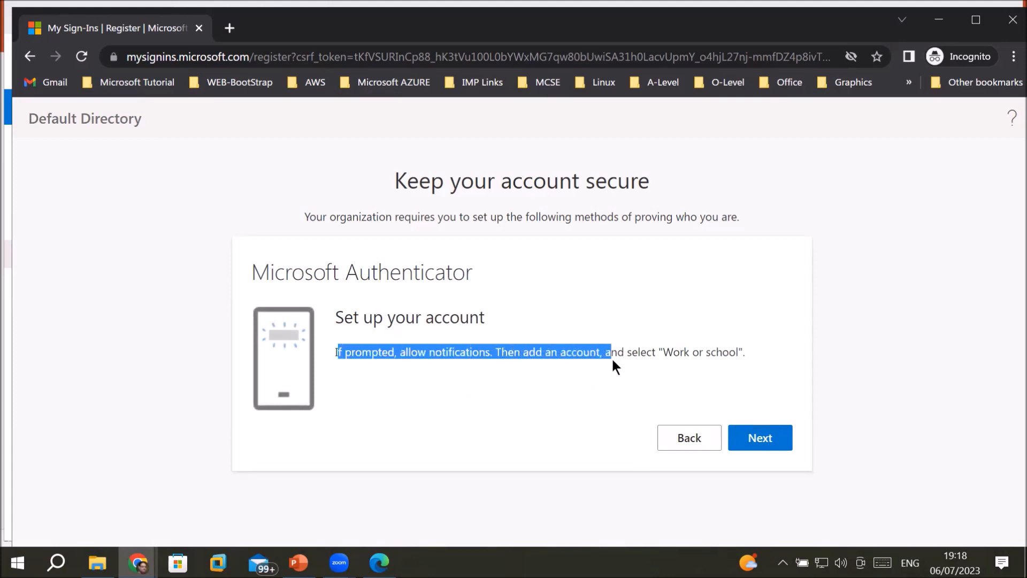
{"action": "left_click_drag", "start_coordinate": [715, 361], "coordinate": [781, 426]}
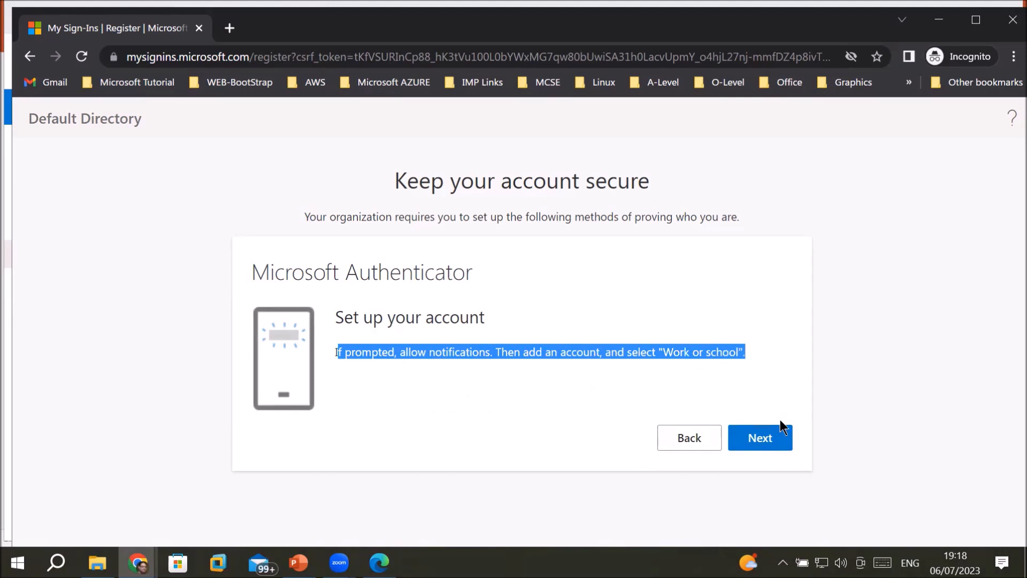
{"action": "left_click", "coordinate": [770, 435]}
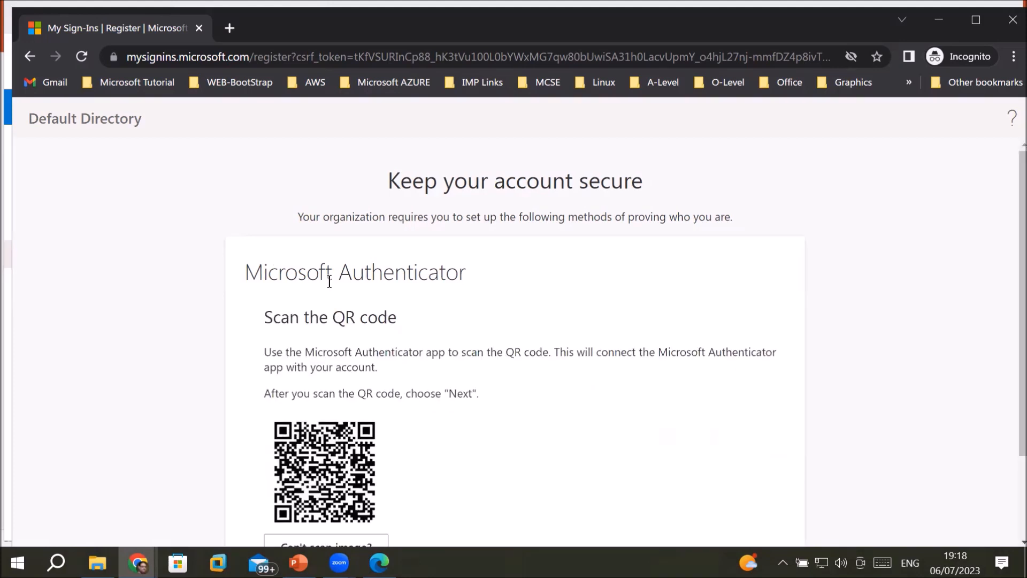
{"action": "left_click_drag", "start_coordinate": [264, 318], "coordinate": [404, 323]}
{"action": "left_click_drag", "start_coordinate": [352, 355], "coordinate": [749, 354]}
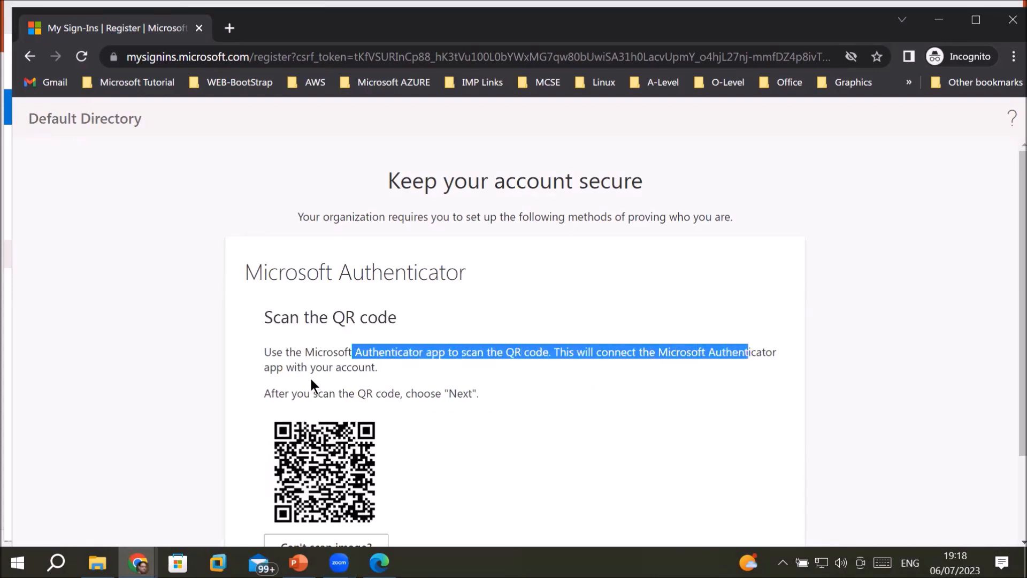
{"action": "left_click_drag", "start_coordinate": [276, 367], "coordinate": [342, 383]}
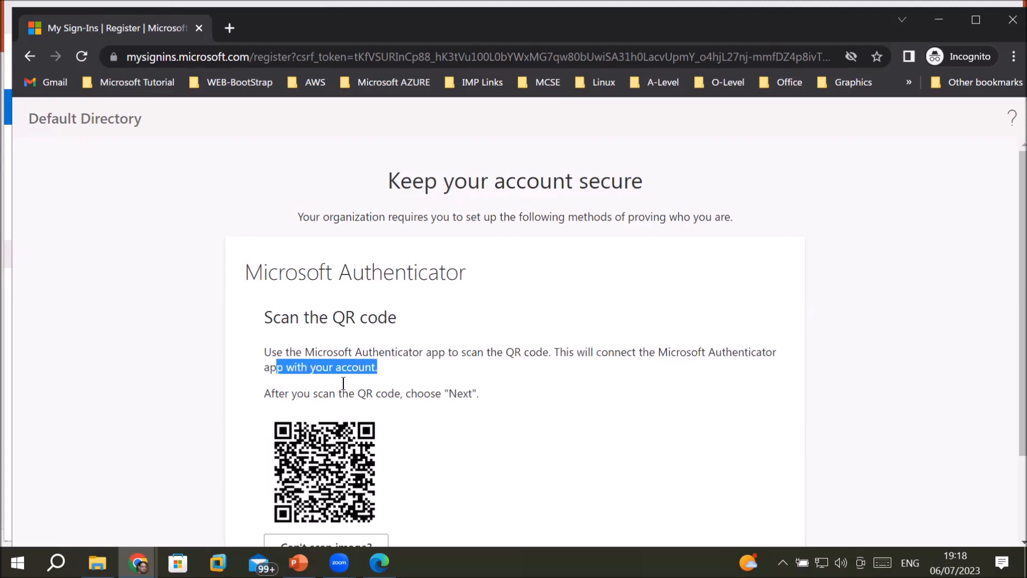
{"action": "left_click_drag", "start_coordinate": [275, 394], "coordinate": [418, 393]}
{"action": "scroll", "coordinate": [576, 400], "scroll_direction": "down", "scroll_amount": 2}
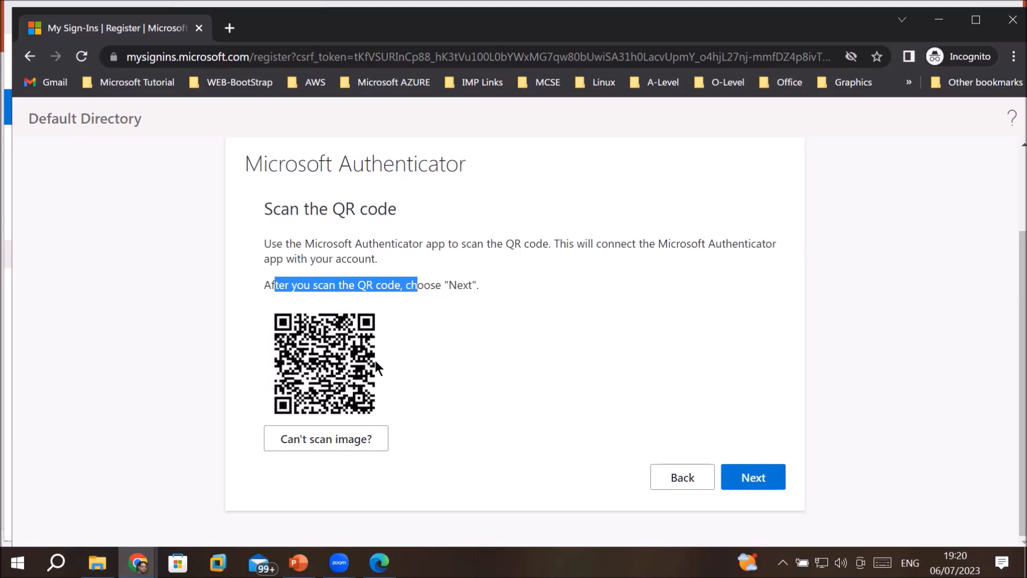
Confirm the QR scan and approved notification, then finish on the Success page
{"action": "left_click", "coordinate": [742, 484]}
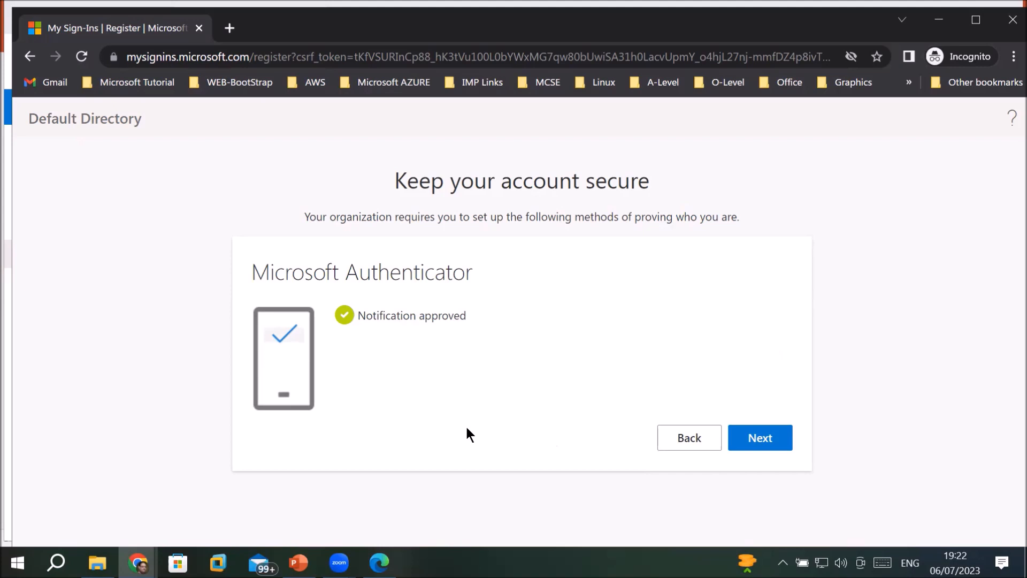
{"action": "left_click_drag", "start_coordinate": [366, 316], "coordinate": [460, 316]}
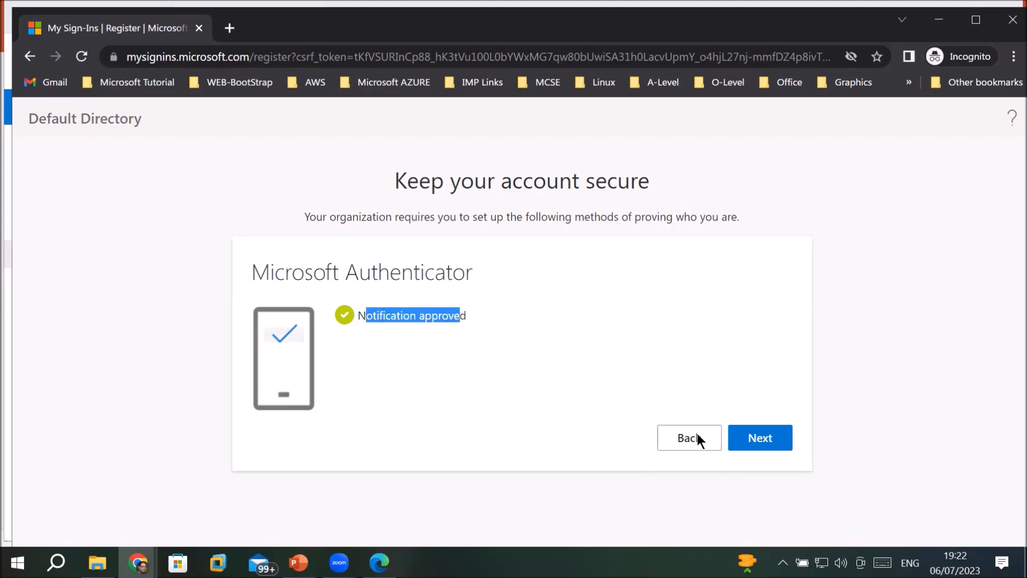
{"action": "left_click", "coordinate": [756, 438]}
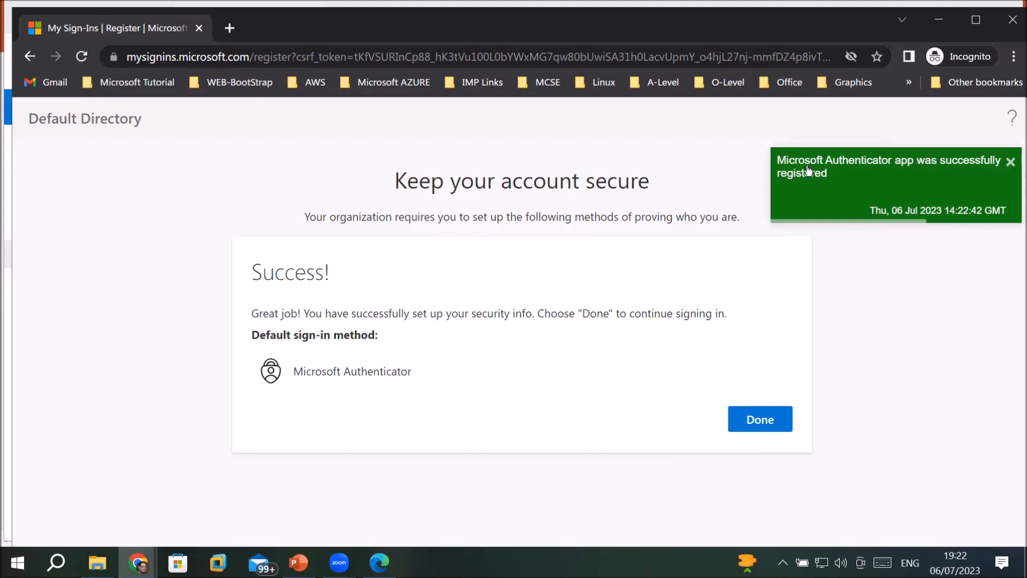
{"action": "left_click_drag", "start_coordinate": [251, 313], "coordinate": [713, 323]}
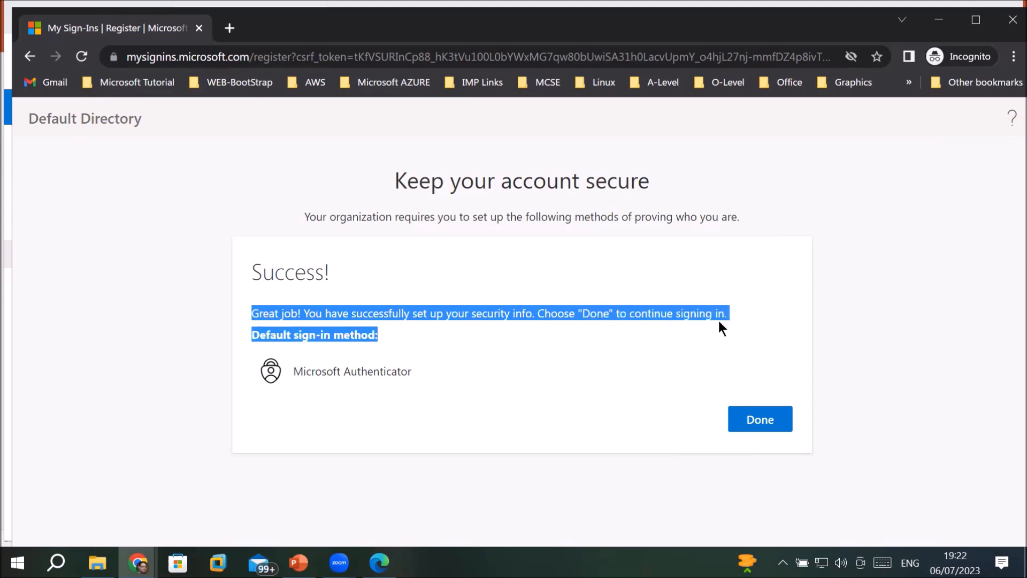
{"action": "left_click", "coordinate": [743, 424]}
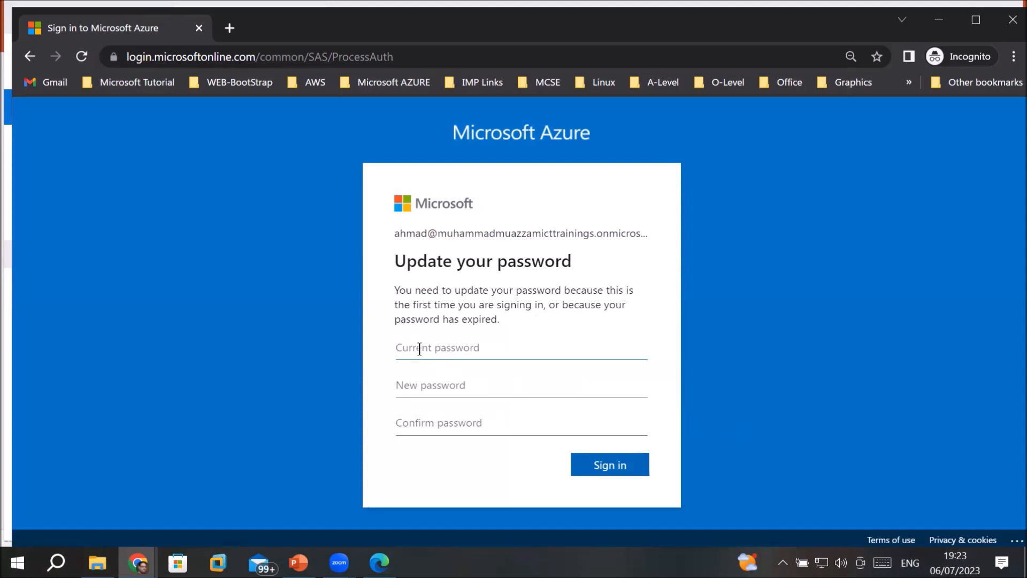
Enter the current password and a new confirmed password, sign in, and decline staying signed in
{"action": "type", "text": "••••••••"}
{"action": "key", "text": "Tab"}
{"action": "type", "text": "•••••••••••••"}
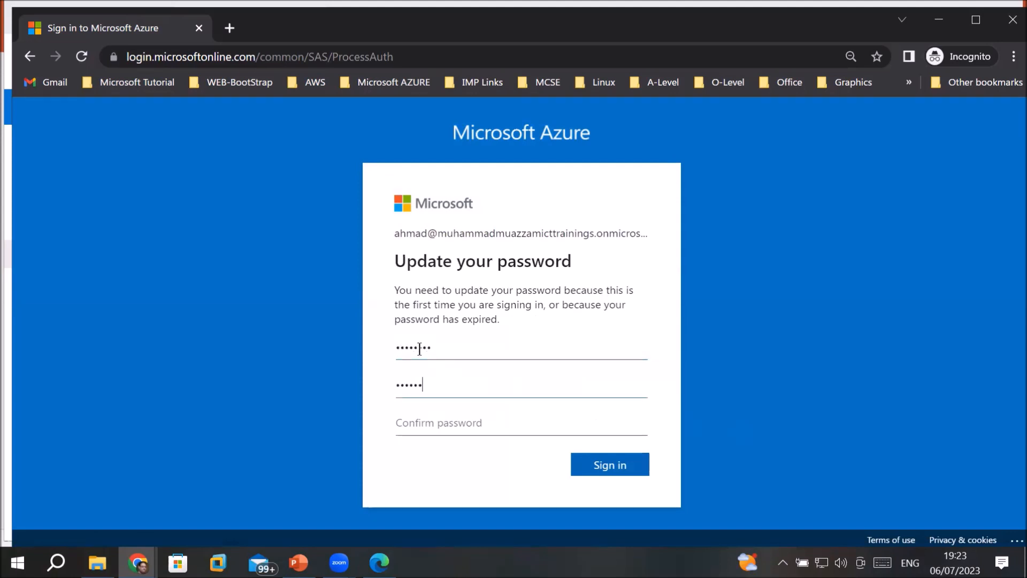
{"action": "key", "text": "Tab"}
{"action": "type", "text": "••••"}
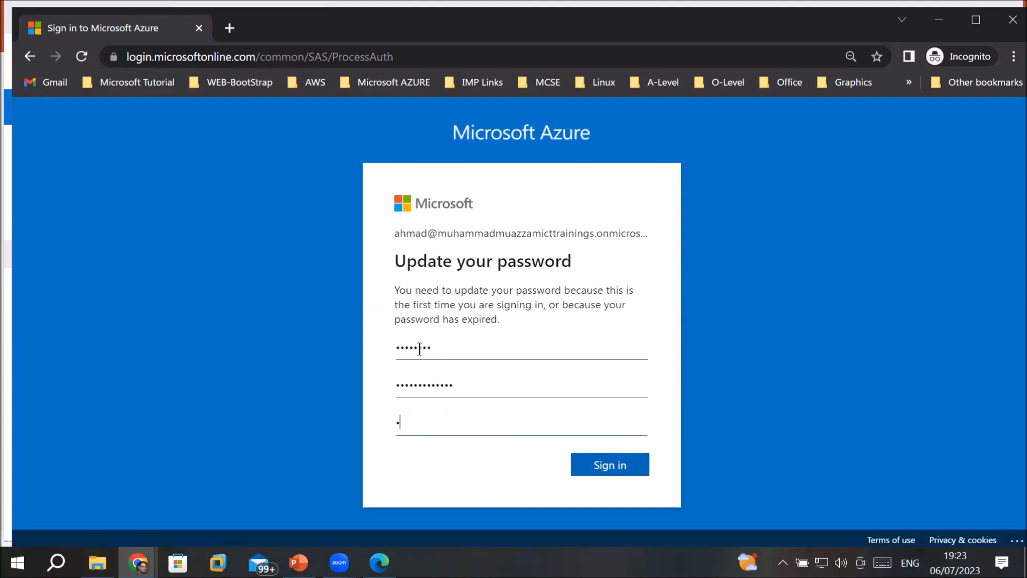
{"action": "type", "text": "••••••••"}
{"action": "left_click", "coordinate": [600, 467]}
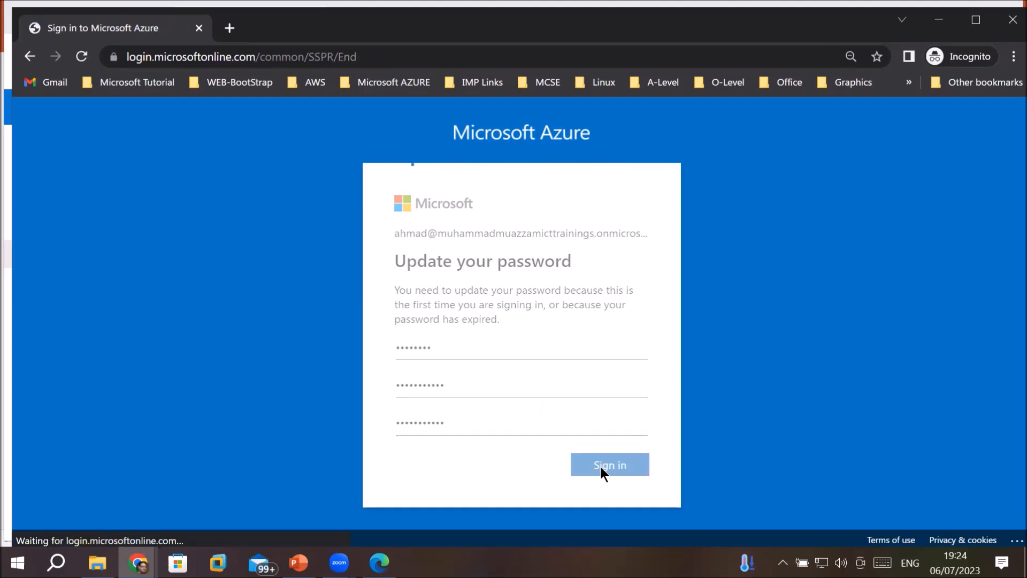
{"action": "left_click", "coordinate": [530, 417]}
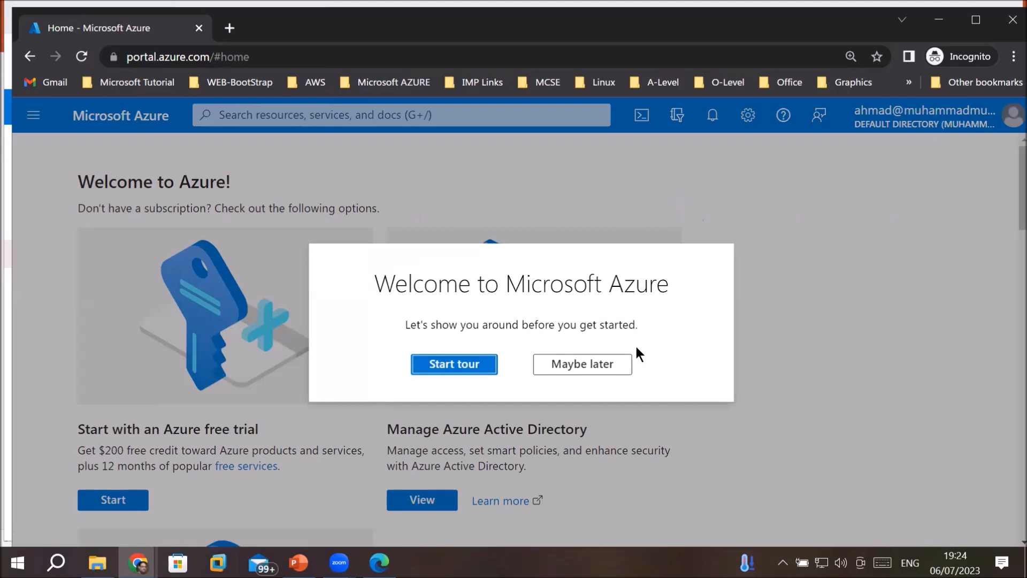
Skip the welcome tour, sign out, and sign back in as the test user, staying signed in
{"action": "left_click", "coordinate": [568, 364]}
{"action": "scroll", "coordinate": [404, 397], "scroll_direction": "down", "scroll_amount": 6}
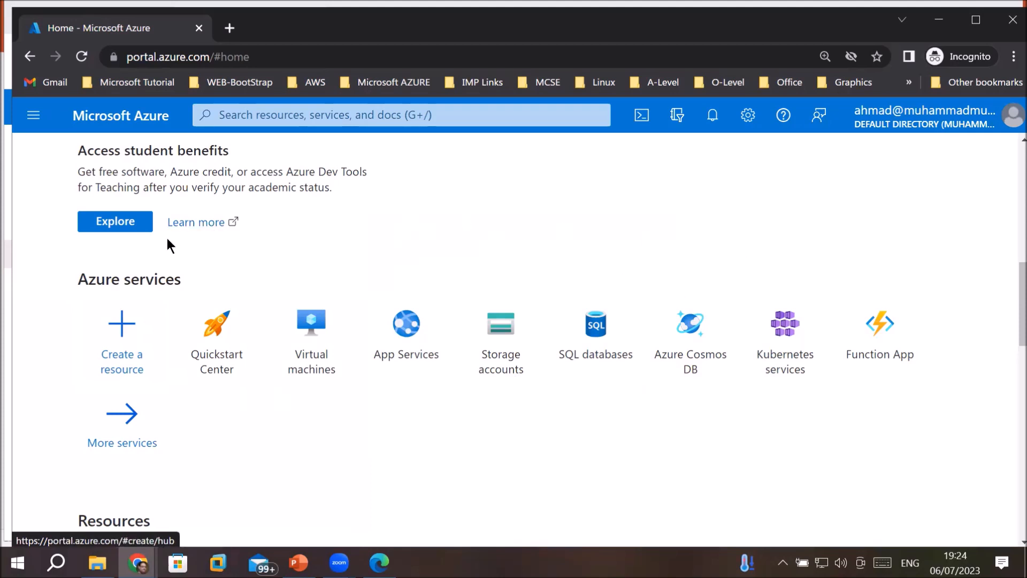
{"action": "left_click", "coordinate": [911, 124]}
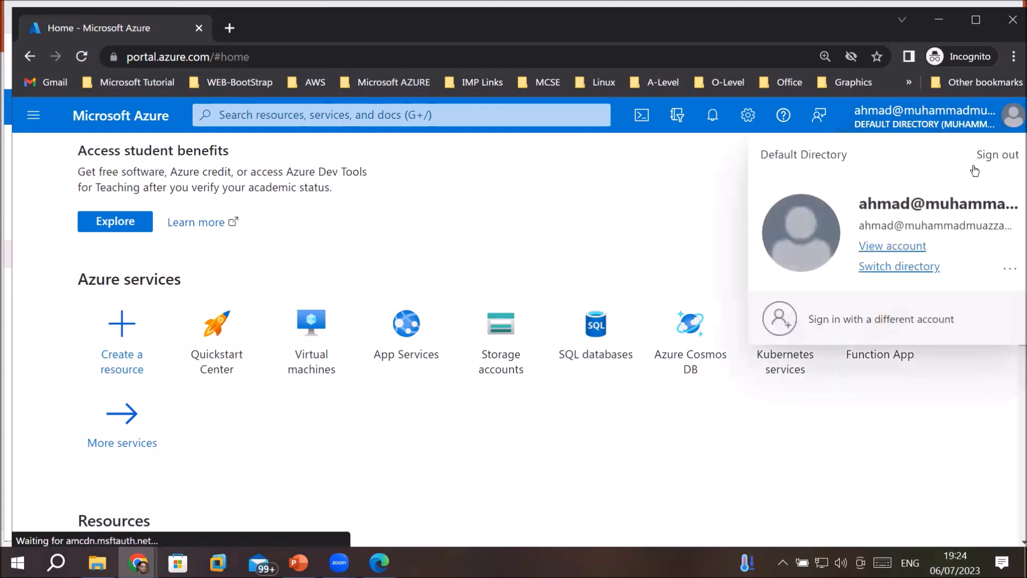
{"action": "left_click", "coordinate": [992, 154]}
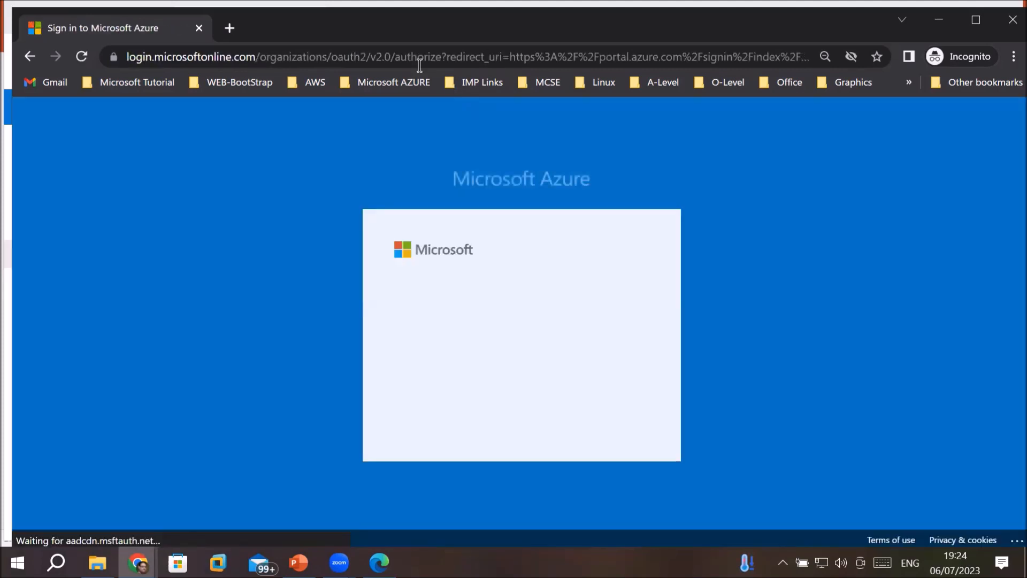
{"action": "left_click", "coordinate": [436, 346]}
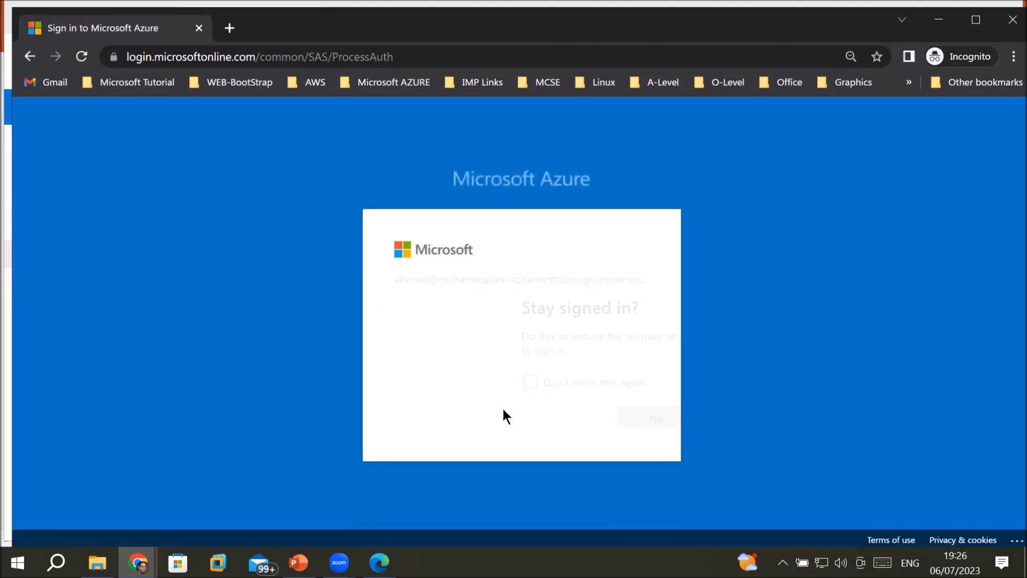
{"action": "left_click", "coordinate": [631, 414]}
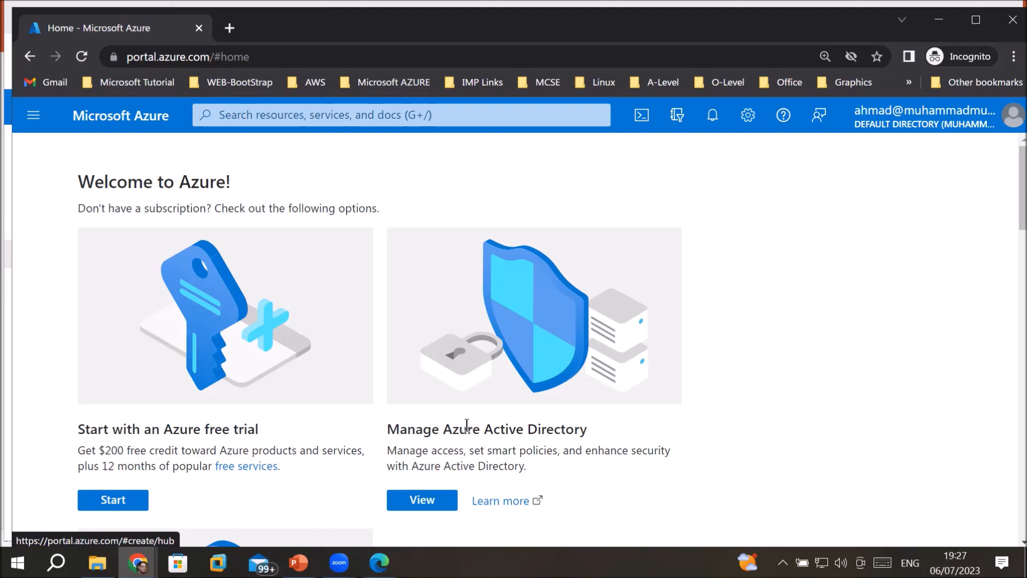
Highlight the 'Configure self-service password reset (SSPR)' agenda point on slide 31, then return to Chrome
{"action": "key", "text": "alt+Tab"}
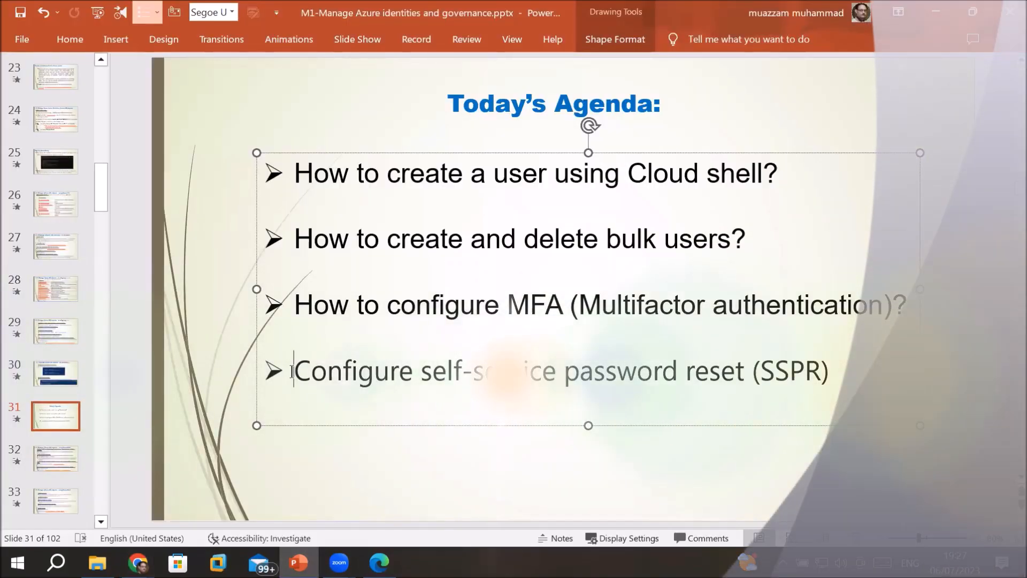
{"action": "left_click_drag", "start_coordinate": [292, 366], "coordinate": [830, 377]}
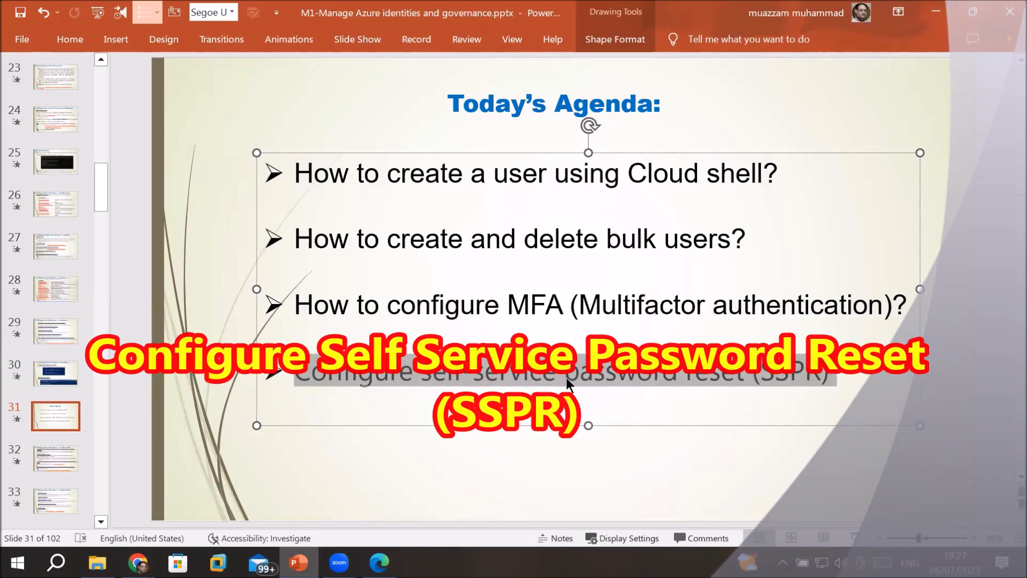
{"action": "left_click", "coordinate": [541, 373]}
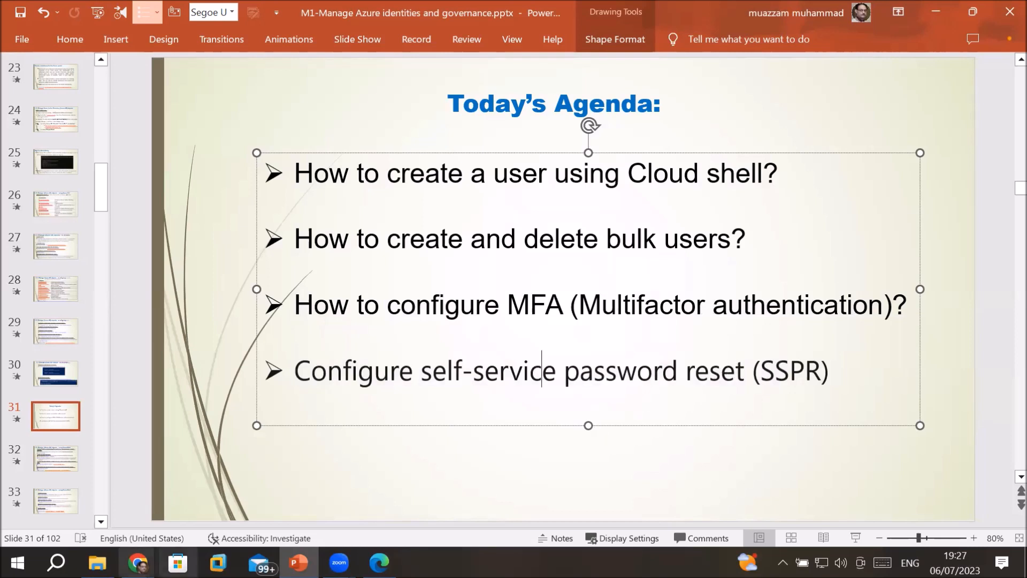
{"action": "mouse_move", "coordinate": [137, 562]}
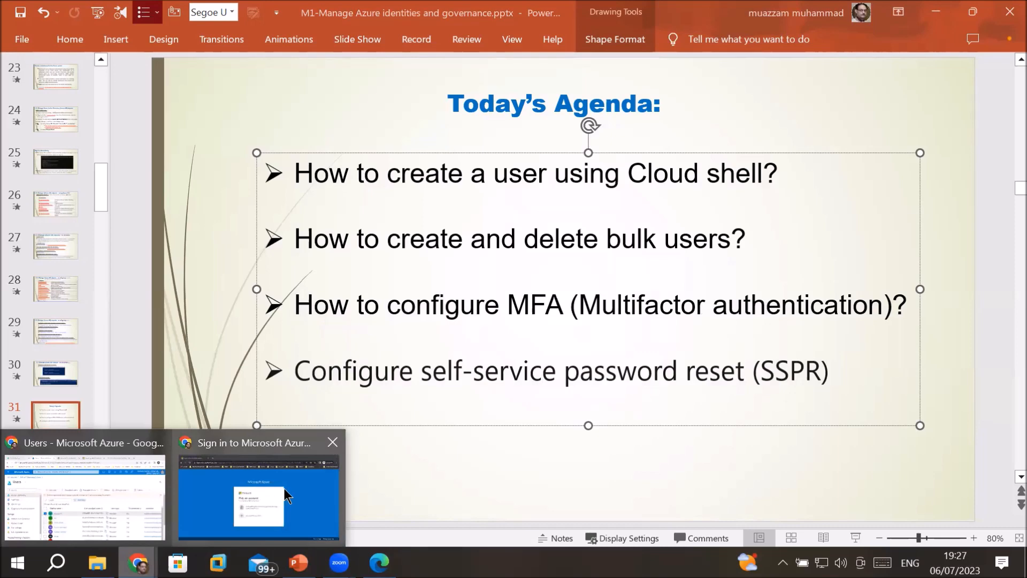
{"action": "left_click", "coordinate": [97, 495]}
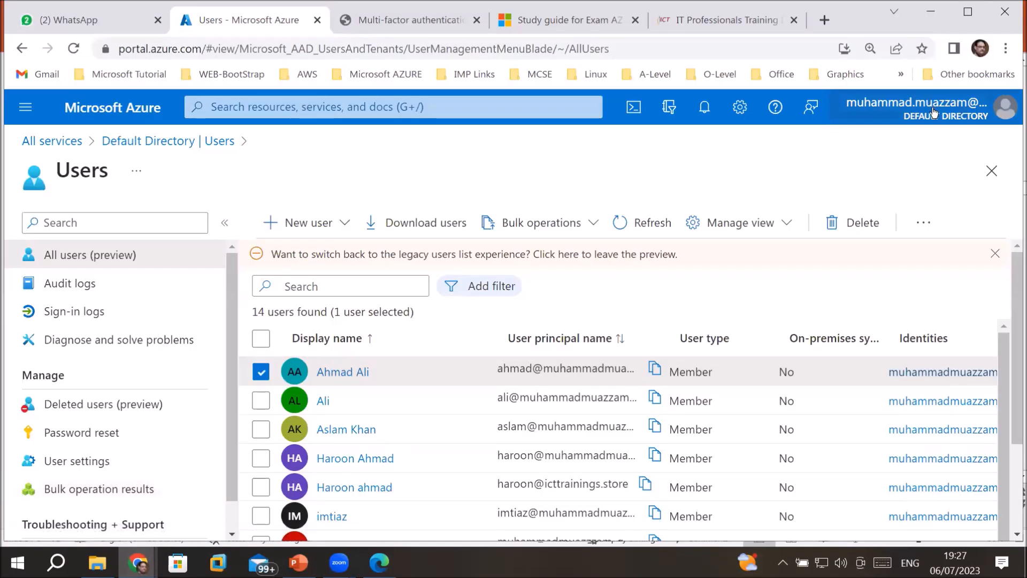
{"action": "mouse_move", "coordinate": [934, 112]}
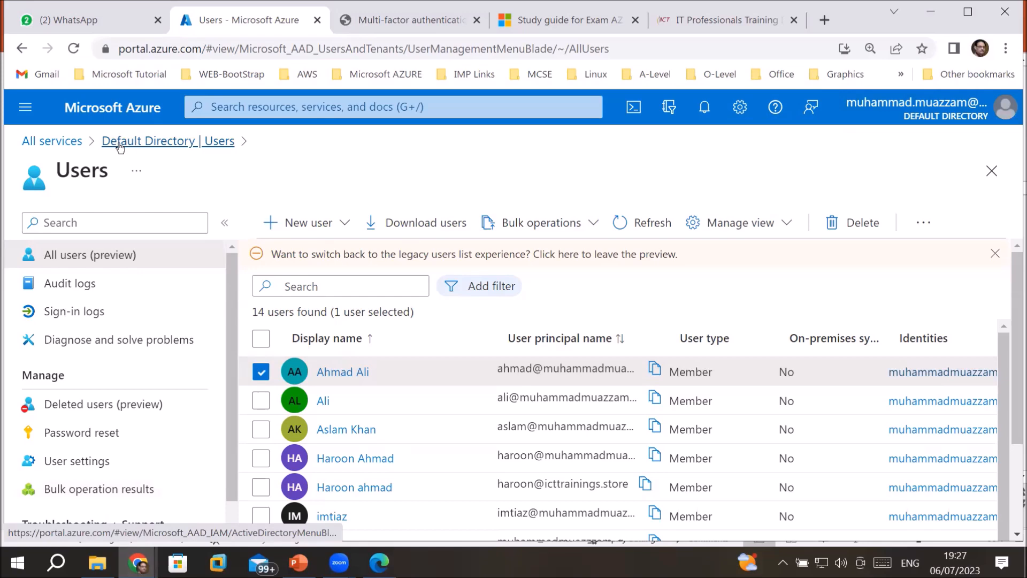
{"action": "left_click", "coordinate": [55, 143]}
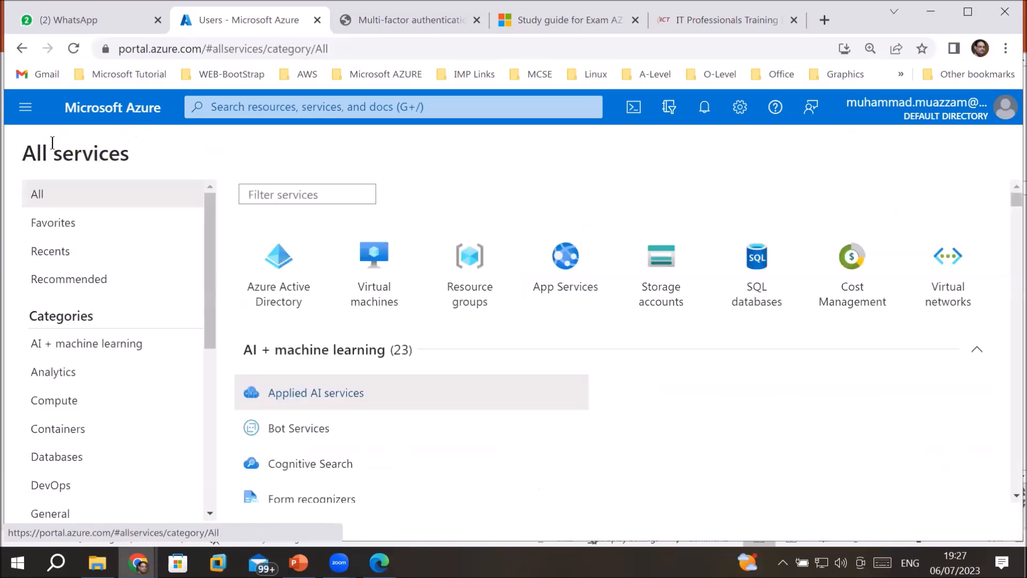
{"action": "left_click", "coordinate": [282, 274]}
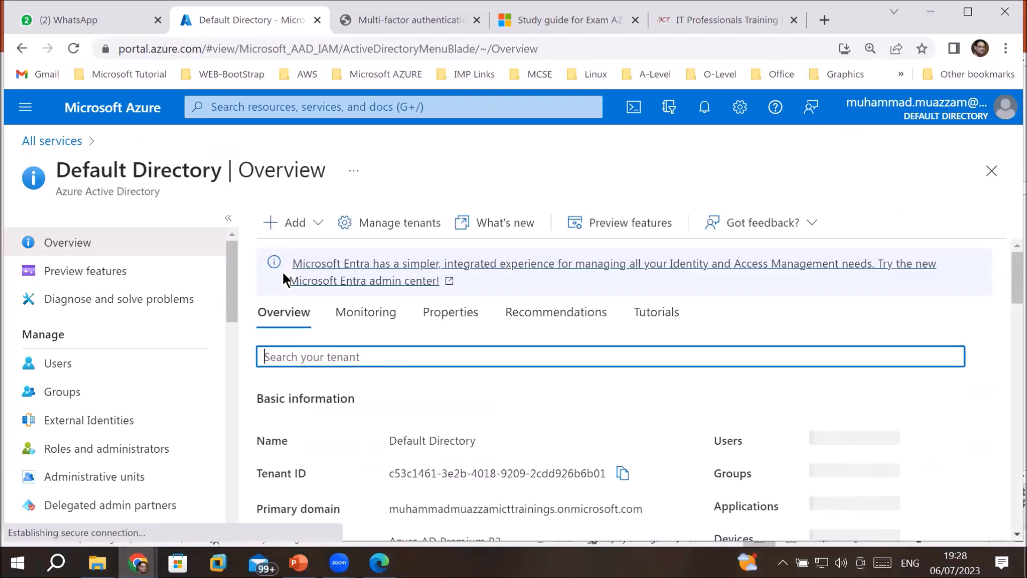
{"action": "left_click", "coordinate": [50, 366]}
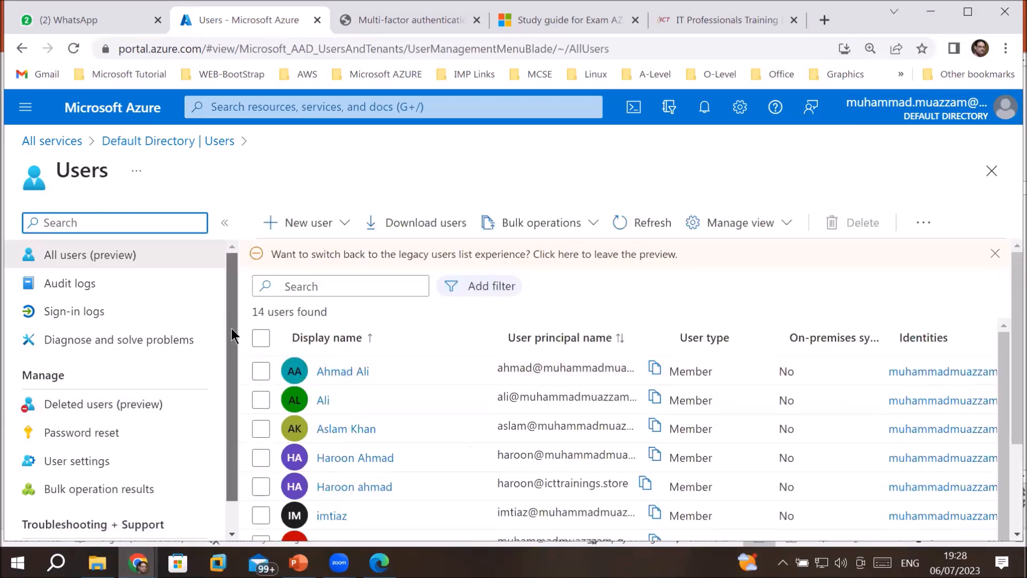
{"action": "scroll", "coordinate": [231, 338], "scroll_direction": "down", "scroll_amount": 1}
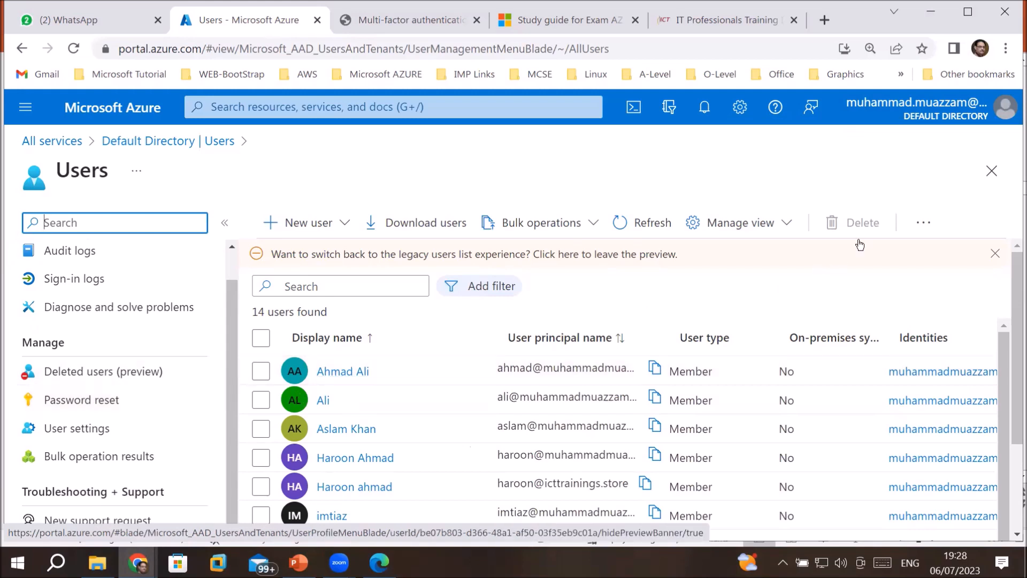
{"action": "left_click", "coordinate": [918, 224]}
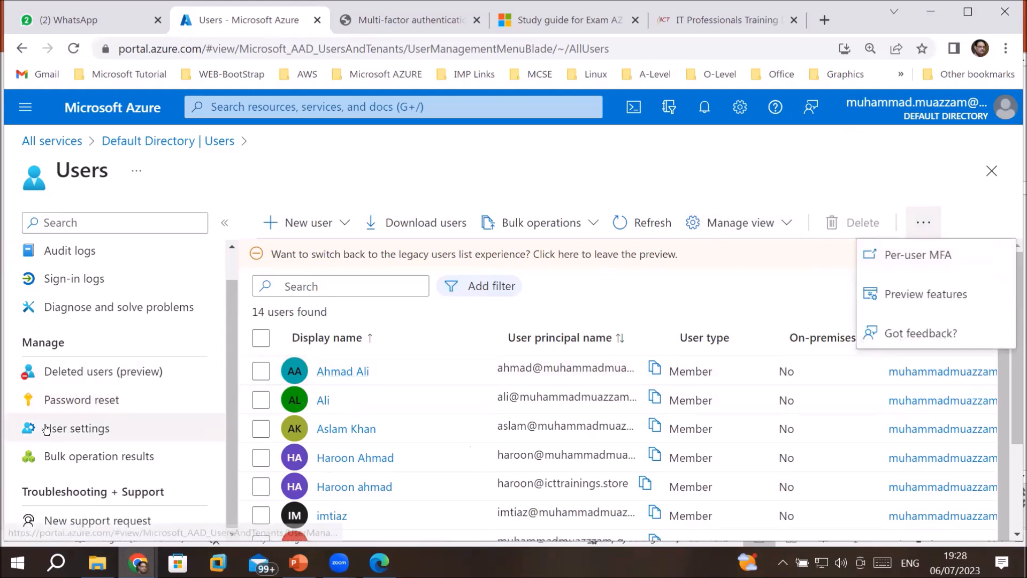
{"action": "left_click", "coordinate": [92, 399]}
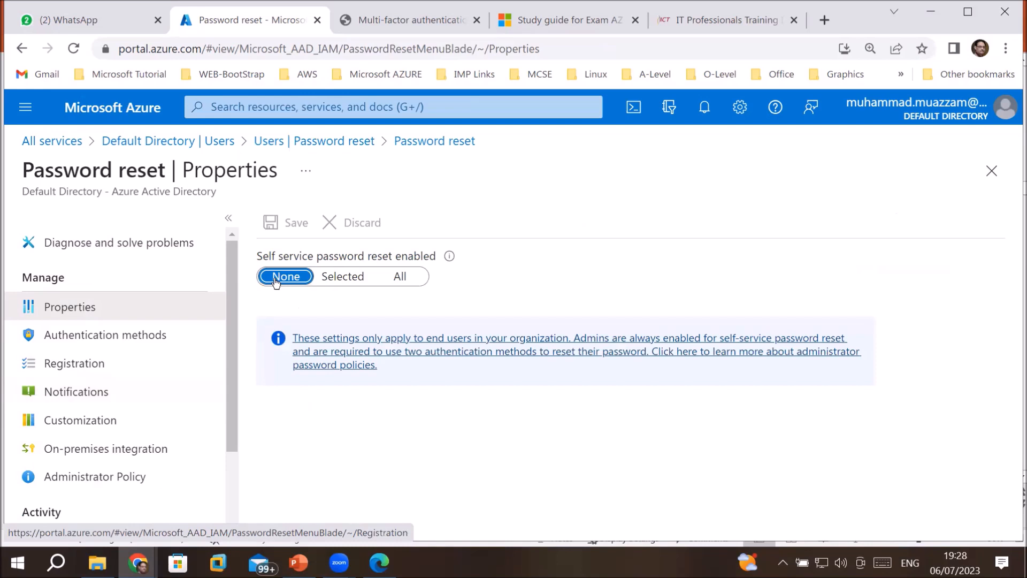
Set Self service password reset enabled to All and save the policy
{"action": "mouse_move", "coordinate": [448, 257]}
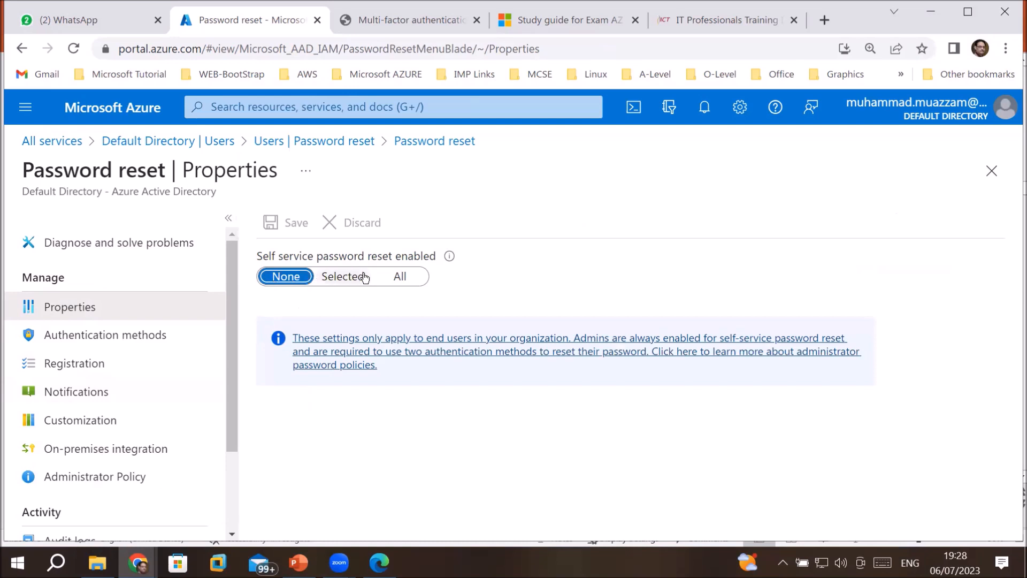
{"action": "left_click", "coordinate": [400, 276]}
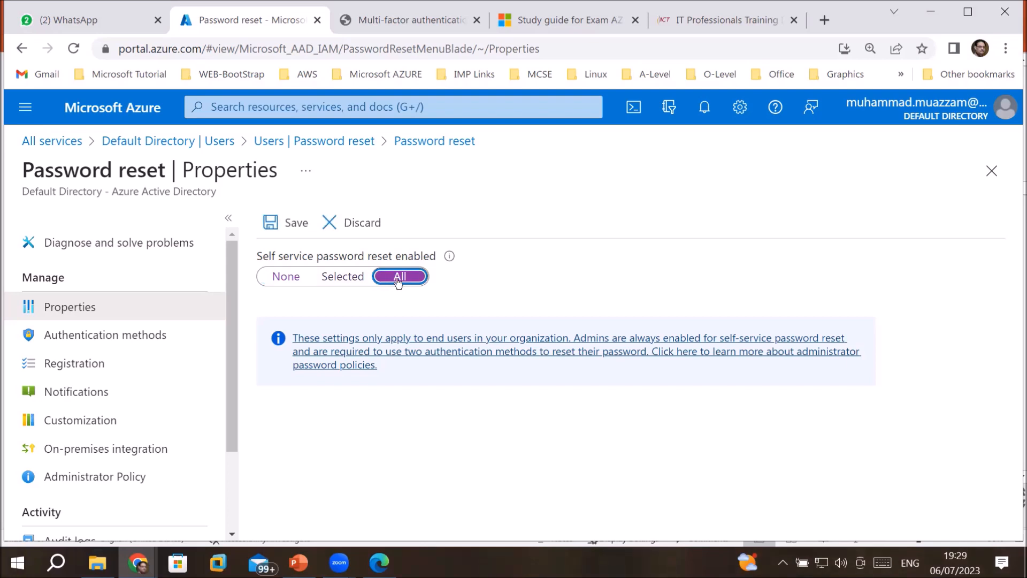
{"action": "left_click", "coordinate": [347, 278]}
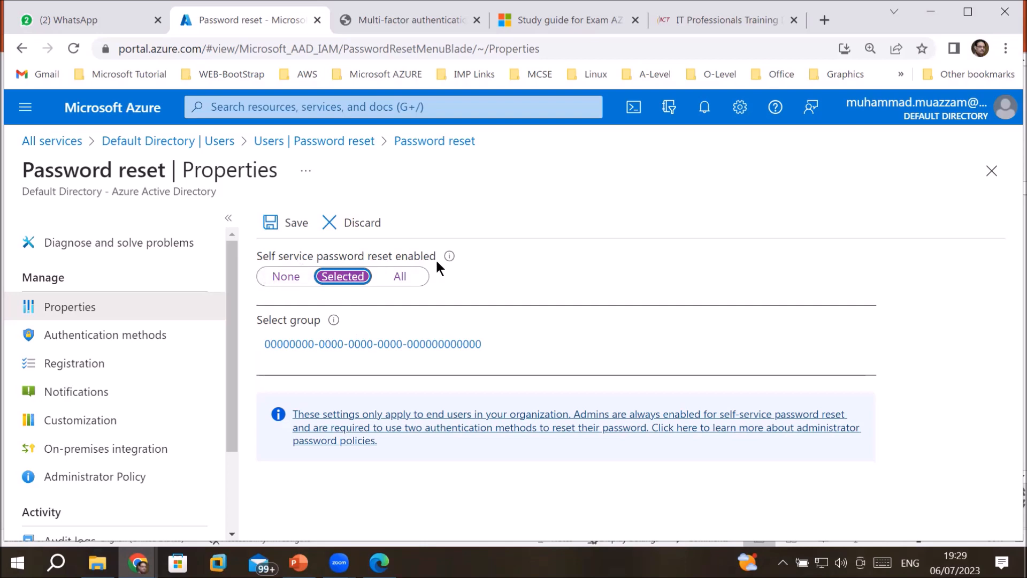
{"action": "left_click", "coordinate": [398, 278]}
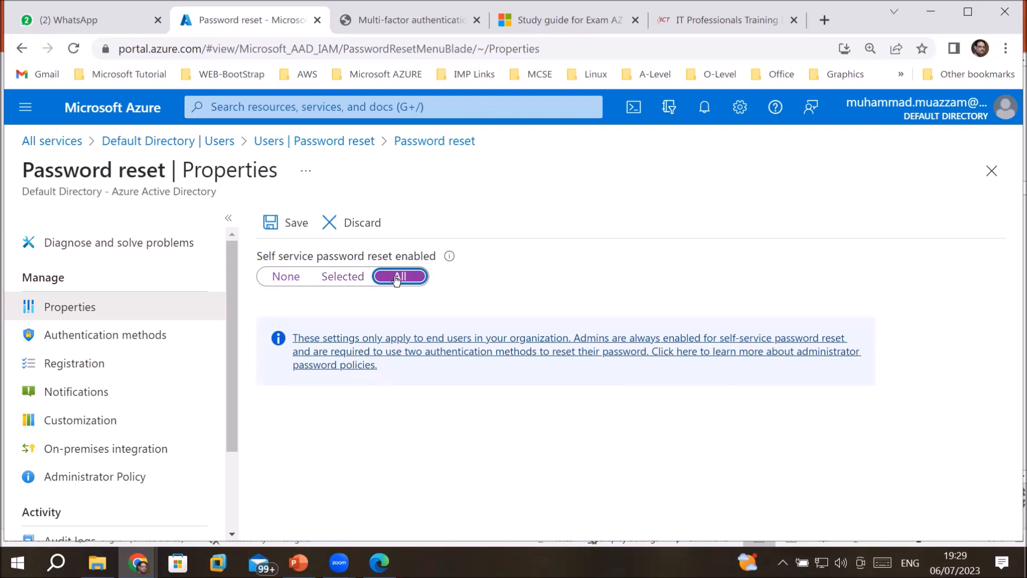
{"action": "left_click", "coordinate": [295, 223]}
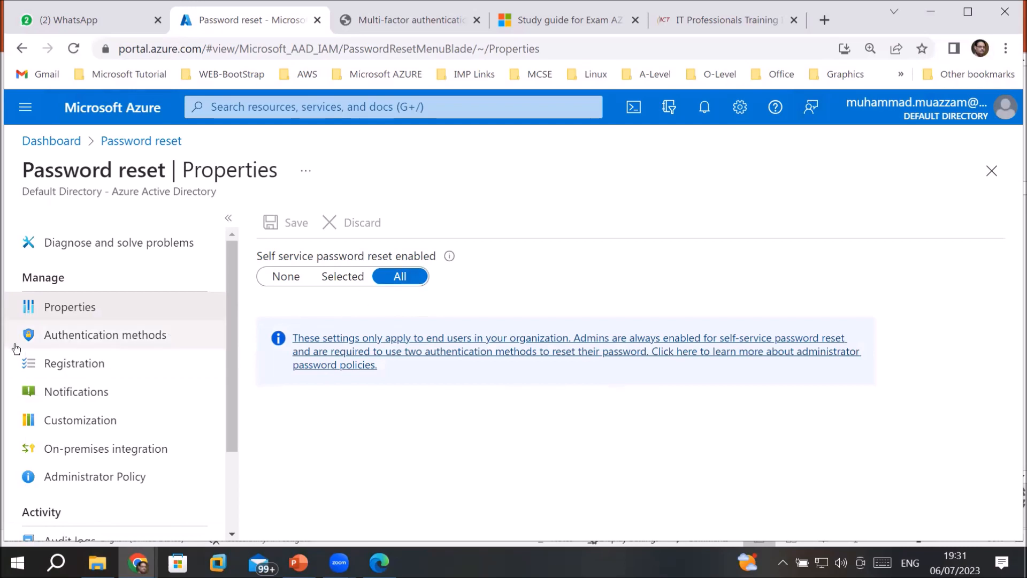
Open the password reset Authentication methods page and review the converged policy note
{"action": "left_click", "coordinate": [106, 337]}
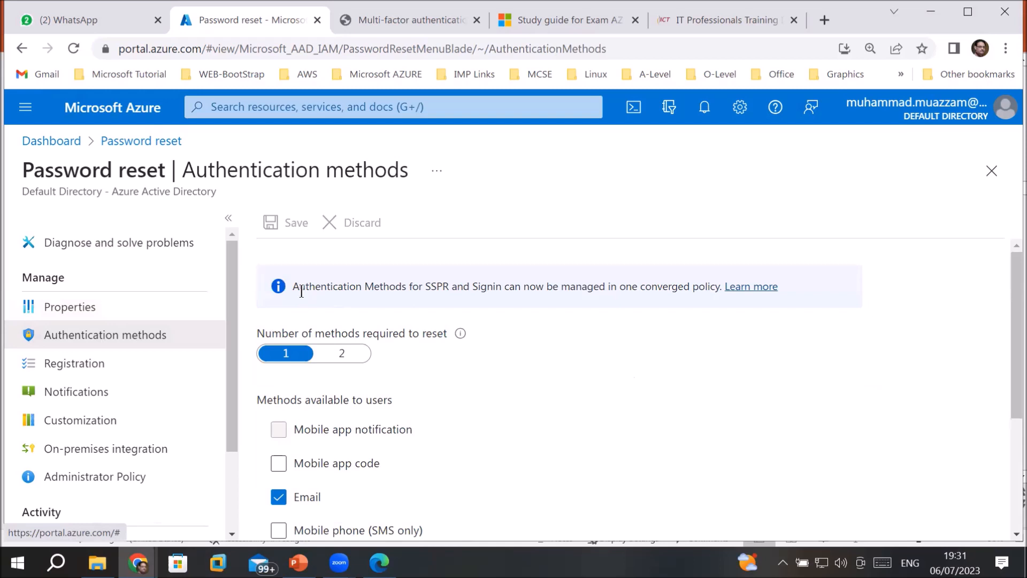
{"action": "left_click_drag", "start_coordinate": [293, 286], "coordinate": [728, 291]}
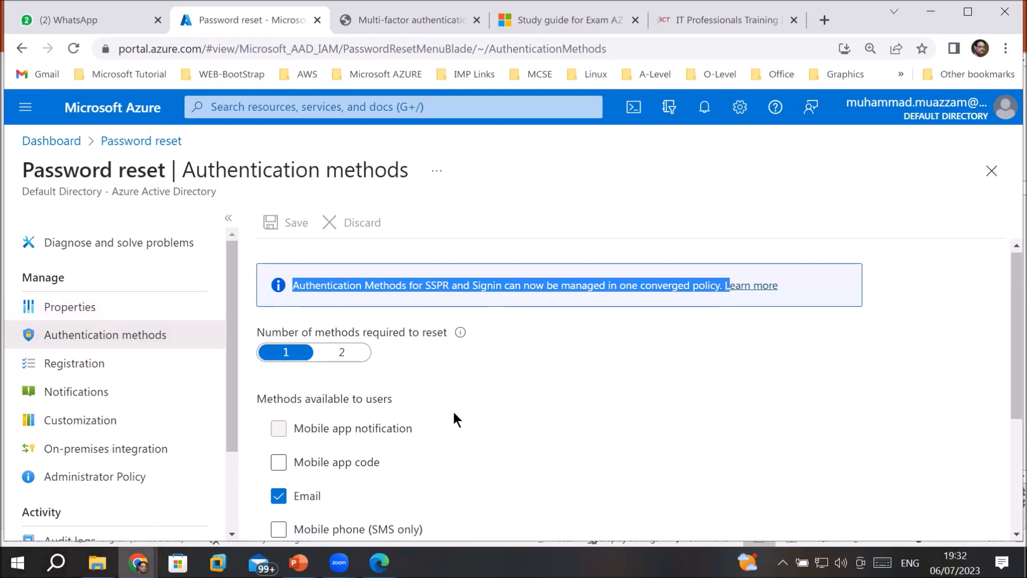
{"action": "scroll", "coordinate": [454, 412], "scroll_direction": "down", "scroll_amount": 3}
{"action": "scroll", "coordinate": [454, 412], "scroll_direction": "up", "scroll_amount": 2}
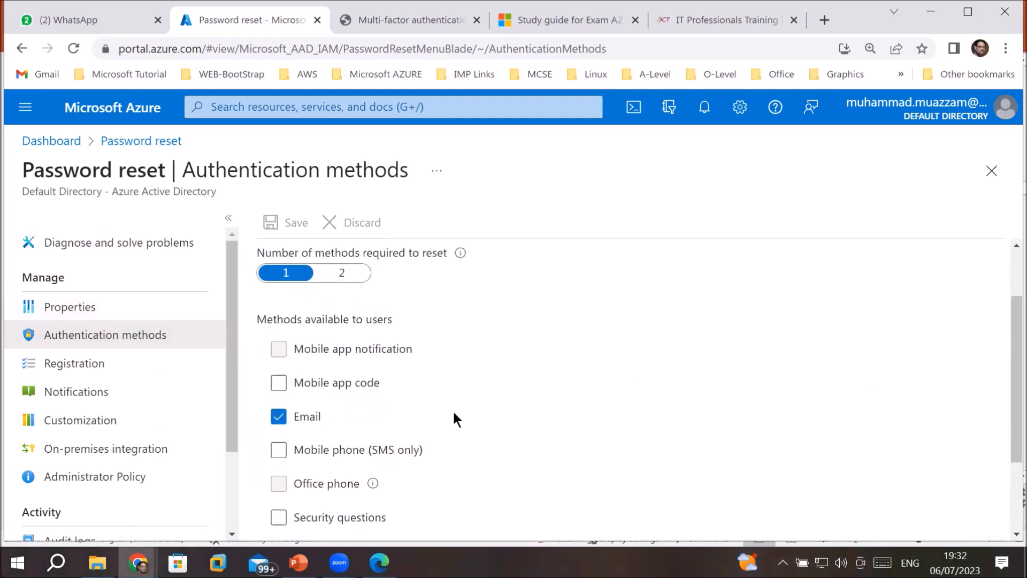
{"action": "scroll", "coordinate": [454, 413], "scroll_direction": "up", "scroll_amount": 2}
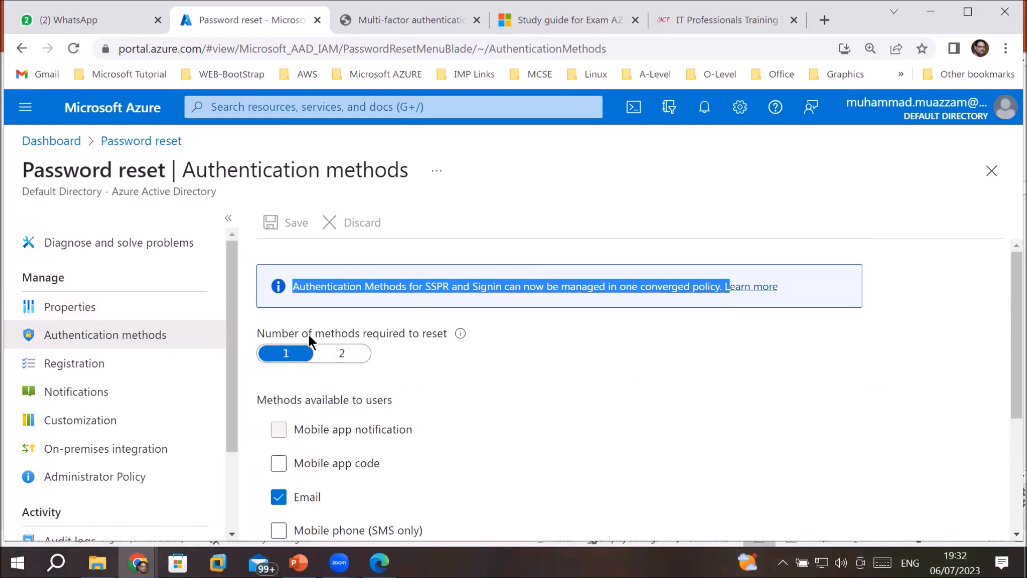
{"action": "mouse_move", "coordinate": [447, 338]}
{"action": "scroll", "coordinate": [436, 479], "scroll_direction": "down", "scroll_amount": 3}
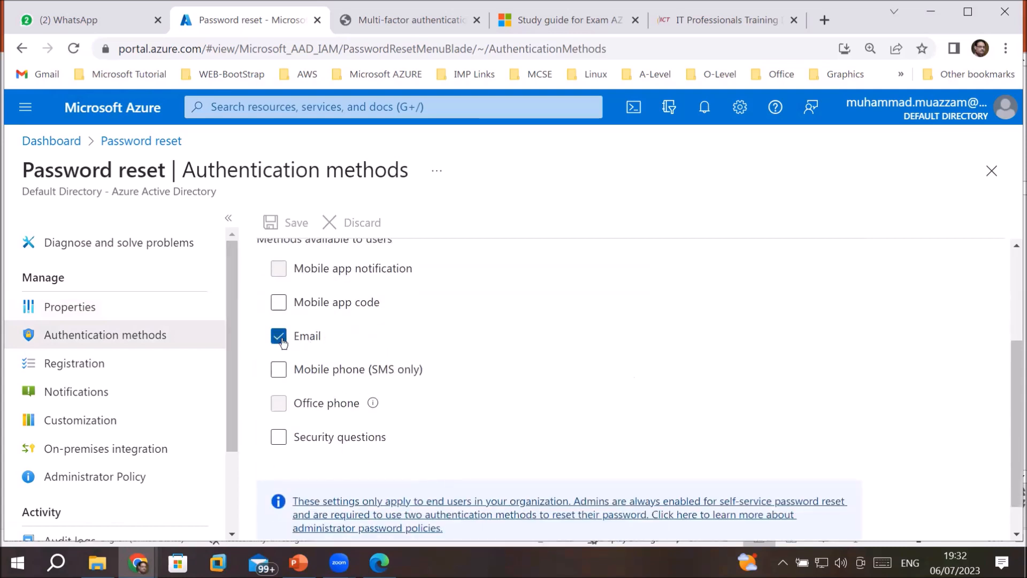
{"action": "scroll", "coordinate": [452, 374], "scroll_direction": "down", "scroll_amount": 1}
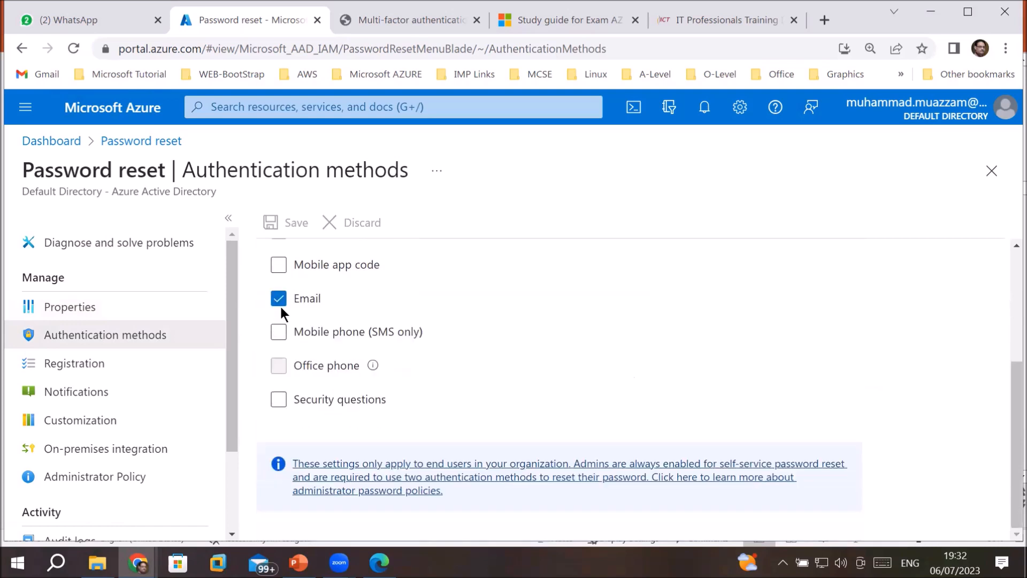
{"action": "scroll", "coordinate": [427, 335], "scroll_direction": "up", "scroll_amount": 2}
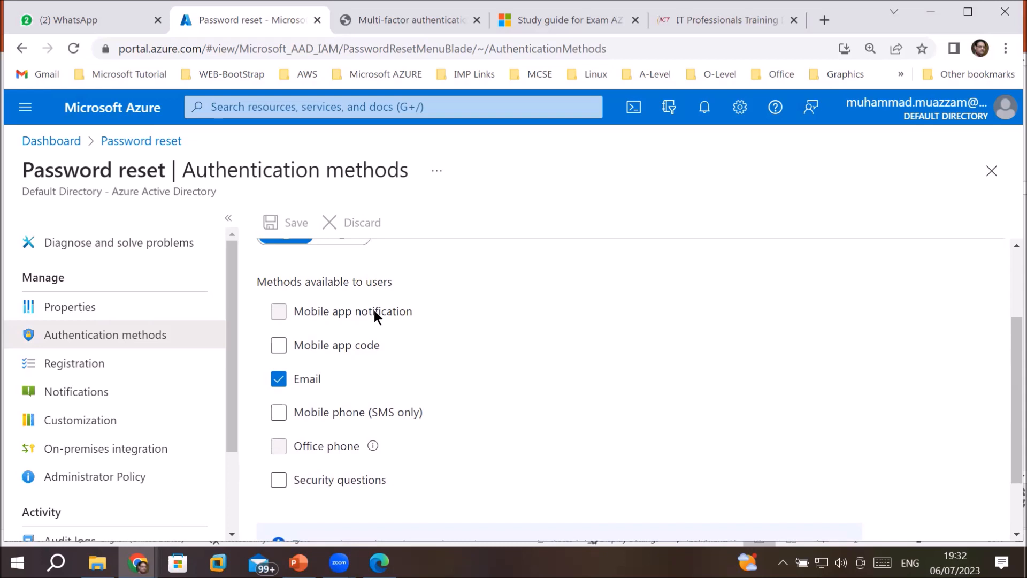
Tick and then untick Security questions, leaving it off as a reset method
{"action": "left_click", "coordinate": [399, 418]}
{"action": "left_click", "coordinate": [278, 483]}
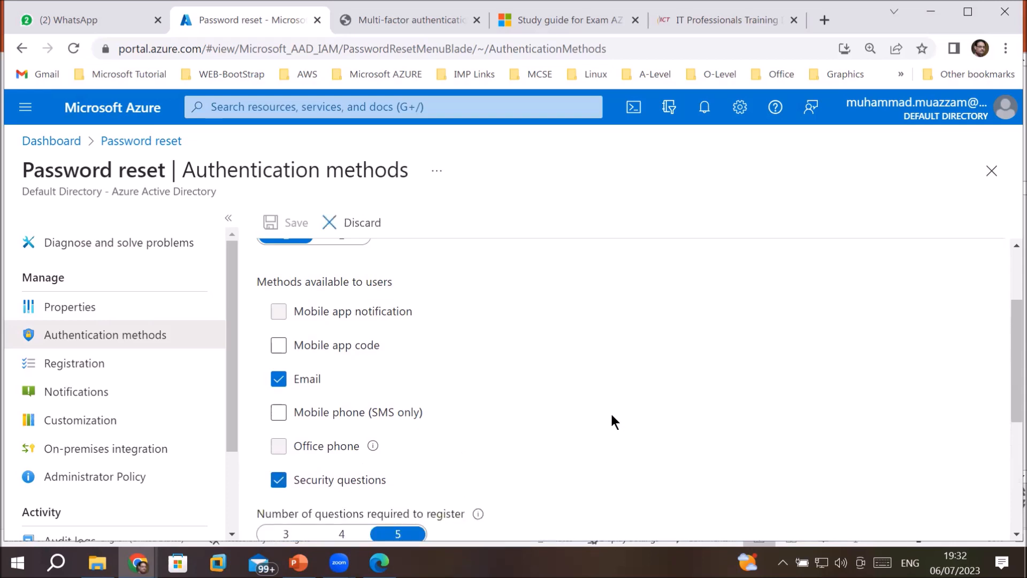
{"action": "scroll", "coordinate": [611, 415], "scroll_direction": "down", "scroll_amount": 3}
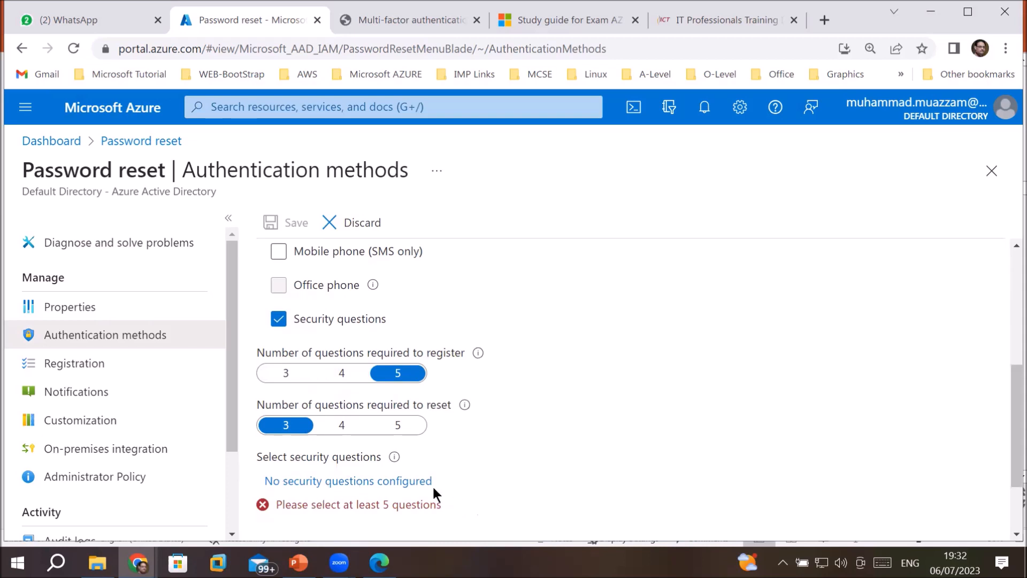
{"action": "scroll", "coordinate": [433, 485], "scroll_direction": "down", "scroll_amount": 2}
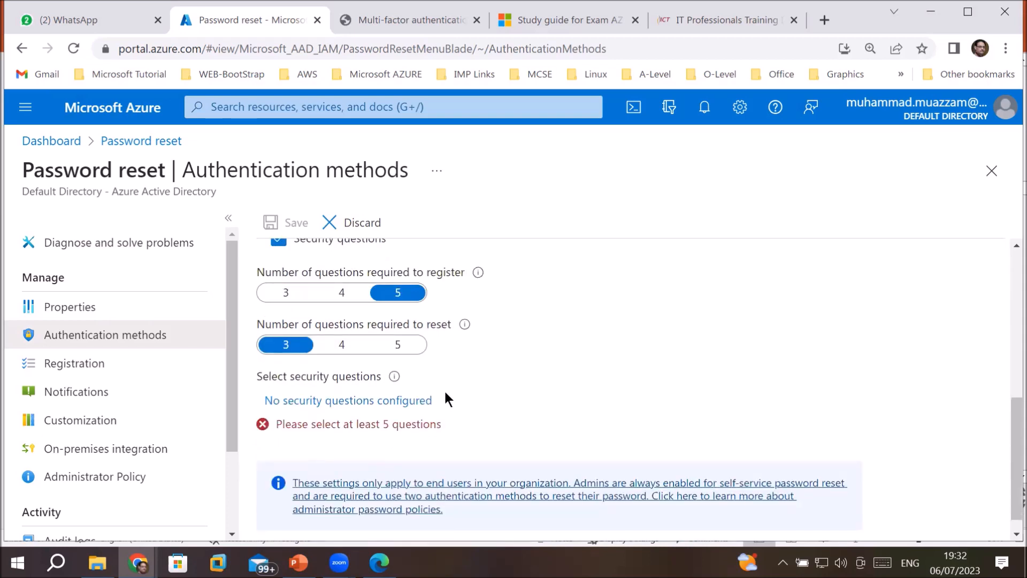
{"action": "scroll", "coordinate": [445, 394], "scroll_direction": "up", "scroll_amount": 2}
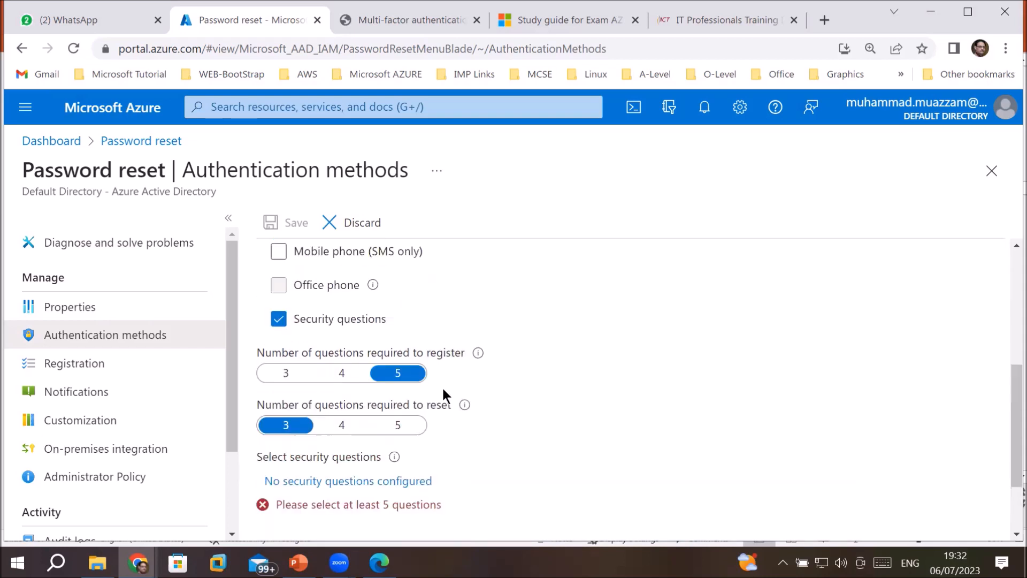
{"action": "left_click", "coordinate": [278, 319]}
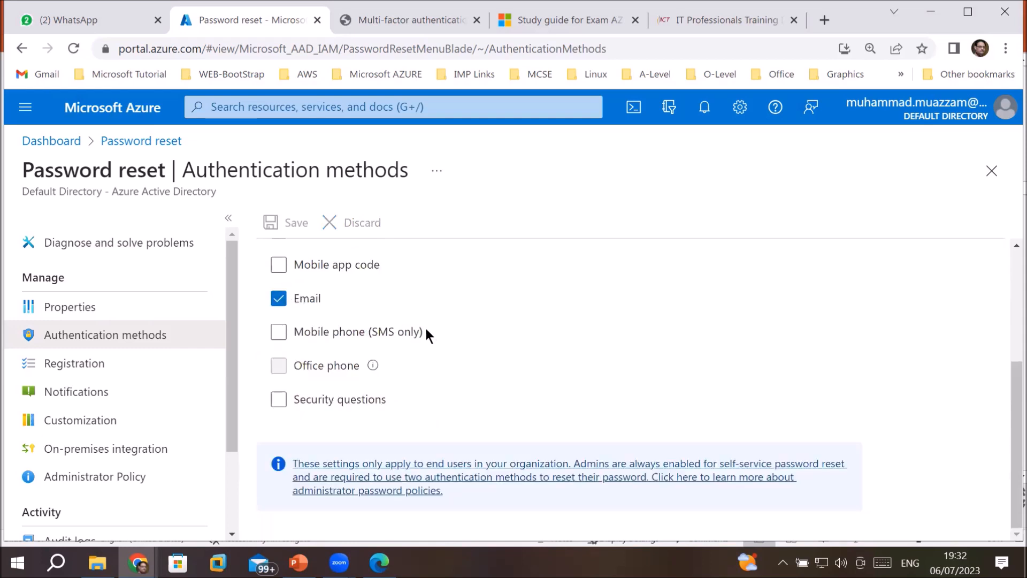
{"action": "scroll", "coordinate": [278, 312], "scroll_direction": "up", "scroll_amount": 2}
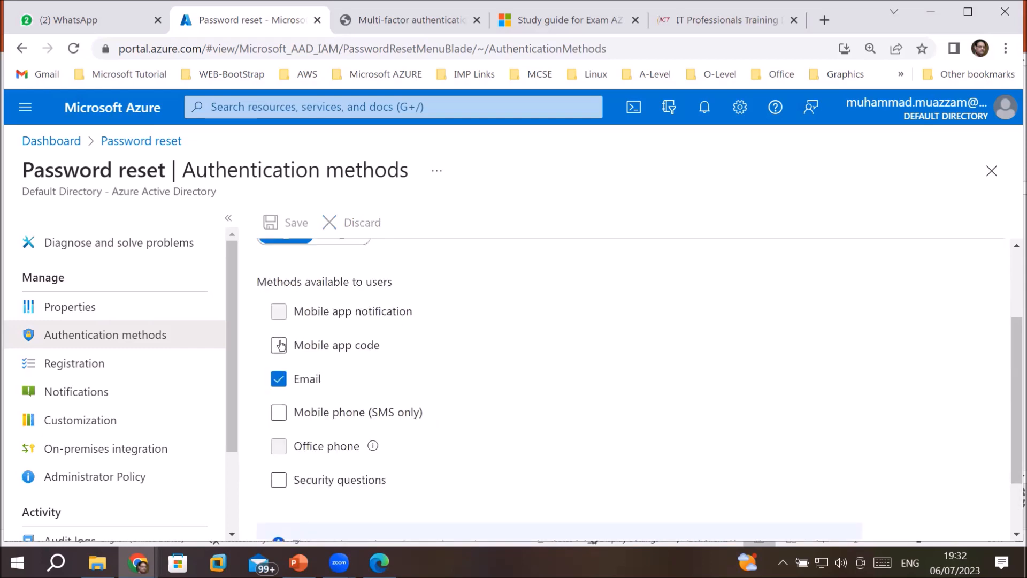
{"action": "scroll", "coordinate": [353, 355], "scroll_direction": "up", "scroll_amount": 3}
Require 2 methods to reset and allow only Email and Mobile app code
{"action": "left_click", "coordinate": [353, 355]}
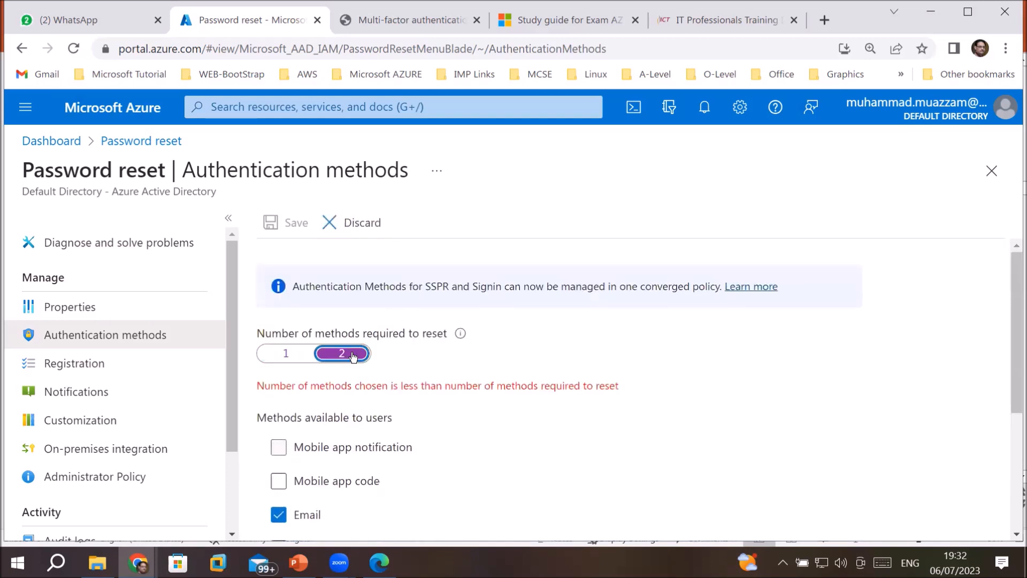
{"action": "scroll", "coordinate": [496, 426], "scroll_direction": "down", "scroll_amount": 4}
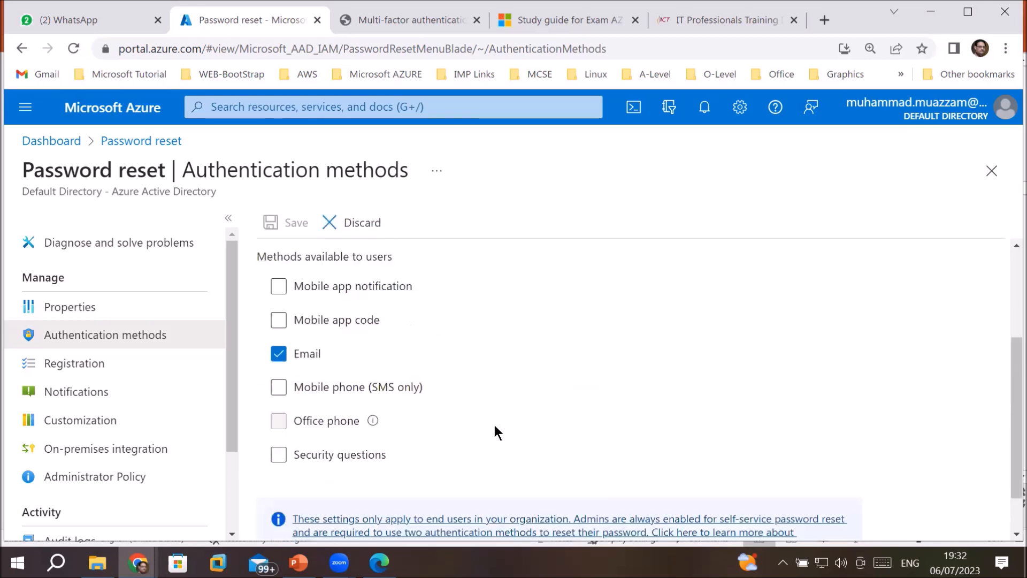
{"action": "left_click", "coordinate": [278, 353]}
{"action": "left_click", "coordinate": [277, 288]}
{"action": "left_click", "coordinate": [278, 288]}
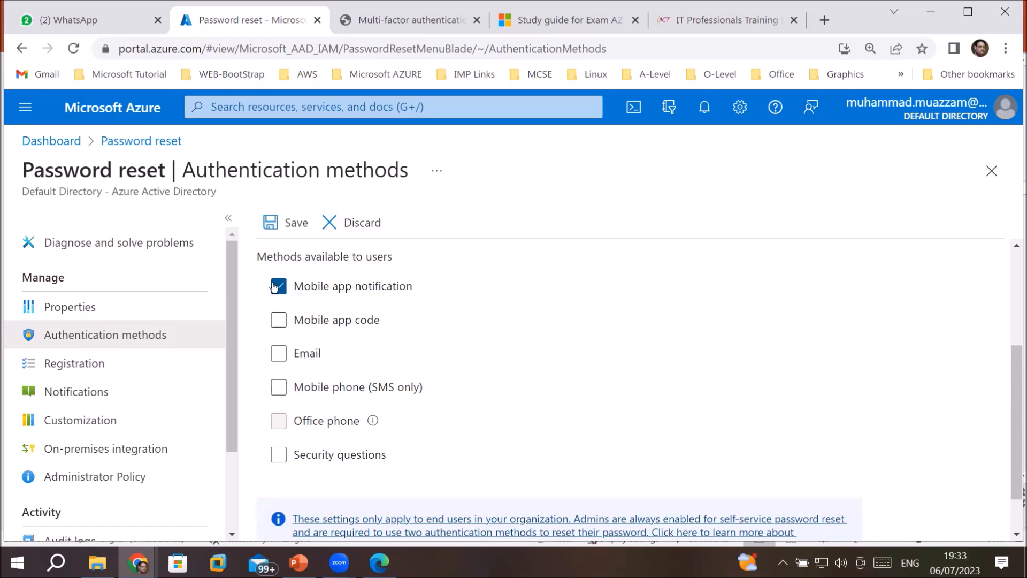
{"action": "left_click", "coordinate": [282, 319]}
{"action": "left_click", "coordinate": [282, 322]}
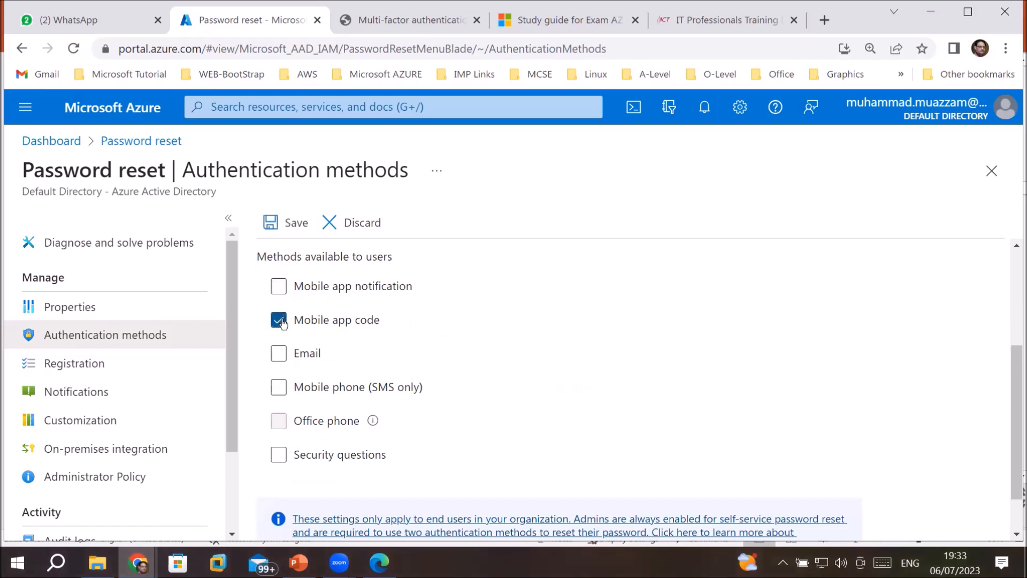
{"action": "left_click", "coordinate": [282, 323]}
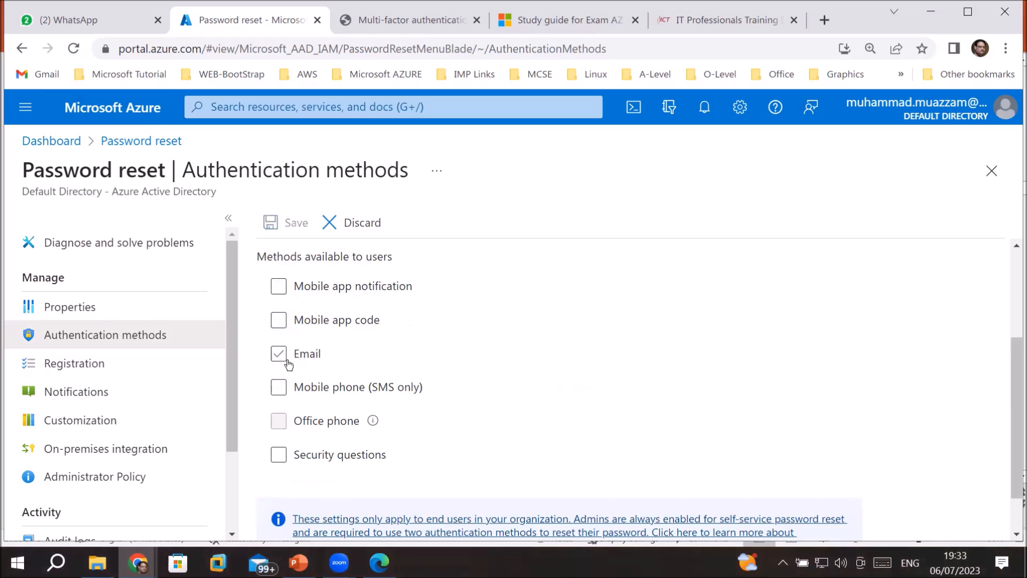
{"action": "left_click", "coordinate": [279, 355]}
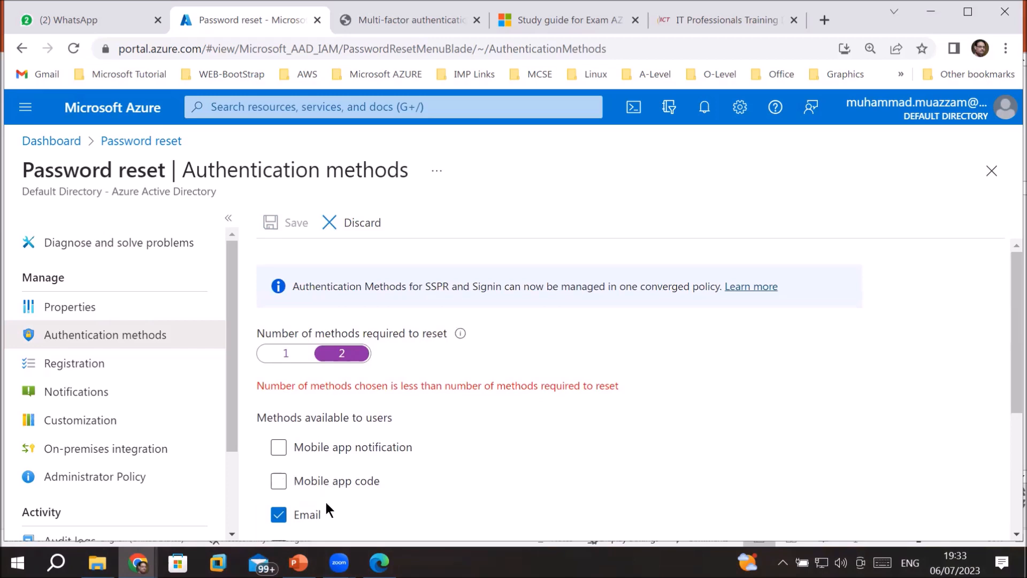
{"action": "left_click", "coordinate": [282, 483]}
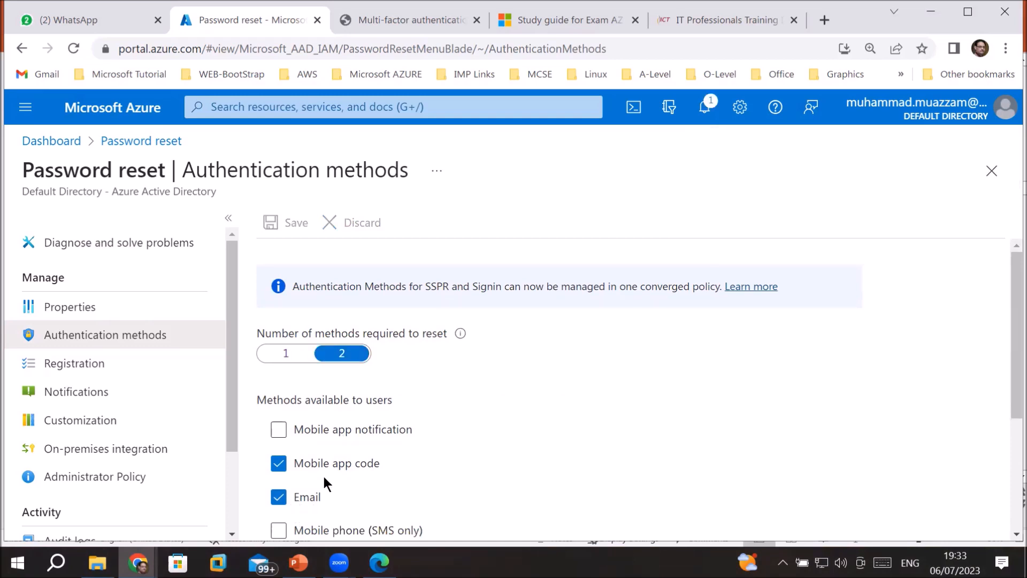
Confirm in Properties that self-service reset covers All users, then return to Authentication methods
{"action": "left_click", "coordinate": [70, 307]}
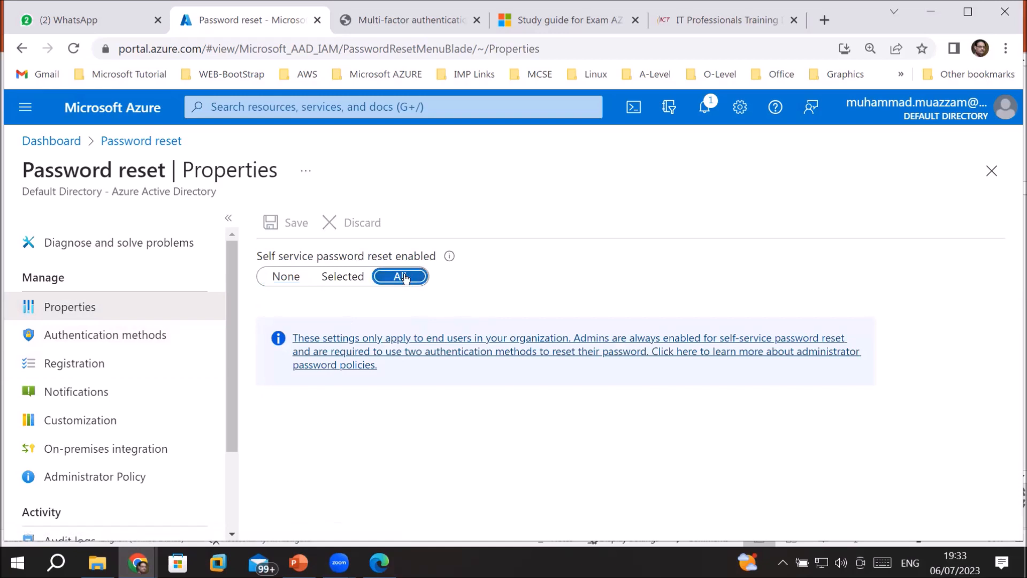
{"action": "left_click", "coordinate": [106, 335]}
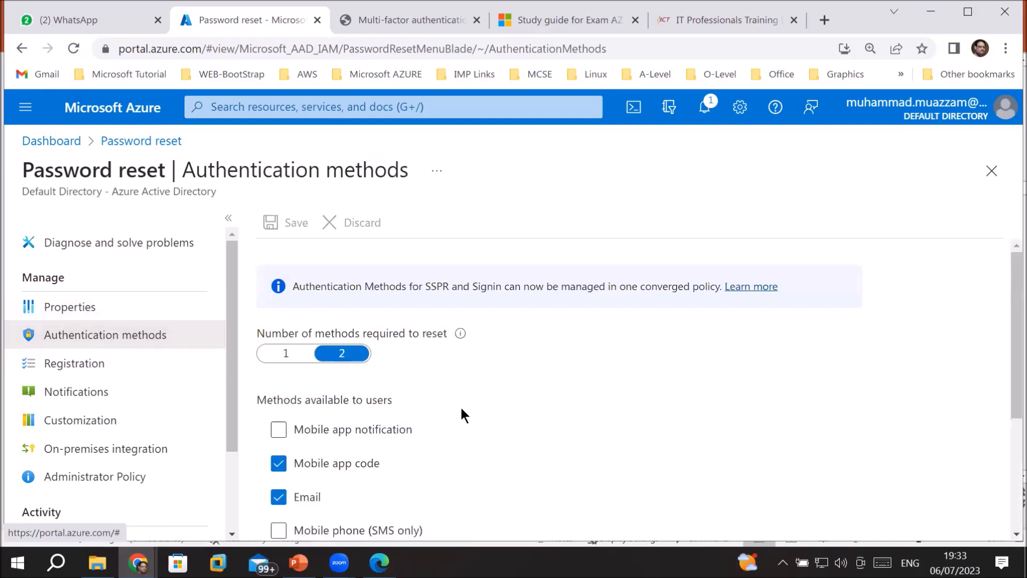
{"action": "scroll", "coordinate": [461, 414], "scroll_direction": "down", "scroll_amount": 3}
{"action": "scroll", "coordinate": [461, 409], "scroll_direction": "up", "scroll_amount": 2}
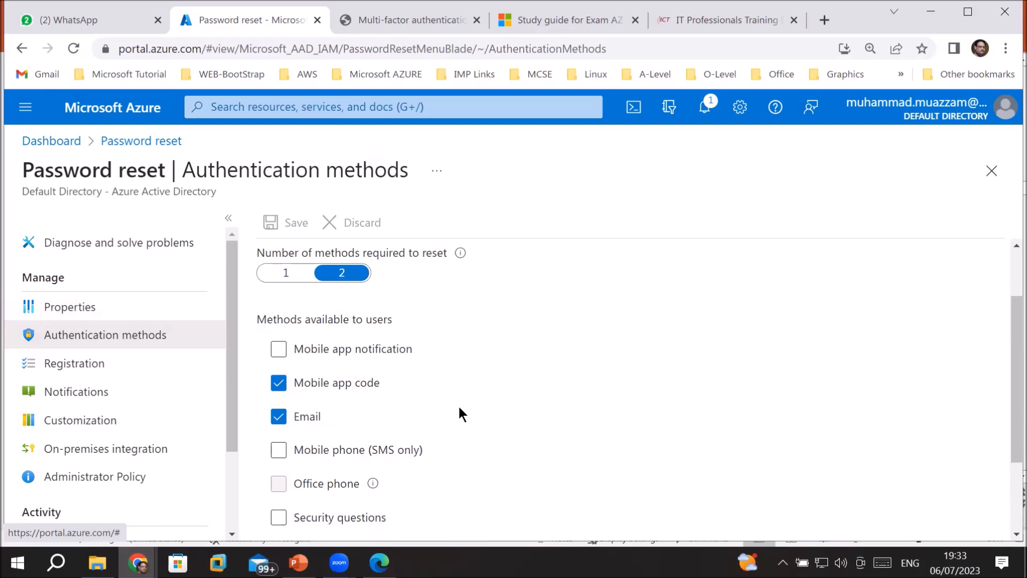
In an Incognito window, sign in to portal.azure.com as the test user and continue to security info setup
{"action": "key", "text": "ctrl+shift+n"}
{"action": "type", "text": "portal.azure.com"}
{"action": "key", "text": "Return"}
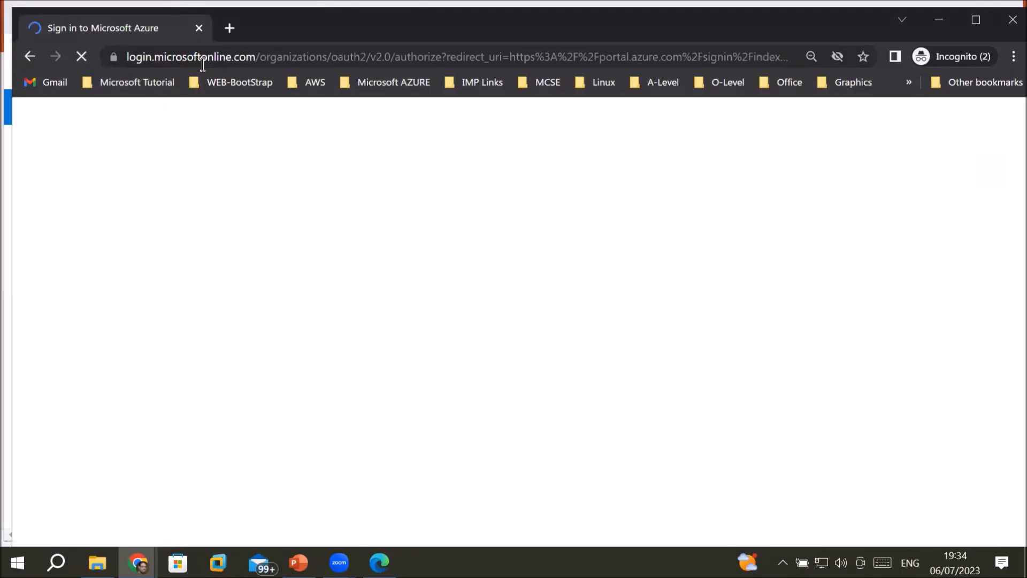
{"action": "left_click", "coordinate": [483, 347]}
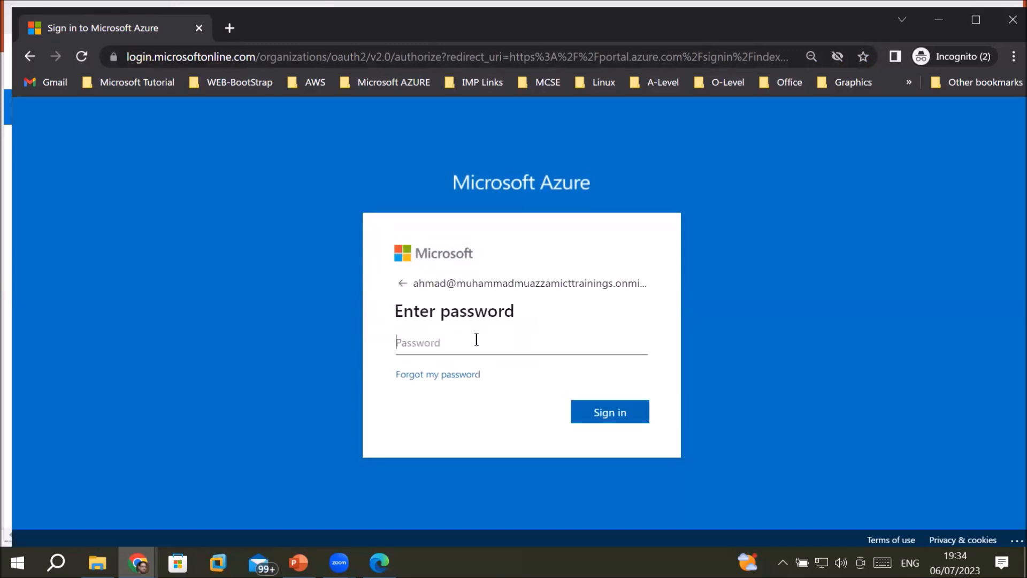
{"action": "type", "text": "•"}
{"action": "key", "text": "BackSpace"}
{"action": "type", "text": "••••••"}
{"action": "key", "text": "Return"}
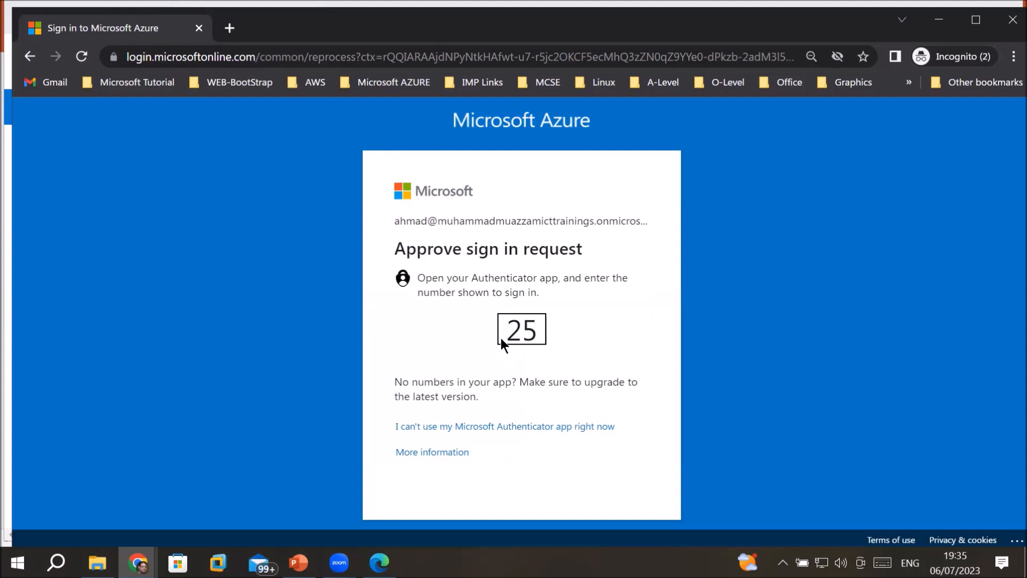
{"action": "left_click", "coordinate": [617, 436]}
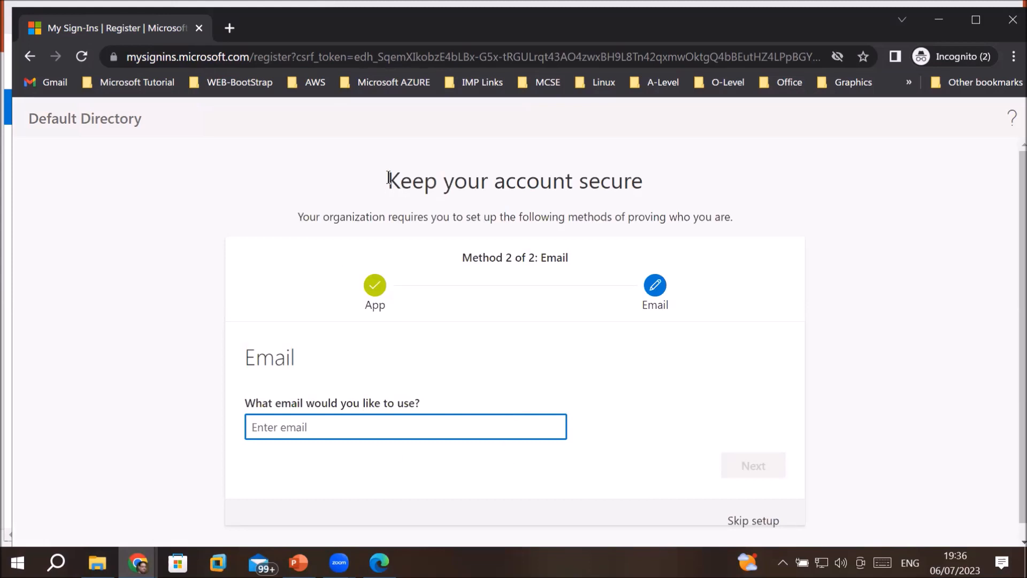
Enter the user's Gmail address as the email method and request a verification code
{"action": "left_click_drag", "start_coordinate": [388, 178], "coordinate": [670, 196]}
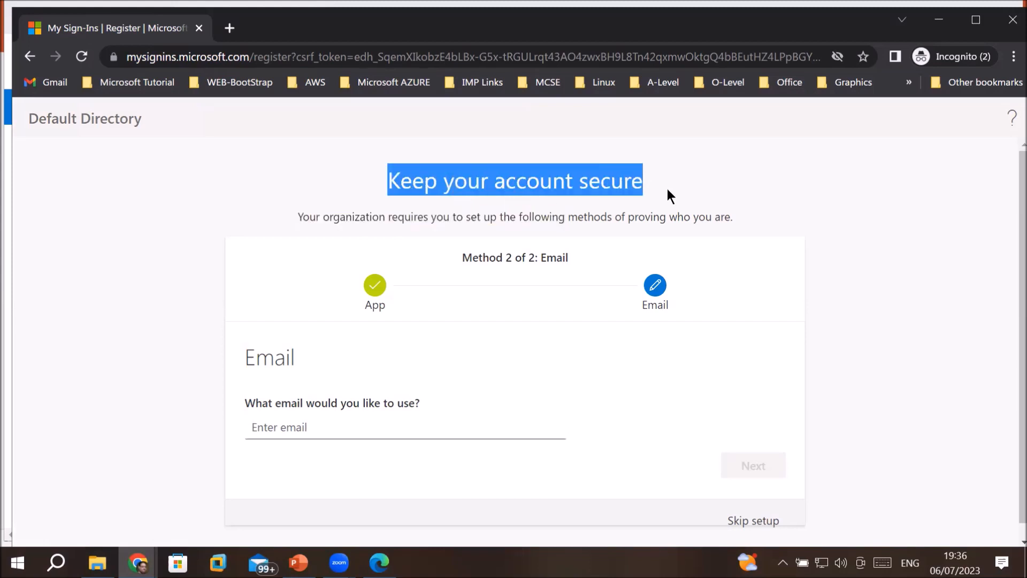
{"action": "left_click_drag", "start_coordinate": [365, 217], "coordinate": [747, 216]}
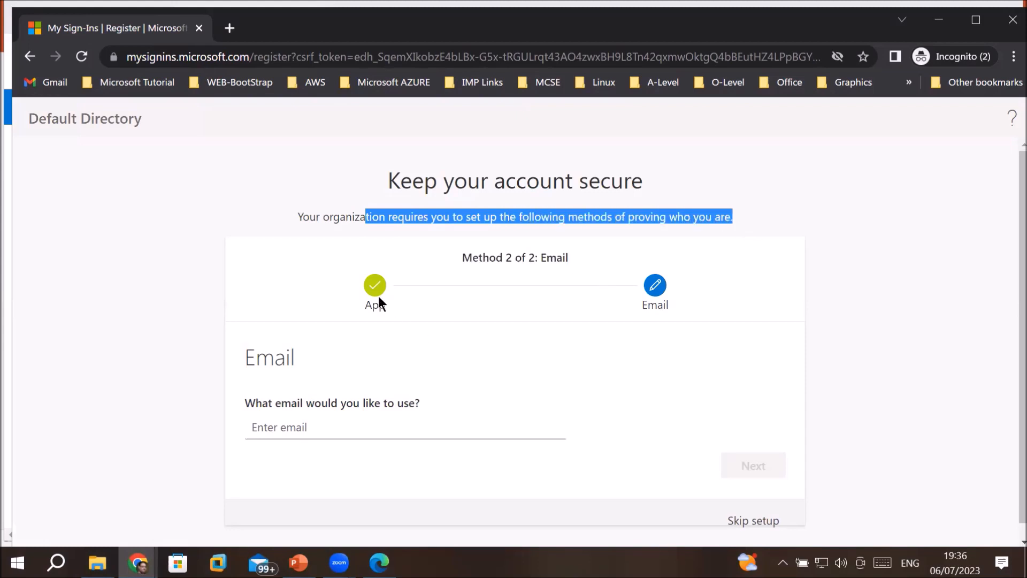
{"action": "left_click", "coordinate": [273, 428]}
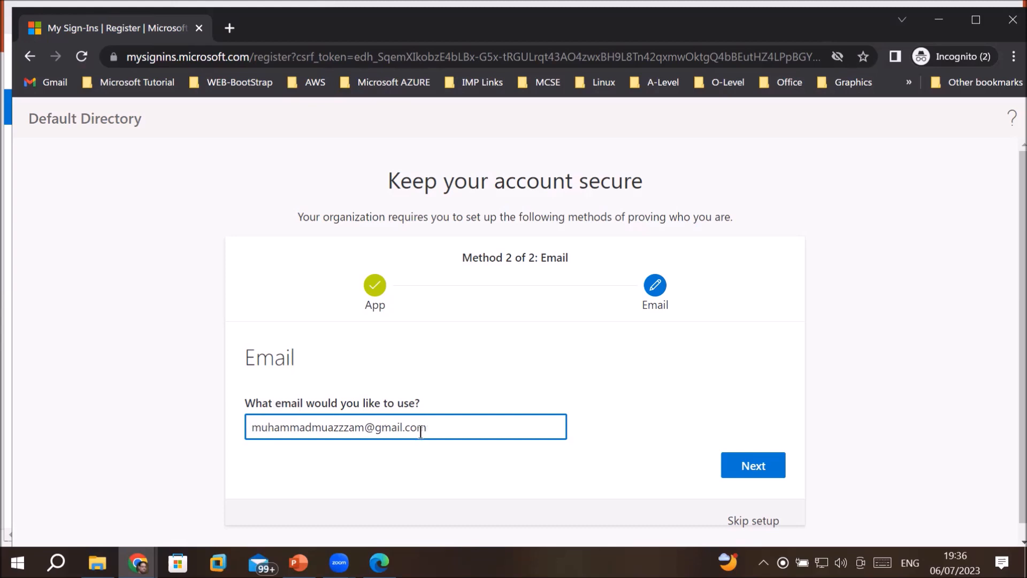
{"action": "left_click", "coordinate": [752, 465]}
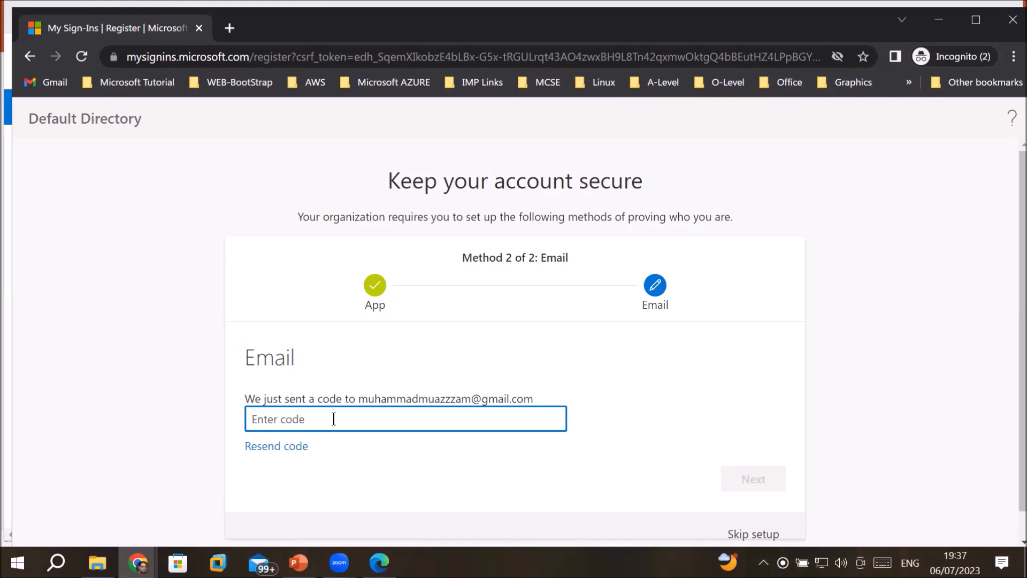
Copy the code from the verification email in Gmail and submit it to verify the email
{"action": "left_click", "coordinate": [138, 561]}
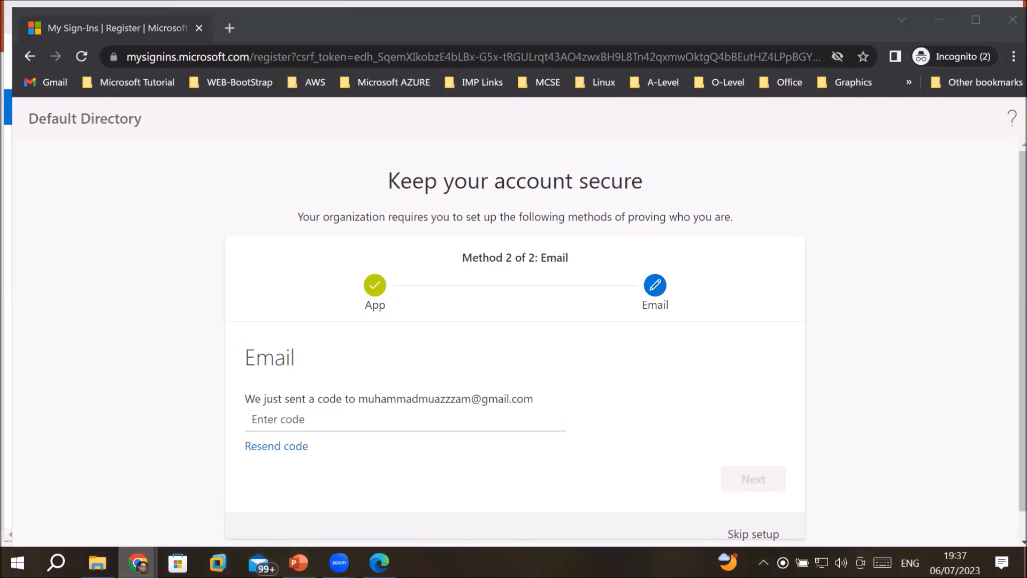
{"action": "left_click", "coordinate": [86, 470]}
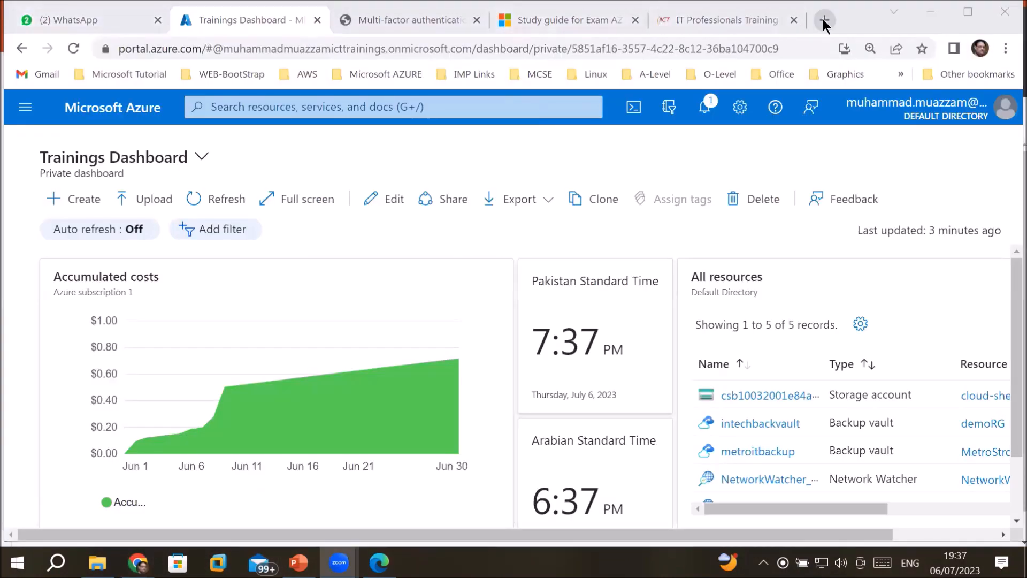
{"action": "left_click", "coordinate": [824, 20]}
{"action": "left_click", "coordinate": [46, 74]}
{"action": "left_click", "coordinate": [634, 224]}
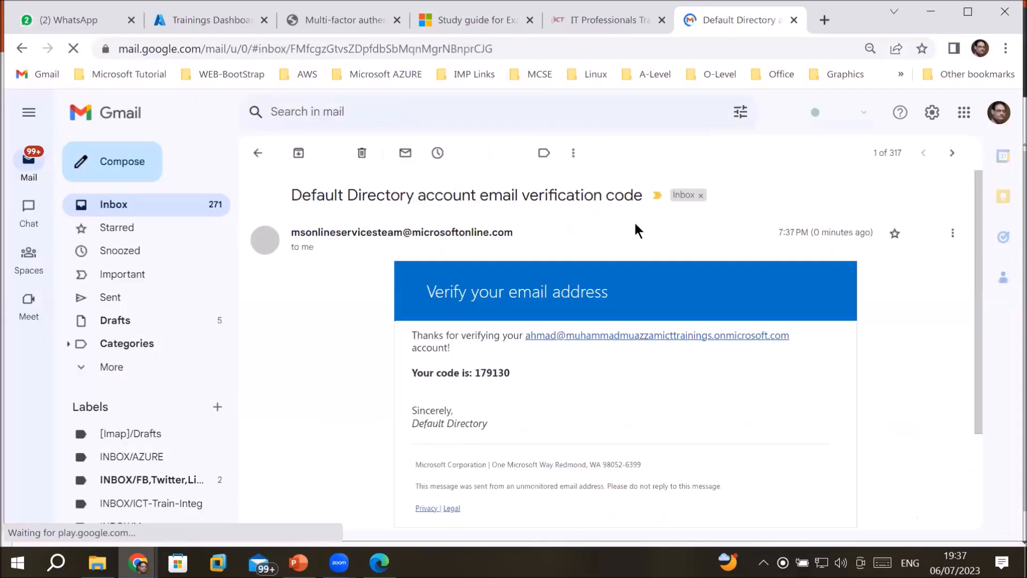
{"action": "double_click", "coordinate": [493, 369]}
{"action": "key", "text": "ctrl+c"}
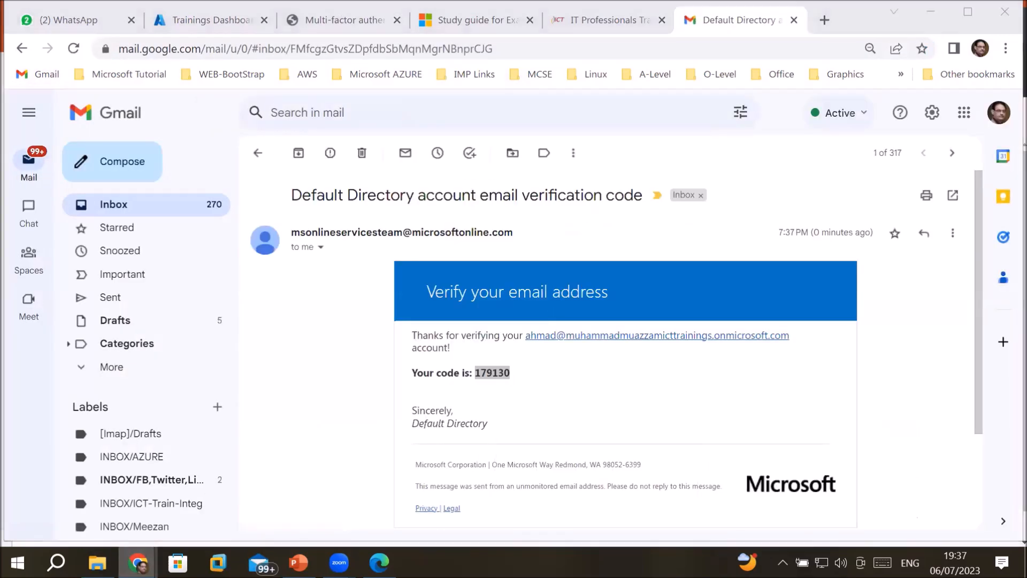
{"action": "left_click", "coordinate": [138, 561]}
{"action": "left_click", "coordinate": [436, 504]}
{"action": "key", "text": "ctrl+v"}
{"action": "left_click", "coordinate": [761, 476]}
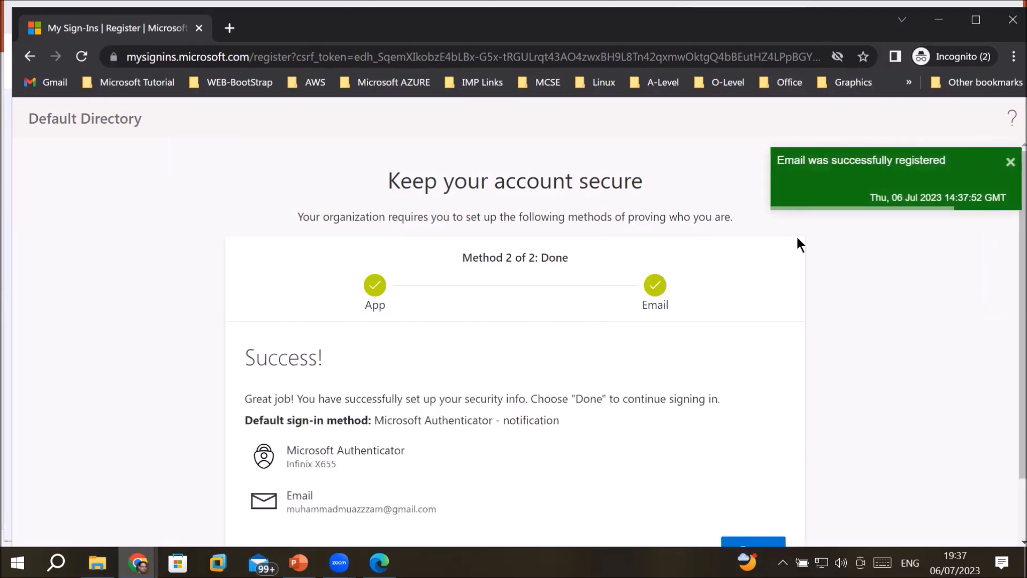
Confirm Microsoft Authenticator and Email are both registered, then finish the setup
{"action": "scroll", "coordinate": [553, 325], "scroll_direction": "down", "scroll_amount": 1}
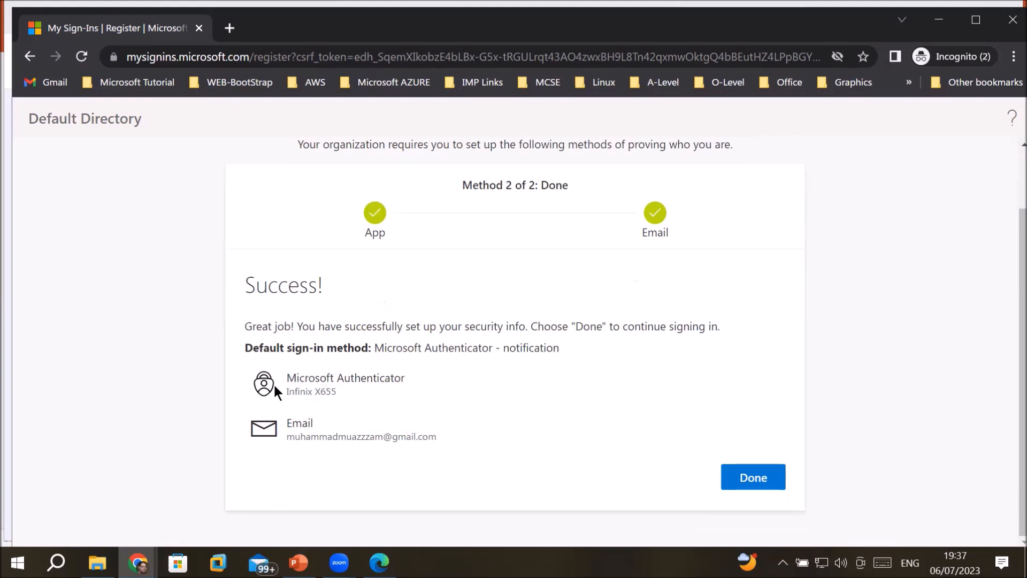
{"action": "left_click", "coordinate": [752, 475]}
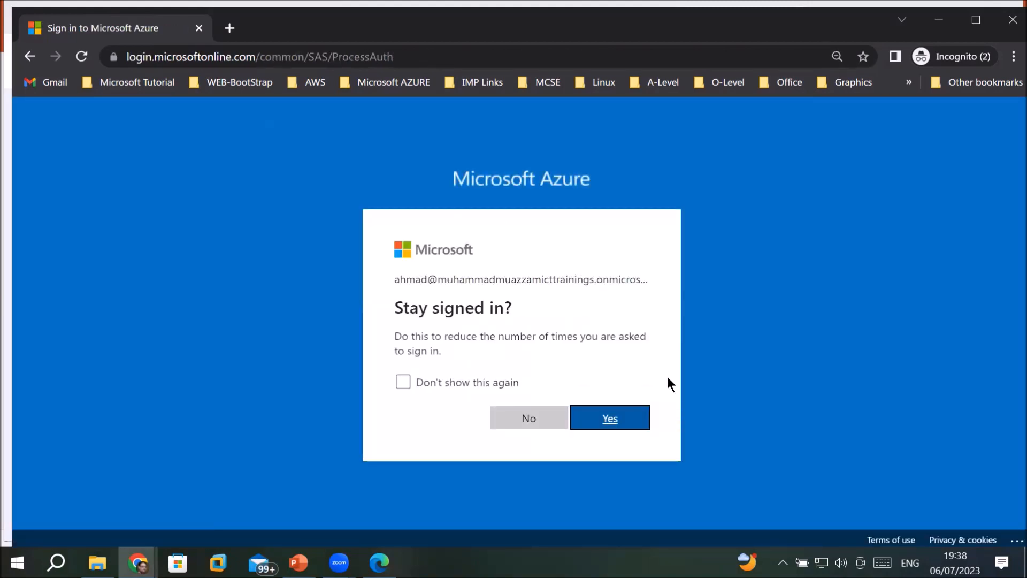
Choose to stay signed in, then sign the test user out from the account menu
{"action": "left_click", "coordinate": [601, 420]}
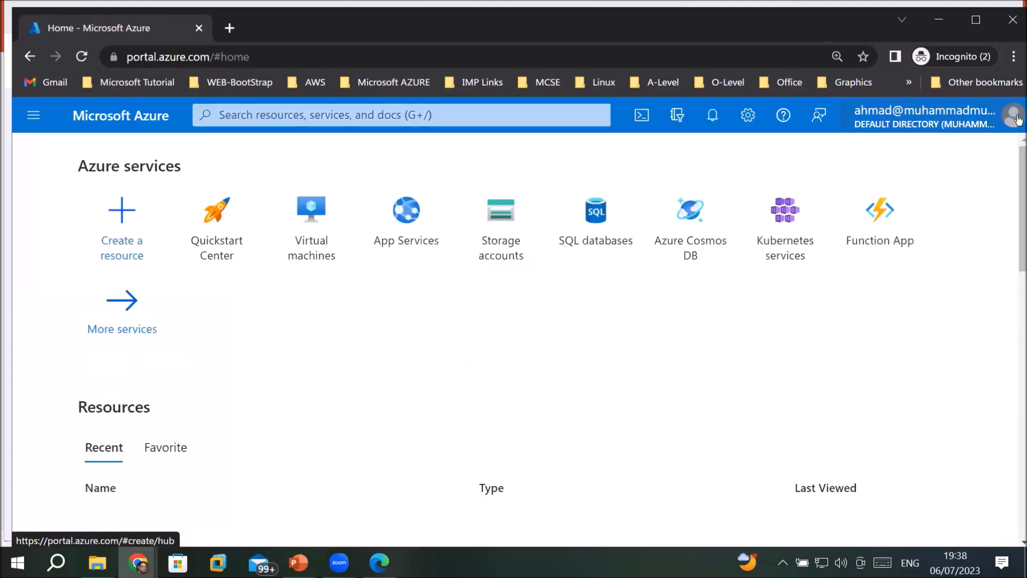
{"action": "left_click", "coordinate": [1018, 121]}
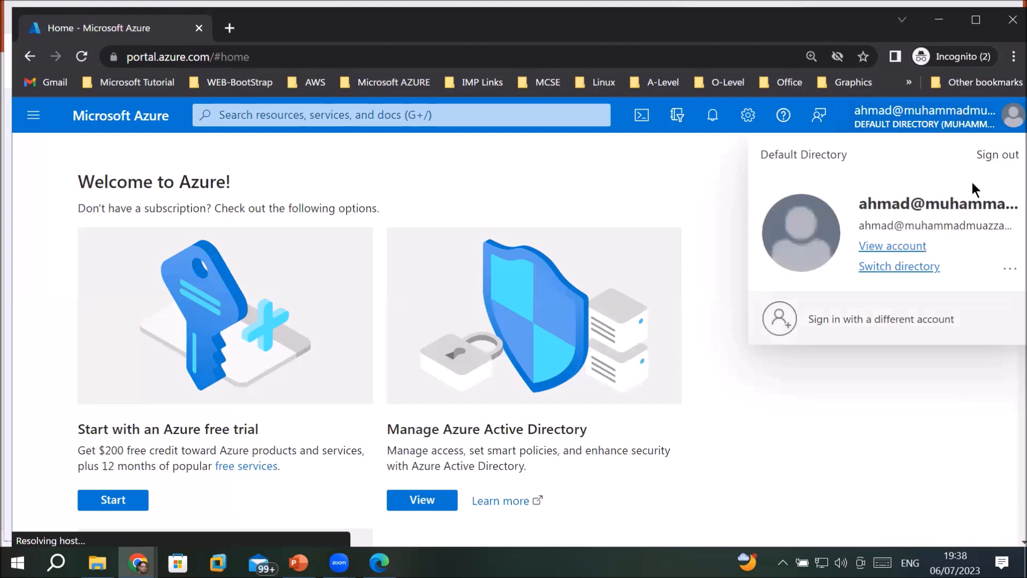
{"action": "left_click", "coordinate": [996, 155]}
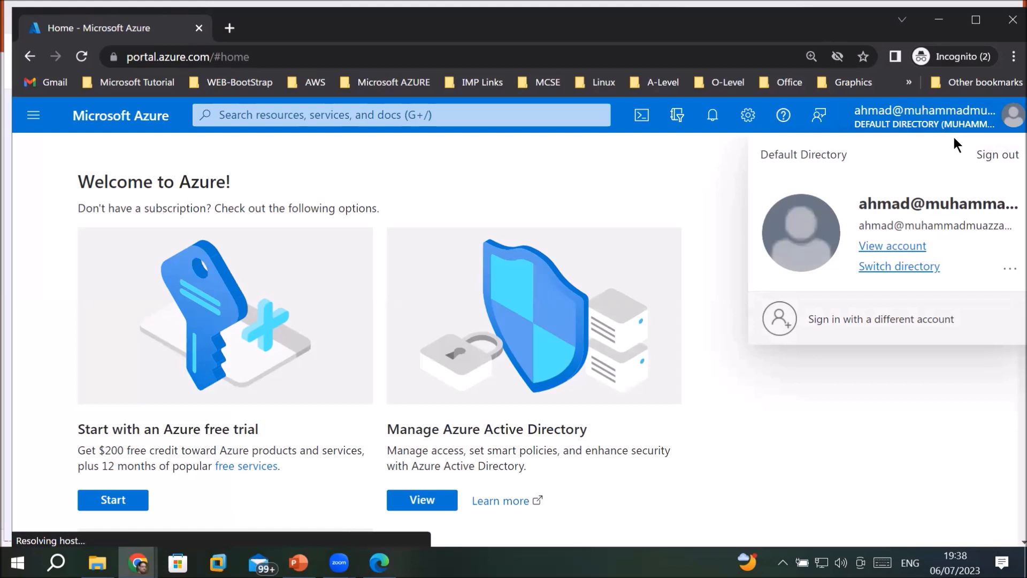
{"action": "left_click", "coordinate": [994, 154]}
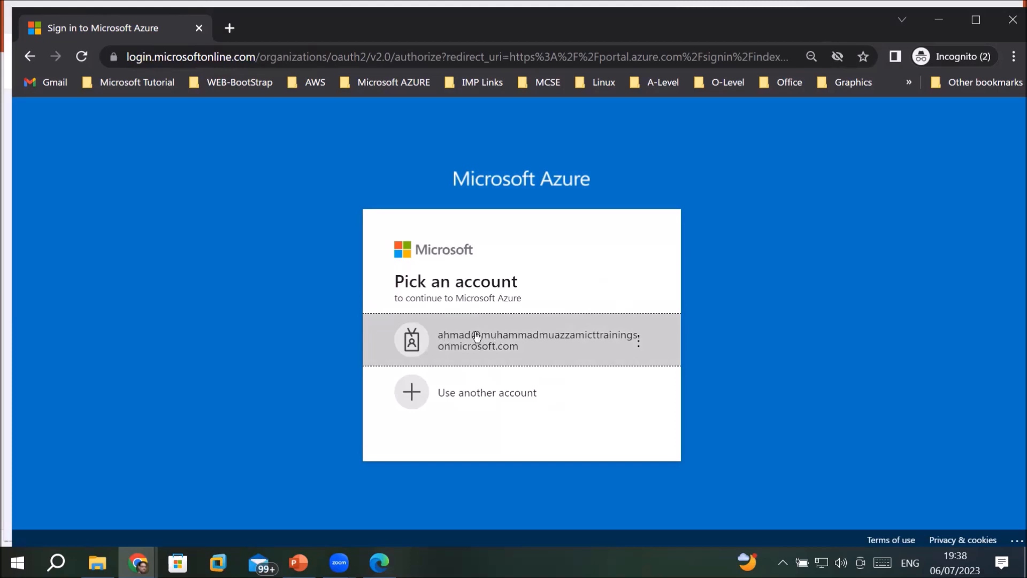
Start the 'Forgot my password' flow for the account and correct the username field
{"action": "left_click", "coordinate": [456, 333]}
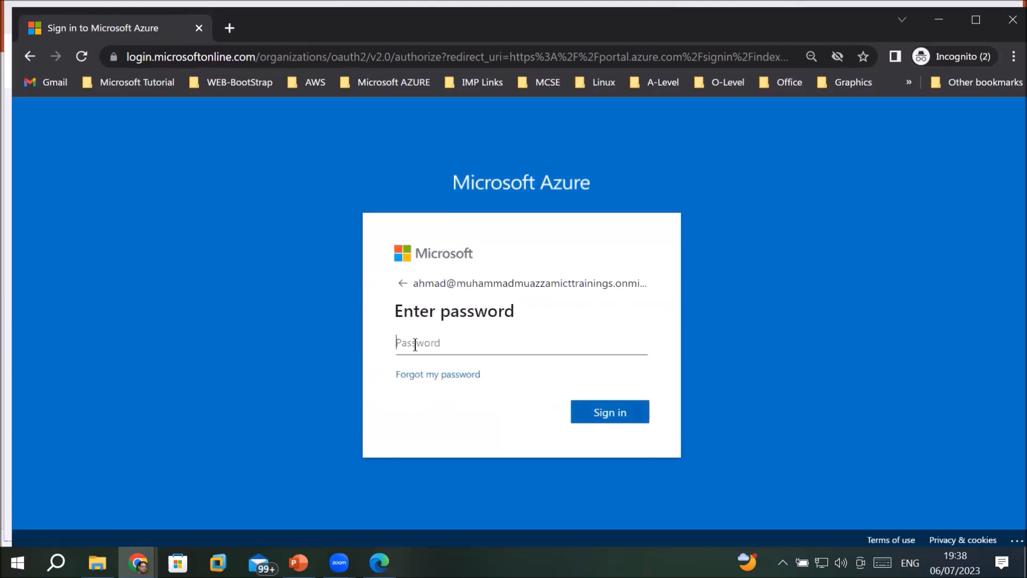
{"action": "left_click", "coordinate": [438, 374]}
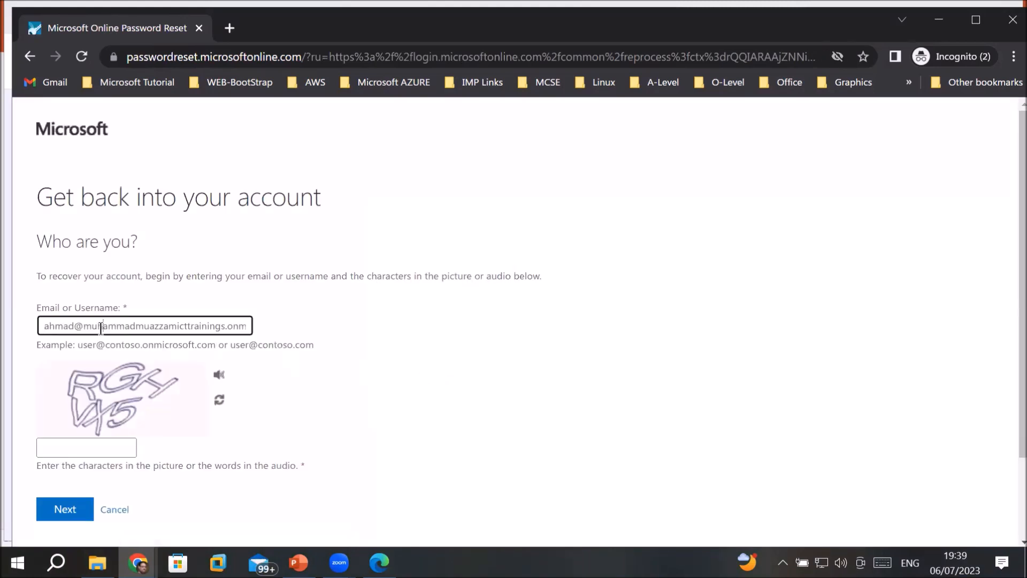
{"action": "type", "text": "muh"}
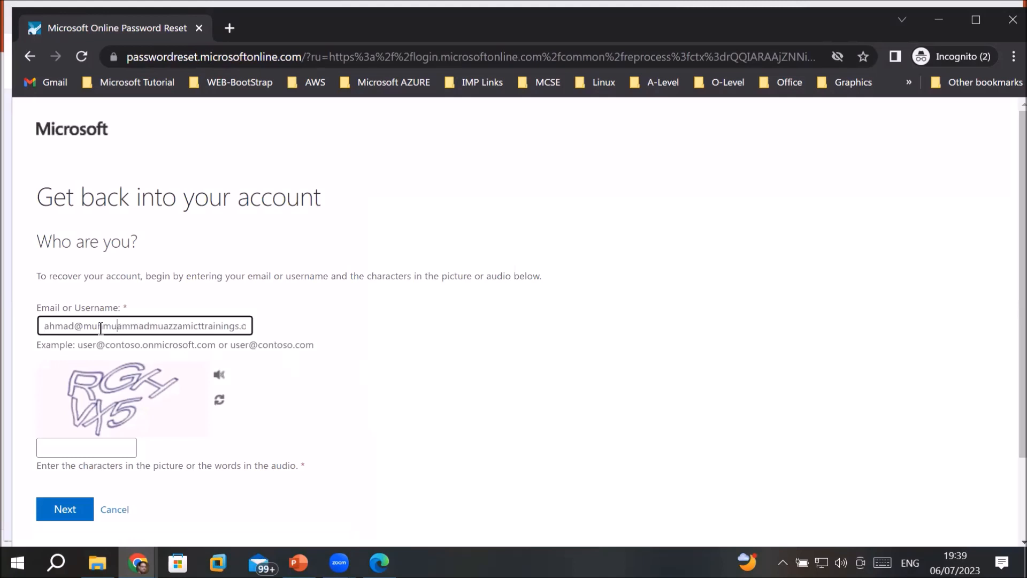
{"action": "key", "text": "BackSpace"}
{"action": "key", "text": "BackSpace"}
{"action": "key", "text": "BackSpace"}
{"action": "key", "text": "BackSpace"}
{"action": "key", "text": "BackSpace"}
{"action": "key", "text": "BackSpace"}
{"action": "key", "text": "BackSpace"}
{"action": "key", "text": "BackSpace"}
{"action": "key", "text": "BackSpace"}
{"action": "key", "text": "BackSpace"}
{"action": "key", "text": "BackSpace"}
{"action": "key", "text": "BackSpace"}
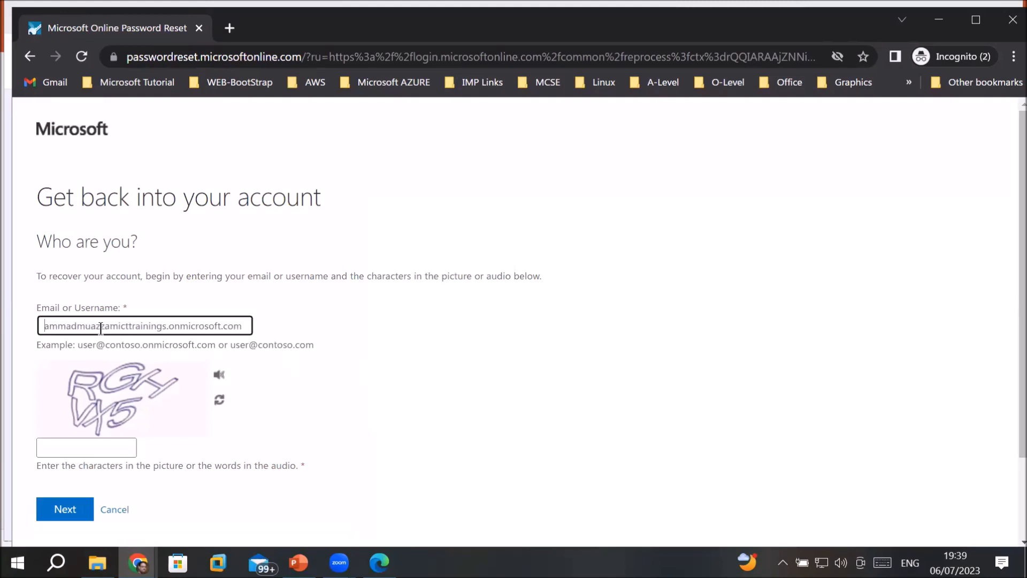
{"action": "key", "text": "Delete"}
{"action": "key", "text": "Delete"}
{"action": "key", "text": "Delete"}
{"action": "key", "text": "Delete"}
{"action": "key", "text": "Delete"}
{"action": "key", "text": "Delete"}
{"action": "key", "text": "Delete"}
{"action": "key", "text": "Delete"}
{"action": "key", "text": "Delete"}
{"action": "key", "text": "Delete"}
{"action": "key", "text": "Delete"}
{"action": "key", "text": "Delete"}
{"action": "key", "text": "Delete"}
{"action": "key", "text": "Delete"}
{"action": "key", "text": "Delete"}
{"action": "key", "text": "Delete"}
{"action": "key", "text": "Delete"}
{"action": "key", "text": "Delete"}
{"action": "key", "text": "Delete"}
{"action": "key", "text": "Delete"}
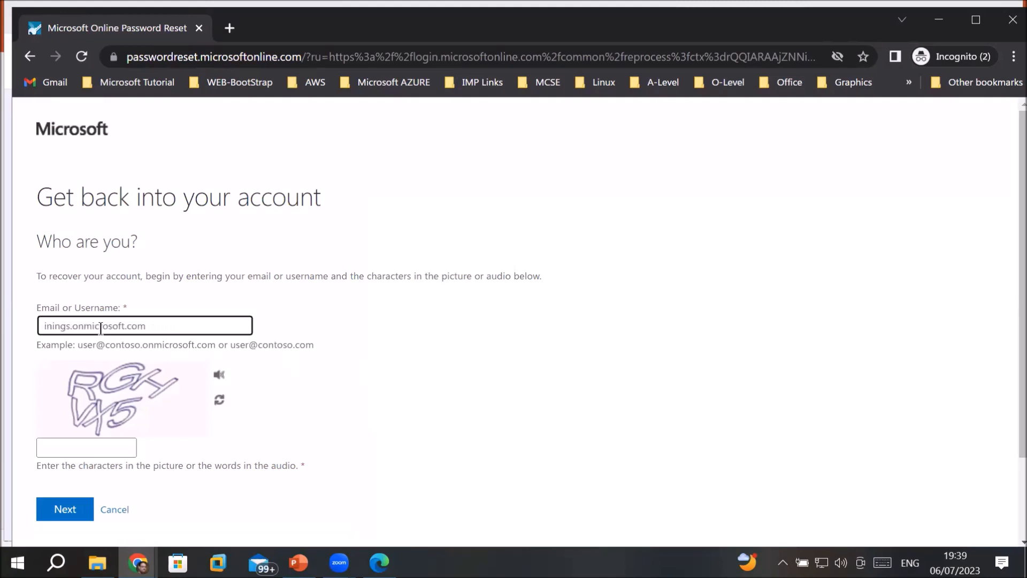
{"action": "key", "text": "Delete"}
{"action": "key", "text": "Delete"}
{"action": "key", "text": "Delete"}
{"action": "key", "text": "Delete"}
{"action": "key", "text": "Delete"}
{"action": "key", "text": "Delete"}
{"action": "key", "text": "Delete"}
{"action": "key", "text": "Delete"}
{"action": "key", "text": "Delete"}
{"action": "key", "text": "Delete"}
{"action": "key", "text": "Delete"}
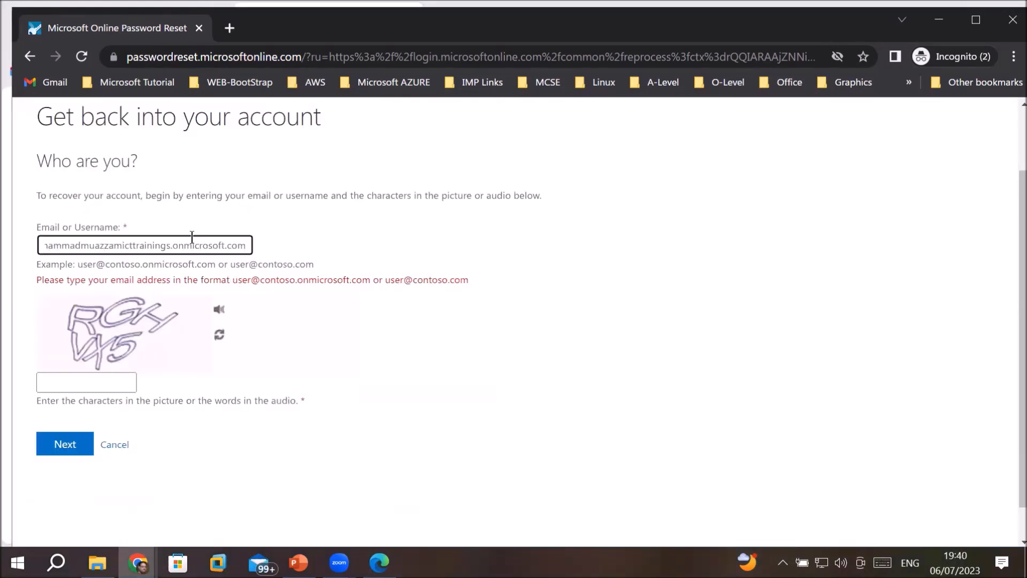
{"action": "key", "text": "Left"}
{"action": "key", "text": "Left"}
{"action": "key", "text": "Left"}
{"action": "key", "text": "Left"}
{"action": "key", "text": "Left"}
{"action": "key", "text": "Left"}
{"action": "key", "text": "Left"}
{"action": "key", "text": "Left"}
{"action": "key", "text": "Left"}
{"action": "key", "text": "Left"}
{"action": "key", "text": "Left"}
{"action": "key", "text": "Left"}
{"action": "key", "text": "Left"}
{"action": "key", "text": "Left"}
{"action": "key", "text": "Left"}
{"action": "key", "text": "Left"}
{"action": "key", "text": "Left"}
{"action": "key", "text": "Left"}
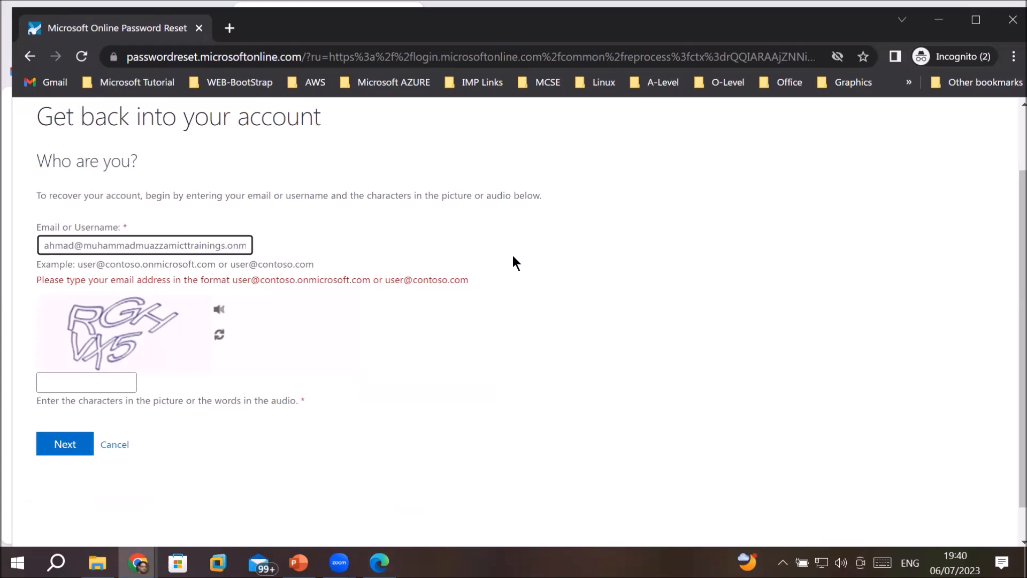
Enter the captcha characters RGHVX5 and submit the reset request
{"action": "left_click", "coordinate": [69, 389]}
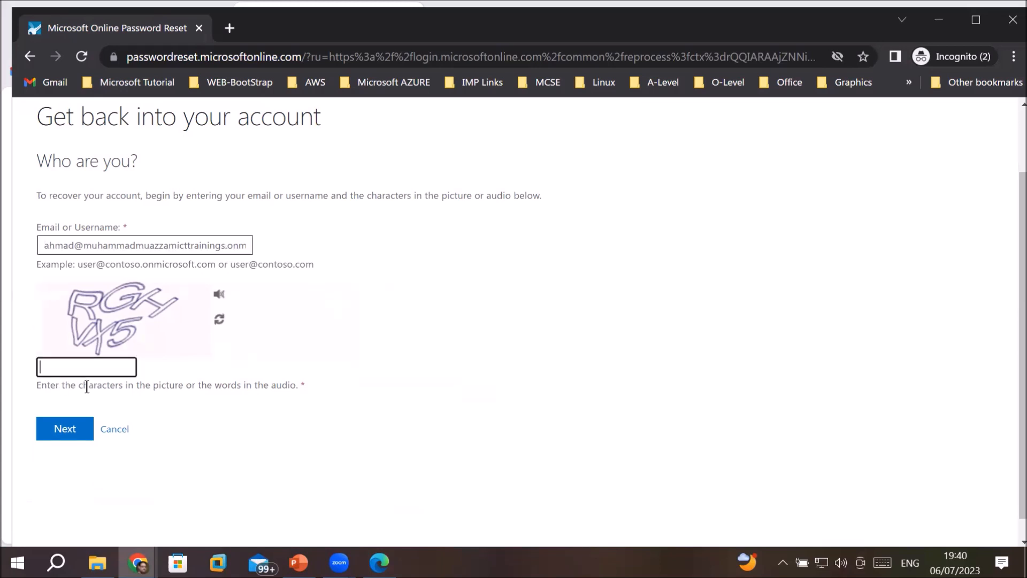
{"action": "type", "text": "RGHVX5"}
{"action": "left_click", "coordinate": [57, 427]}
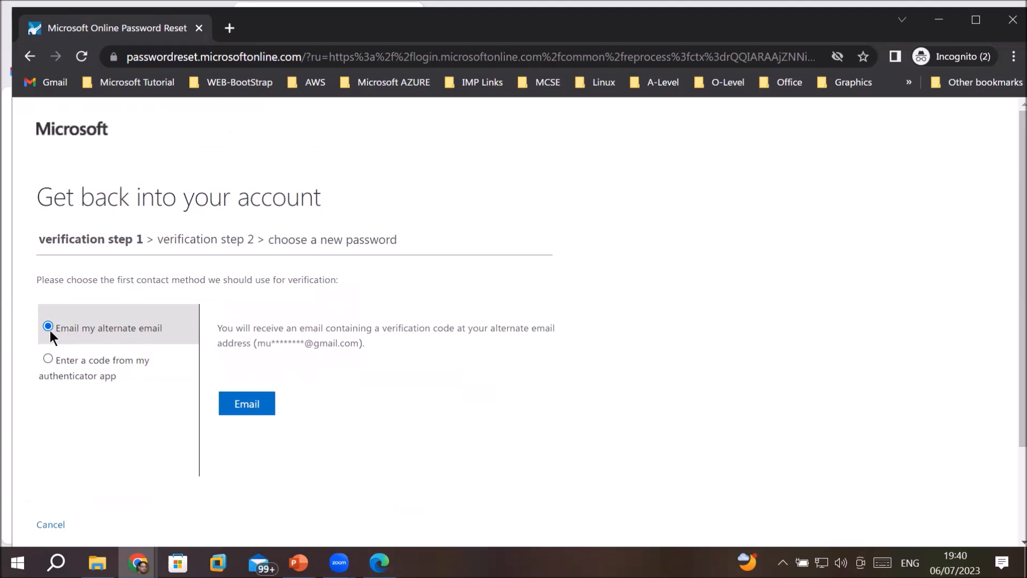
Have the verification code emailed to the alternate address, then bring up the admin's Azure Users window
{"action": "left_click_drag", "start_coordinate": [227, 328], "coordinate": [355, 347]}
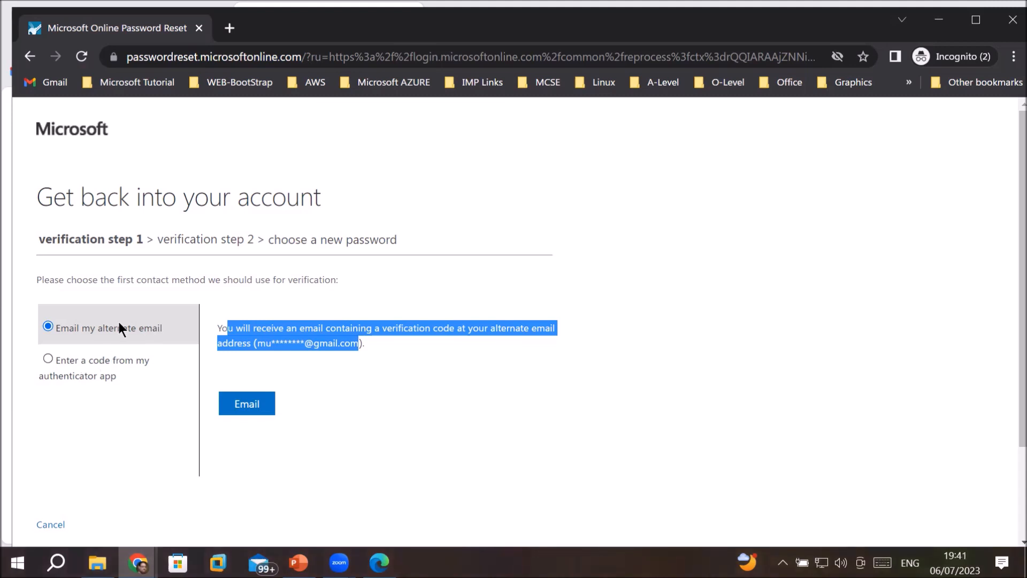
{"action": "left_click", "coordinate": [252, 401]}
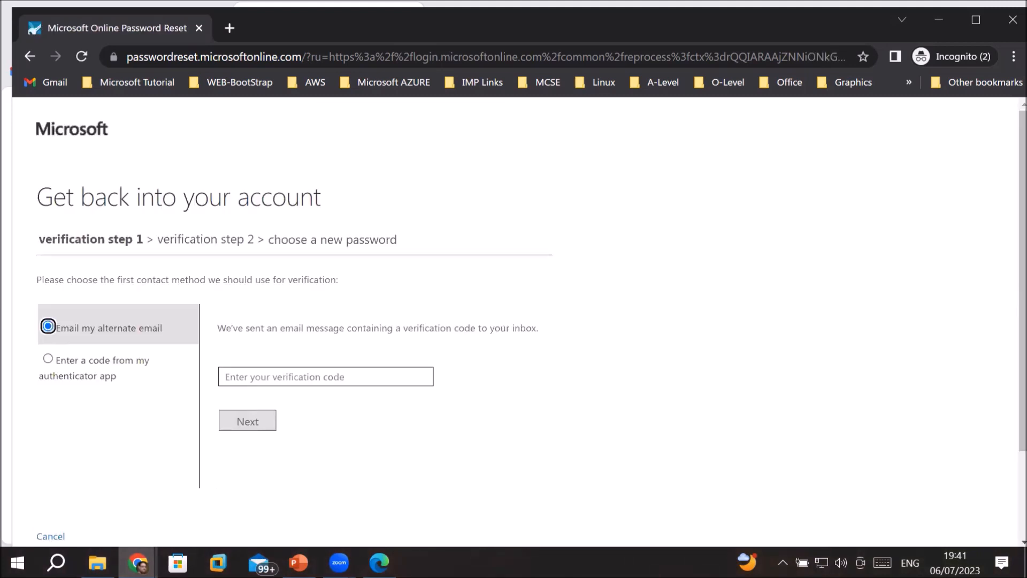
{"action": "left_click", "coordinate": [137, 562]}
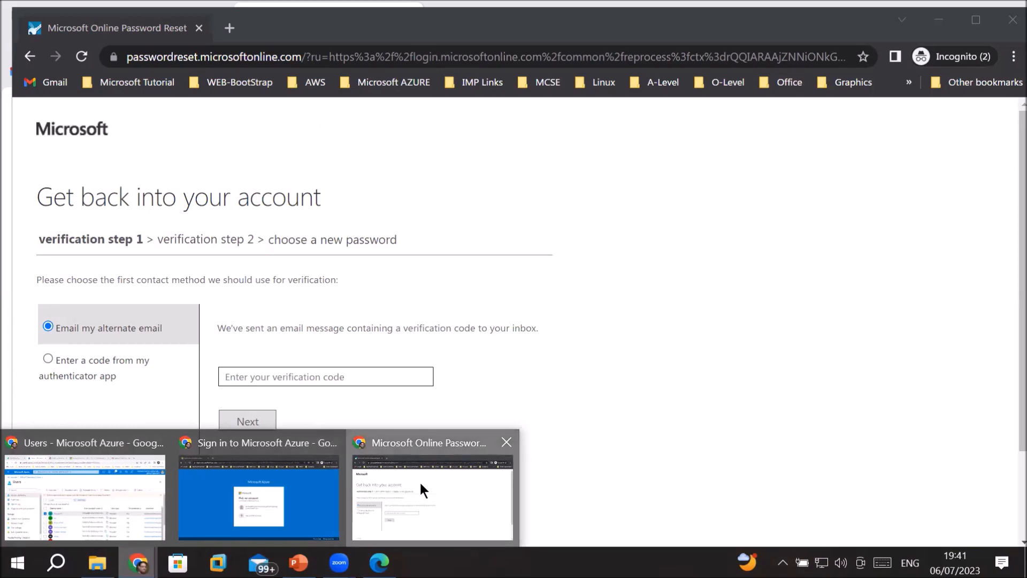
{"action": "left_click", "coordinate": [91, 509]}
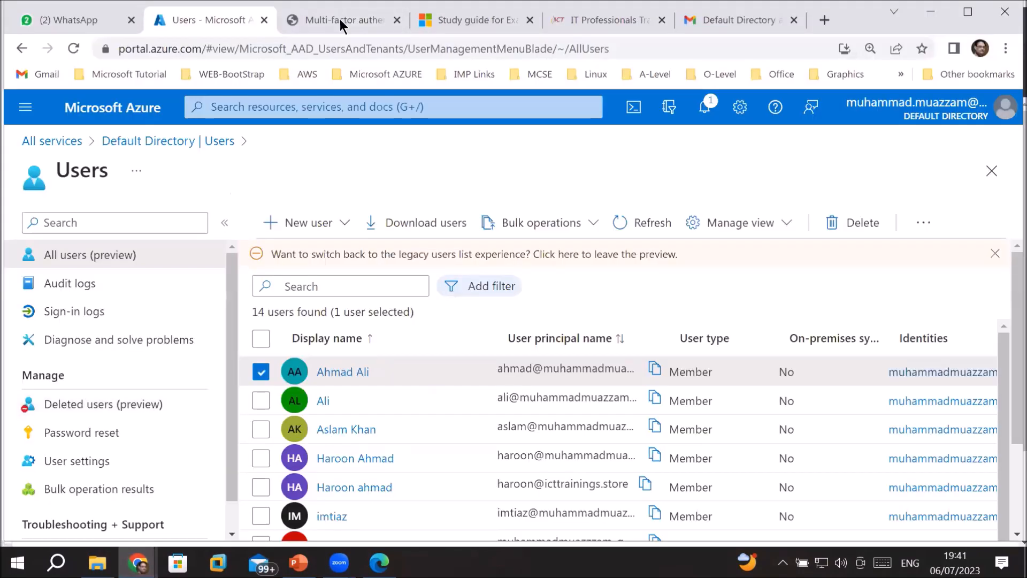
Copy the code from the newest verification email in Gmail and return to the password reset page
{"action": "left_click", "coordinate": [723, 15]}
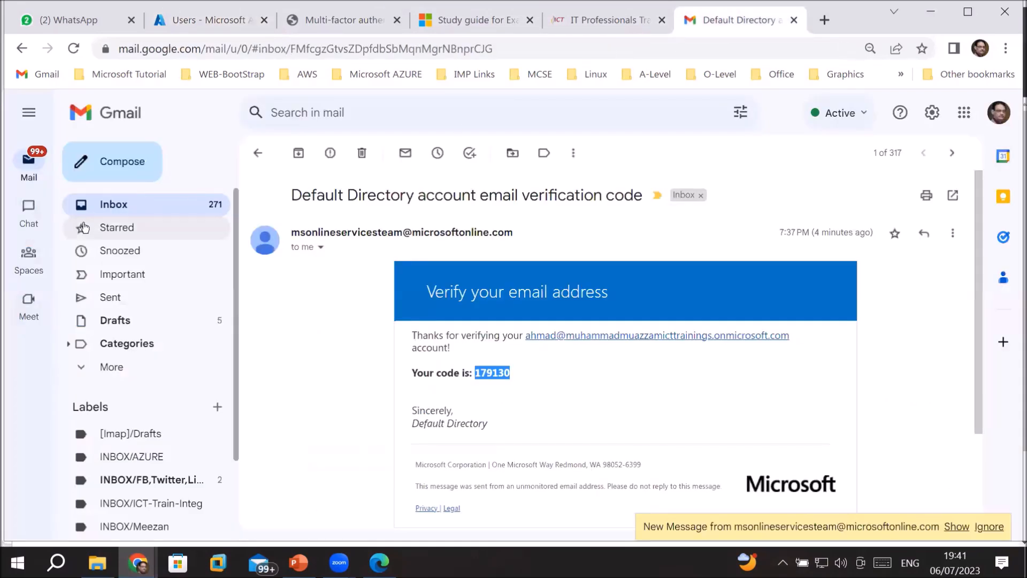
{"action": "left_click", "coordinate": [109, 204]}
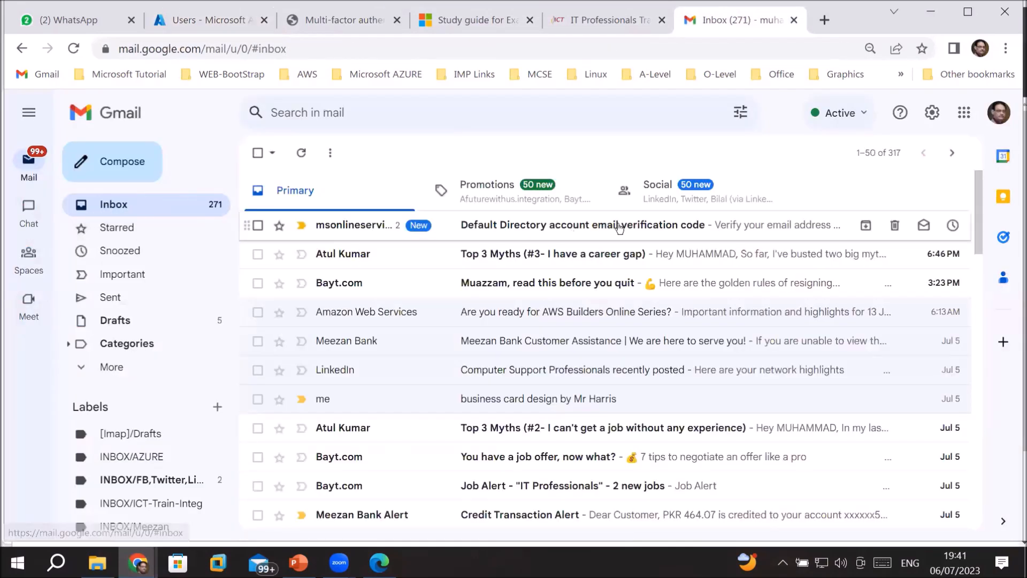
{"action": "left_click", "coordinate": [602, 230]}
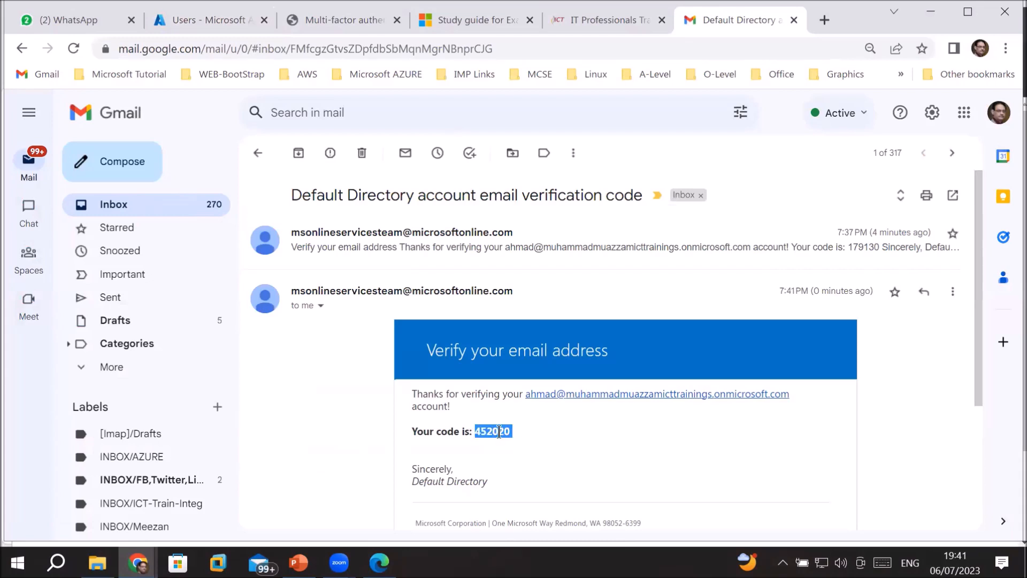
{"action": "right_click", "coordinate": [499, 432]}
{"action": "left_click", "coordinate": [540, 316]}
{"action": "left_click", "coordinate": [138, 562]}
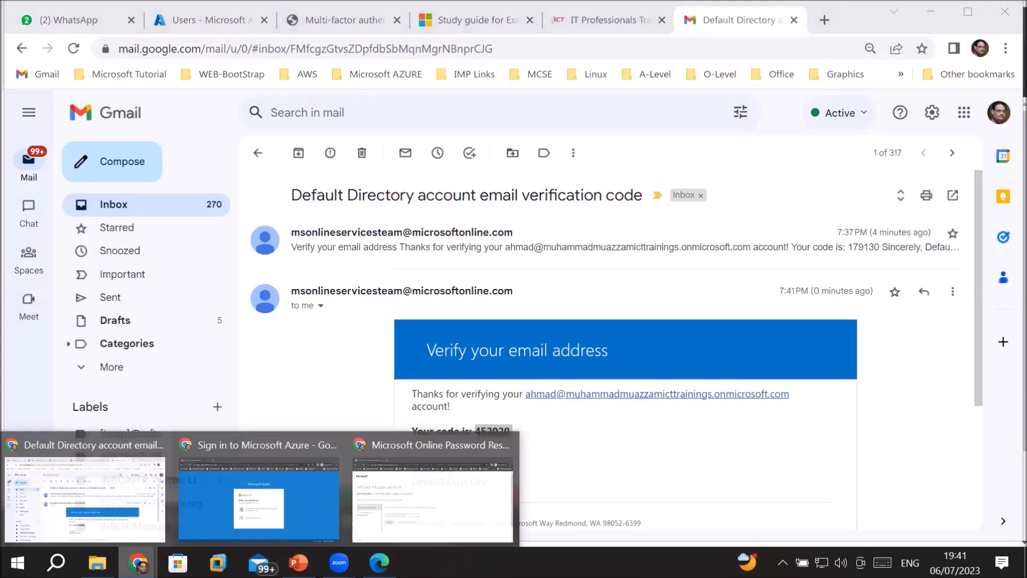
{"action": "left_click", "coordinate": [450, 487]}
{"action": "scroll", "coordinate": [413, 389], "scroll_direction": "down", "scroll_amount": 1}
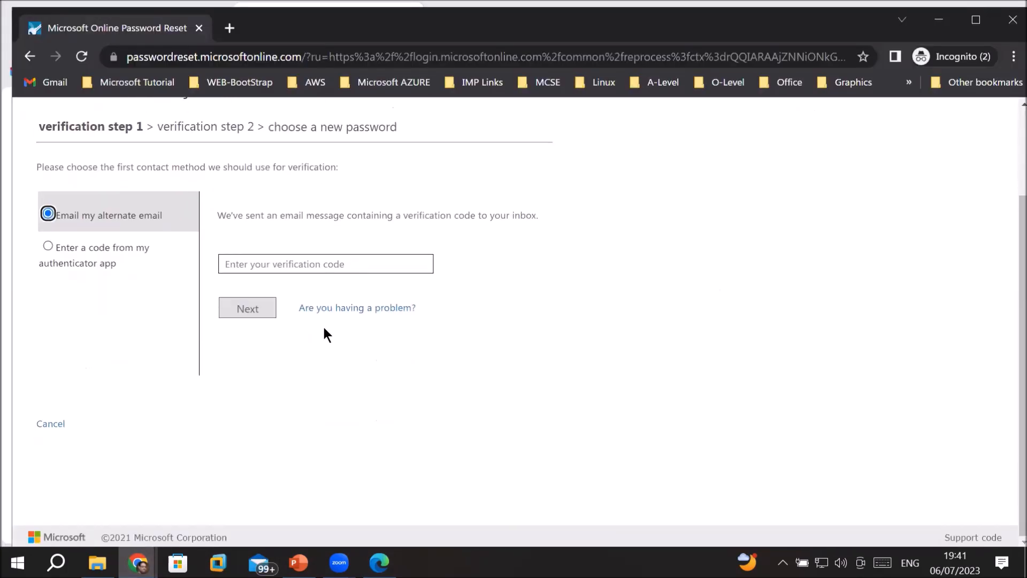
Paste the emailed verification code and pass verification step 1
{"action": "right_click", "coordinate": [266, 264]}
{"action": "left_click", "coordinate": [309, 393]}
{"action": "left_click", "coordinate": [261, 313]}
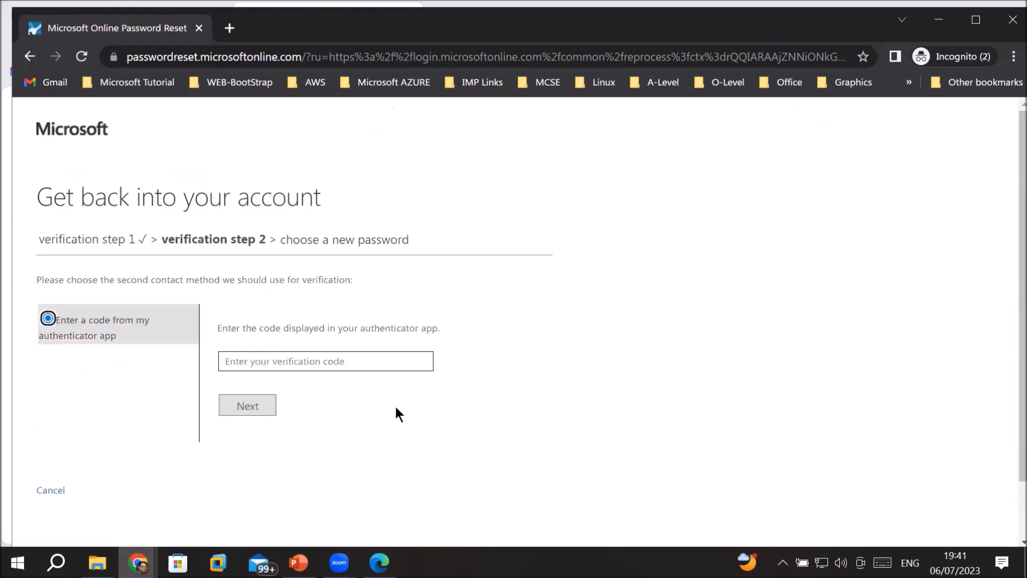
{"action": "left_click_drag", "start_coordinate": [296, 328], "coordinate": [447, 330]}
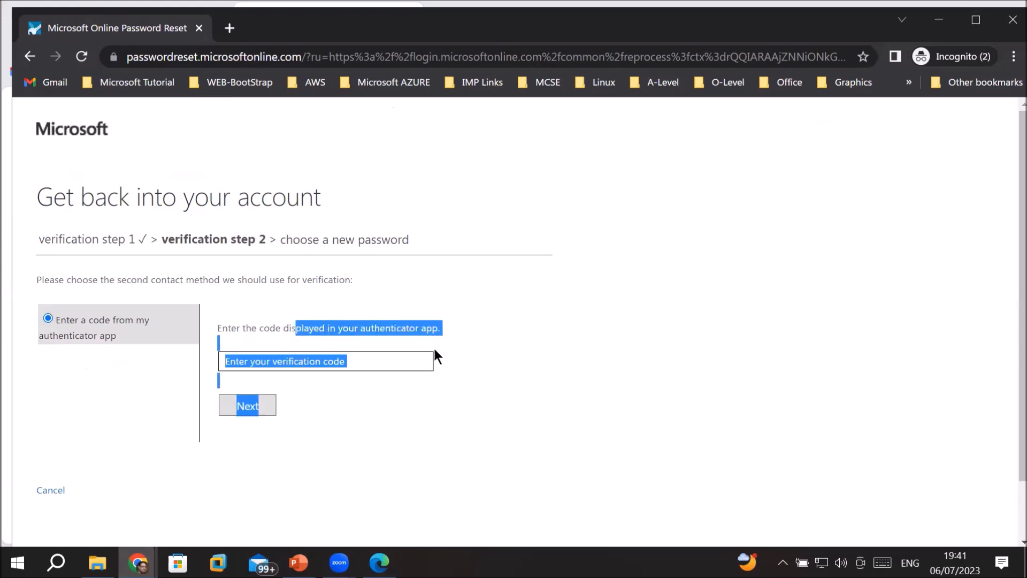
{"action": "left_click", "coordinate": [369, 365]}
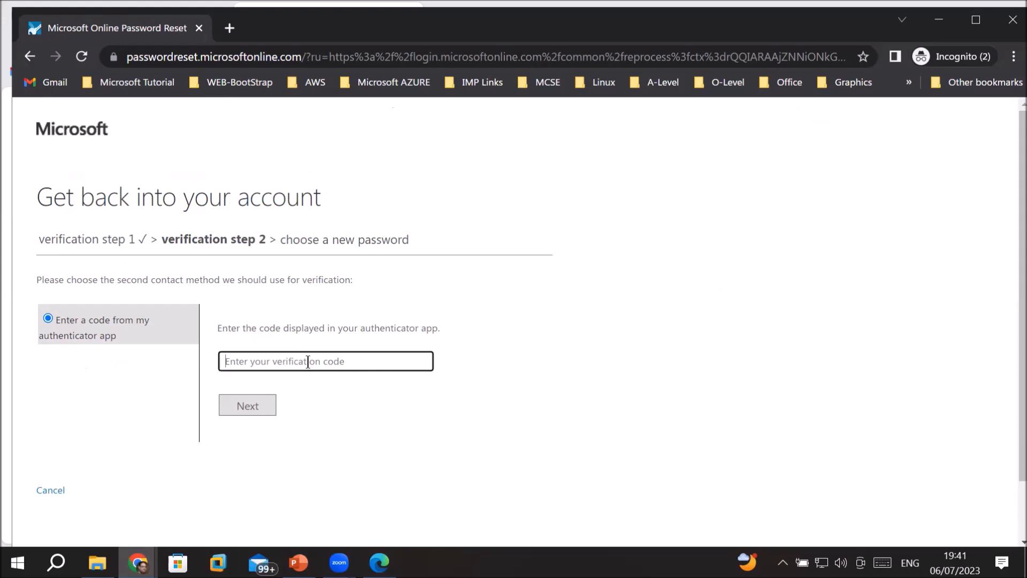
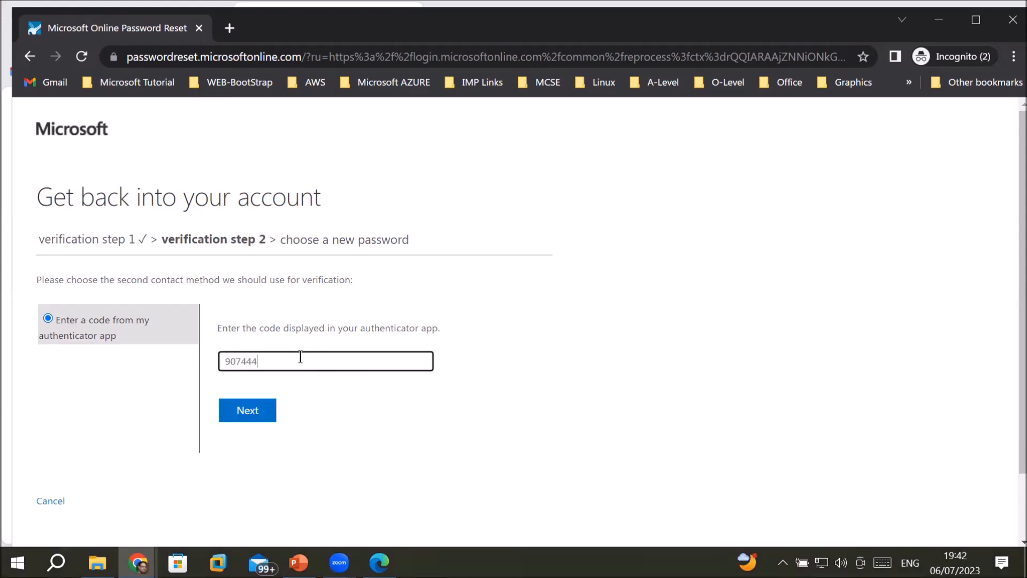
{"action": "left_click", "coordinate": [247, 409]}
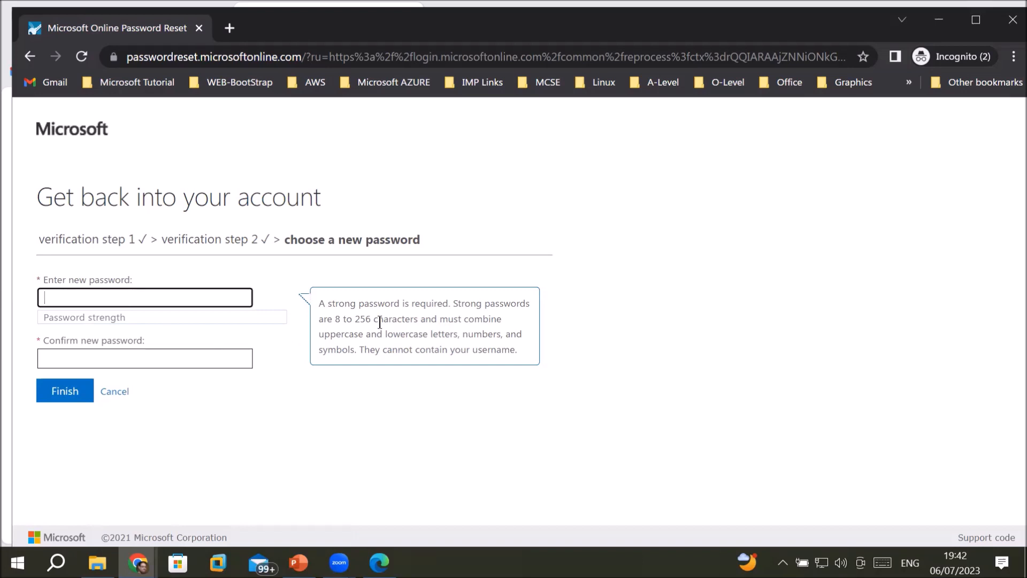
Enter and confirm a strong new password, then finish the reset
{"action": "left_click", "coordinate": [332, 321]}
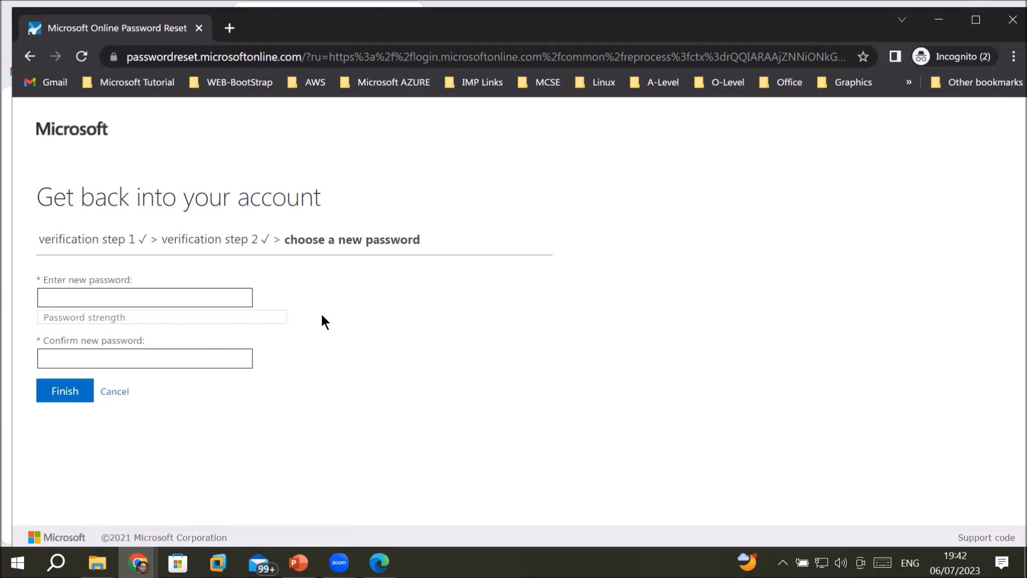
{"action": "left_click", "coordinate": [97, 296]}
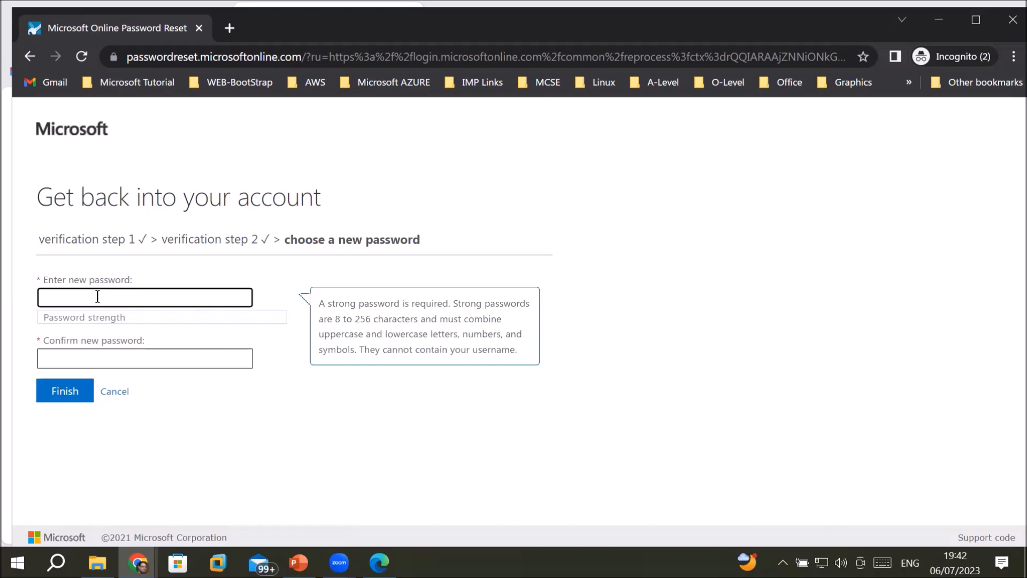
{"action": "type", "text": "*************"}
{"action": "key", "text": "Tab"}
{"action": "type", "text": "*************"}
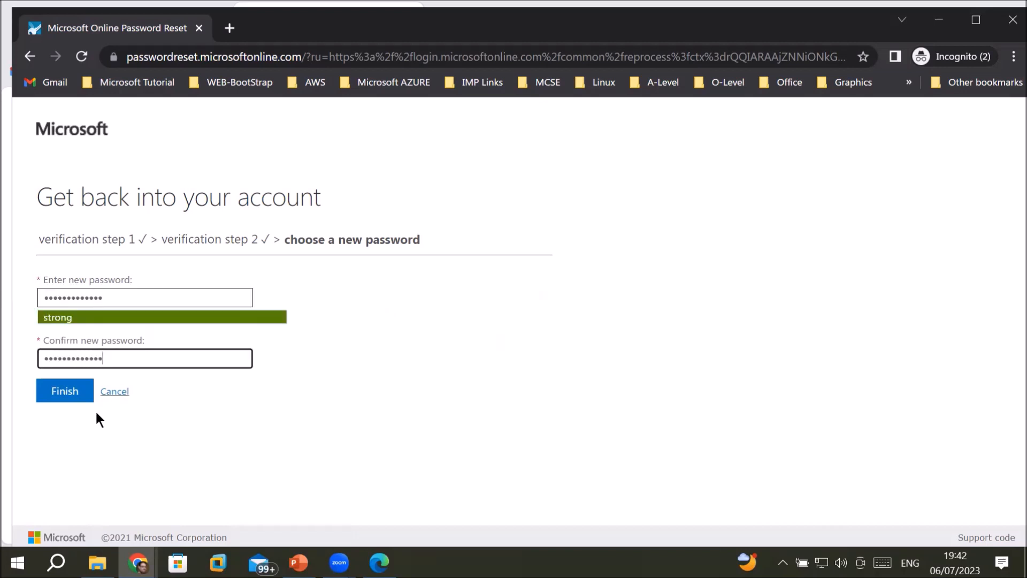
{"action": "left_click", "coordinate": [68, 397]}
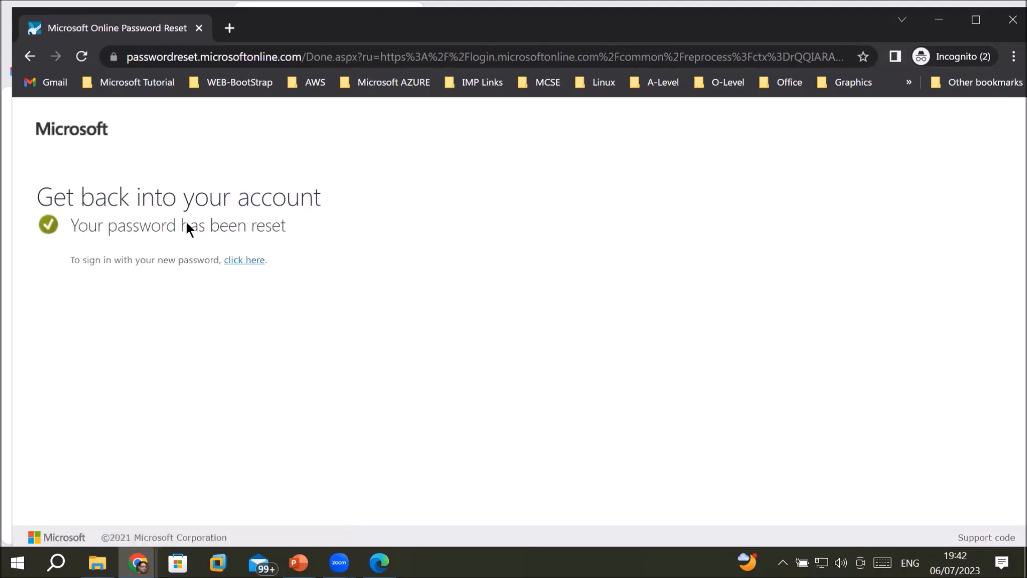
Return to sign-in and submit the account's new password
{"action": "left_click", "coordinate": [247, 261]}
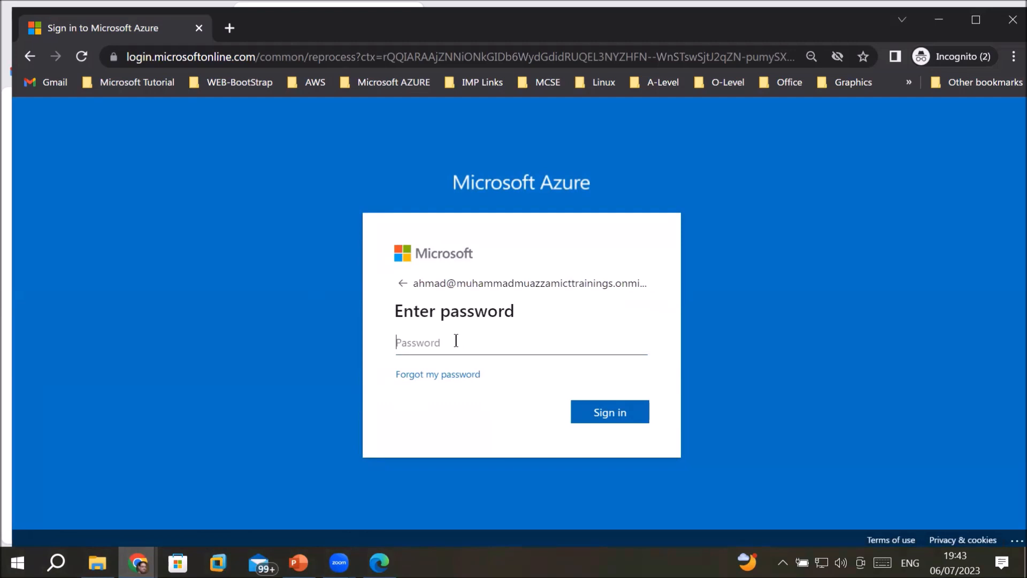
{"action": "type", "text": "•••••"}
{"action": "key", "text": "BackSpace"}
{"action": "key", "text": "BackSpace"}
{"action": "key", "text": "BackSpace"}
{"action": "type", "text": "•••••••••••"}
{"action": "key", "text": "Return"}
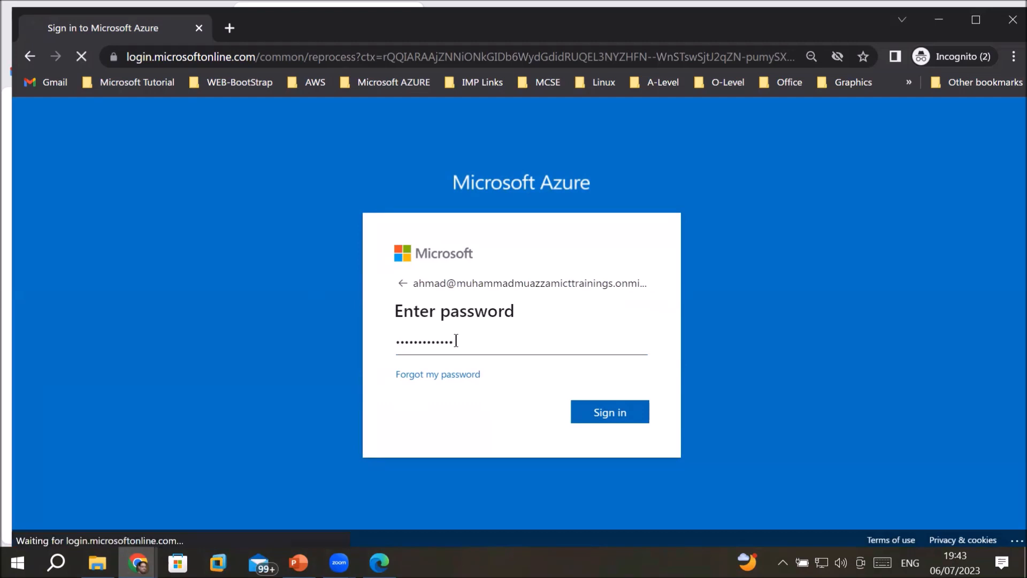